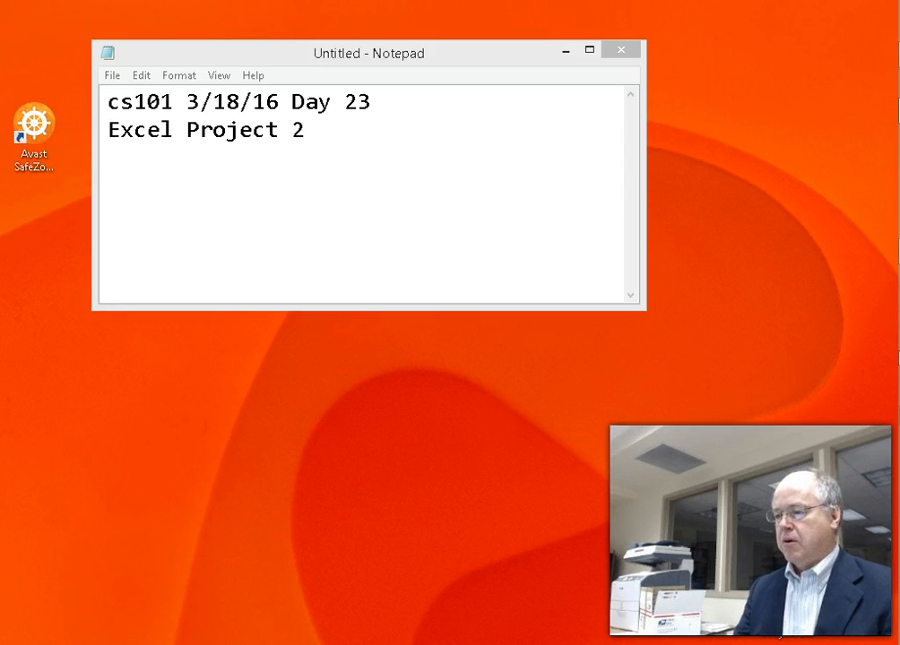
Step: Look through textbook pages EX 67 to EX 70 for the salary report project overview and the title and column heading instructions
drag(899, 189, 44, 19)
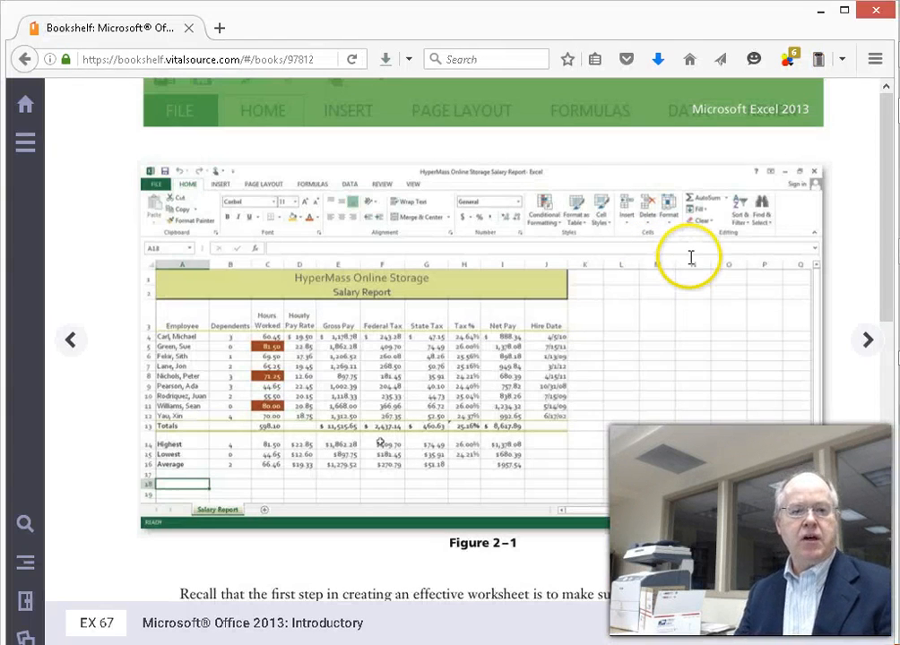
click(865, 339)
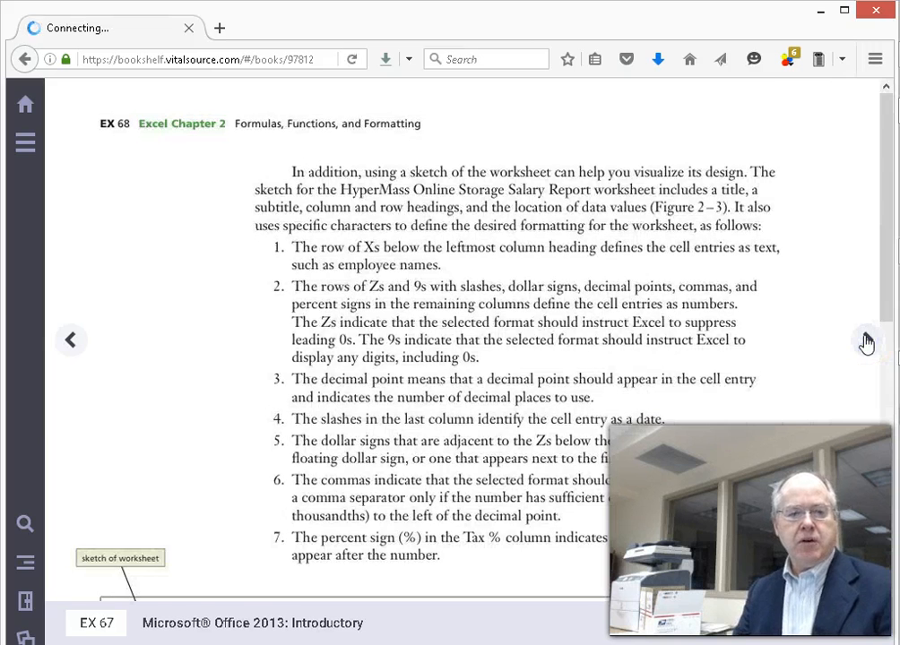
click(865, 340)
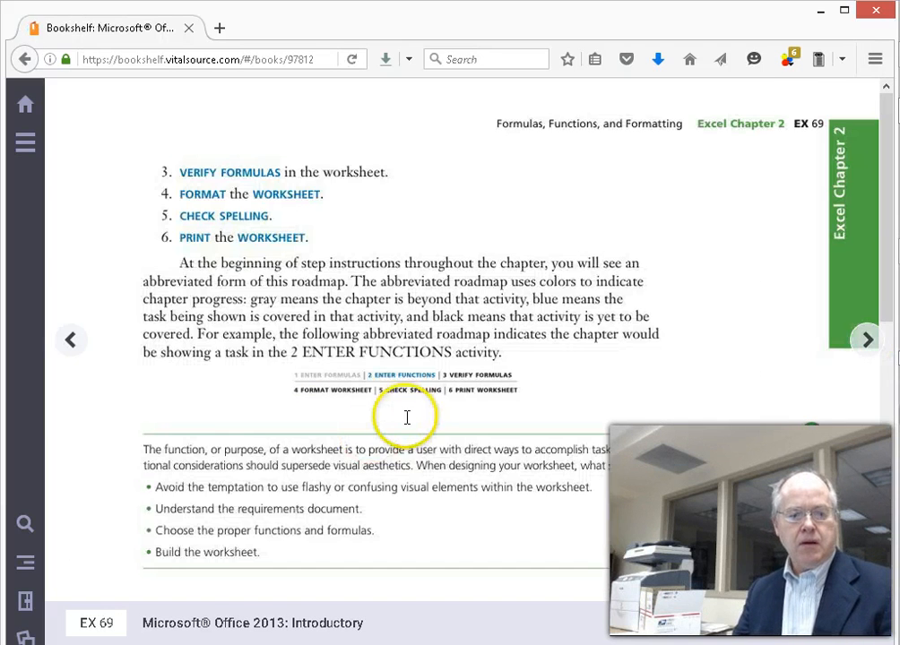
scroll(402, 421, down, 1)
scroll(402, 422, down, 7)
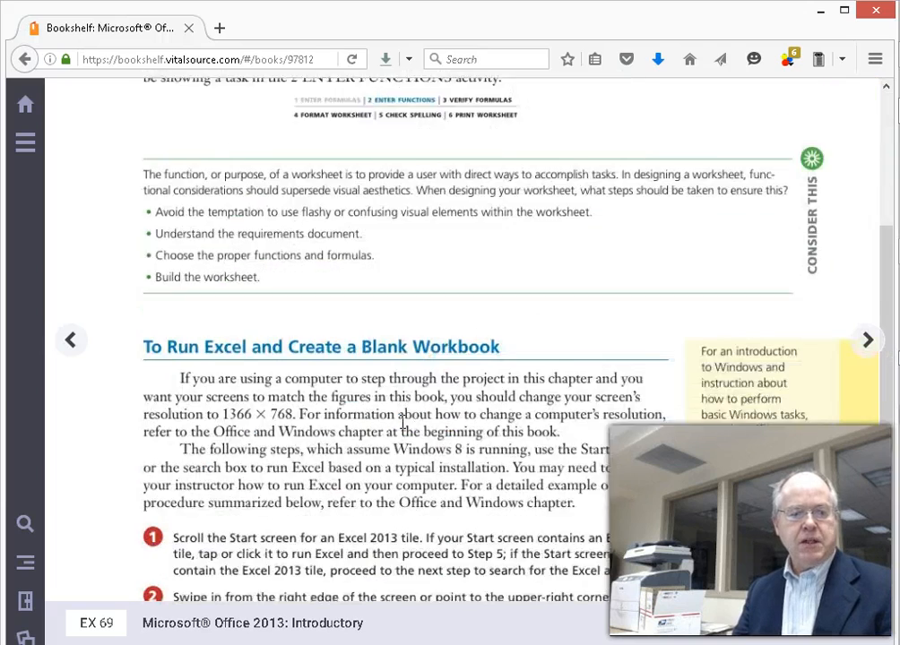
scroll(403, 423, down, 1)
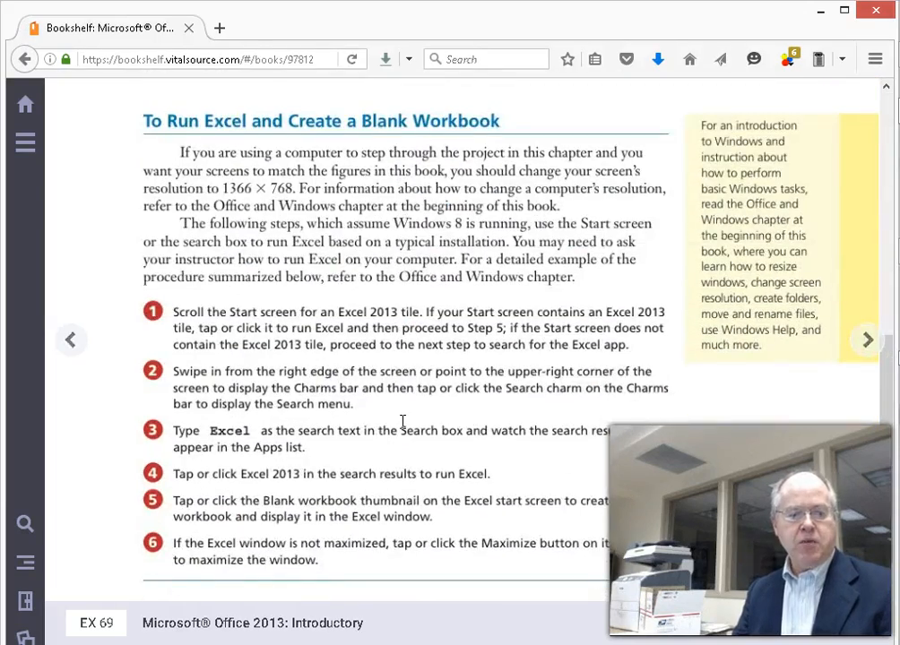
scroll(402, 421, down, 2)
click(867, 342)
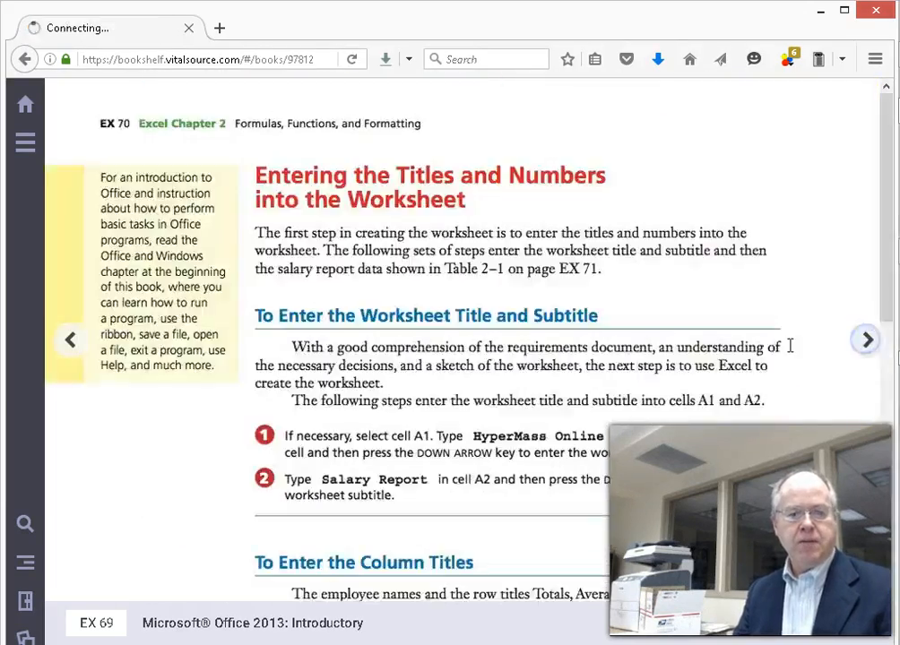
scroll(682, 383, down, 4)
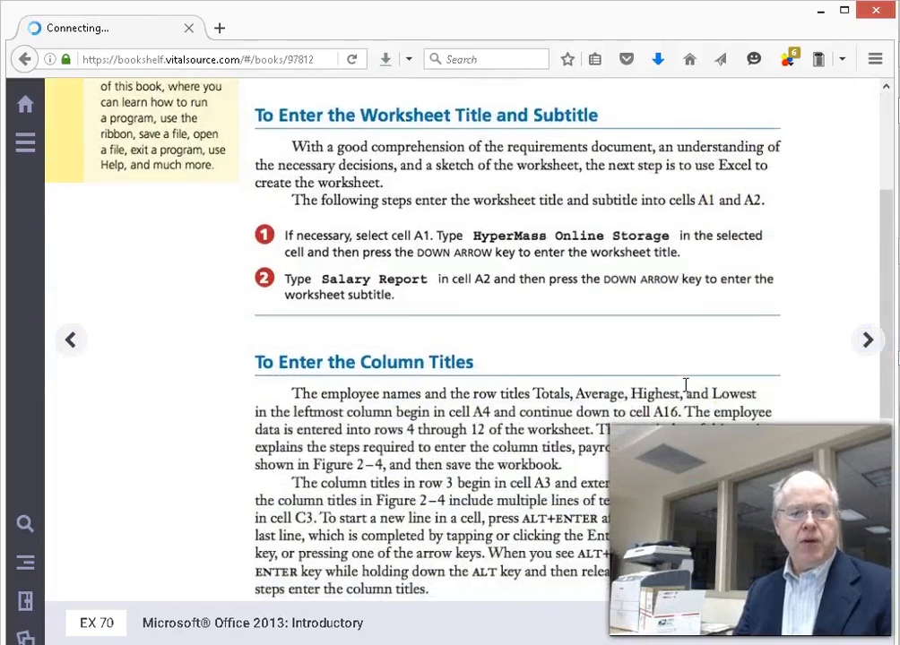
scroll(603, 373, down, 4)
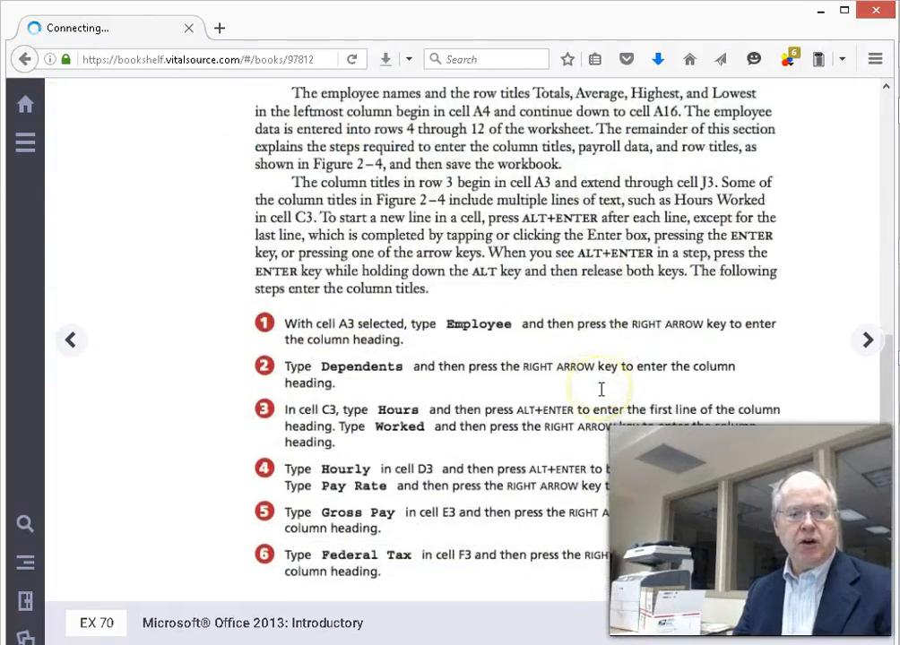
scroll(602, 389, up, 3)
Step: Return to page EX 67 and enlarge Figure 2-1 to examine the finished HyperMass salary report
click(70, 339)
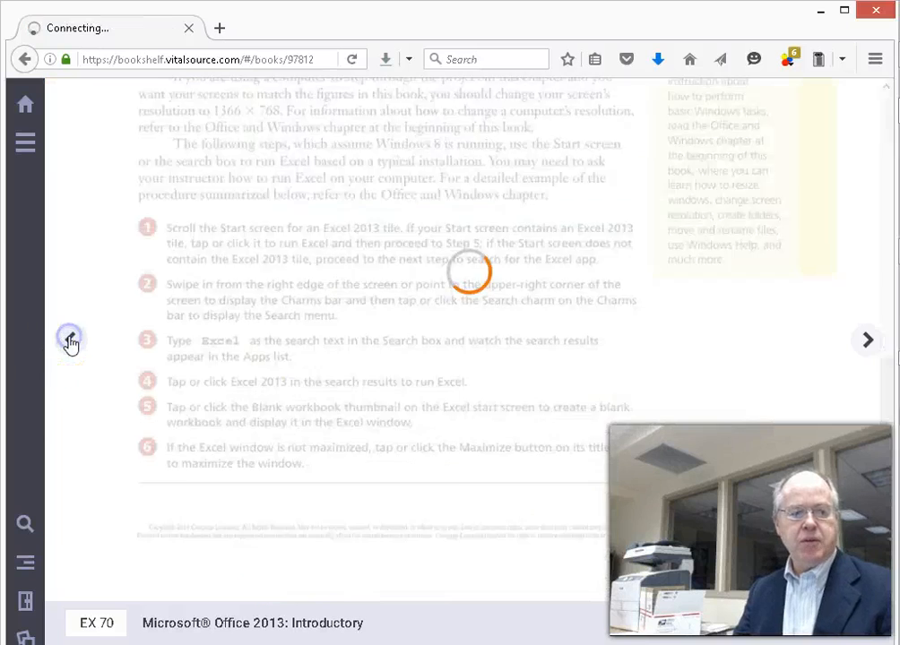
click(70, 340)
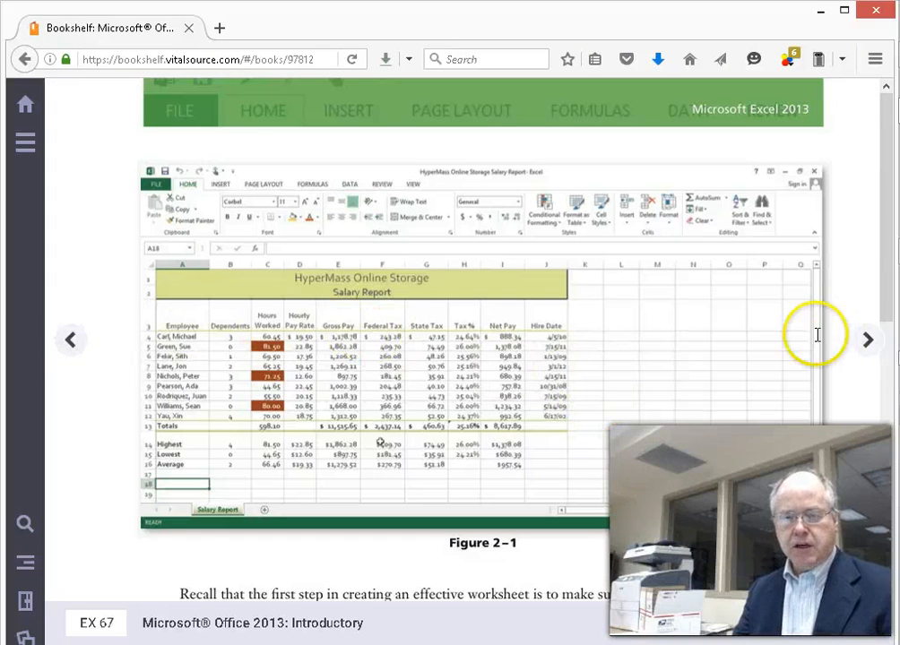
drag(896, 351, 899, 351)
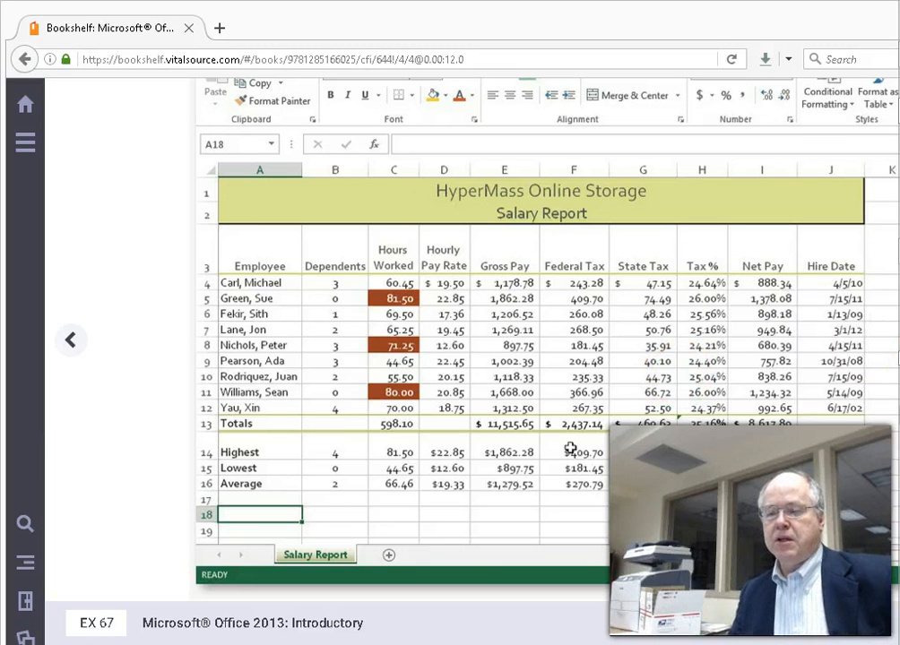
Step: Go to page EX 72 of the textbook and enlarge Figure 2-4 to examine the worksheet's titles and employee data
drag(899, 594, 879, 326)
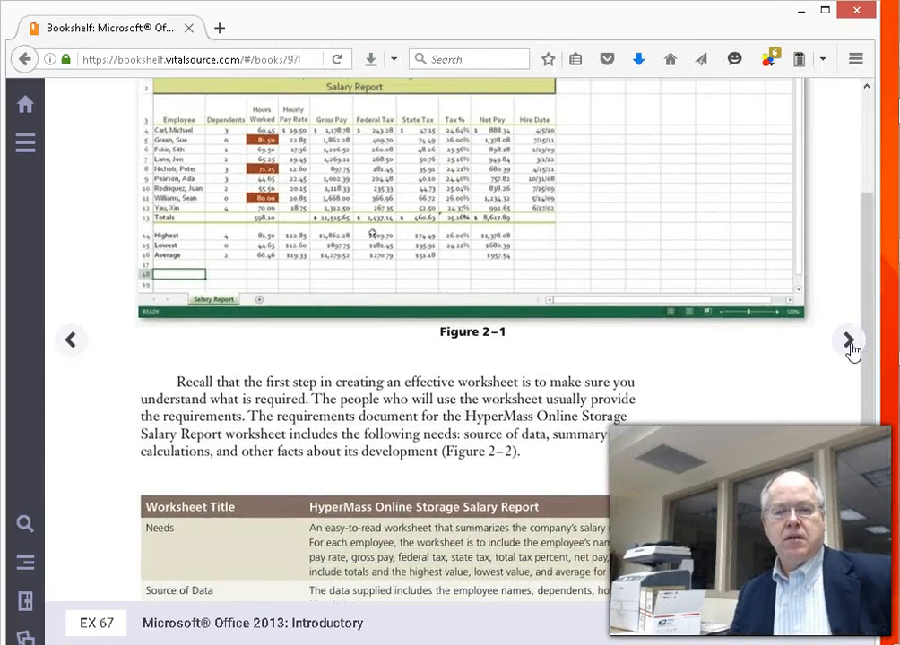
click(849, 342)
click(850, 349)
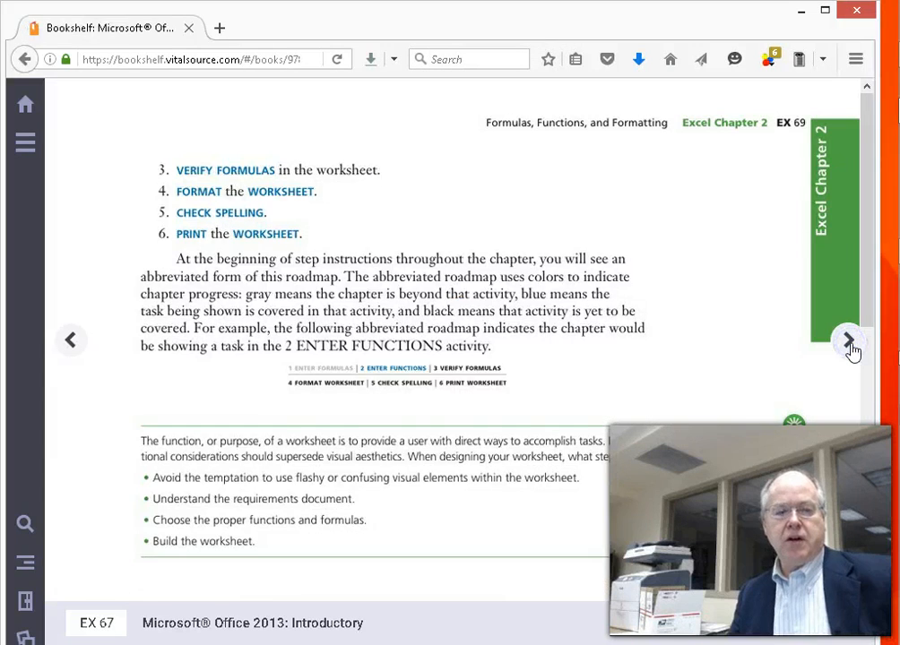
click(850, 345)
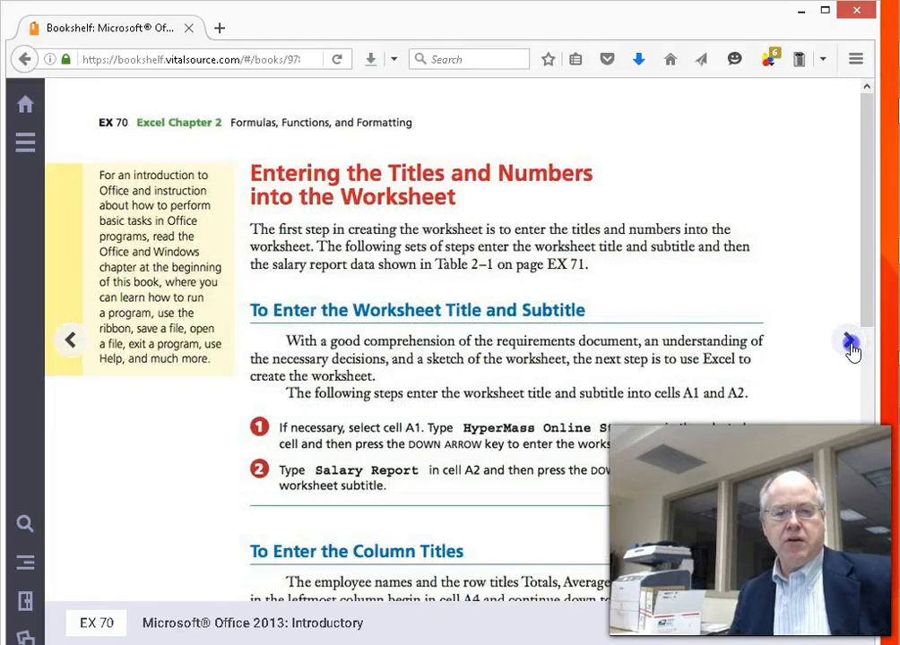
click(852, 350)
click(848, 346)
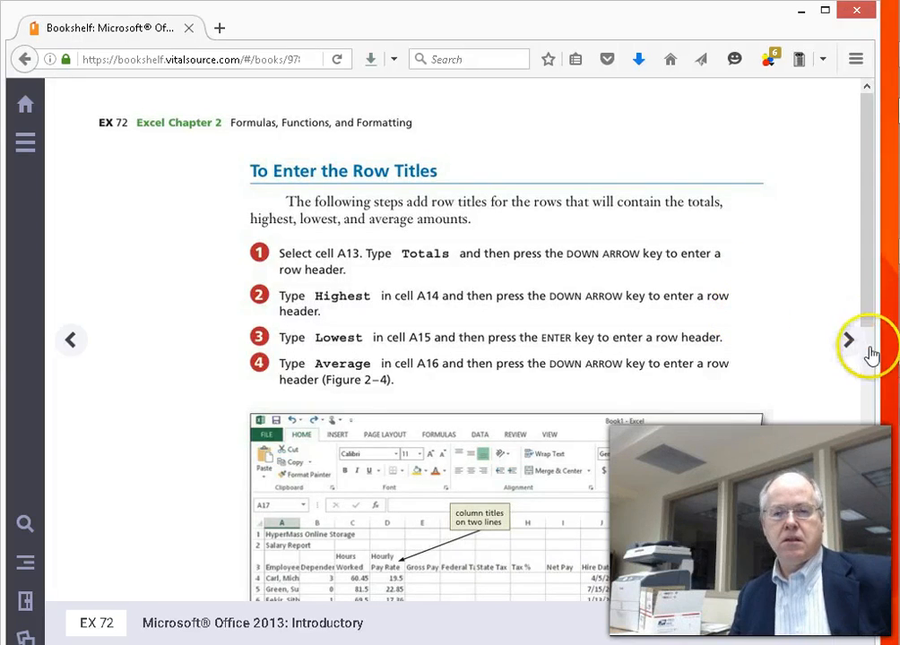
drag(862, 292, 899, 402)
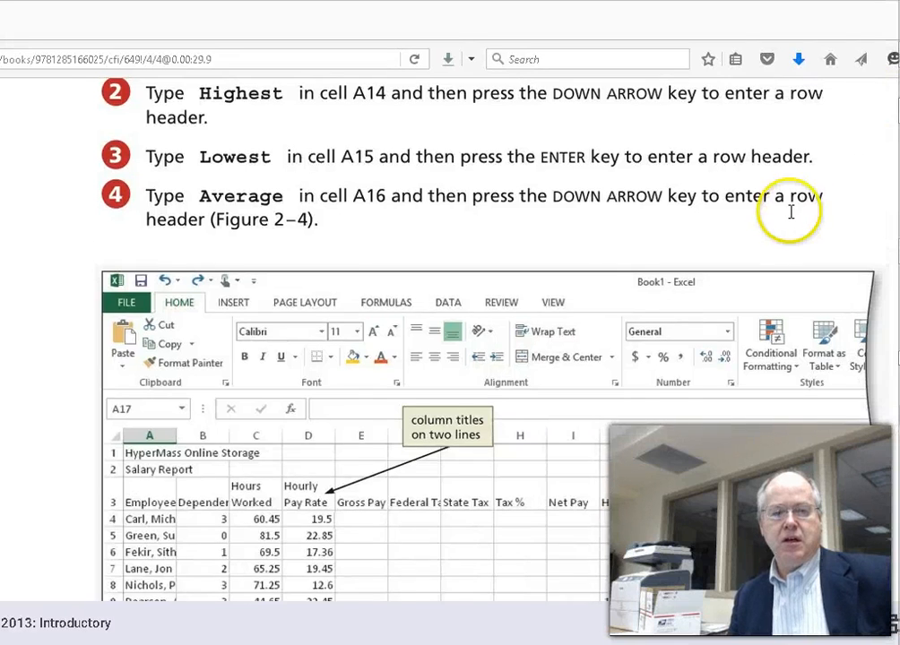
scroll(791, 192, down, 2)
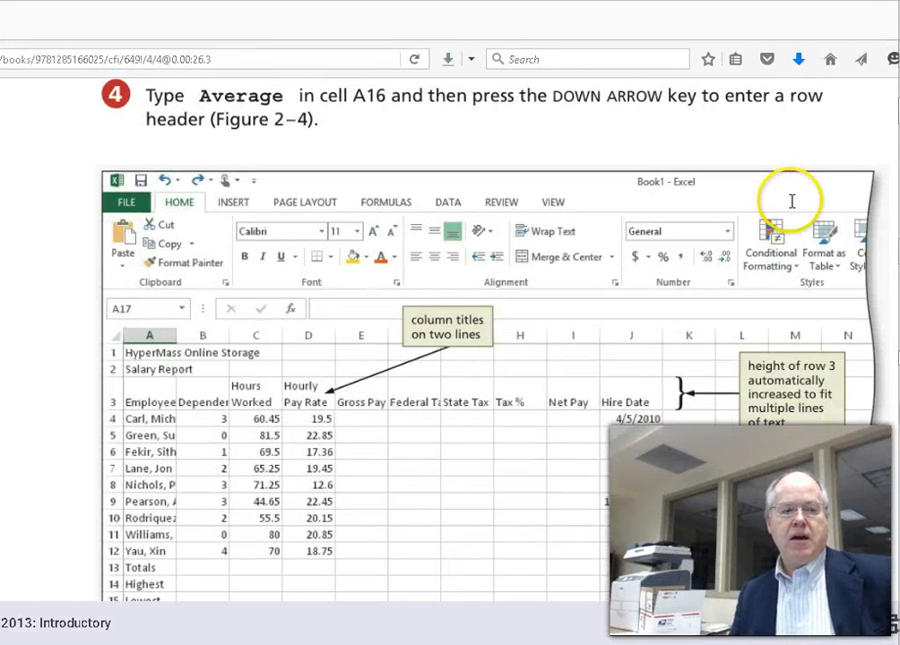
scroll(791, 202, down, 6)
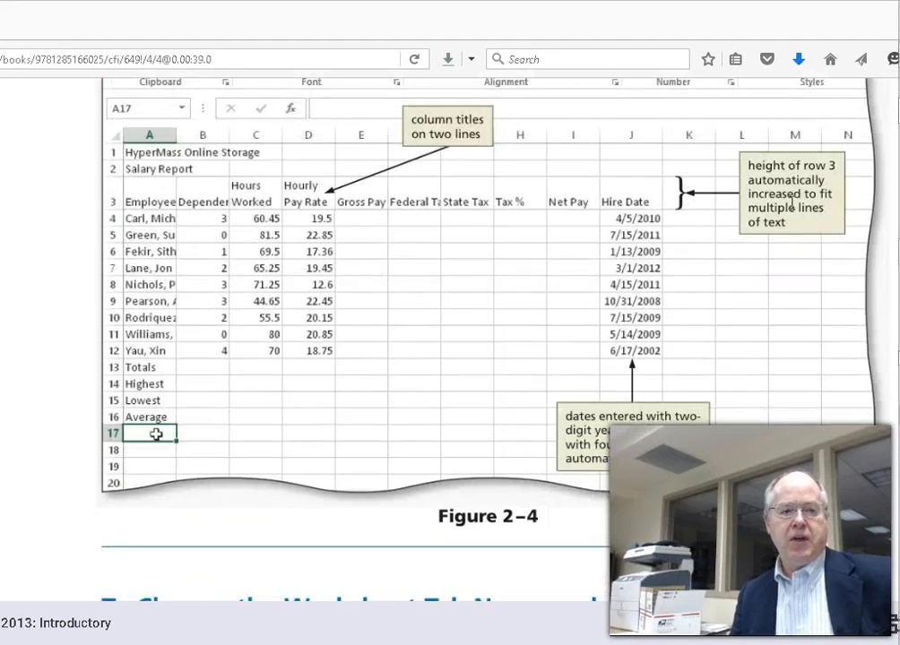
scroll(791, 203, up, 2)
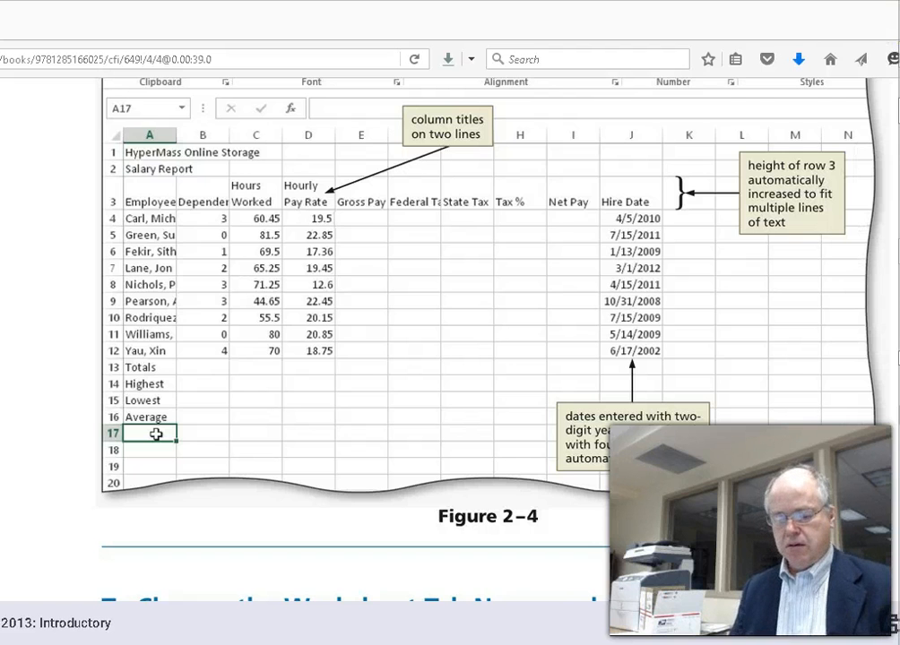
Step: Launch Excel 2016 and create a blank workbook
key(super)
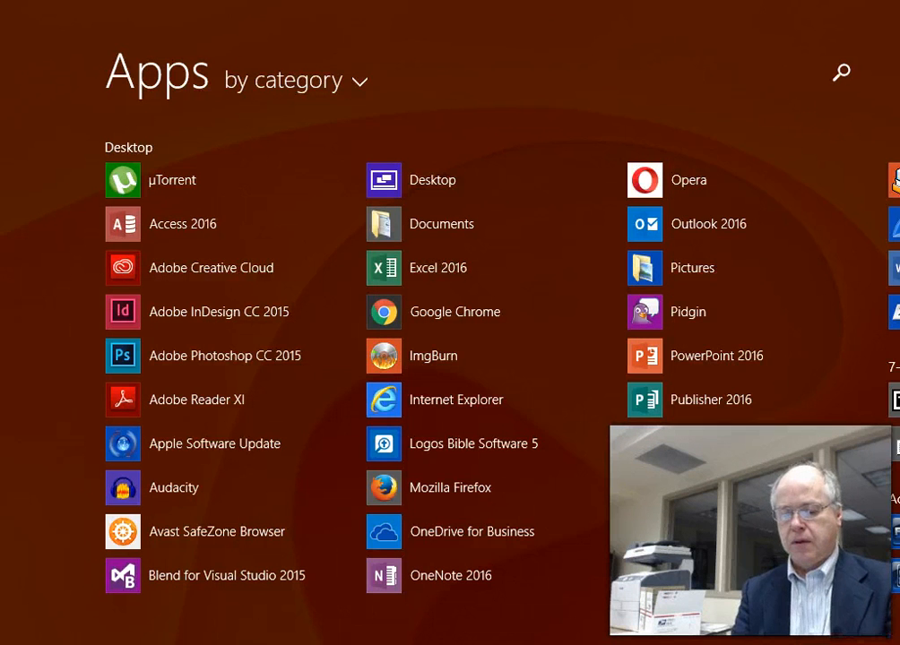
text(excel)
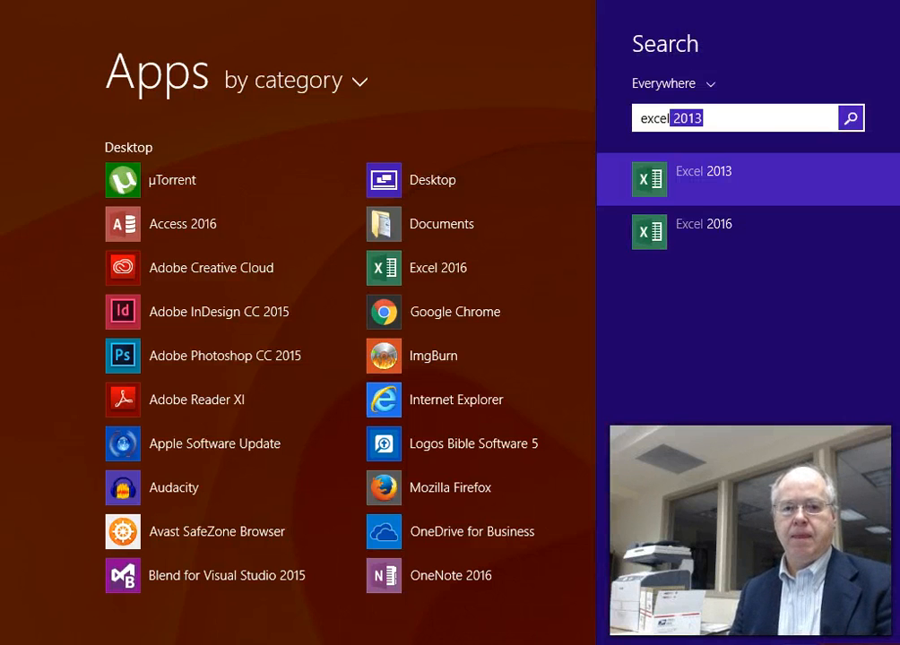
click(695, 239)
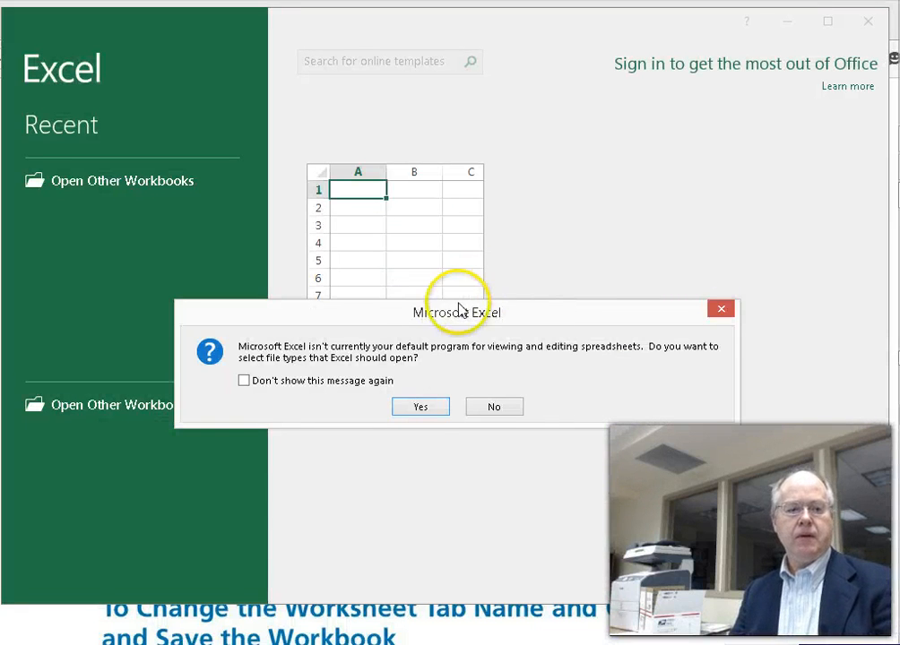
click(436, 405)
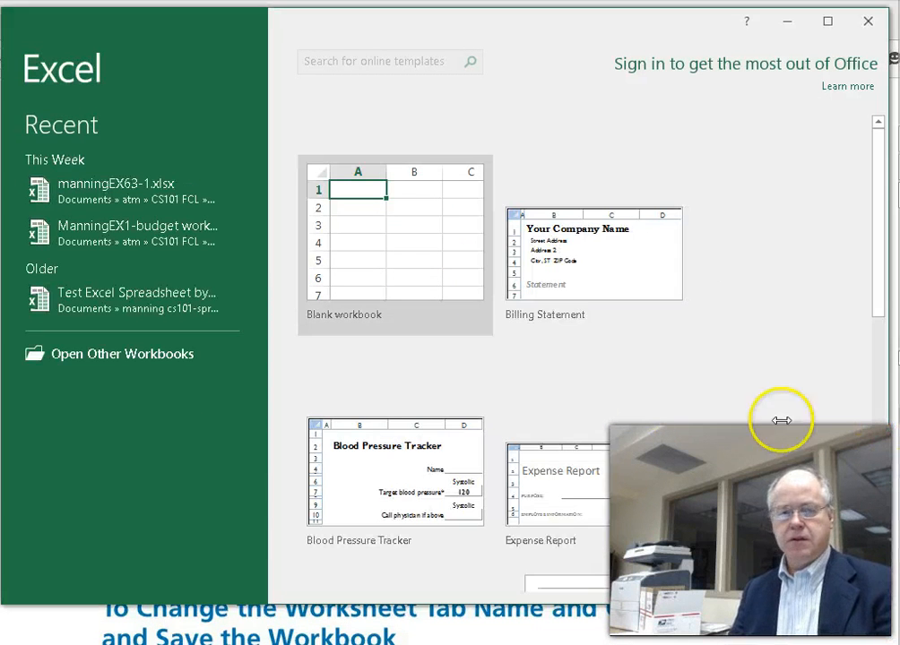
click(418, 231)
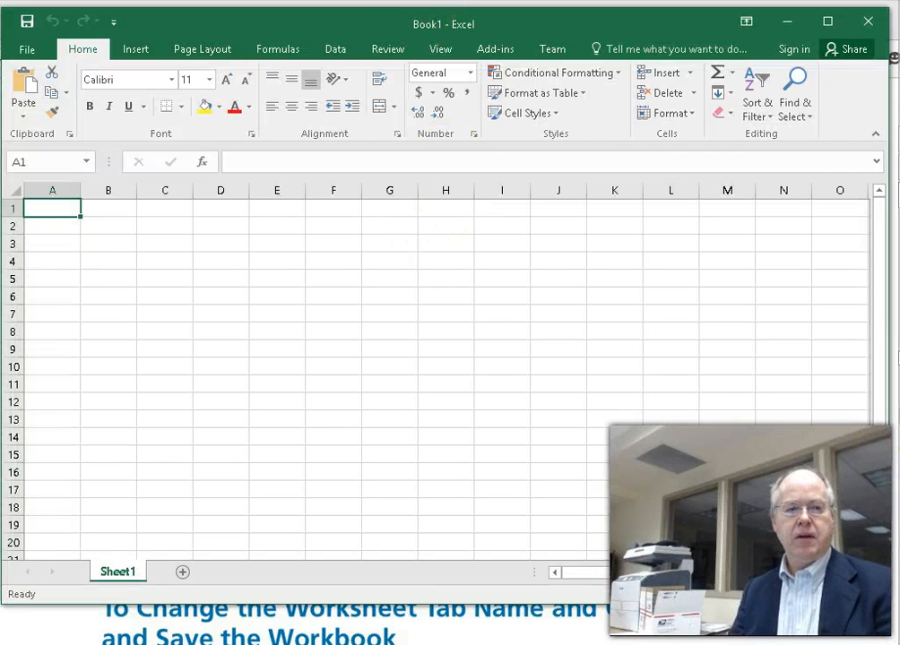
Step: Collapse the ribbon and shorten the Excel window so textbook Figure 2-4 shows above it, with the worksheet cells magnified
double_click(82, 50)
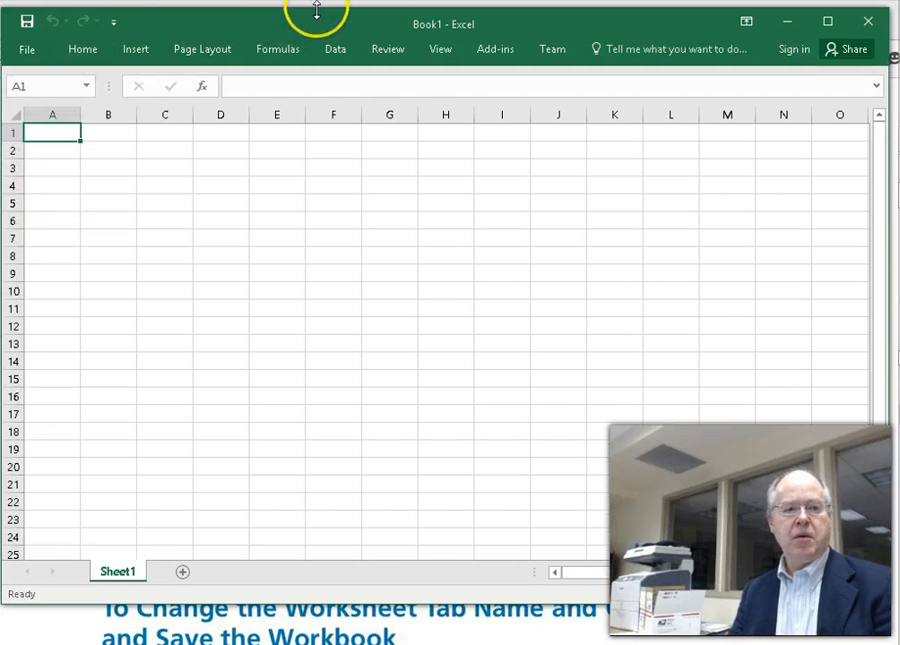
drag(315, 10, 320, 333)
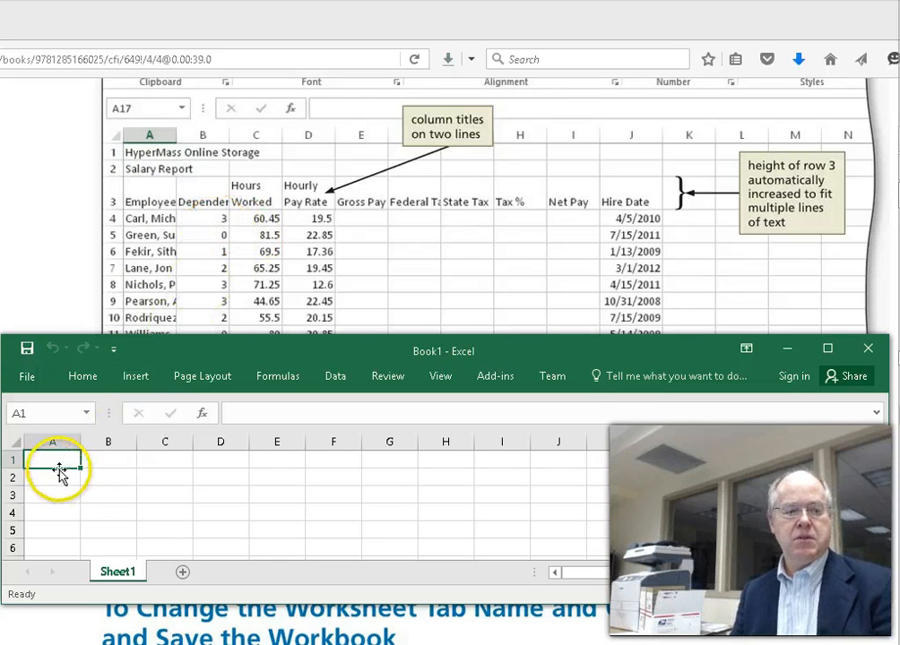
scroll(144, 510, up, 3)
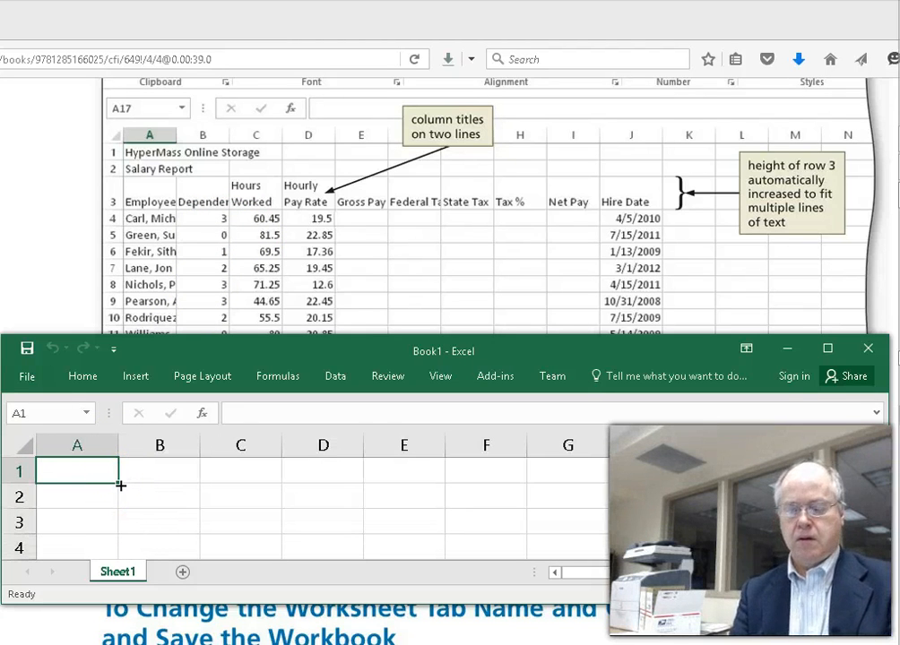
Step: Enter a title in cell A1 reading "cs101 EX2 - by", the author's full name, and "- HyperMass Online Storage"
text(H)
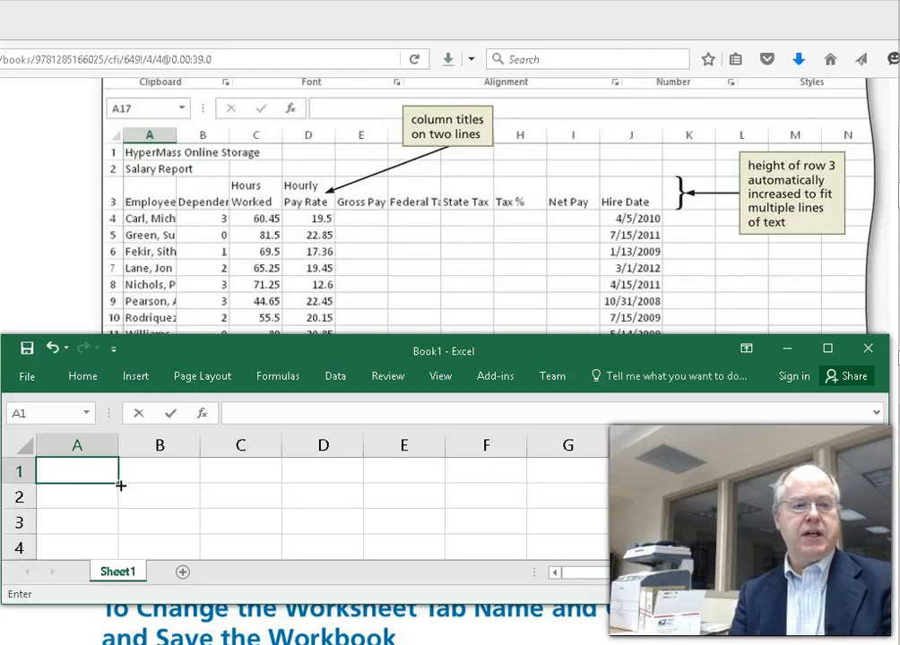
text(s10)
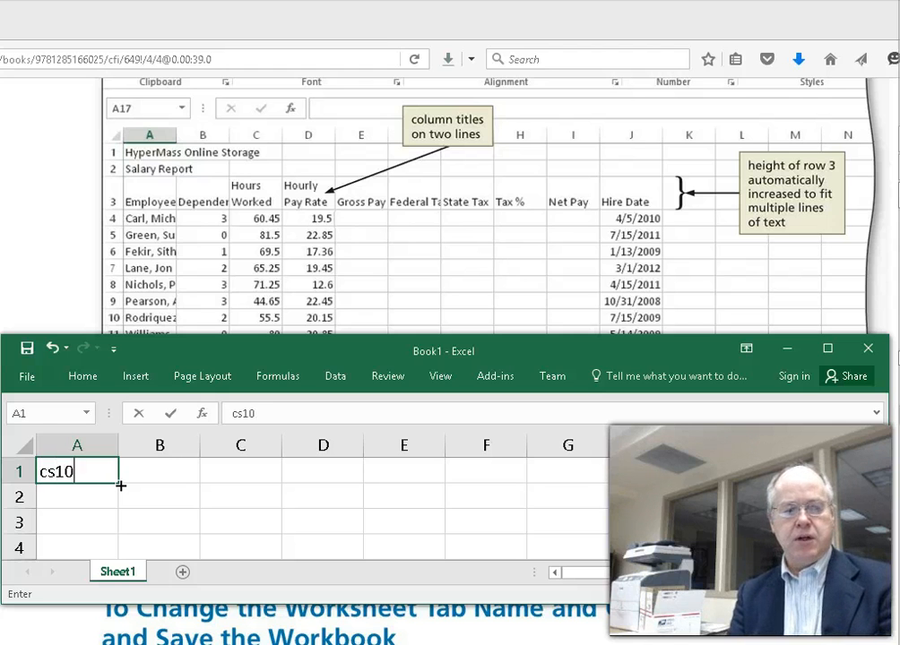
text(10 EX2)
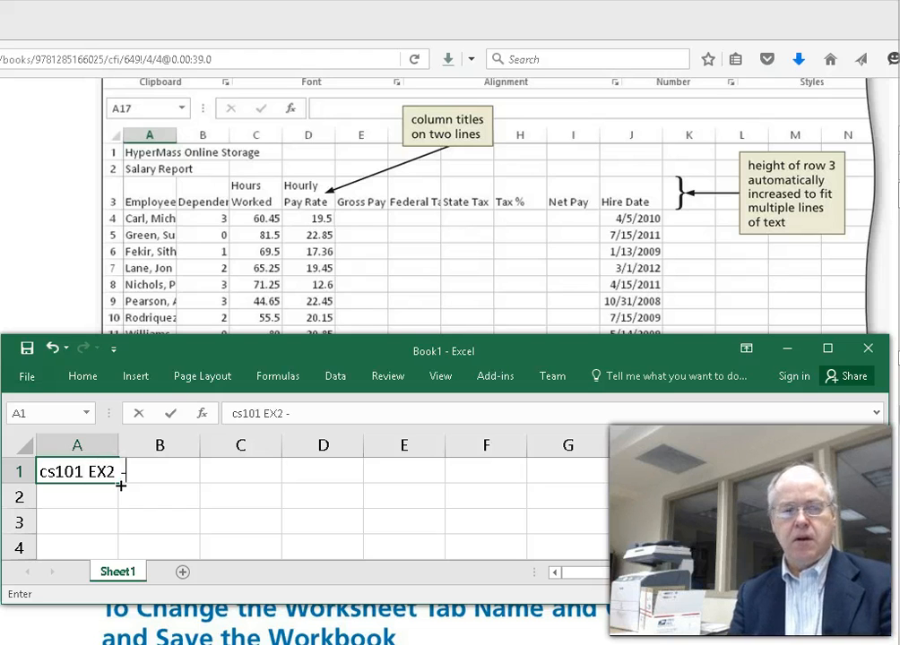
text( - by Arthur Mannin)
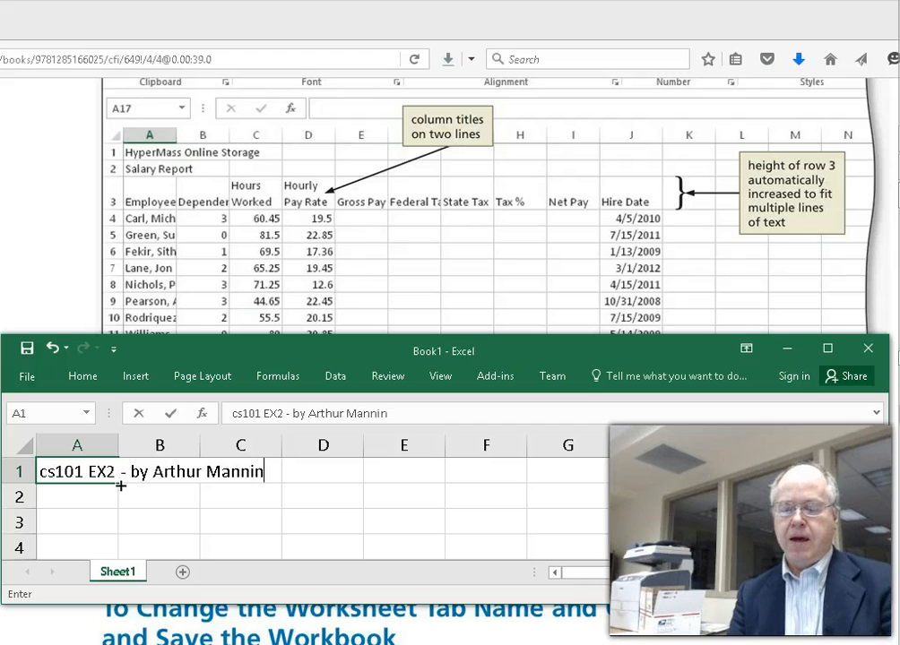
text(g - HyperMass Onli)
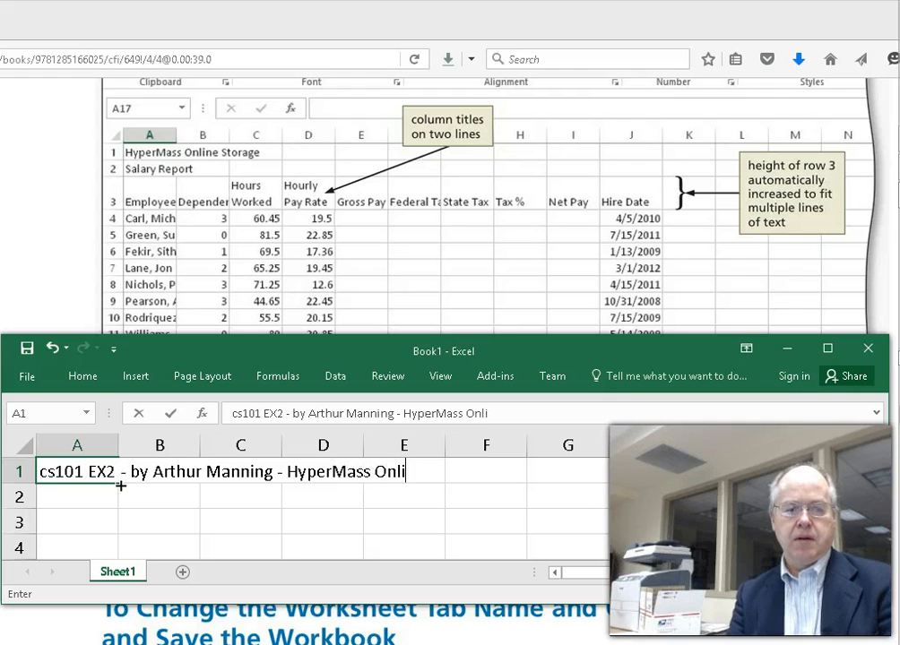
text(ne Storage)
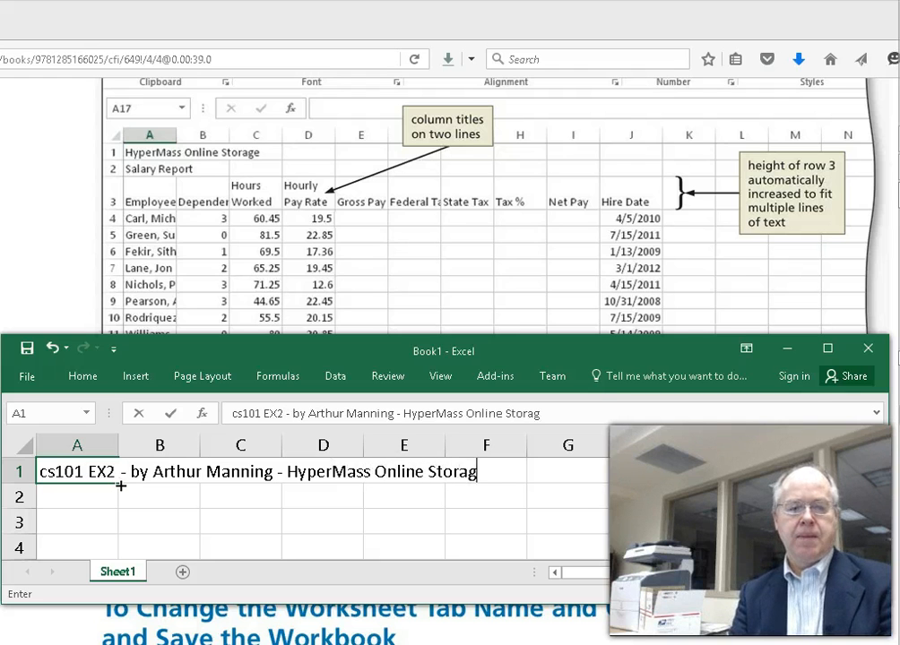
key(Return)
Step: Enter the subtitle "Salary Report" in cell A2
text(Sal)
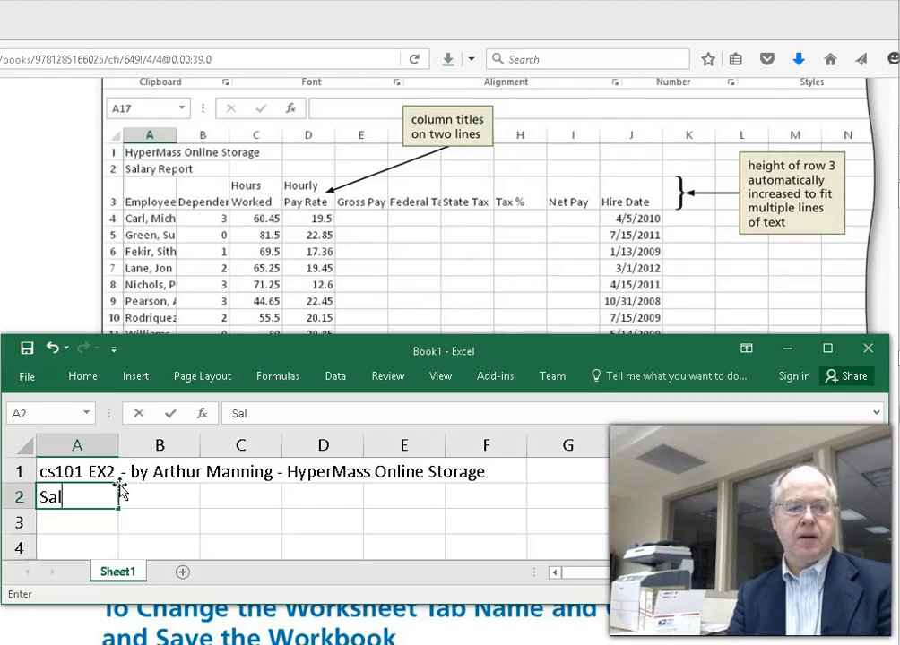
text(ary Report)
key(Return)
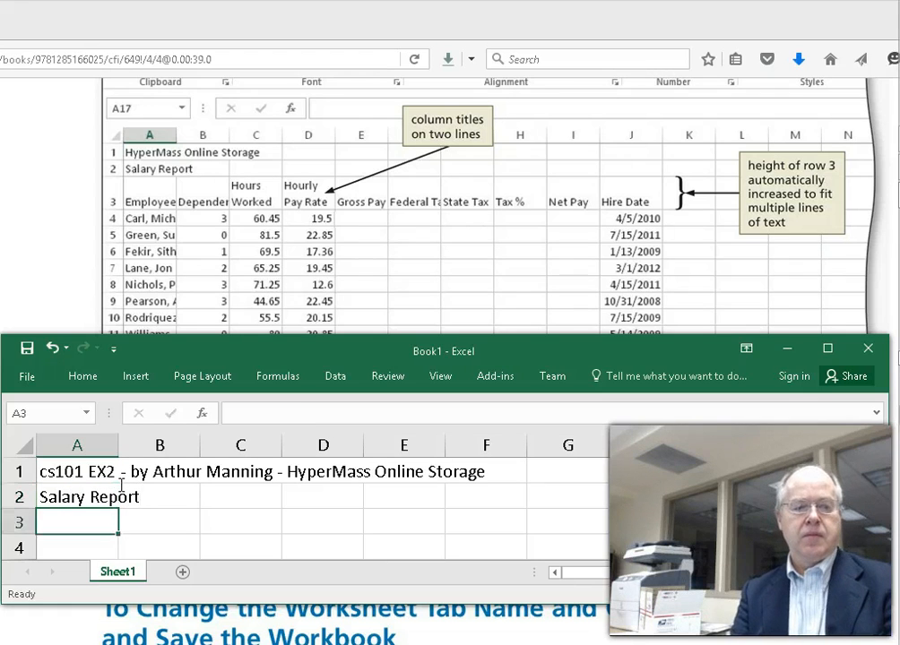
Step: Enter the column headings "Employee" in cell A3 and "Dependents" in cell B3
key(Return)
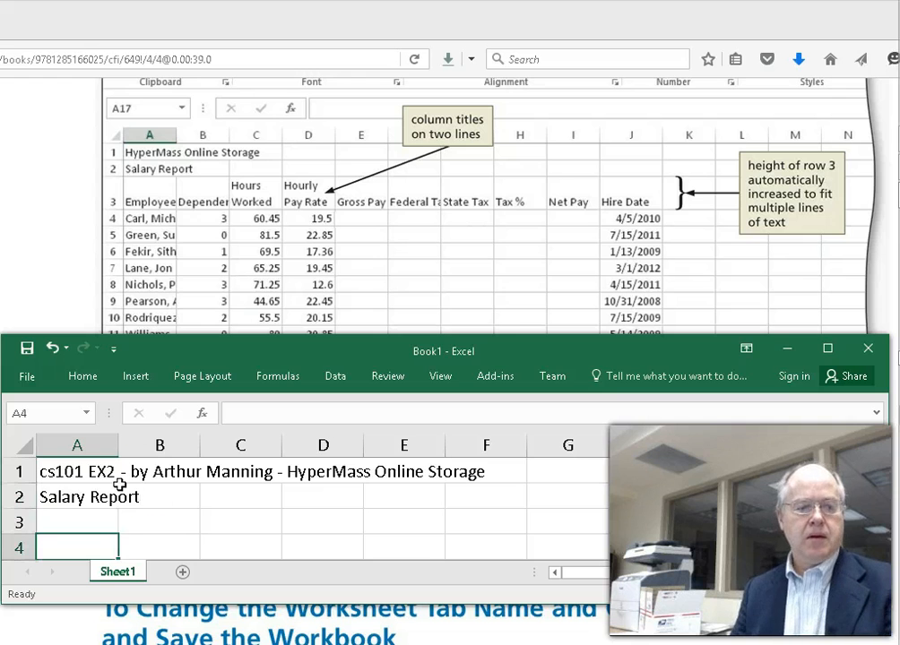
click(81, 525)
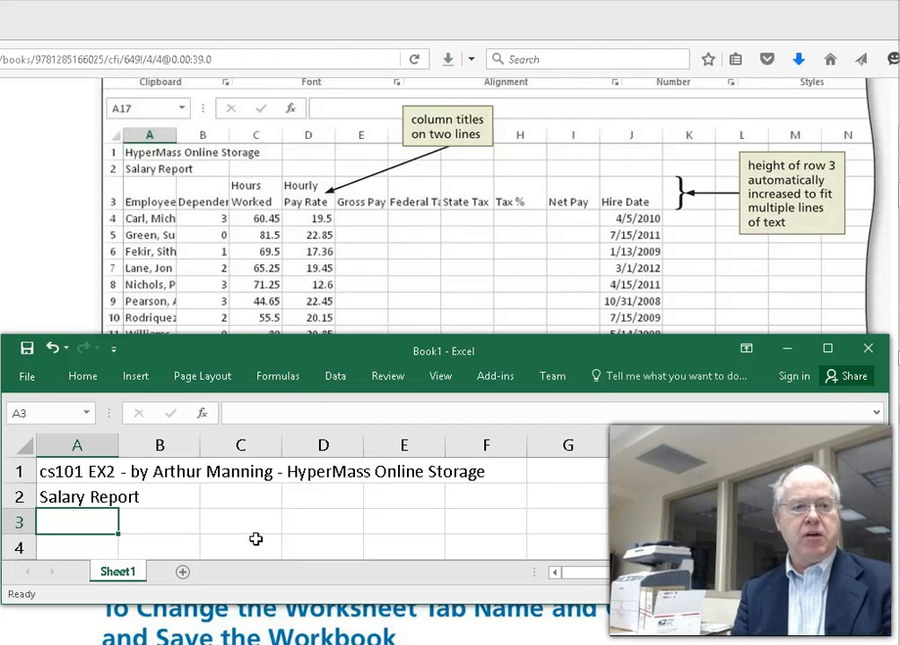
text(Empl)
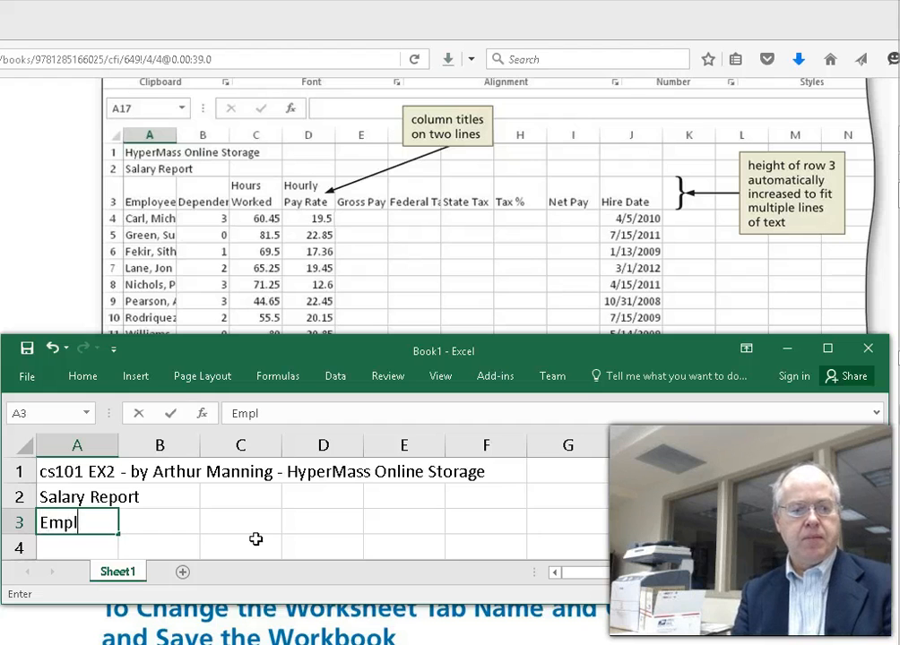
text(oyee)
key(Tab)
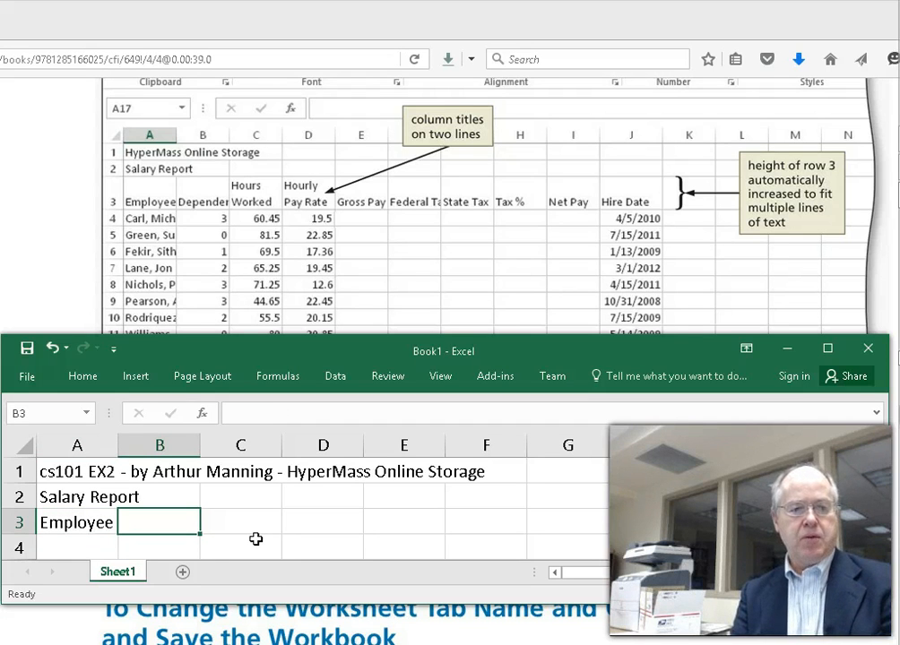
text(Dep)
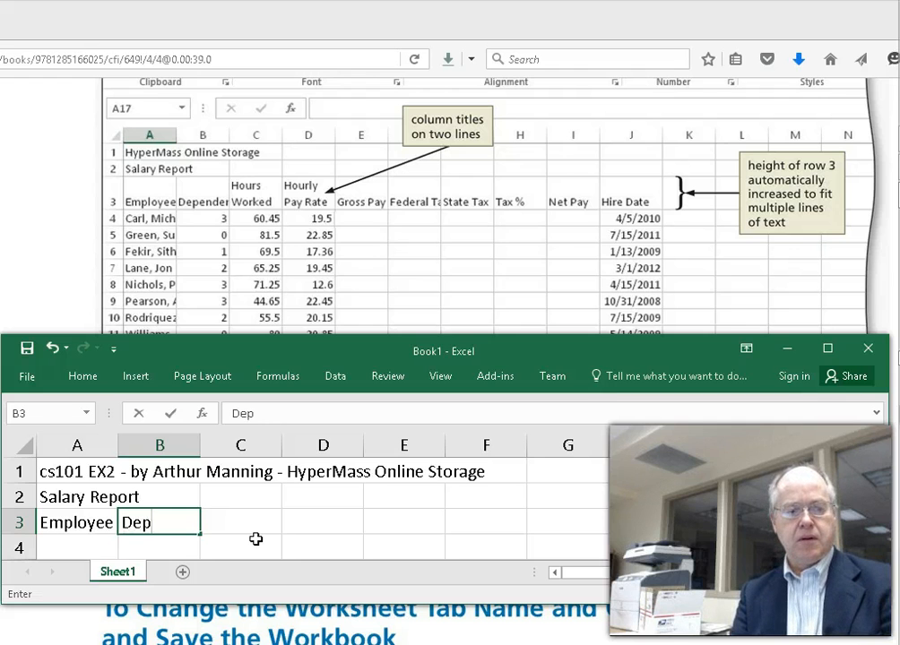
text(endents)
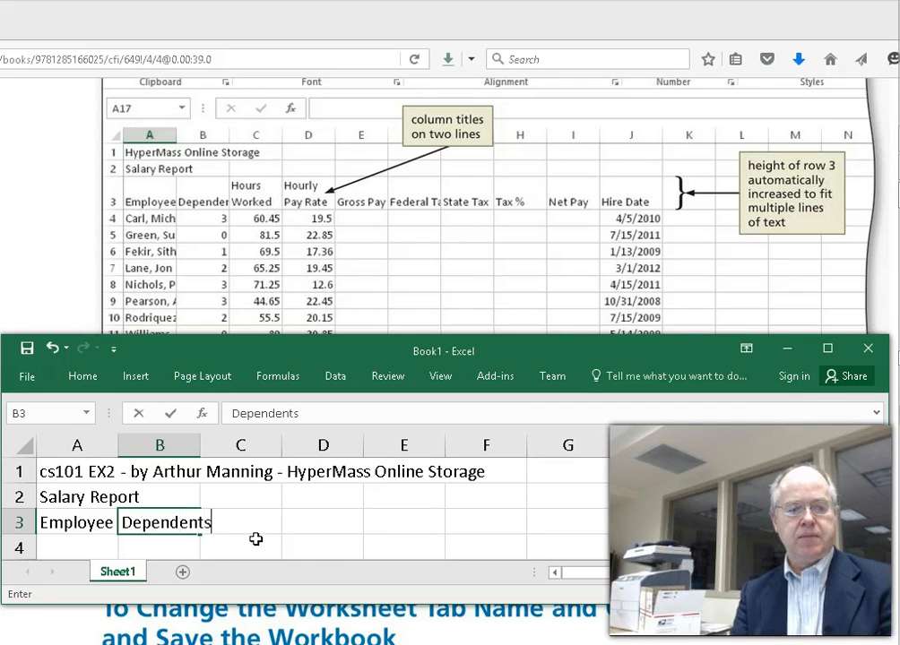
key(Tab)
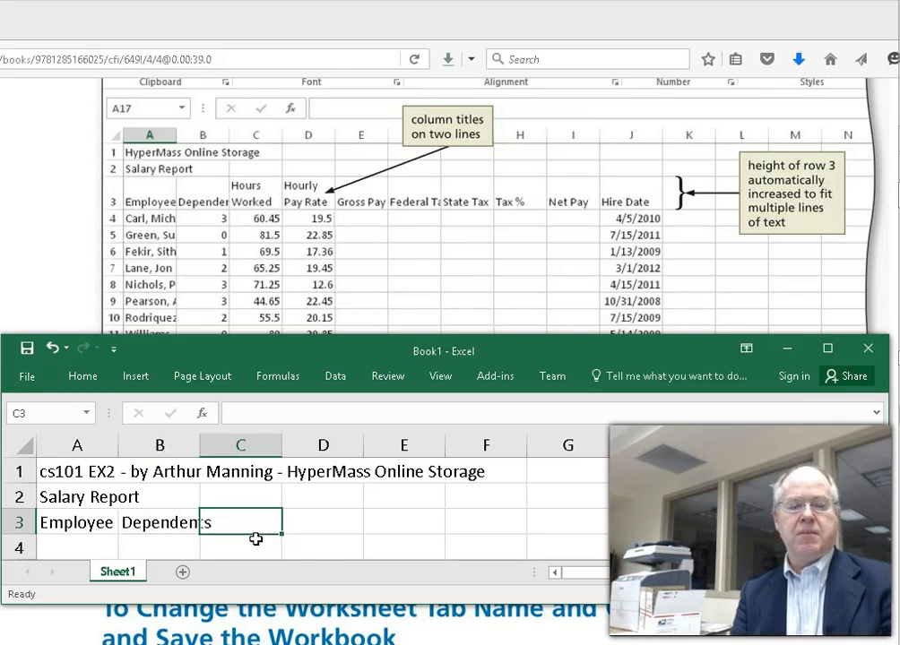
Step: Enter the heading "Hours Worked" in cell C3, with a manual line break between the two words
text(Hours)
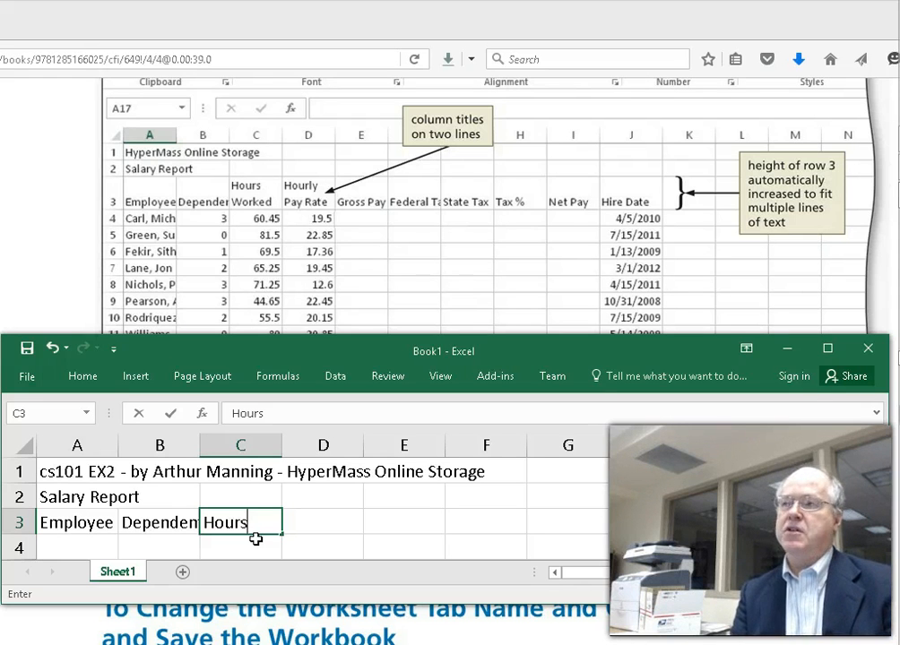
key(alt+Return)
text(Worked)
key(Tab)
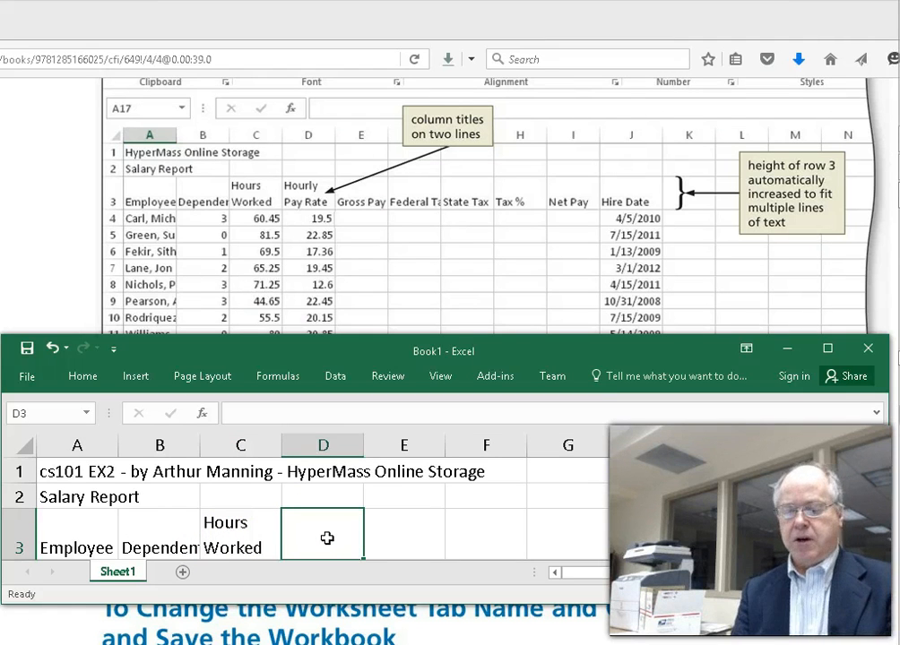
Step: Enter the heading "Hourly Pay Rate" in cell D3 as a single line of text
text(Hour)
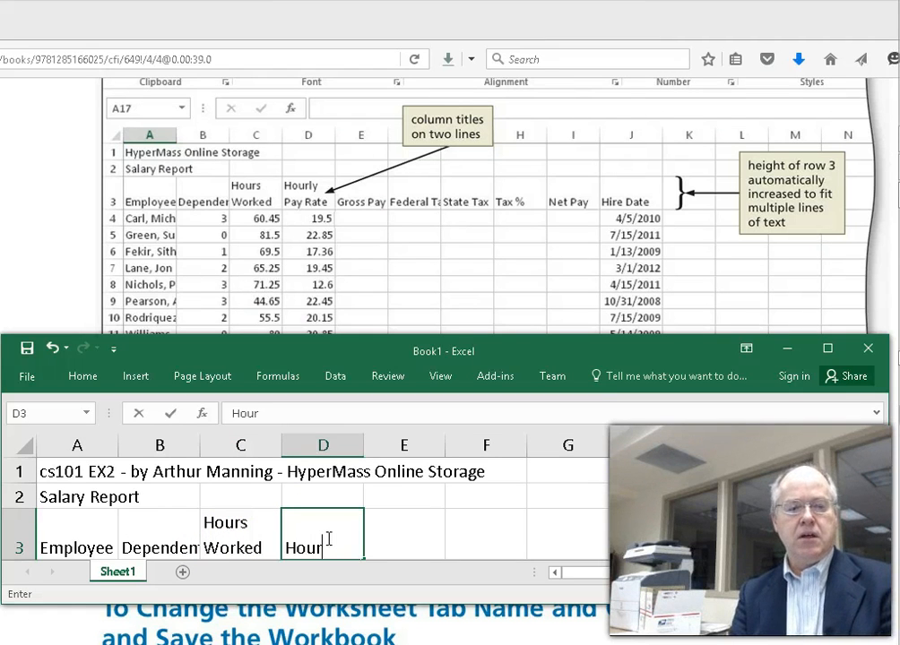
text(ly Pay Rate)
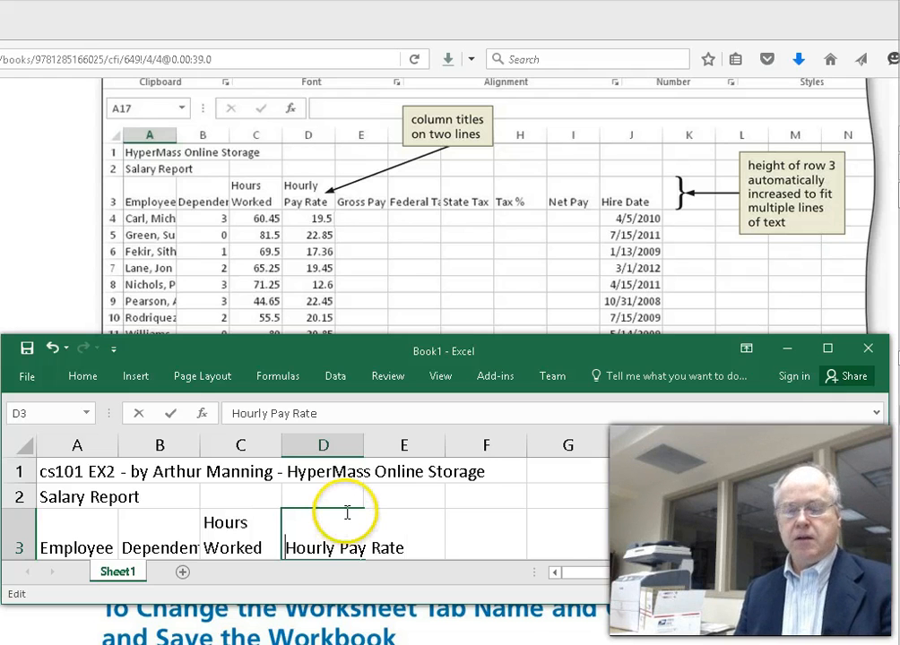
click(544, 528)
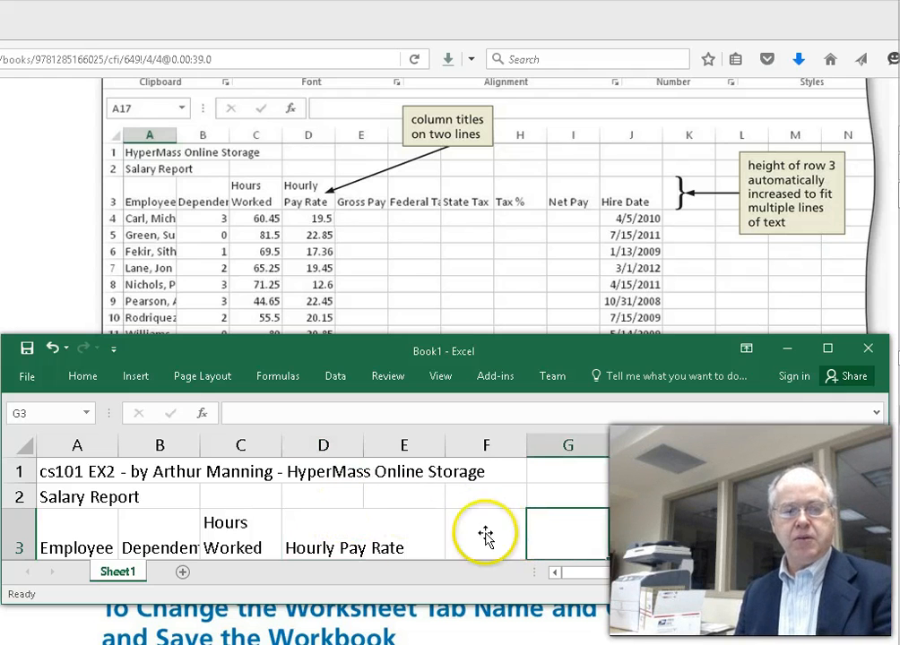
Step: Turn on Wrap text in the alignment formatting of cell D3, the "Hourly Pay Rate" heading
click(324, 530)
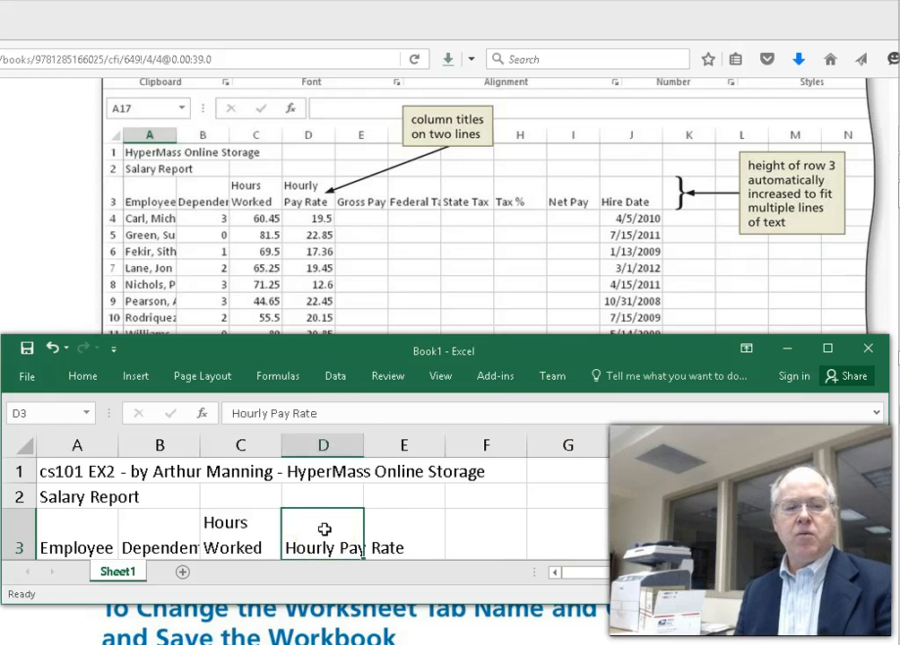
right_click(324, 530)
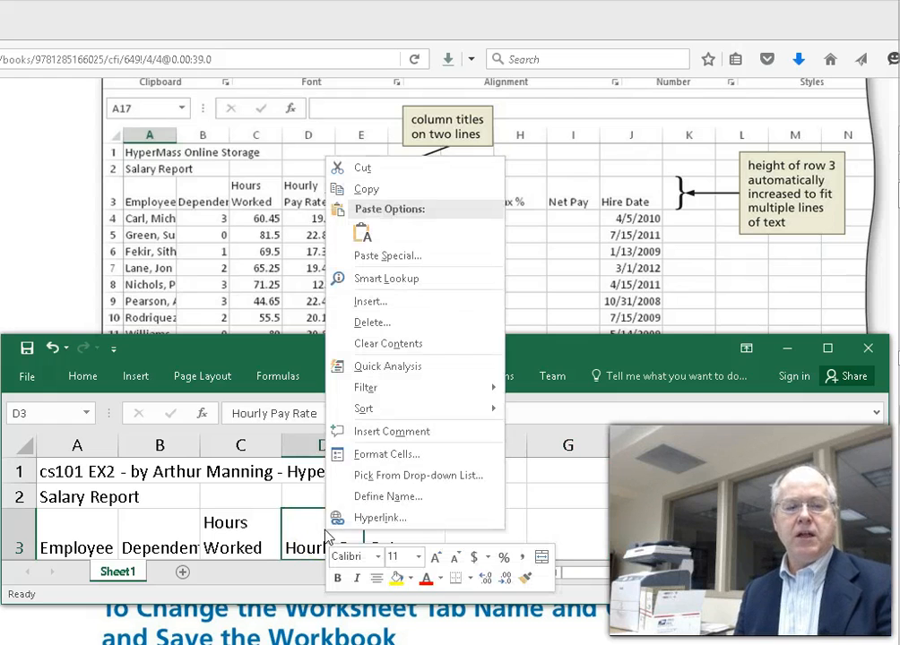
click(375, 458)
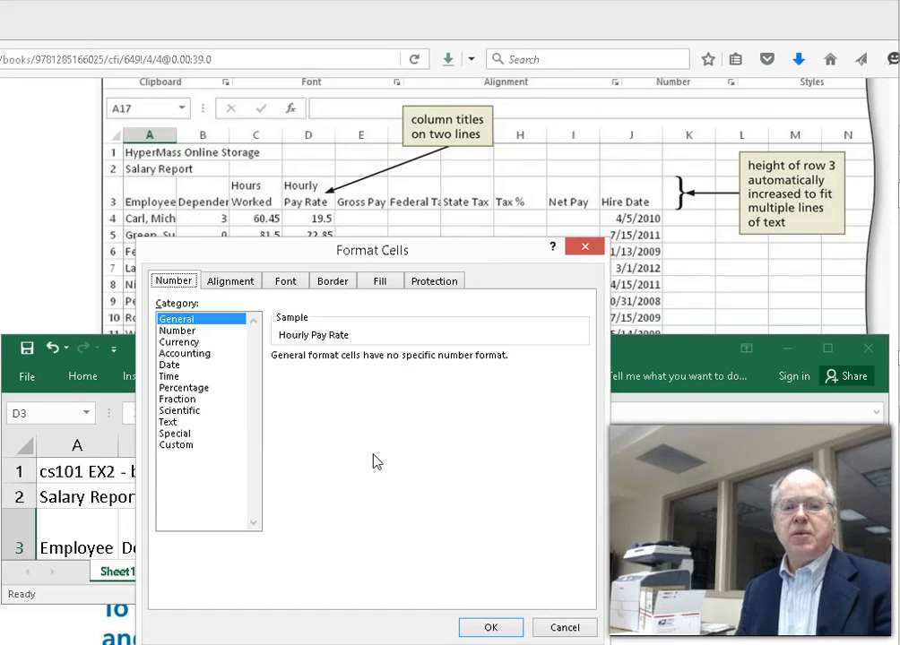
drag(482, 255, 697, 91)
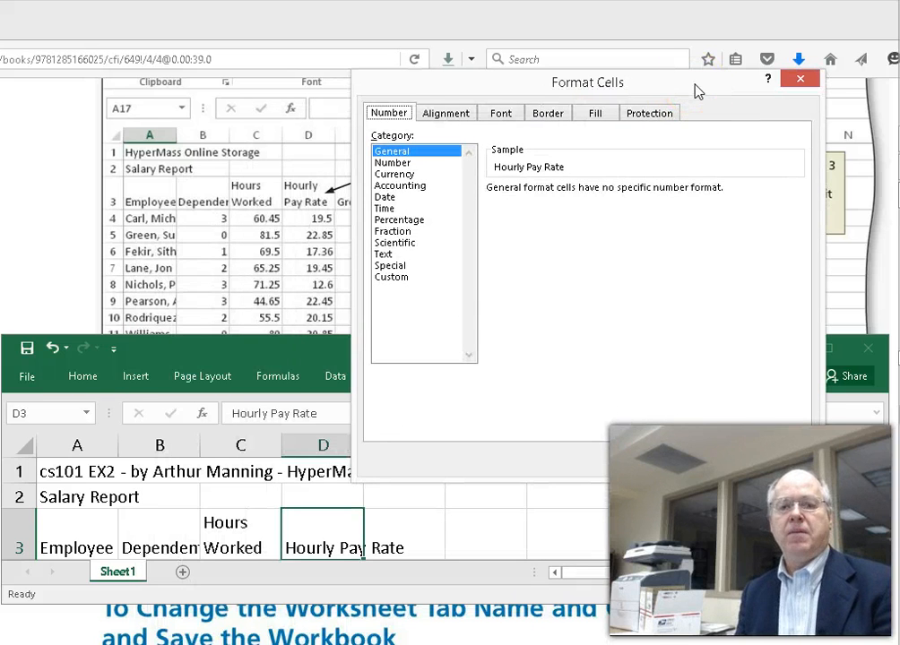
click(454, 118)
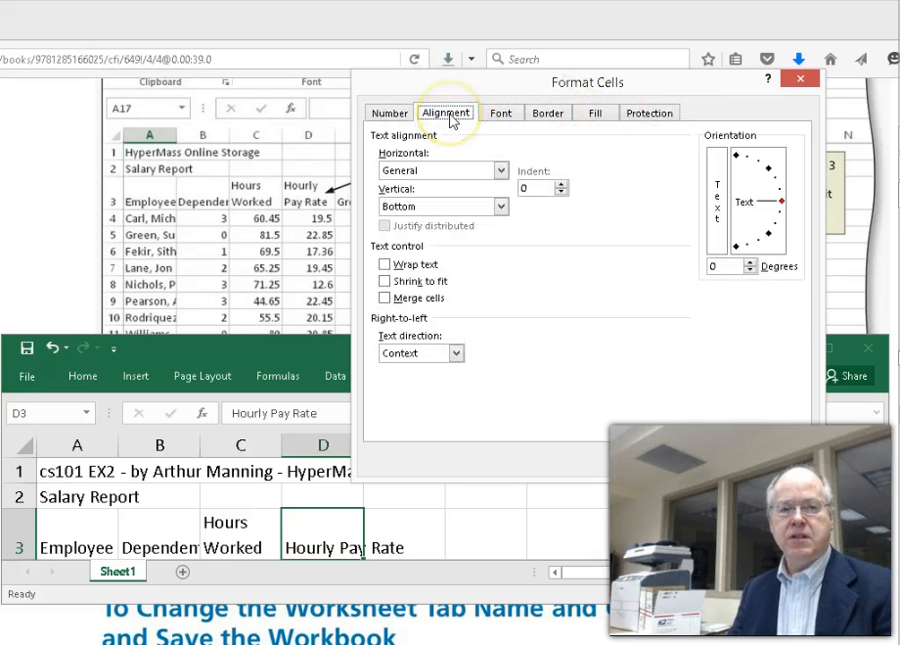
click(385, 265)
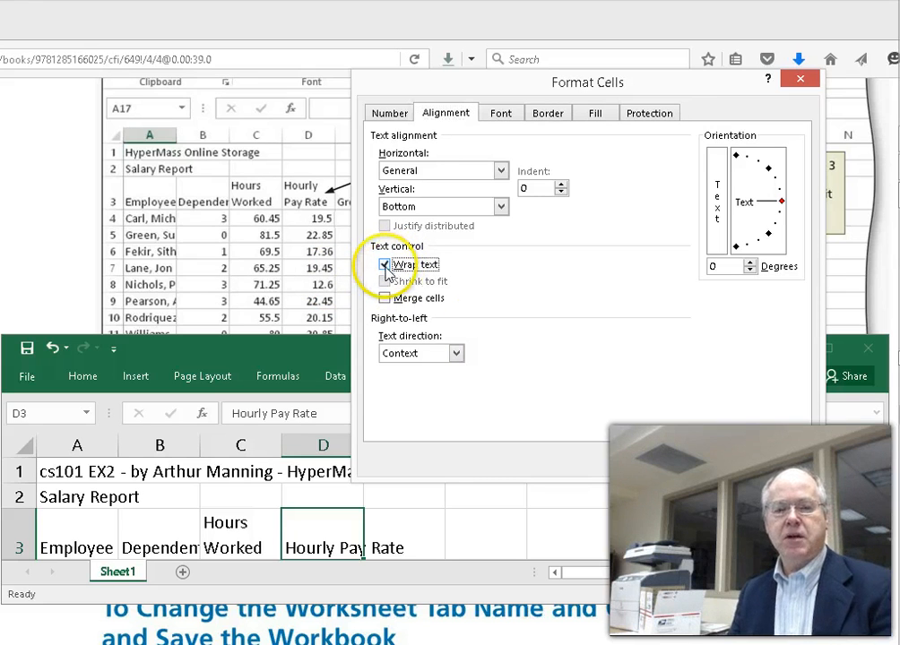
click(715, 460)
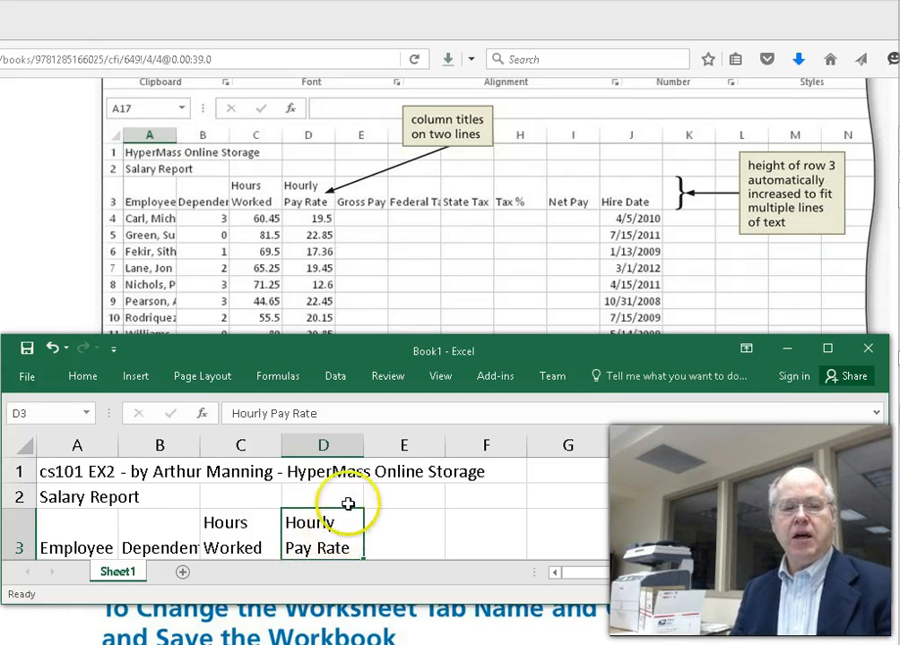
Step: Test the wrapping by widening column D well past its heading, and narrow it back to slightly less than its original width
drag(363, 445, 558, 447)
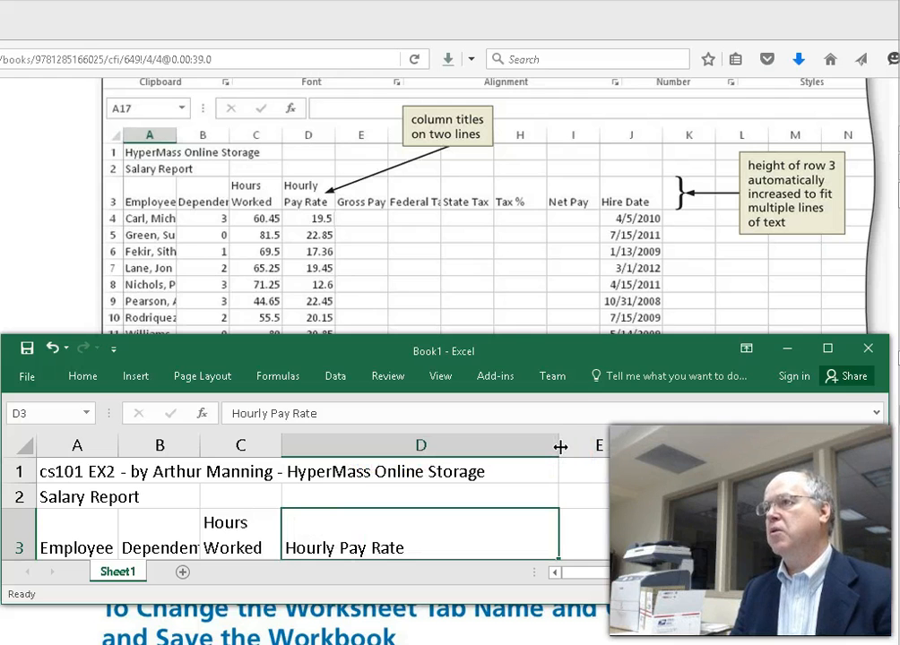
drag(560, 446, 359, 448)
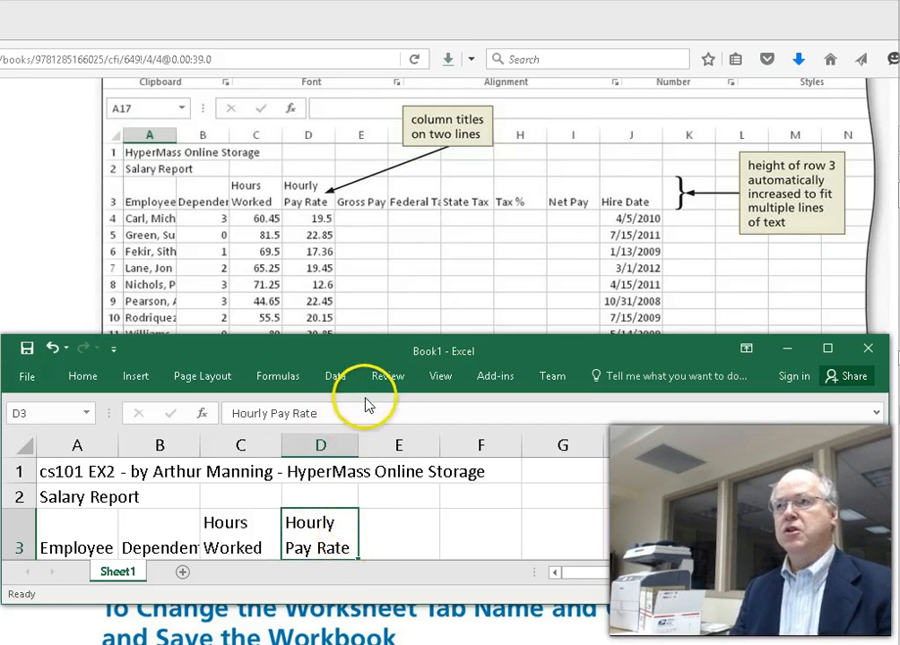
Step: Compare the two-line headings in C3 and D3 and examine D3's alignment settings in Format Cells without changing them
click(240, 537)
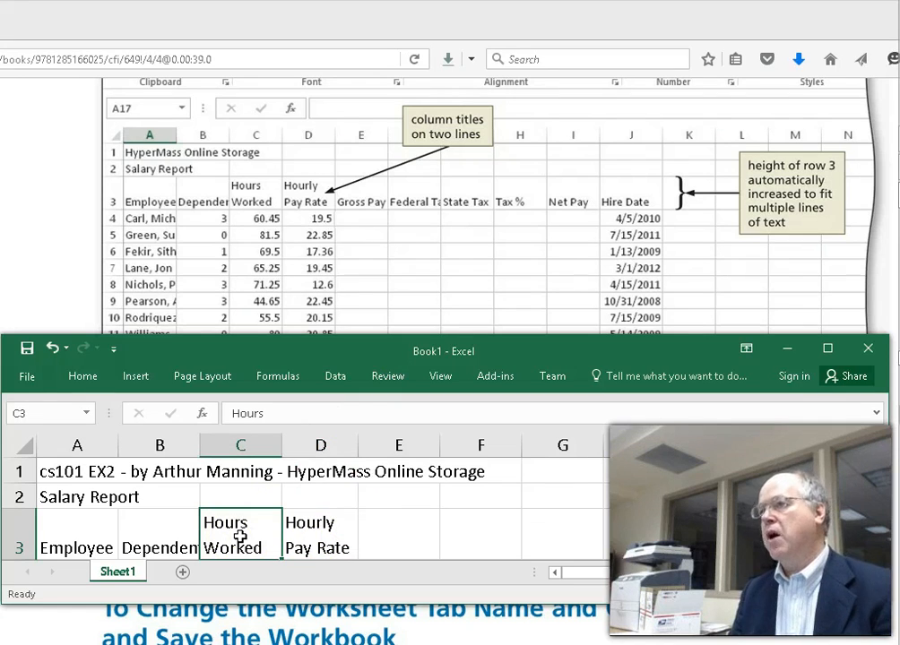
click(242, 518)
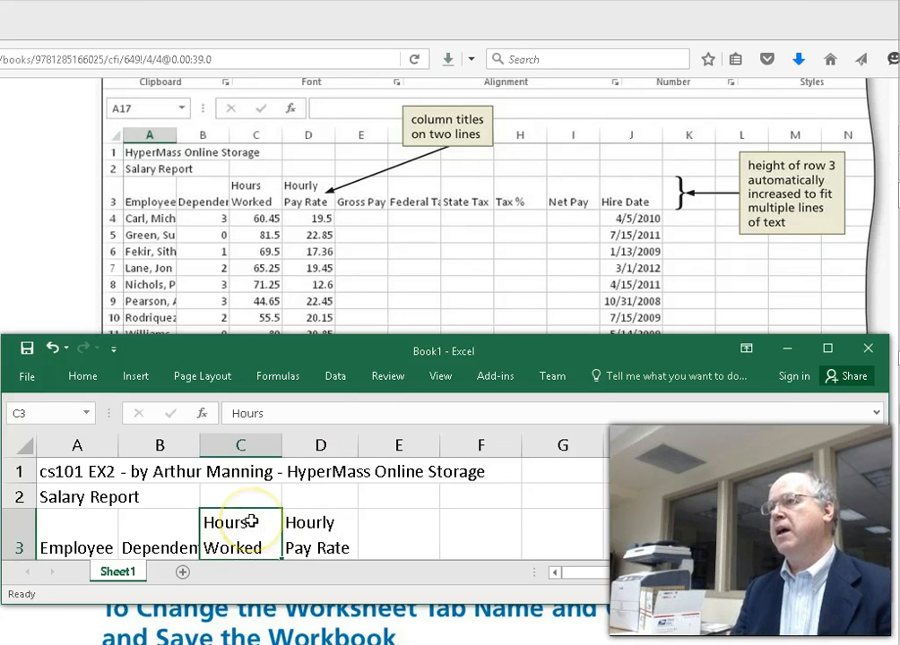
click(263, 535)
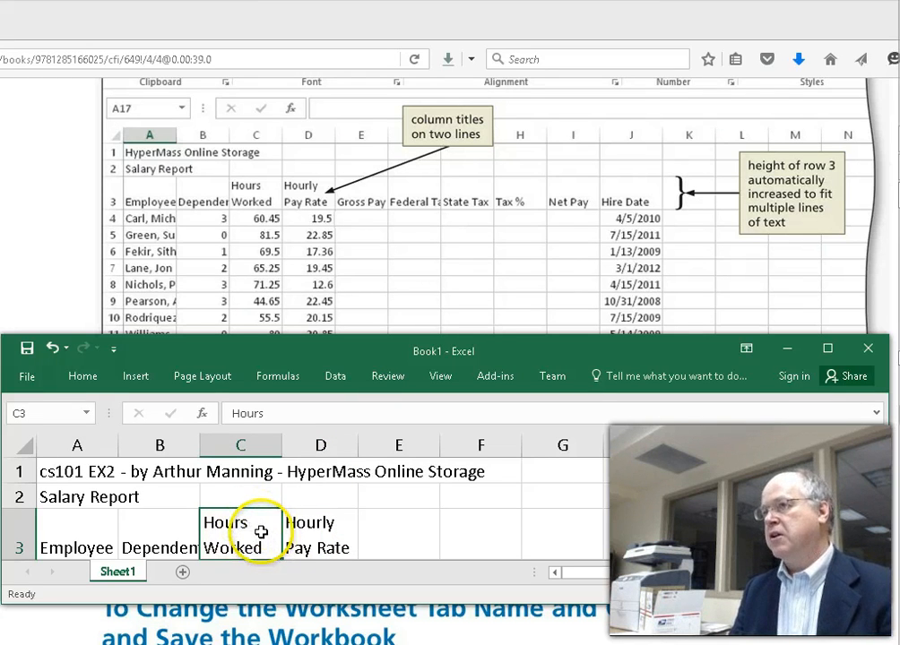
click(320, 522)
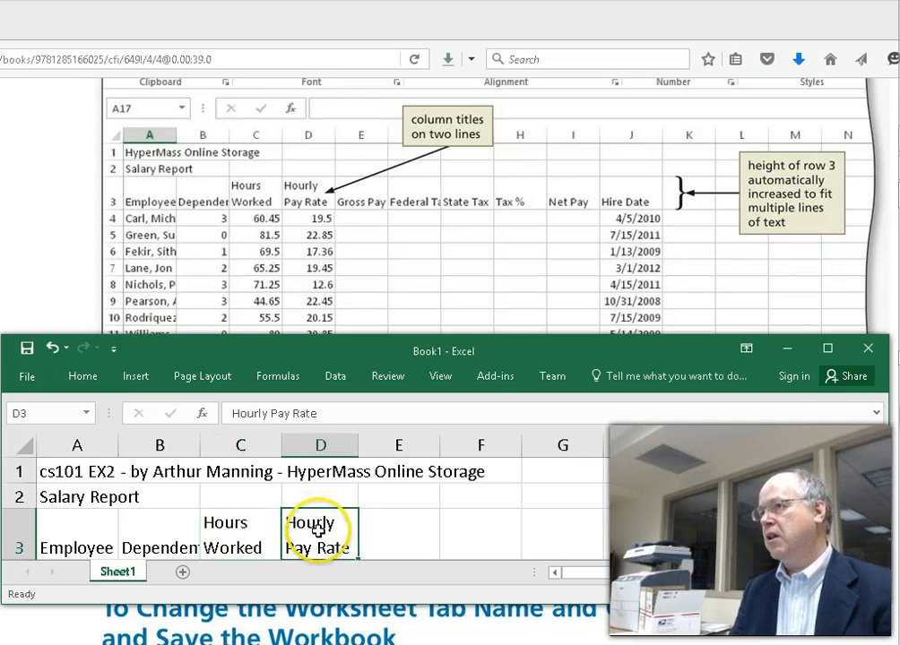
right_click(322, 529)
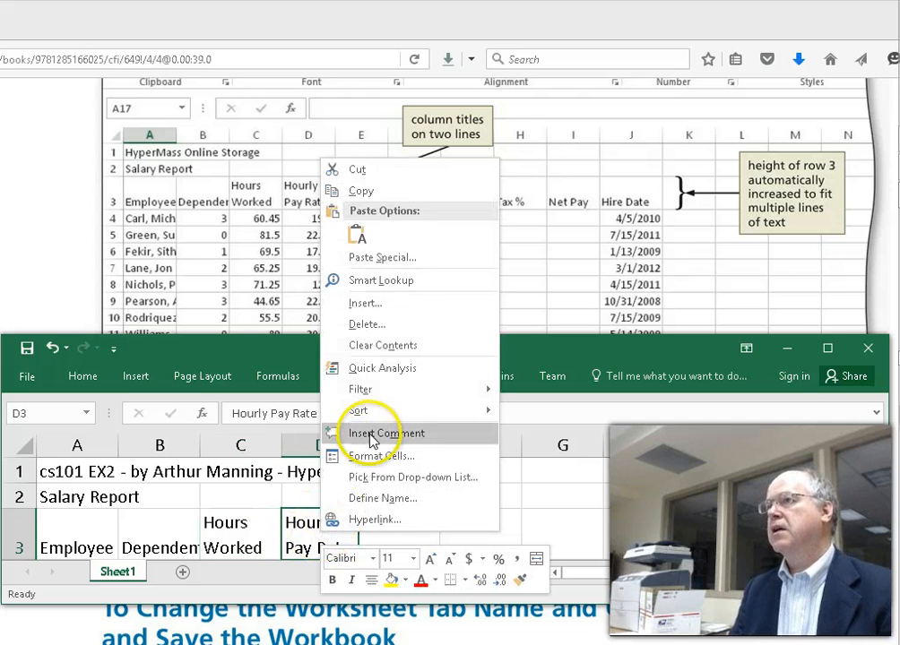
click(376, 457)
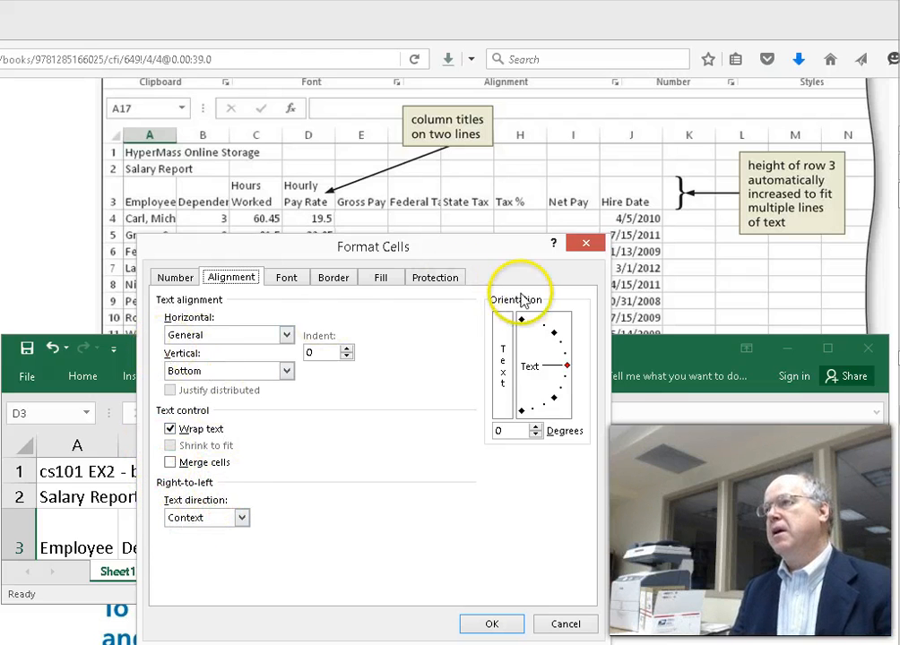
click(588, 247)
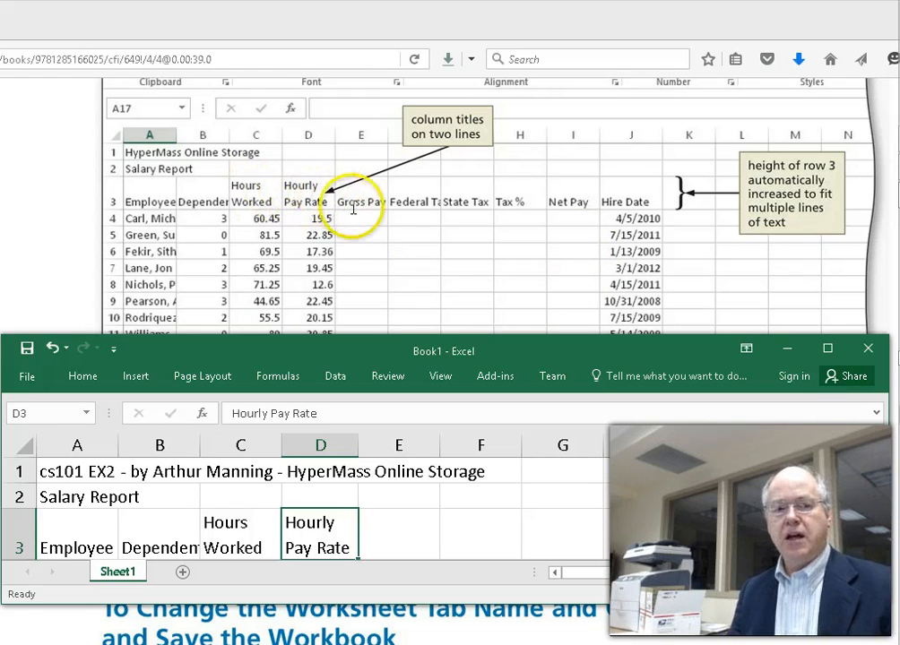
Step: Enter the column headings "Gross Pay" in cell E3 and "Federal Tax" in cell F3
click(395, 541)
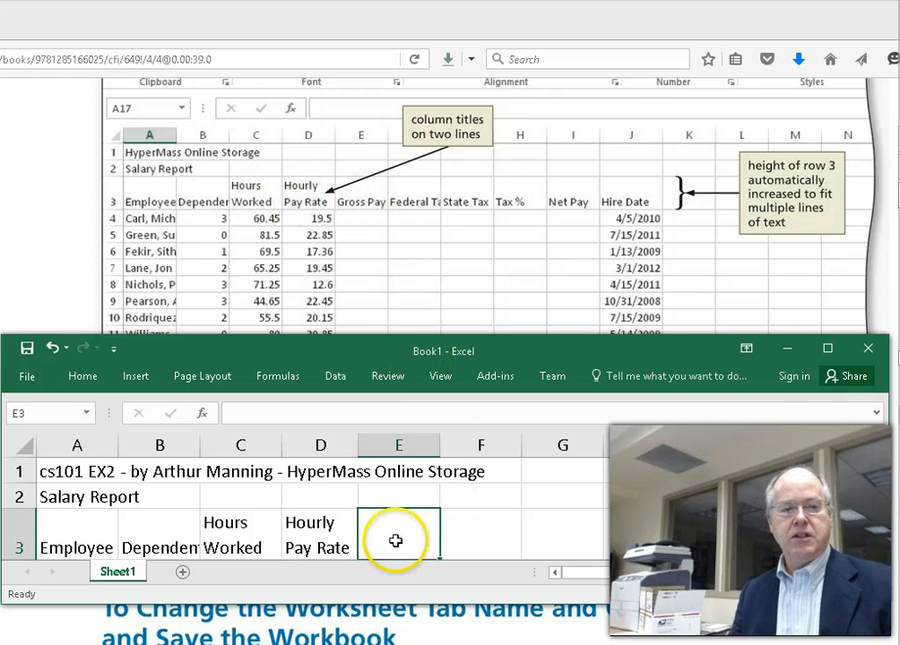
text(Gr)
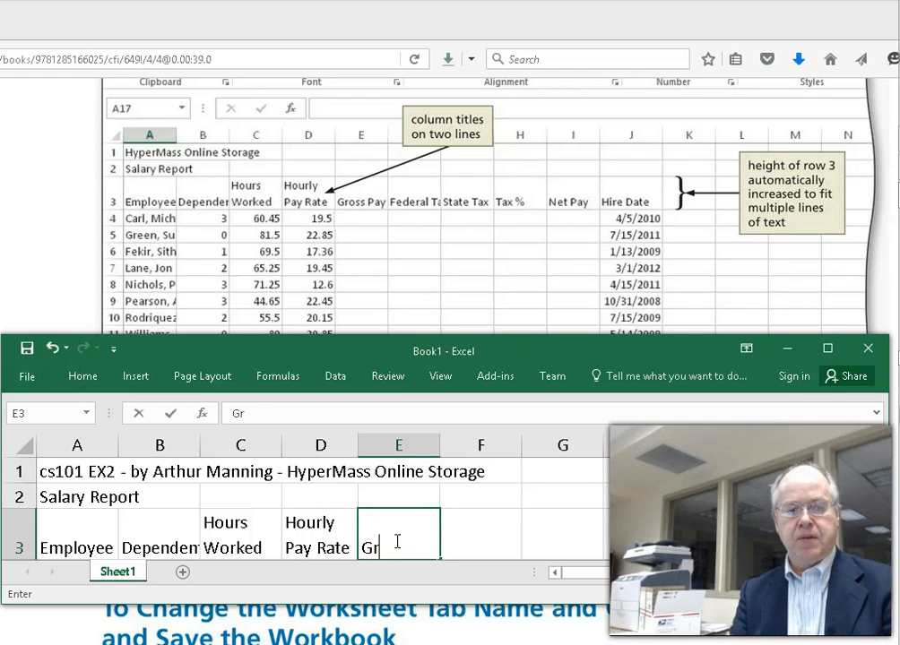
text(oss Pay)
key(Tab)
text(Fe)
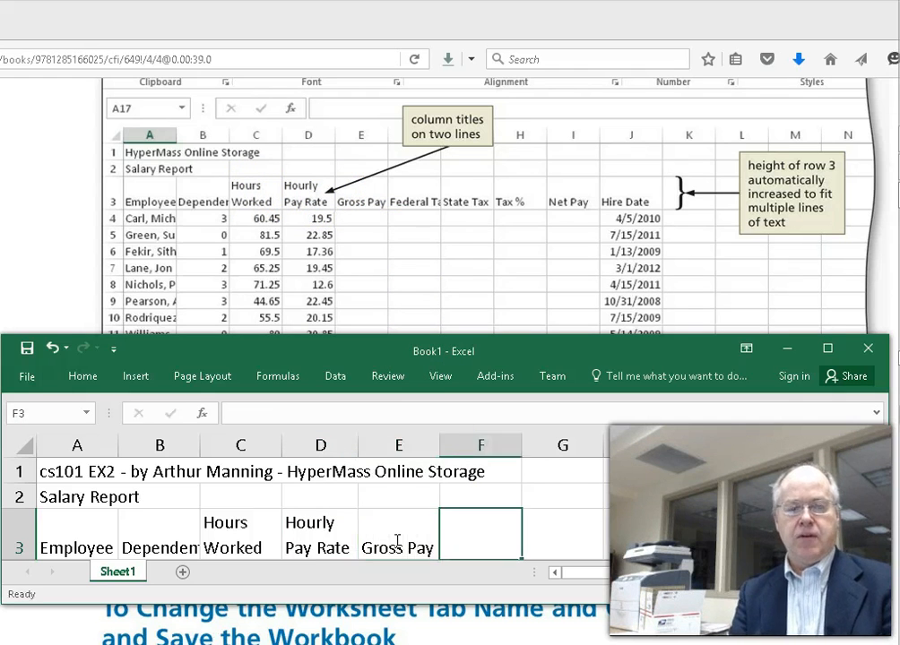
text(der)
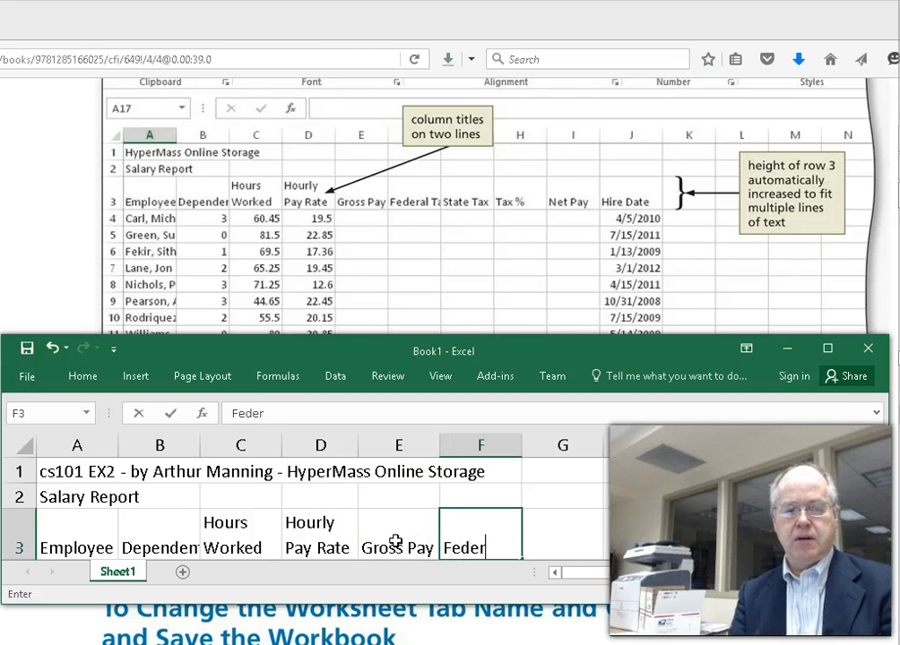
text(al Tax)
key(Tab)
Step: Enter the column headings "State tax" in cell G3 and "Tax%" in cell H3
text(State tax)
key(Tab)
text(T)
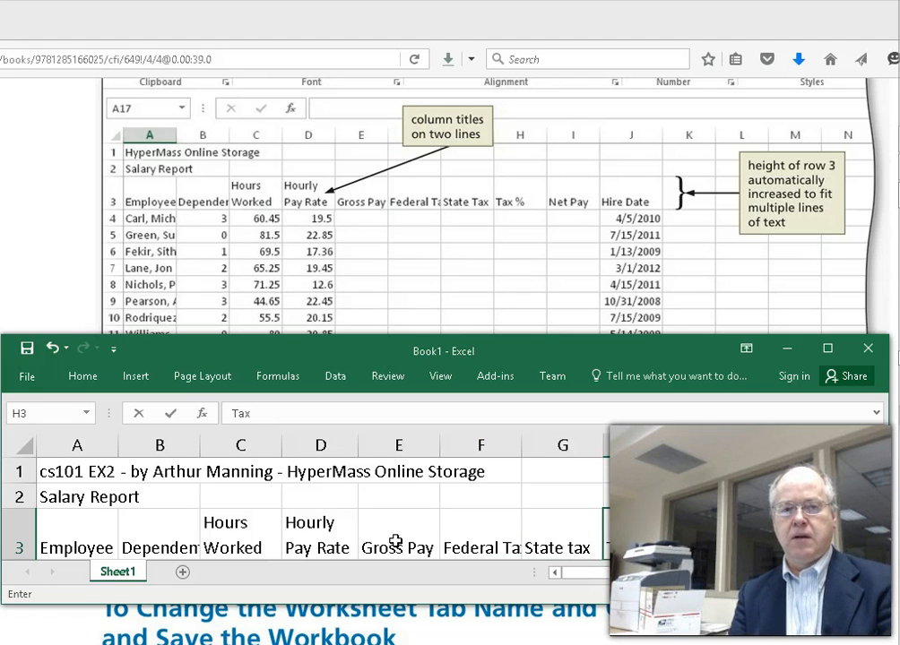
text(ax%)
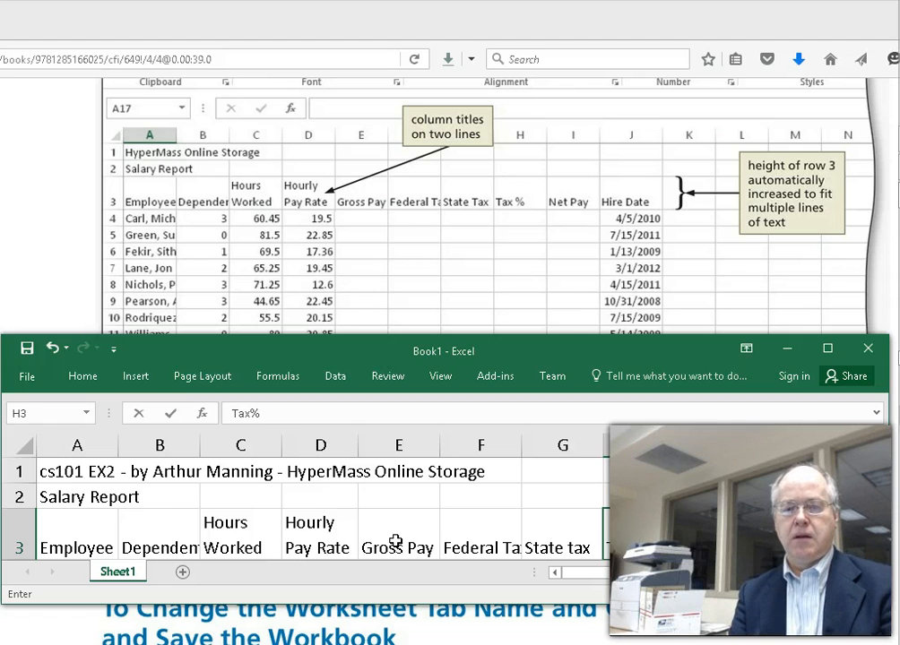
key(Tab)
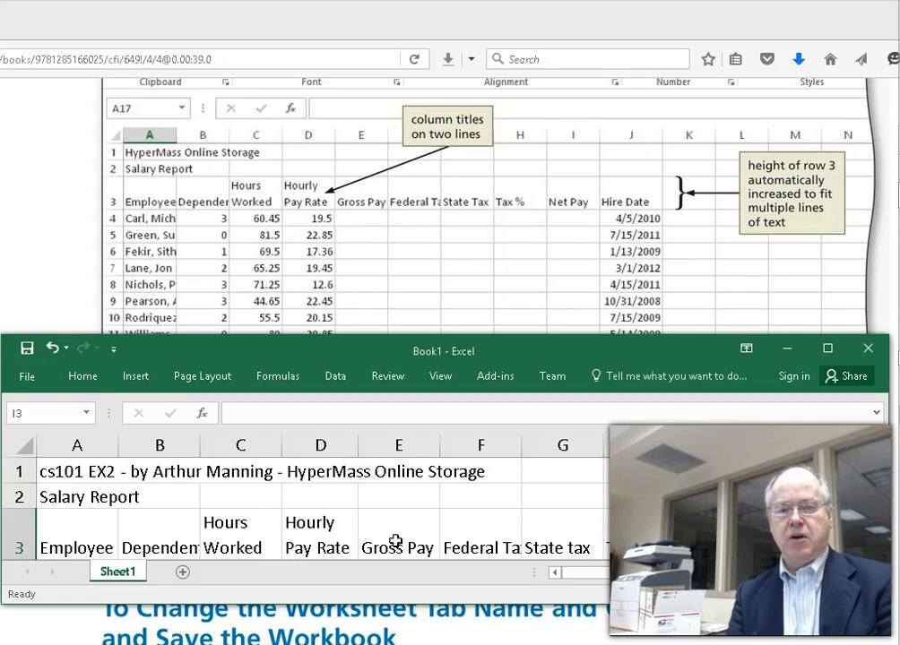
Step: Enter the column headings "Net Pay" in cell I3 and "Hire Date" in cell J3
text(Net Pay)
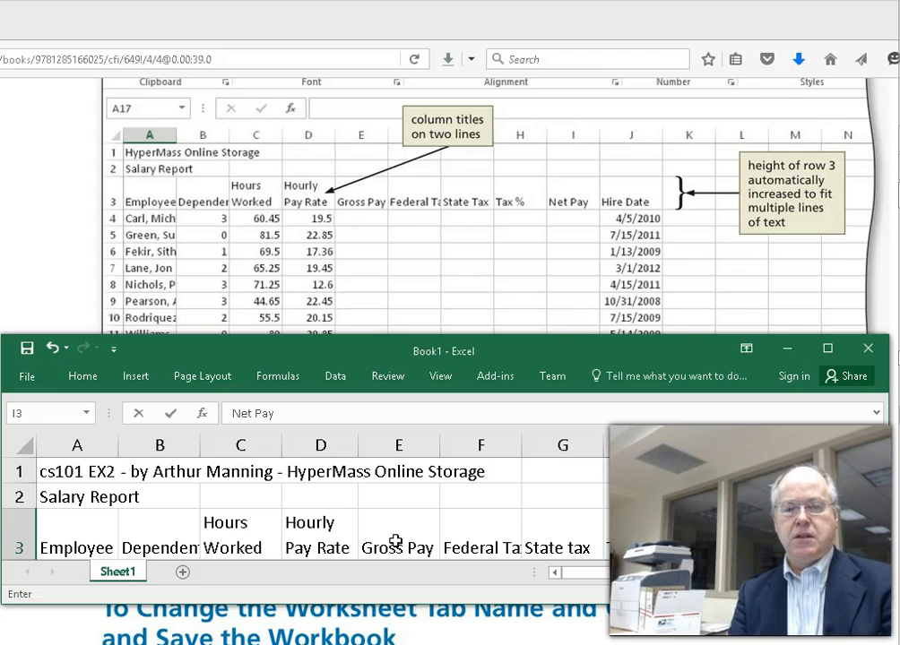
key(Tab)
text(Hir)
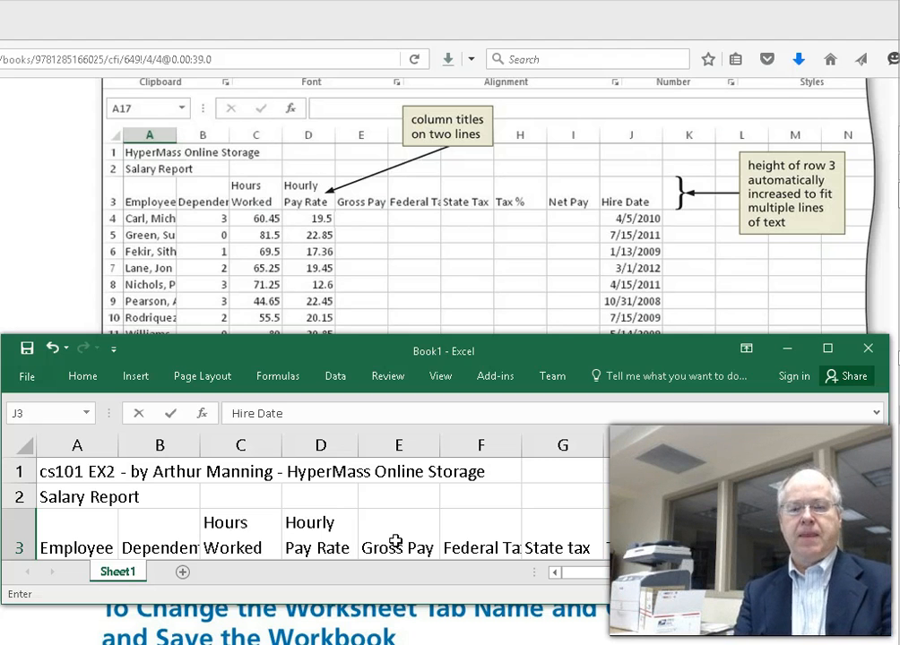
key(Return)
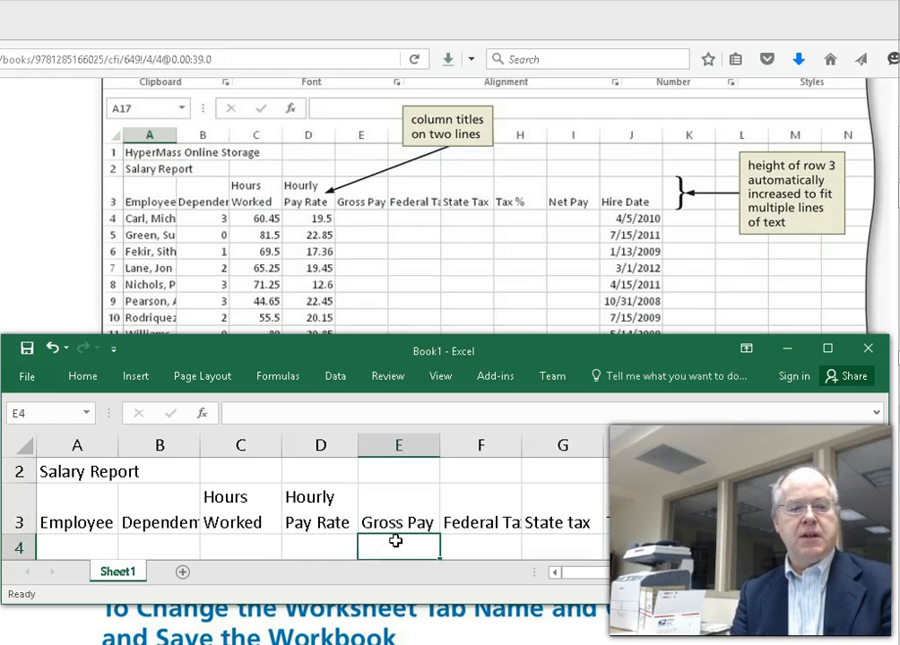
Step: Enter the first employee's name in cell A4 and 3 dependents in cell B4
click(65, 543)
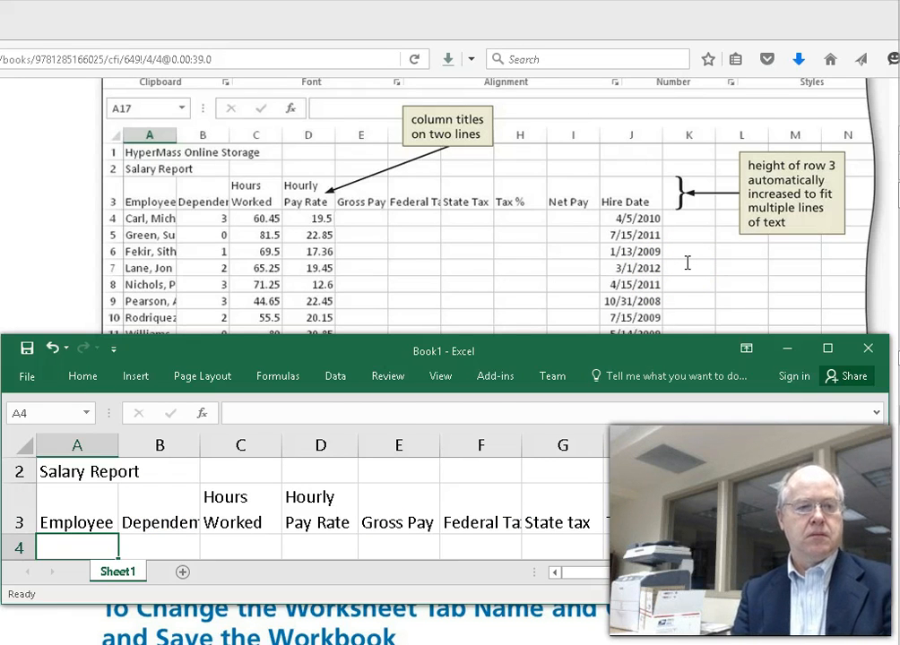
text(Carl, Michael)
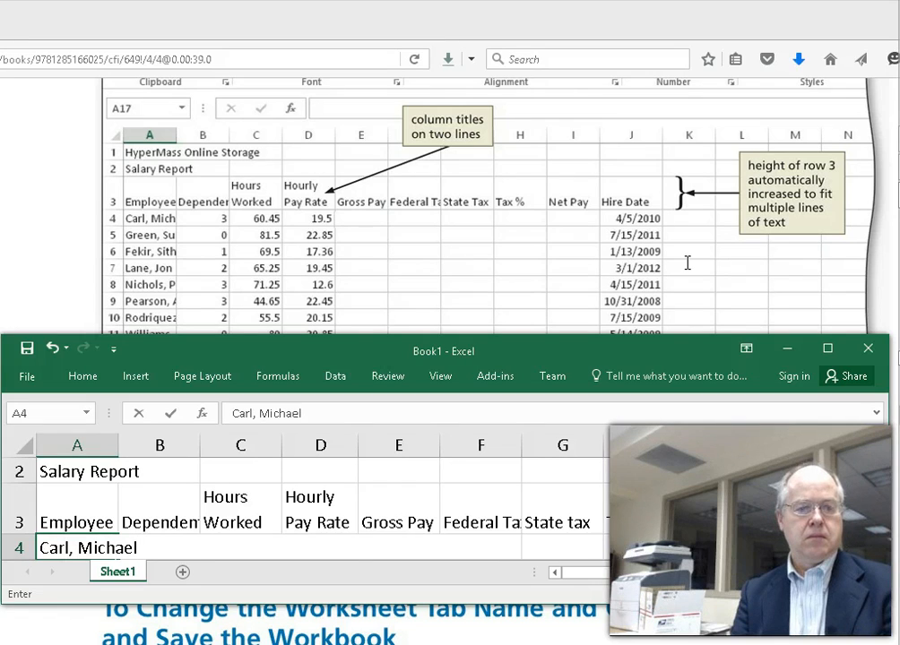
key(Tab)
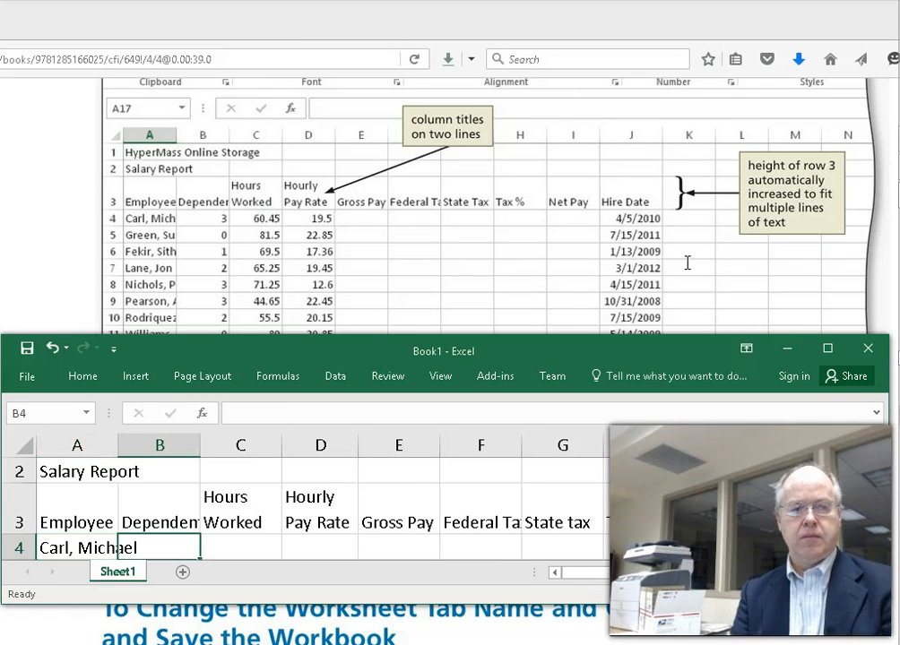
text(3)
key(Return)
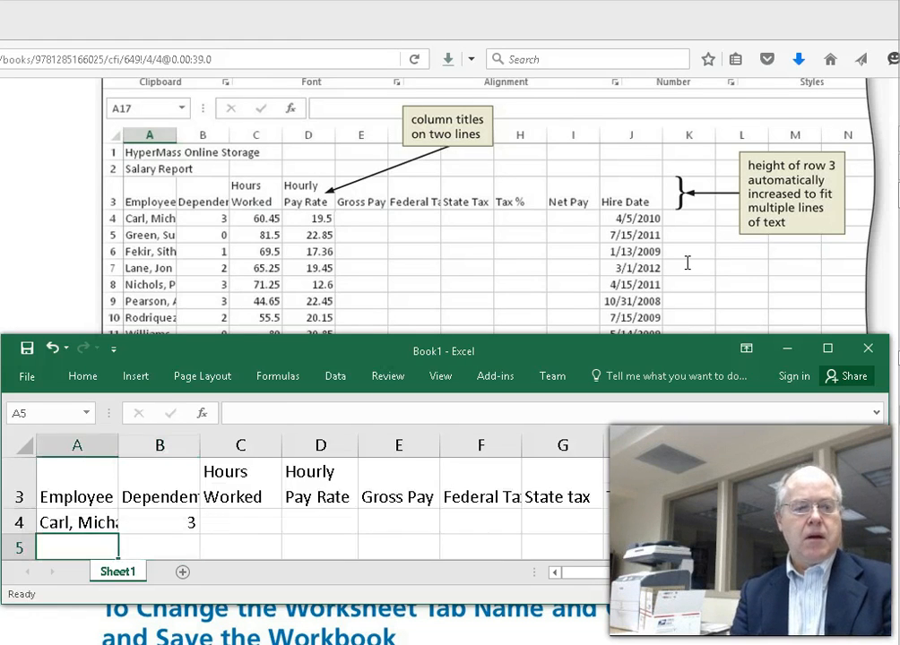
Step: Move the Excel window down slightly to uncover the textbook's employee table through row 12
click(697, 262)
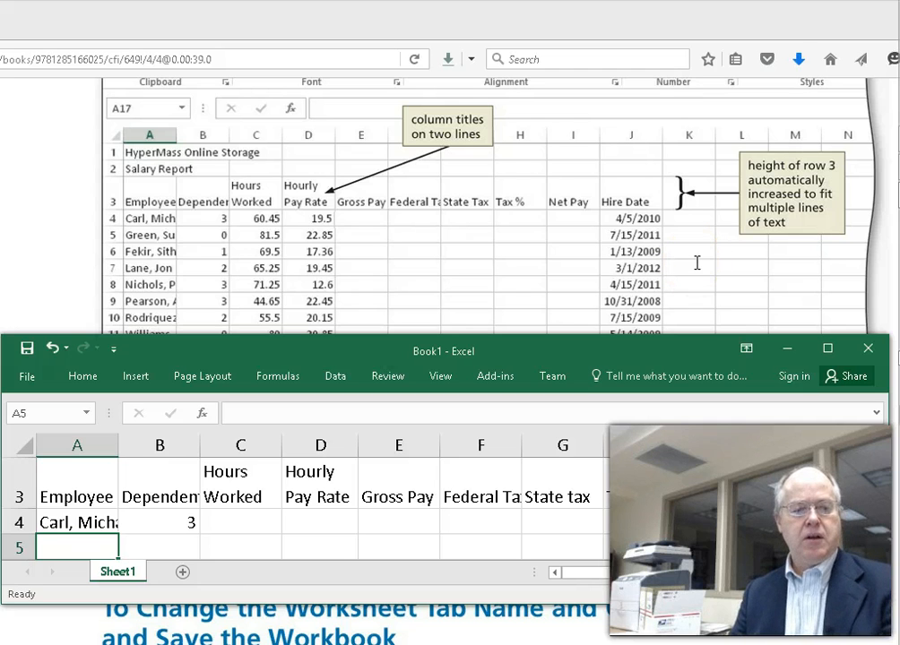
click(685, 281)
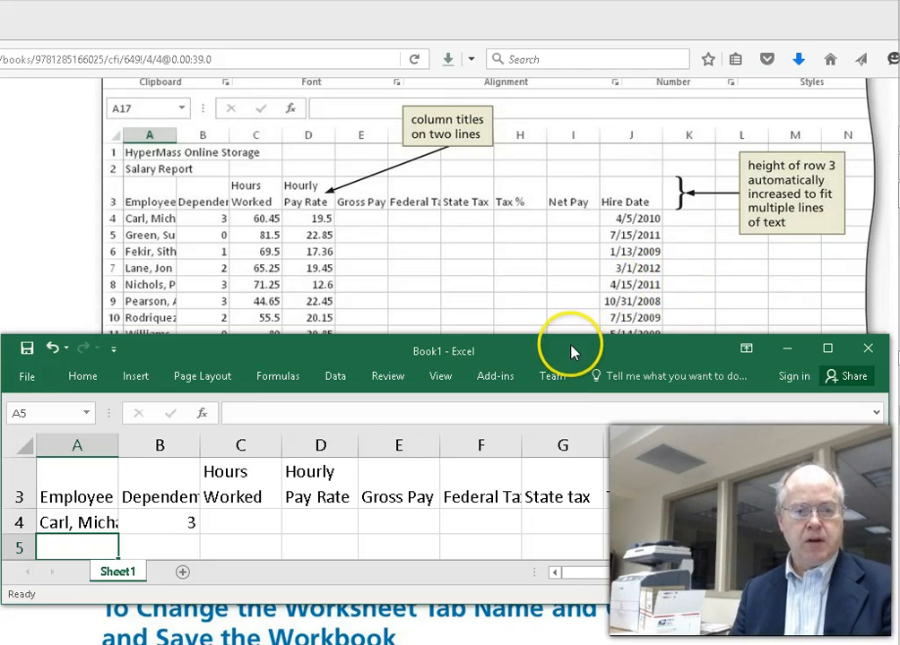
mouse_move(574, 371)
mouse_down()
mouse_move(581, 423)
mouse_move(581, 376)
mouse_up()
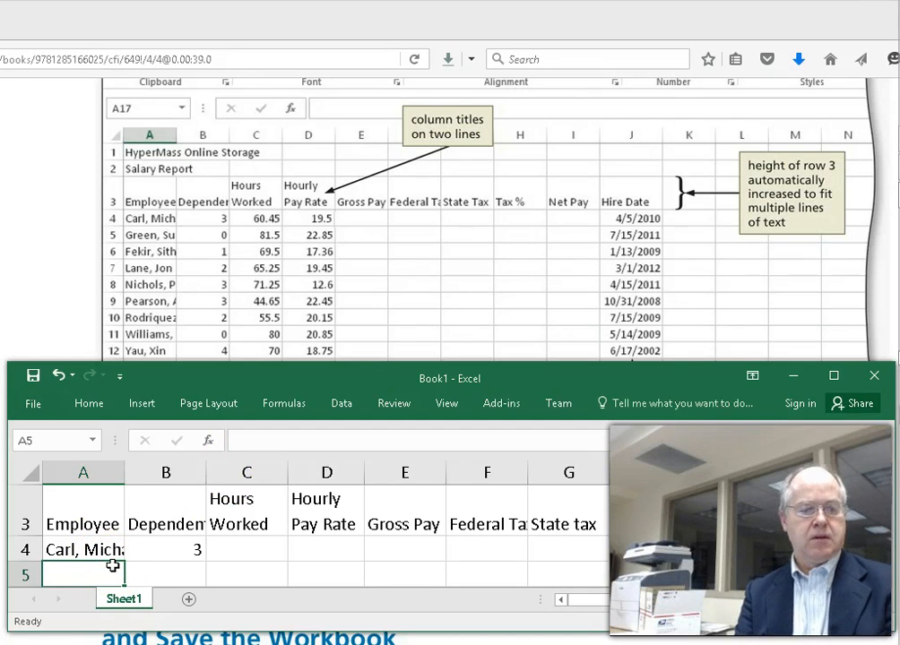
Step: Enter the second and third employees' names from the textbook table in cells A5 and A6
text(Green, Susan)
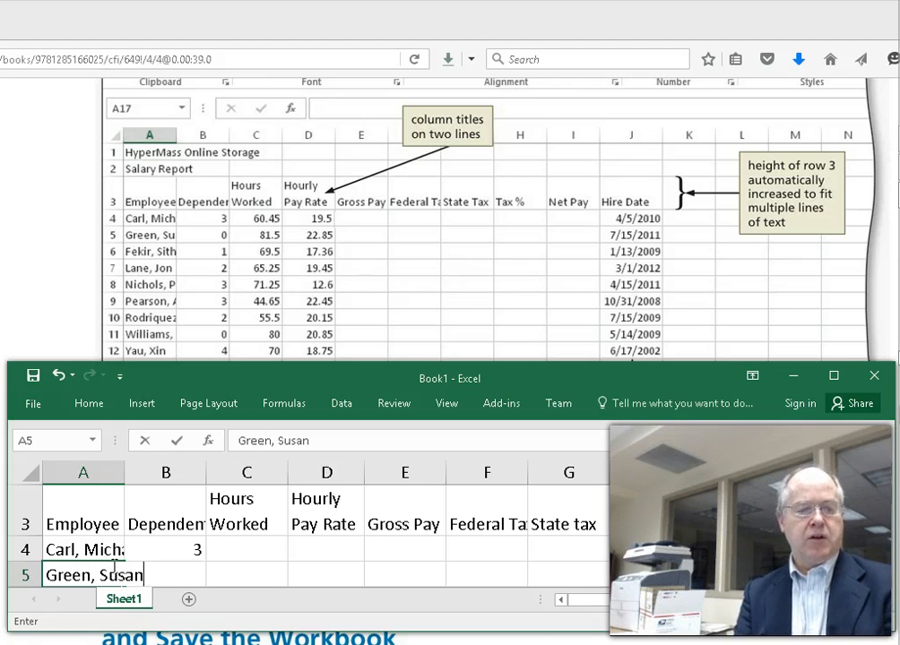
key(Return)
text(Ge)
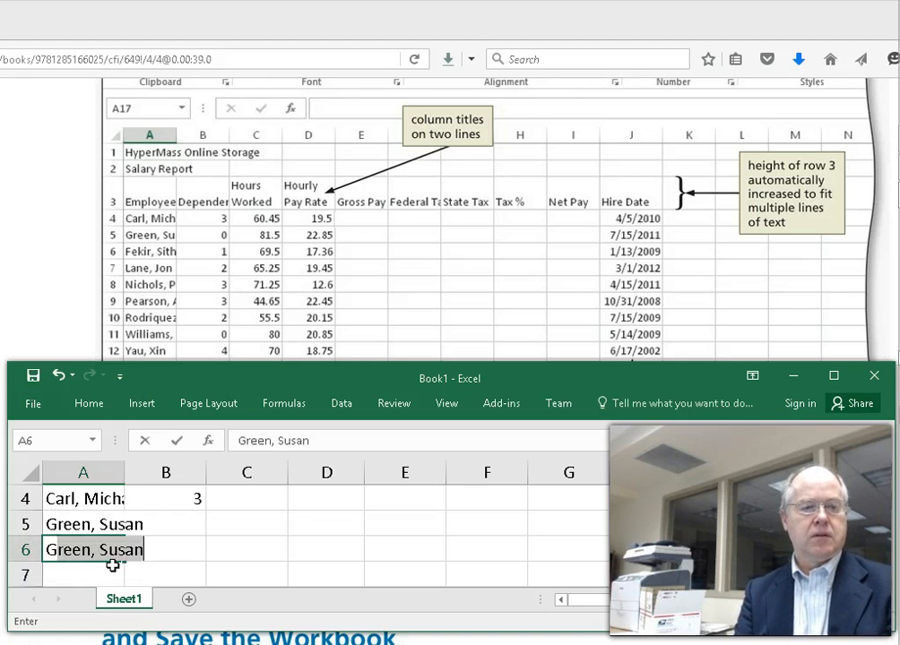
key(BackSpace)
key(BackSpace)
text(Fekir)
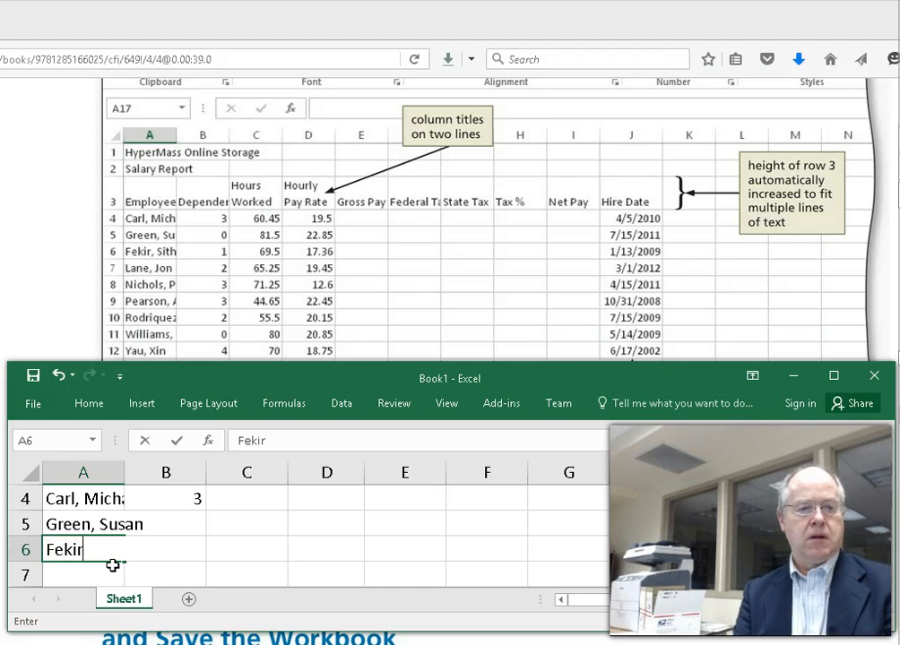
text(,)
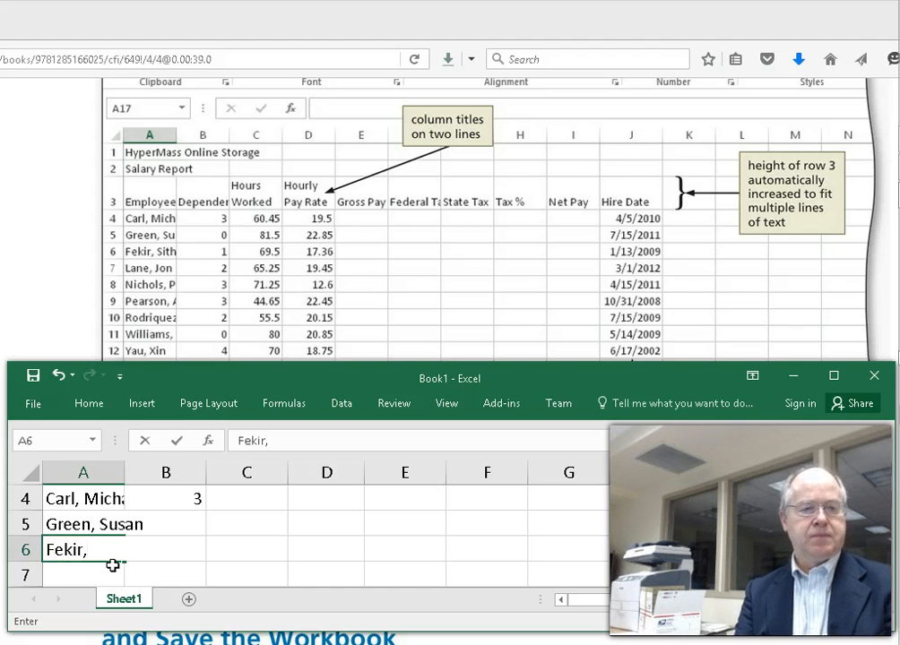
text( Sith)
key(Return)
Step: Enter the next three employees' names, surname first, in cells A7 through A9
text(Lane, Jon)
key(Return)
text(Nichols, Peter)
key(Return)
text(Pearson)
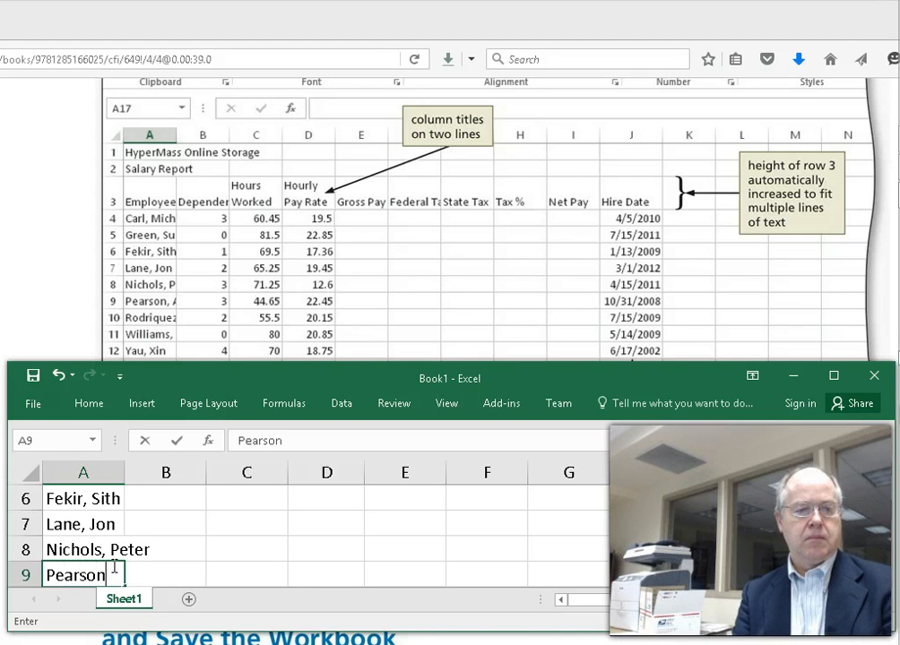
text(, Andrew)
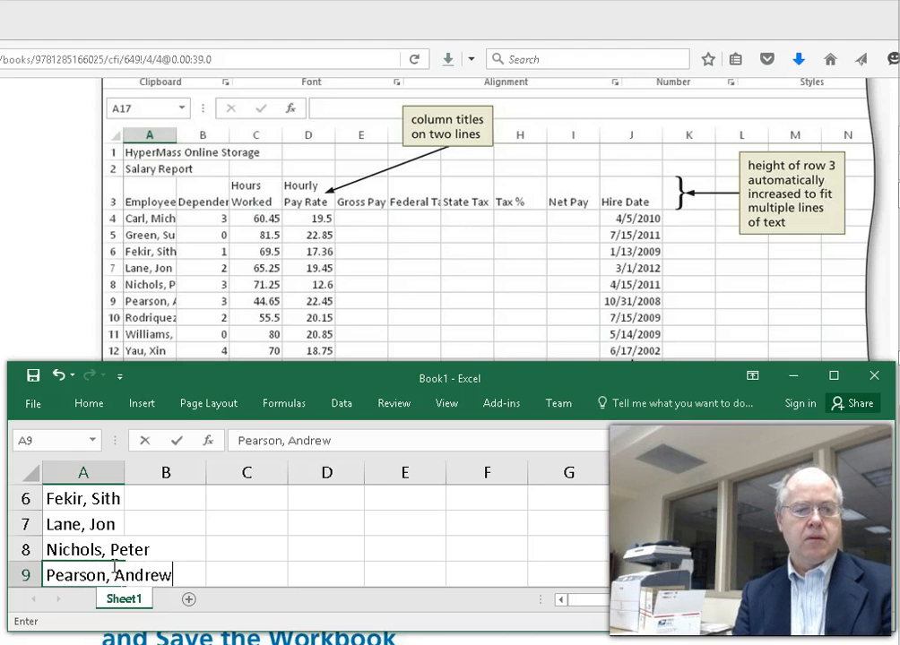
key(Return)
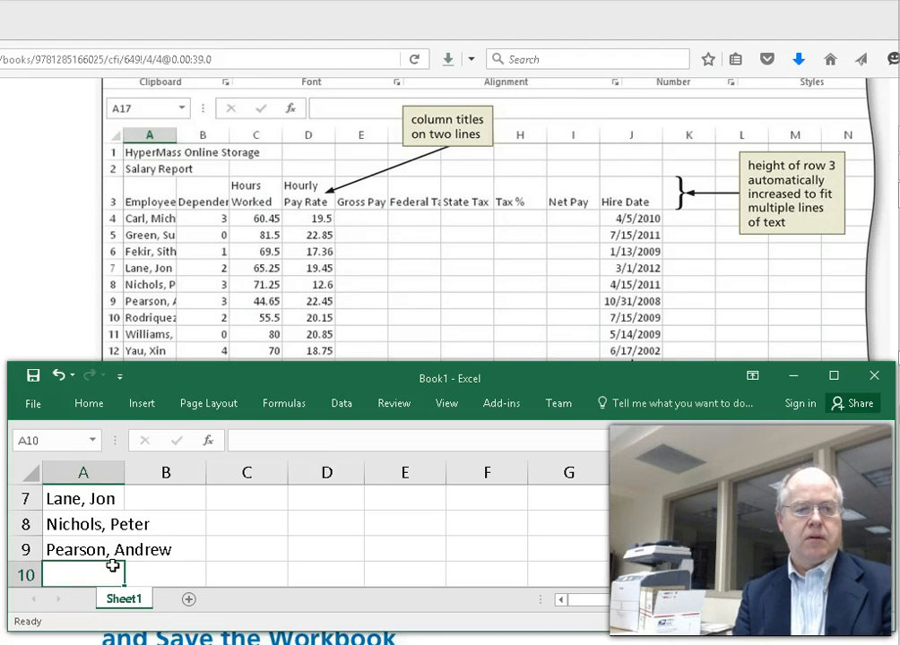
Step: Enter the employees' surnames with a comma in cells A10 and A11, and the last employee's full name in A12
text(Rodri)
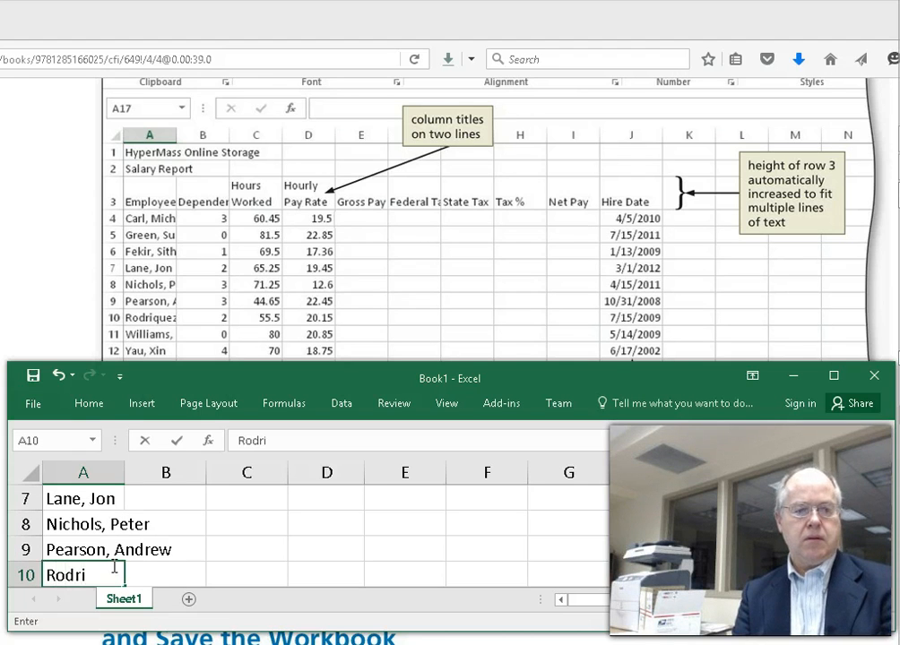
text(gues)
key(BackSpace)
text(z)
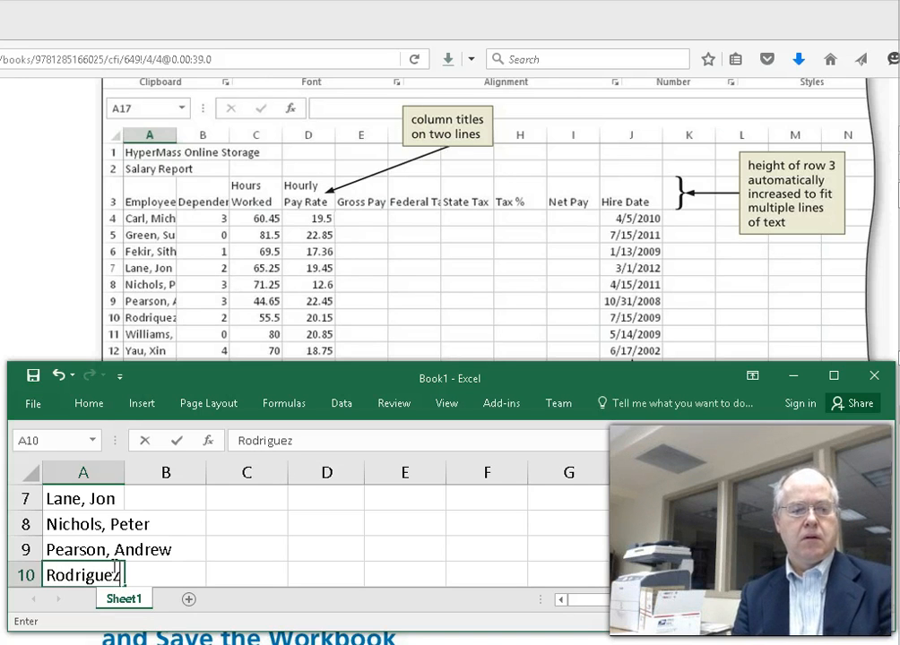
text(,)
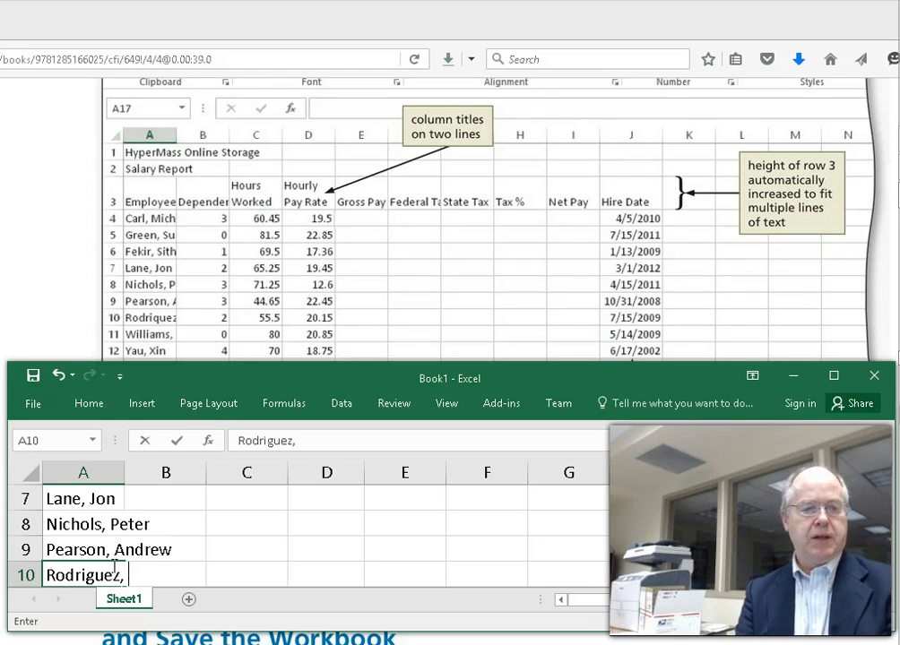
key(Return)
text(Will)
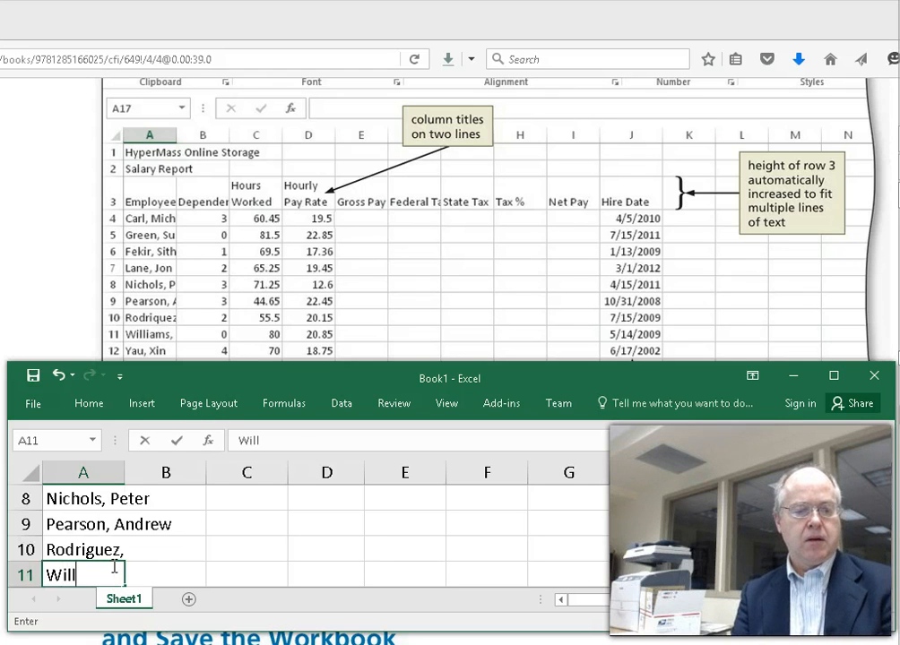
text(iams,)
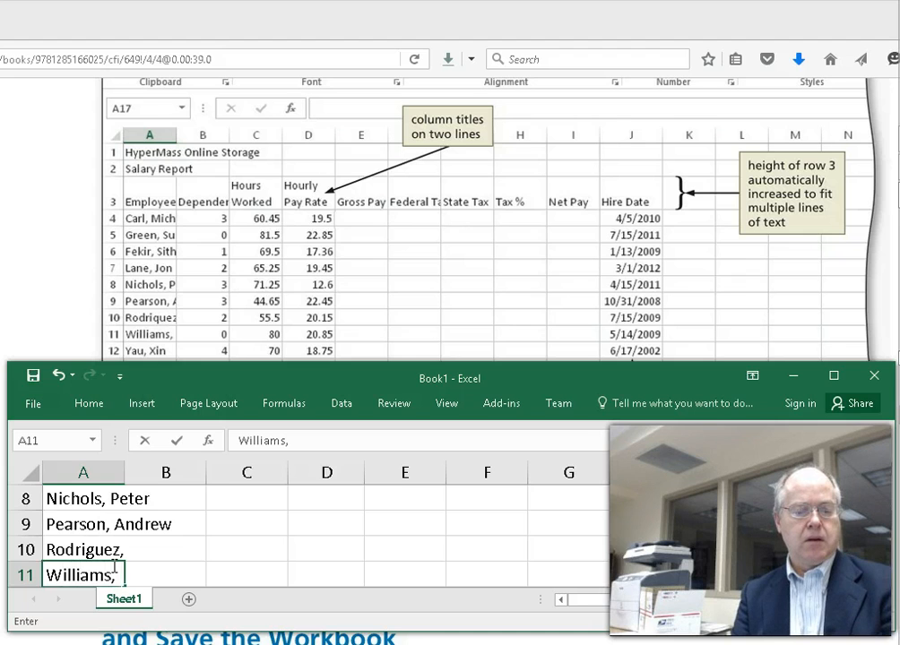
key(Return)
text(Y)
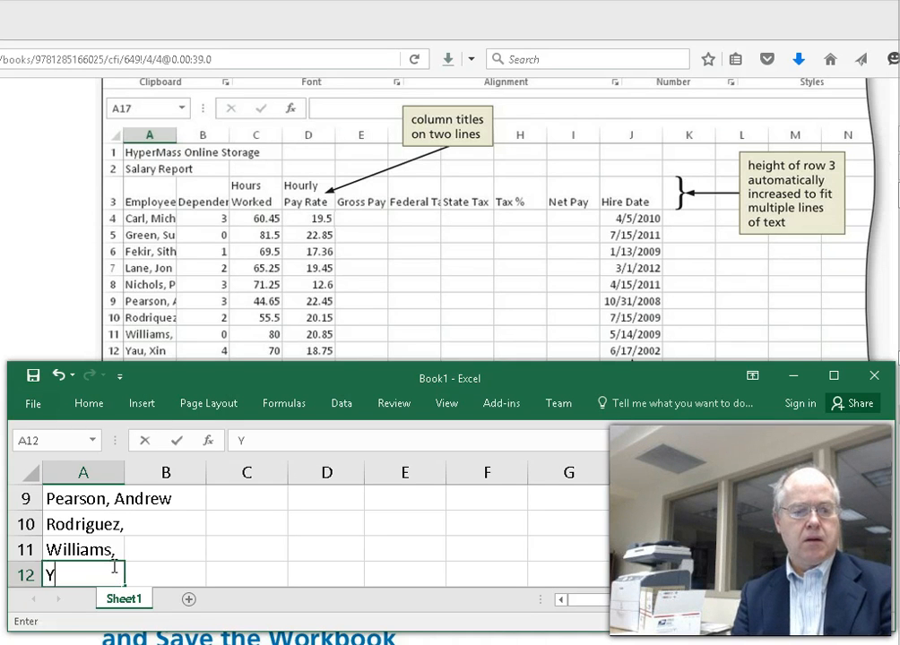
text(au, Xin)
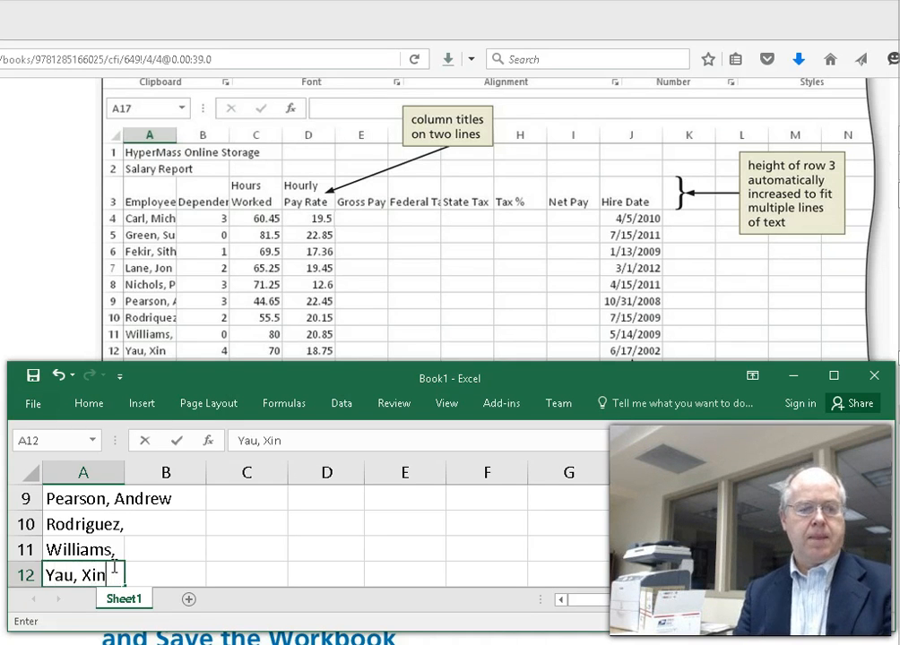
click(143, 556)
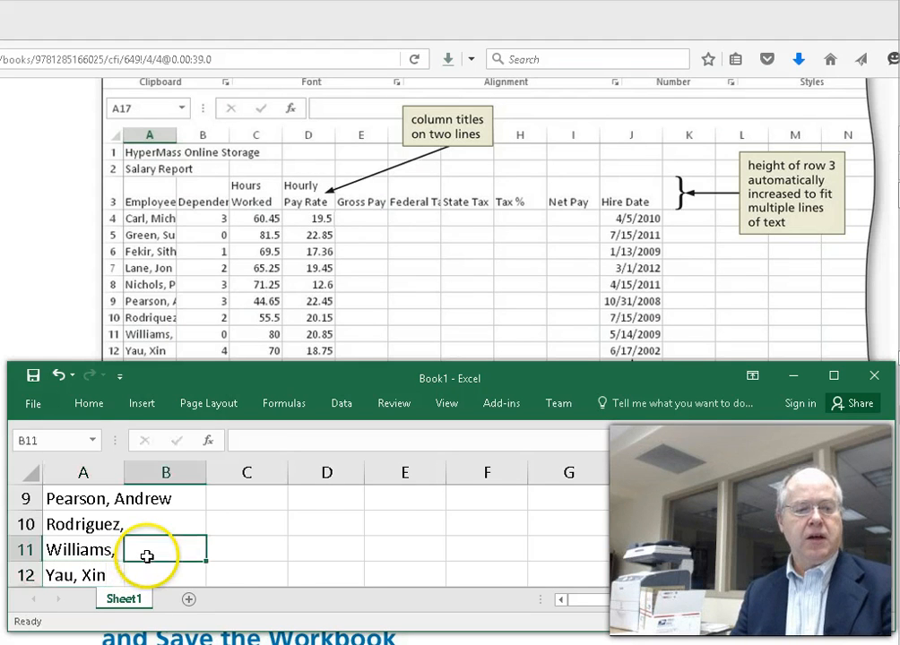
Step: Enter the dependents values 0, 1, 2, 3, 3, 2, 0 and 4 in cells B5 through B12
scroll(153, 549, up, 1)
scroll(151, 549, up, 2)
scroll(152, 547, down, 1)
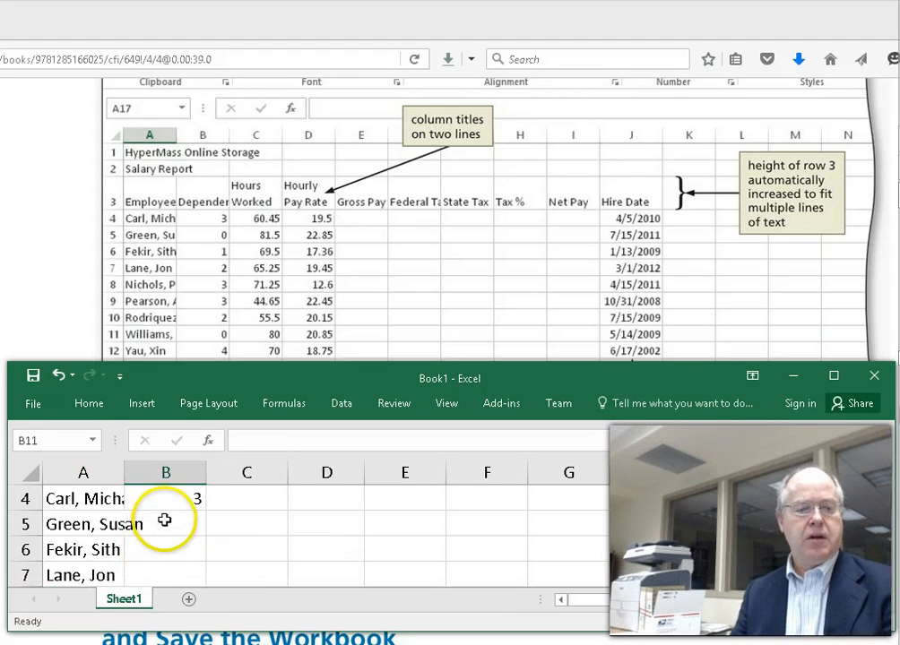
click(174, 522)
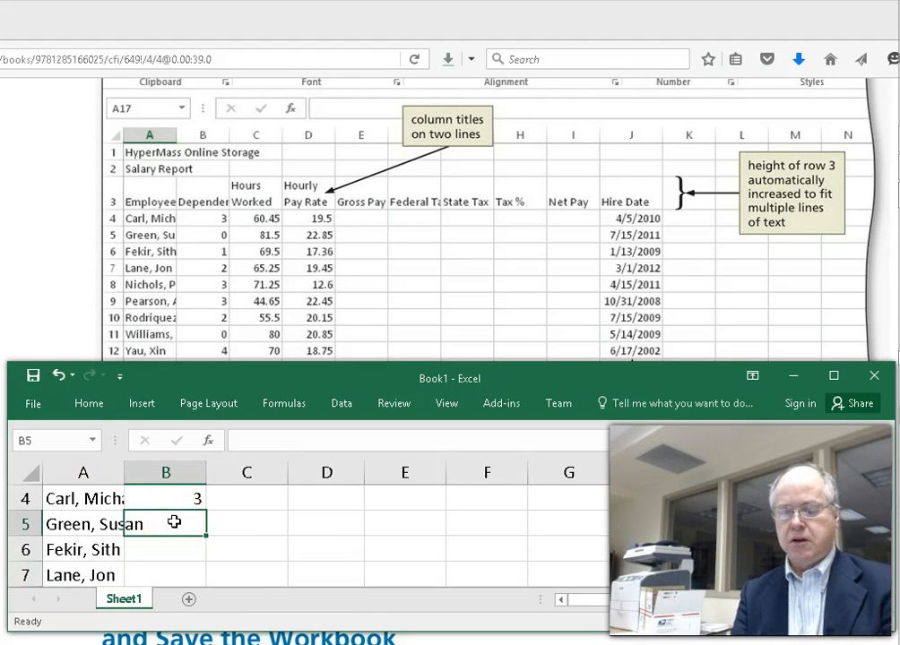
text(0)
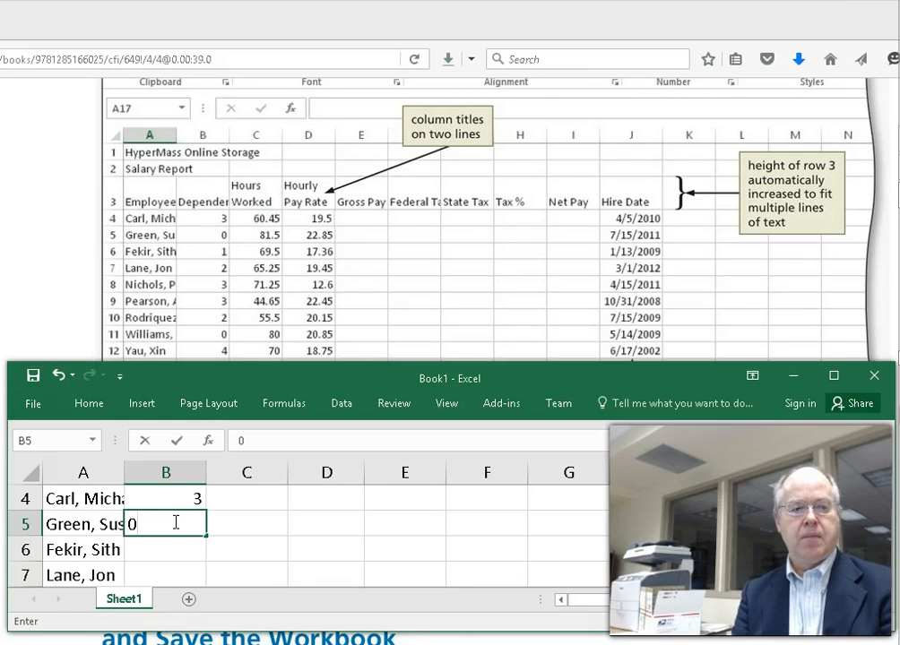
key(Return)
text(1)
key(Return)
text(2)
key(Return)
text(3)
key(Return)
text(3)
key(Return)
text(2)
key(Return)
text(0)
key(Return)
text(4)
key(Return)
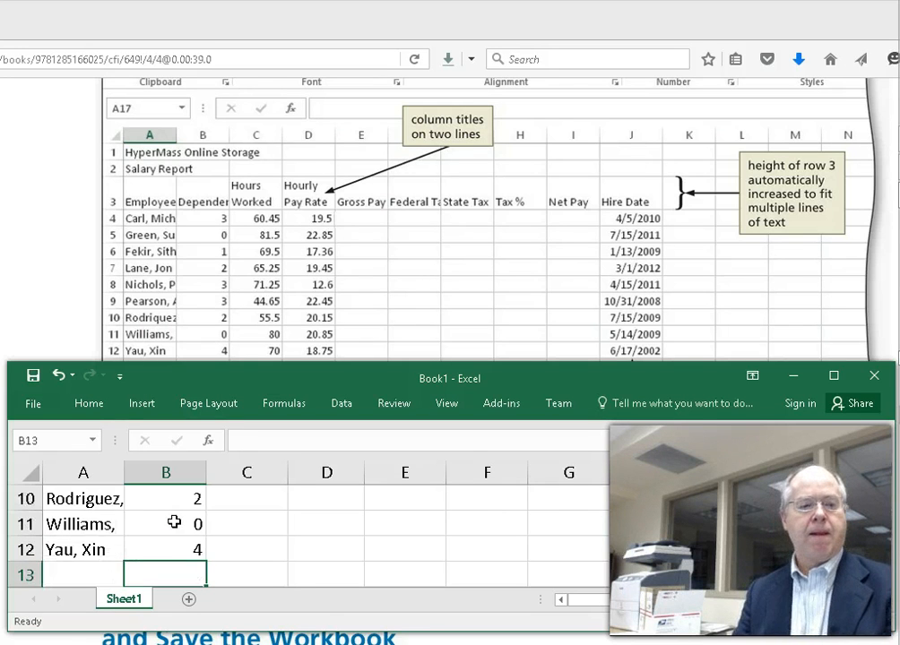
Step: Enter the hours worked 60.45, 81.5, 69.5 and 65.25 in cells C4 through C7
scroll(269, 563, up, 1)
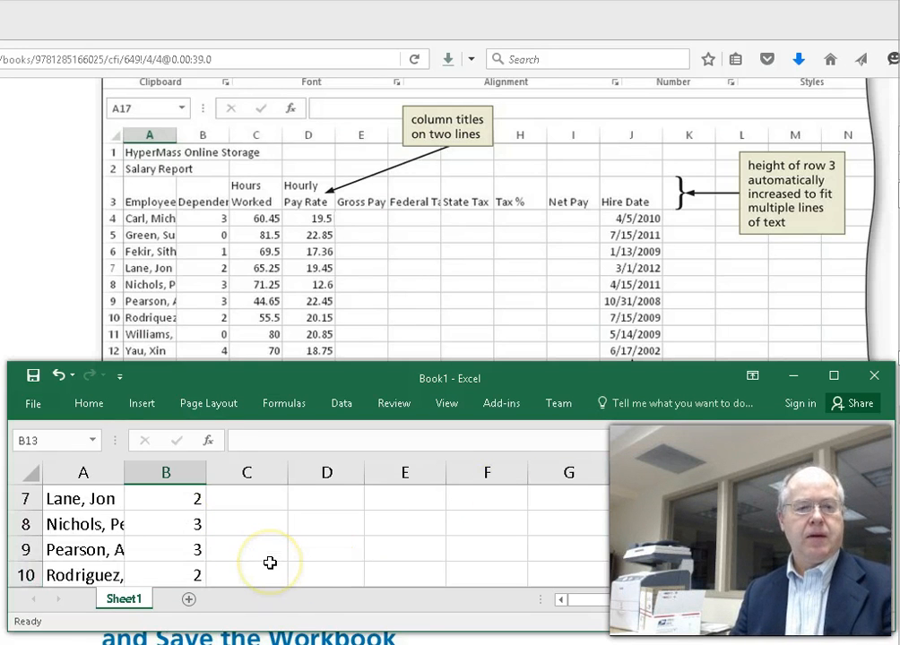
scroll(269, 563, up, 2)
scroll(269, 560, down, 1)
click(248, 500)
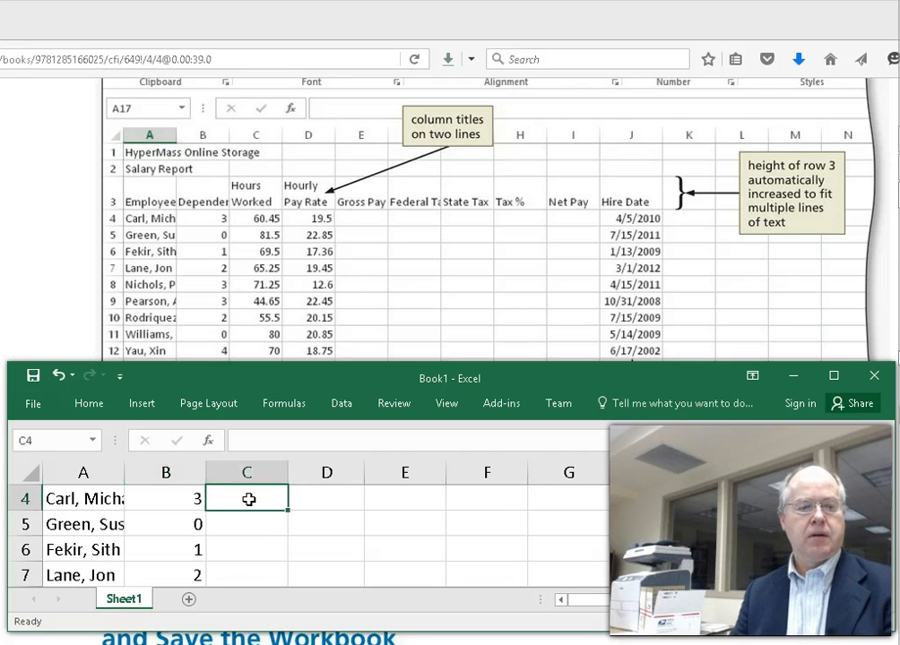
text(60.45)
key(Return)
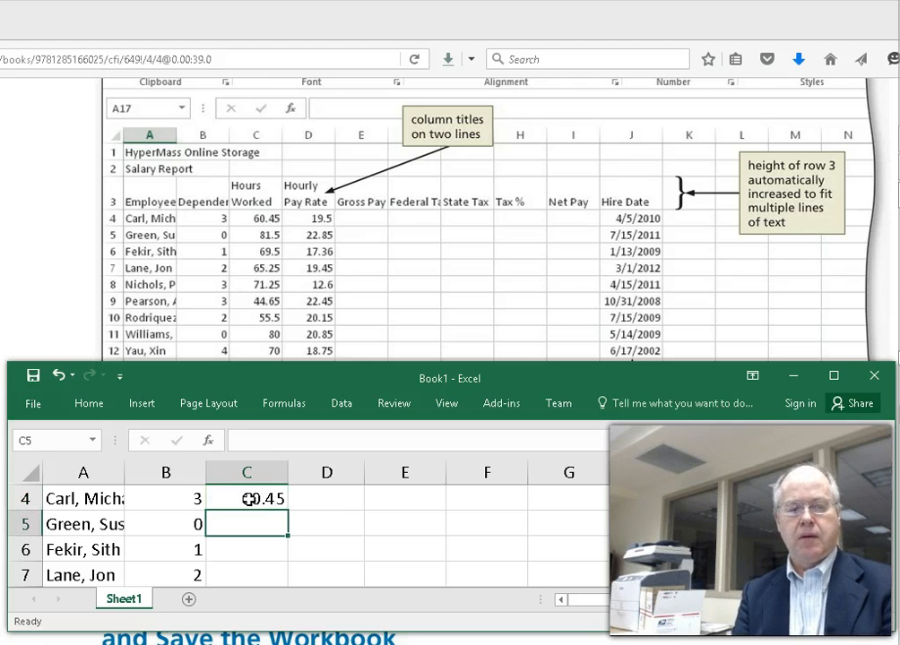
text(81.5)
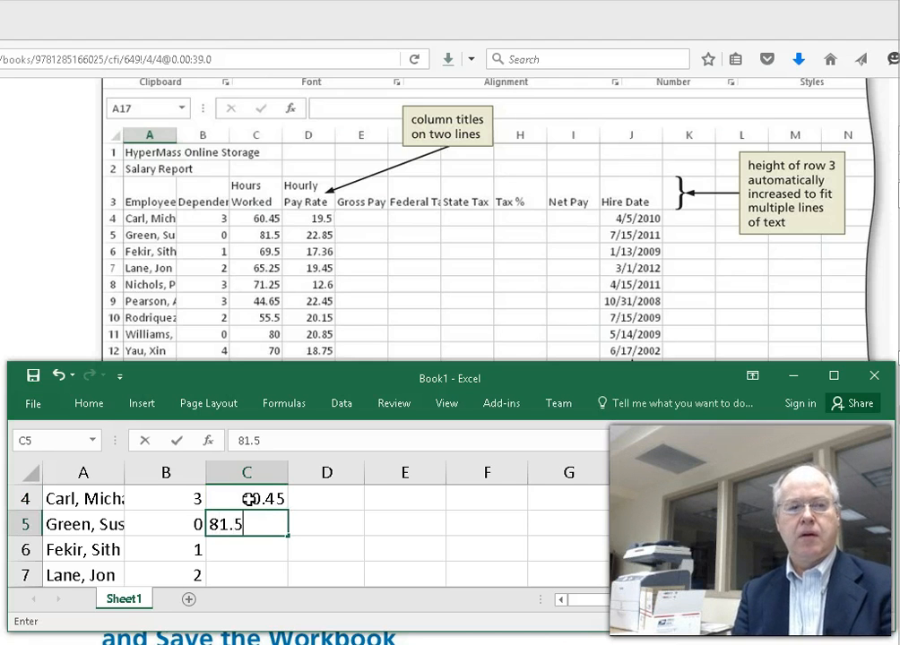
key(Return)
text(69.5)
key(Return)
text(65.25)
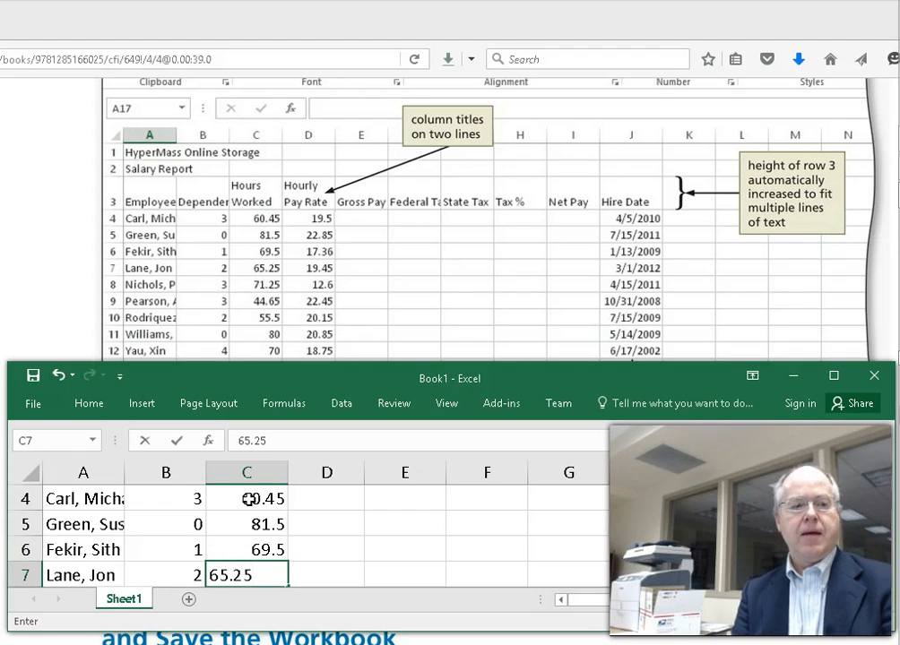
key(Return)
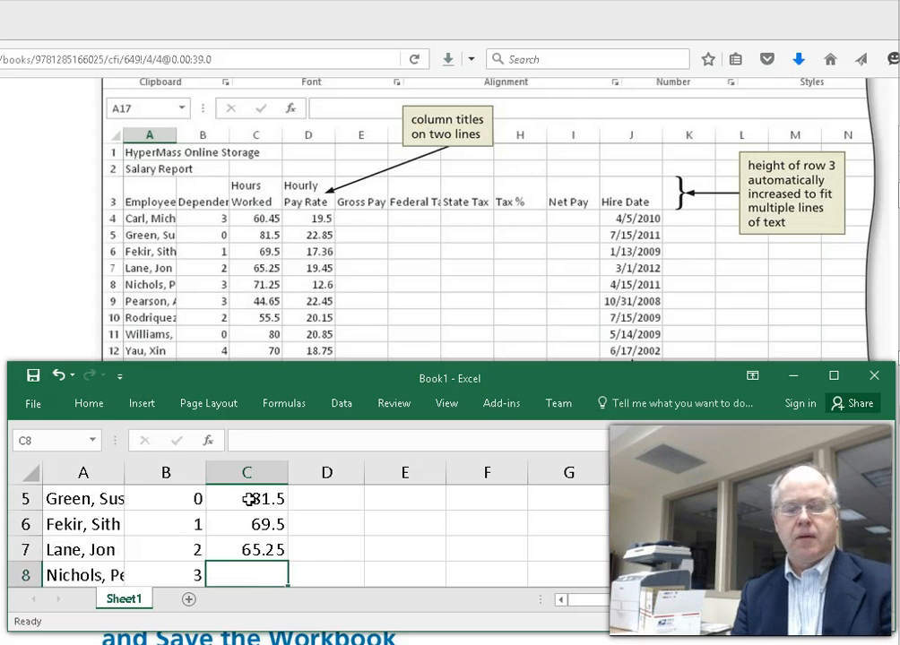
Step: Enter the hours worked 71.25, 44.65, 55.5, 80 and 70 in cells C8 through C12
text(71.25)
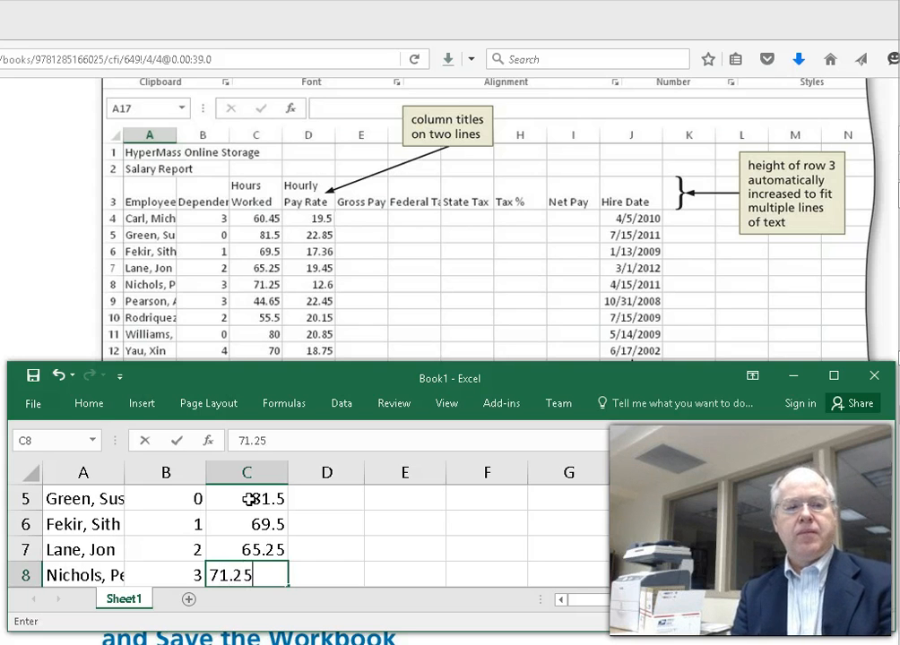
key(Return)
text(44.65)
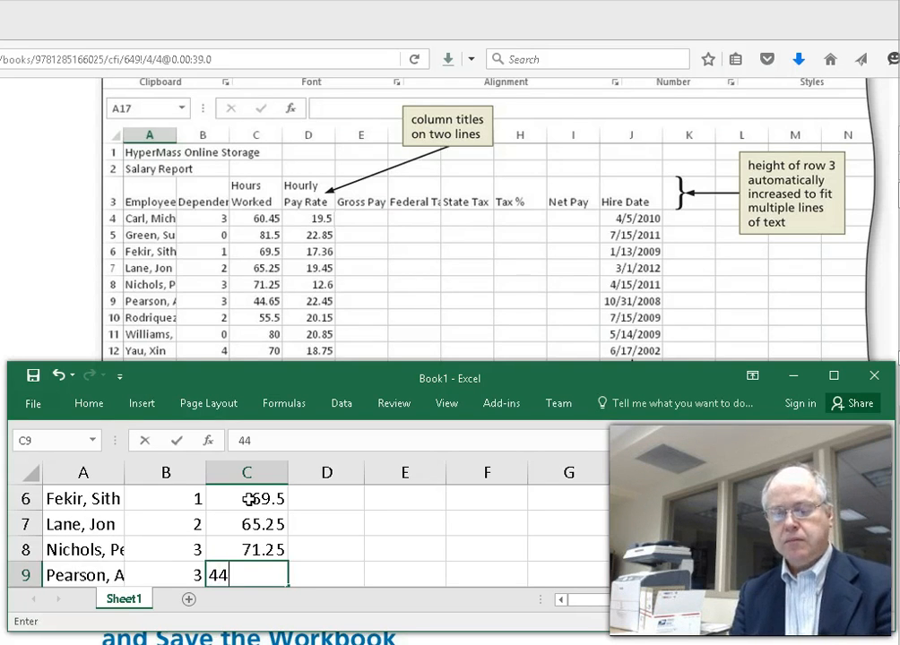
key(Return)
text(55.5)
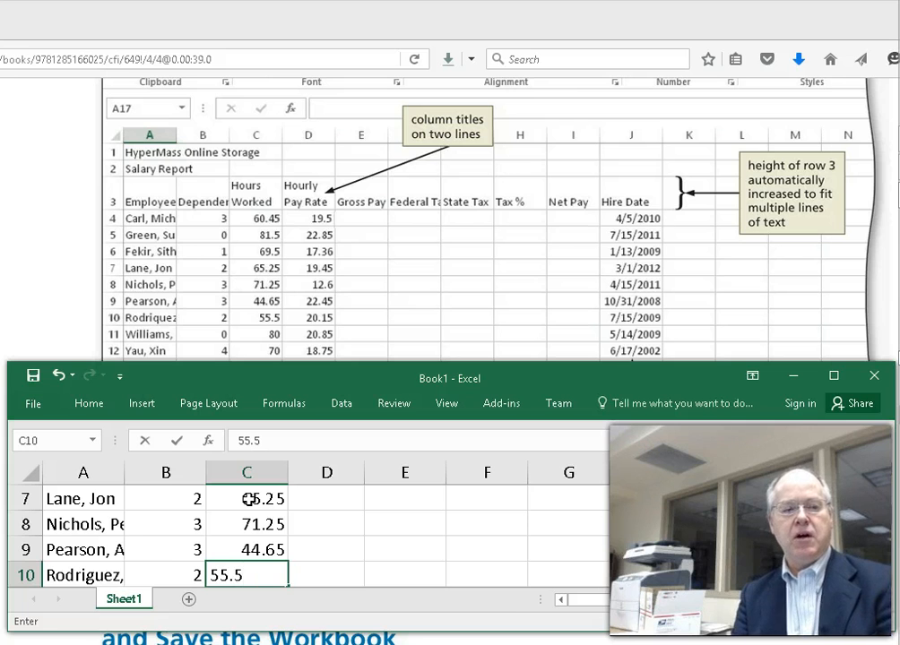
key(Return)
text(80)
key(Return)
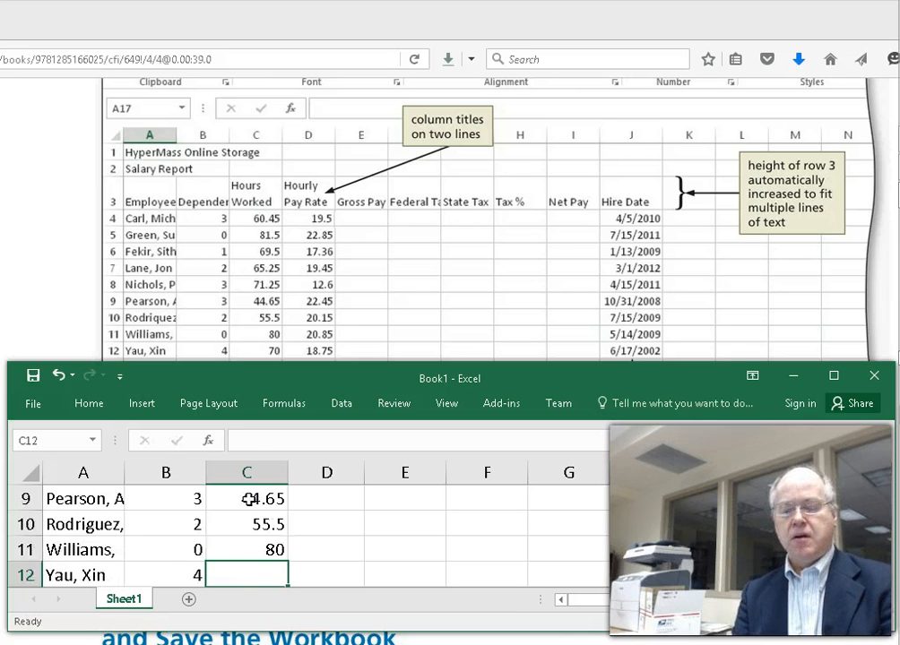
text(70)
key(Return)
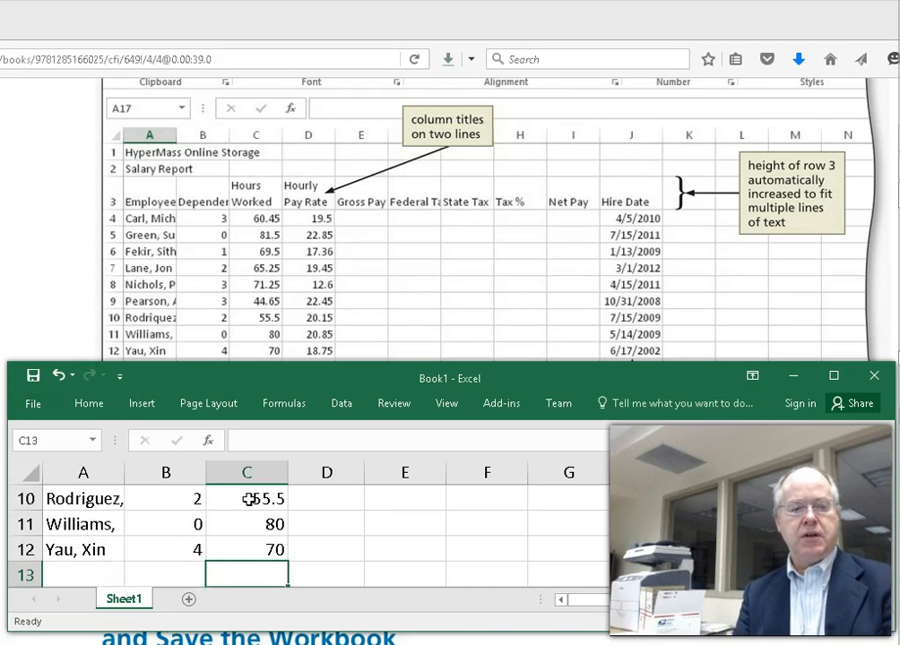
Step: Enter the hourly pay rates 19.5, 22.85, 17.36 and 19.45 in cells D4 through D7
scroll(347, 536, up, 2)
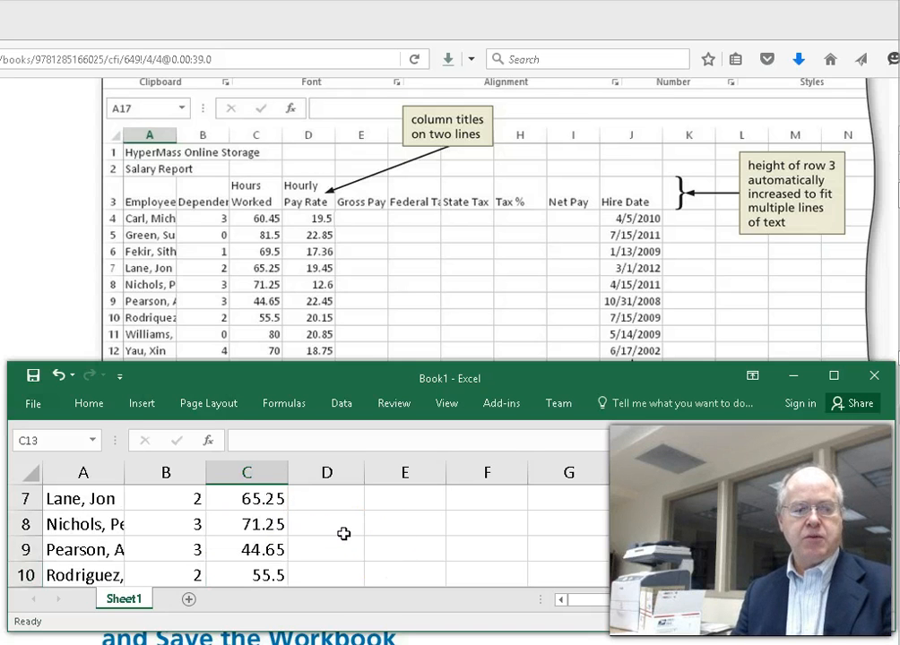
click(338, 508)
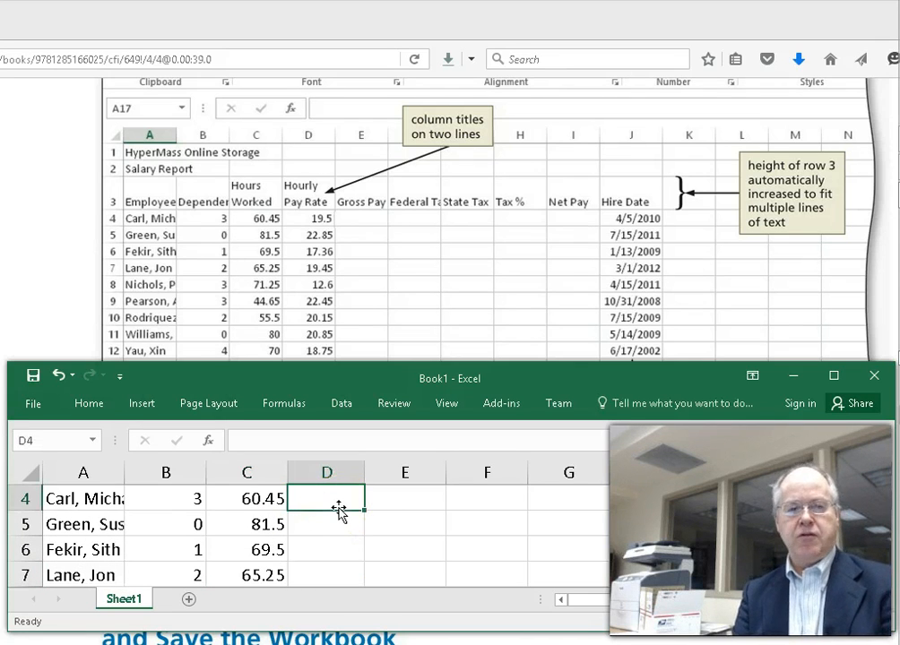
text(19.5)
key(Return)
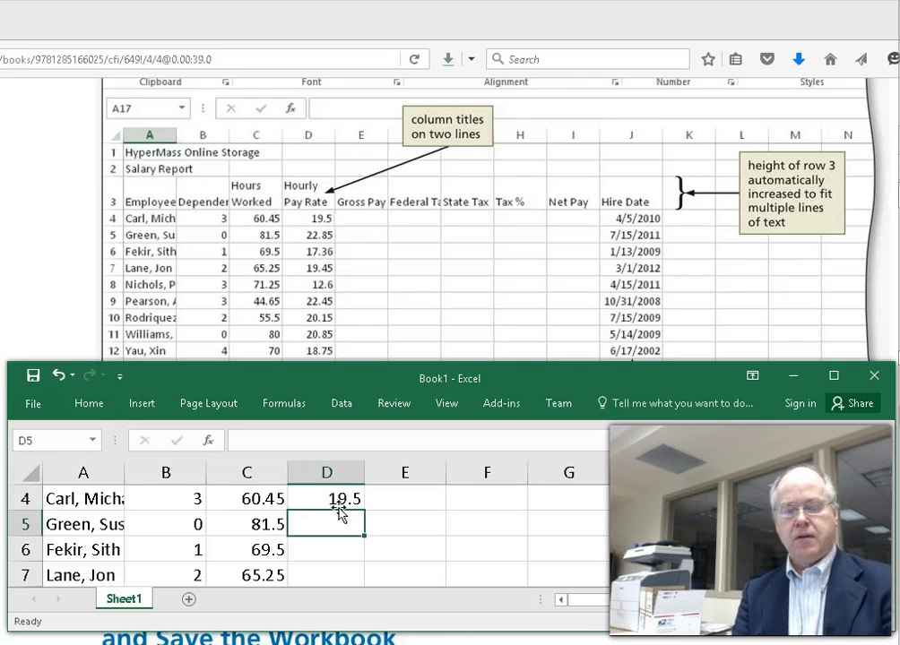
text(22.85)
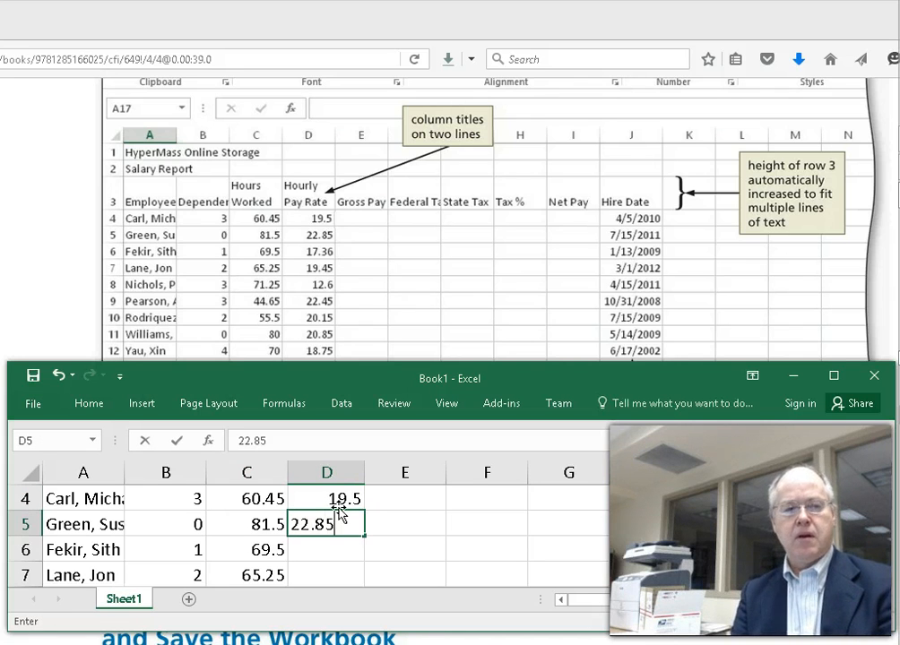
key(Return)
text(17)
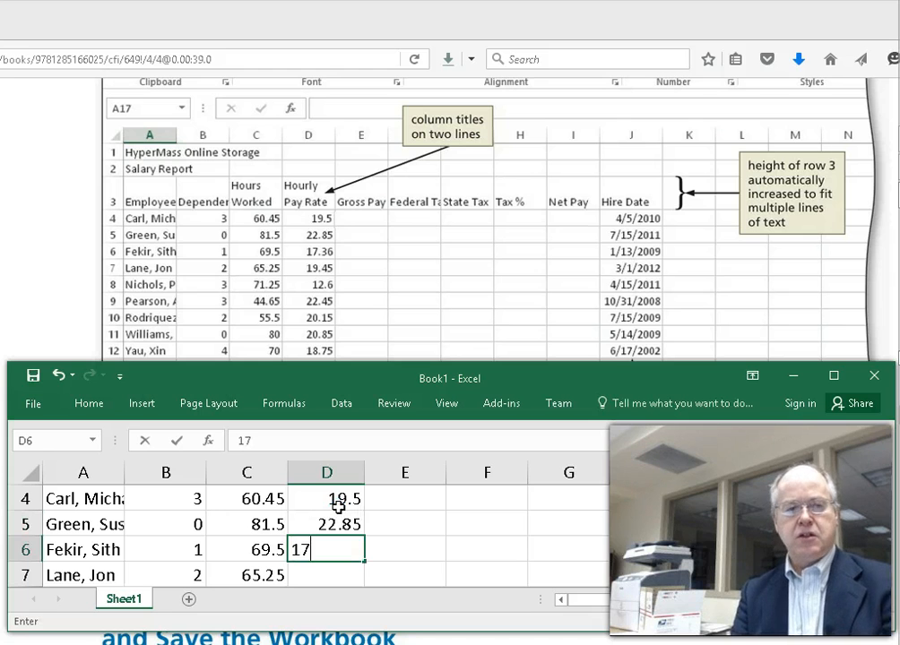
text(.36)
key(Return)
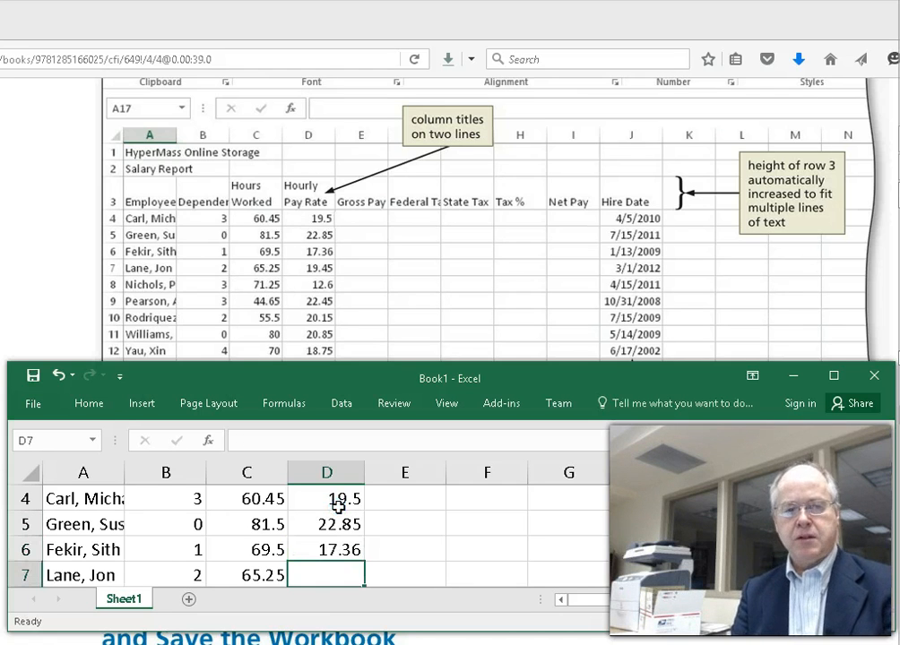
text(19.45)
key(Return)
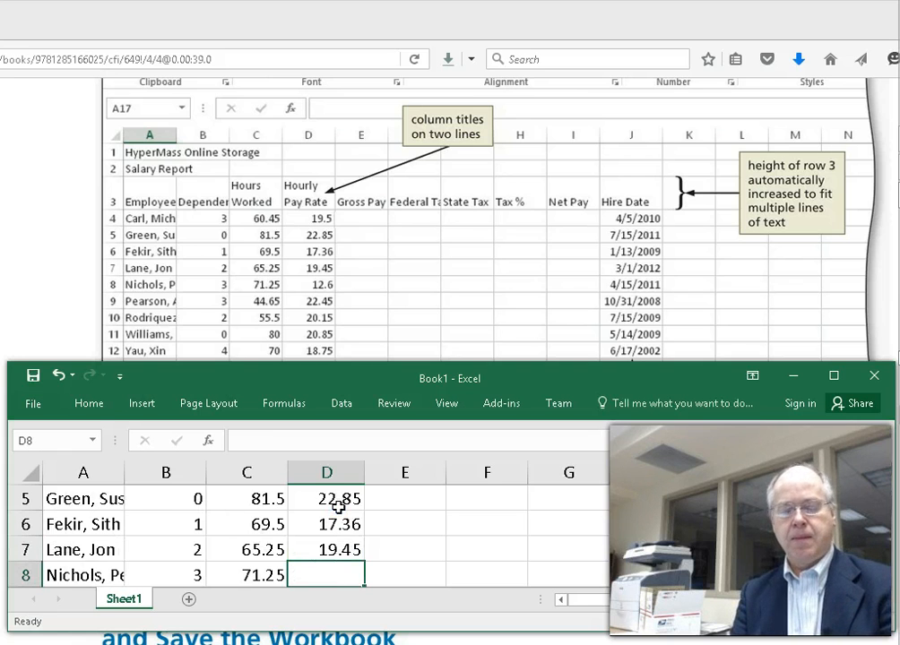
Step: Enter the hourly pay rates 12.6, 22.45, 20.15, 20.85 and 18.75 in cells D8 through D12
text(12.6)
key(Return)
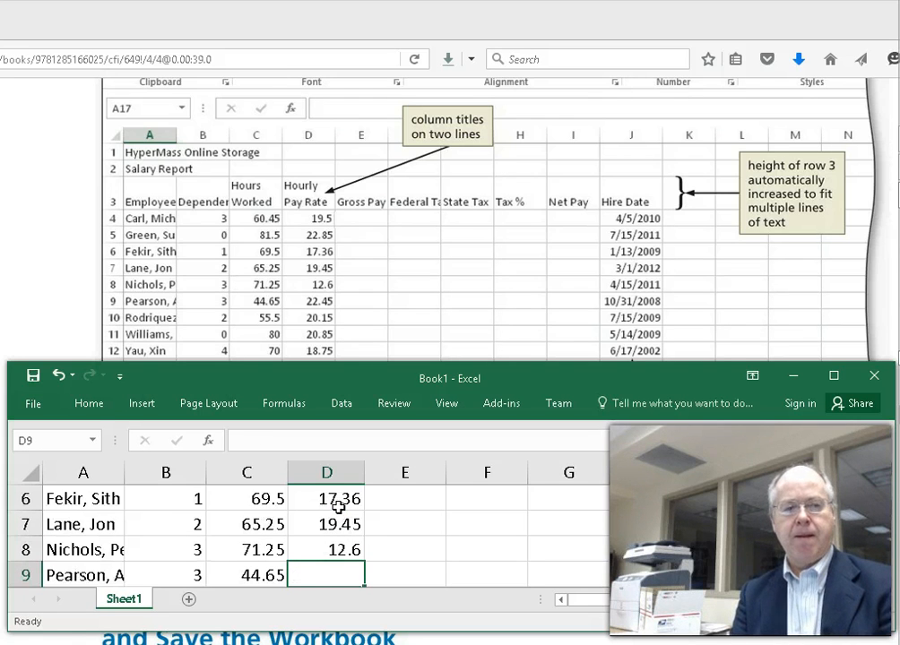
text(22.45)
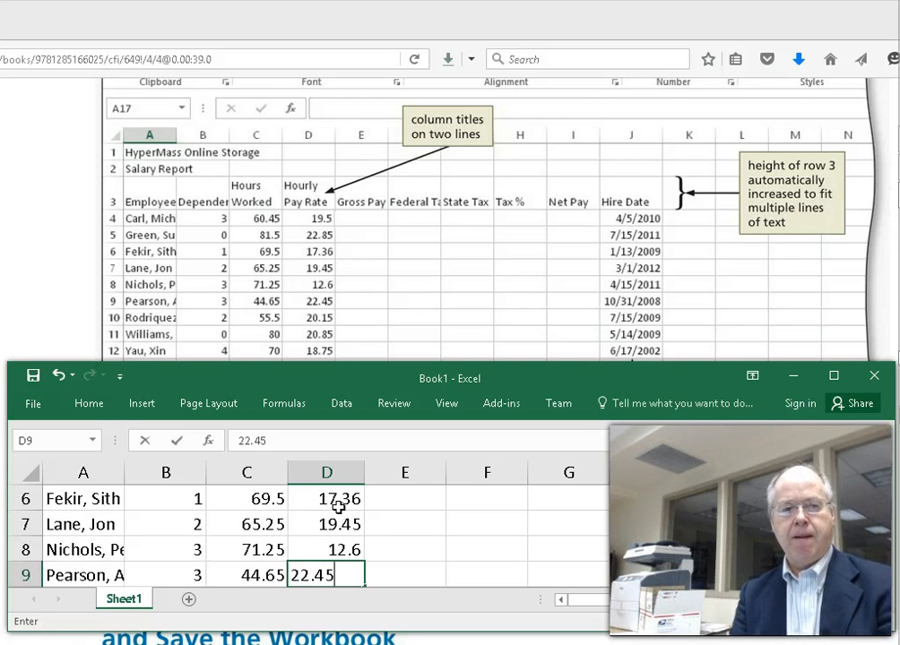
key(Return)
text(20.15)
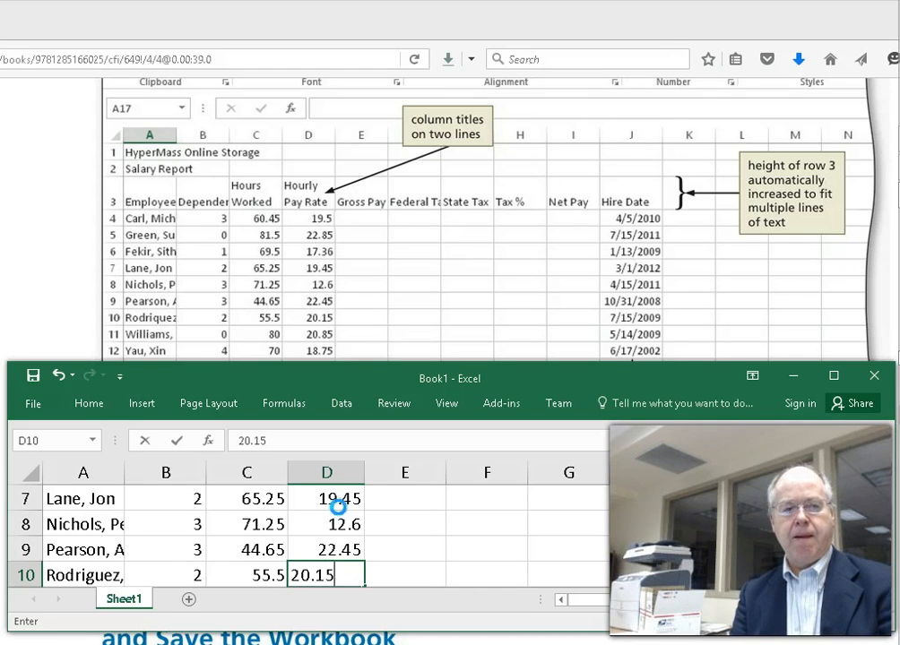
key(Return)
text(20.84)
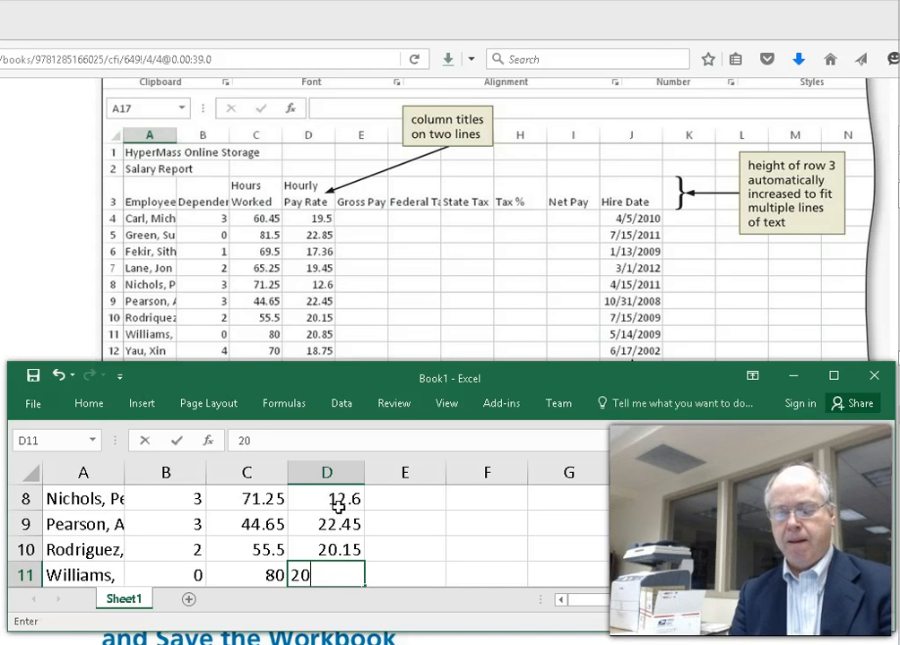
key(BackSpace)
text(5)
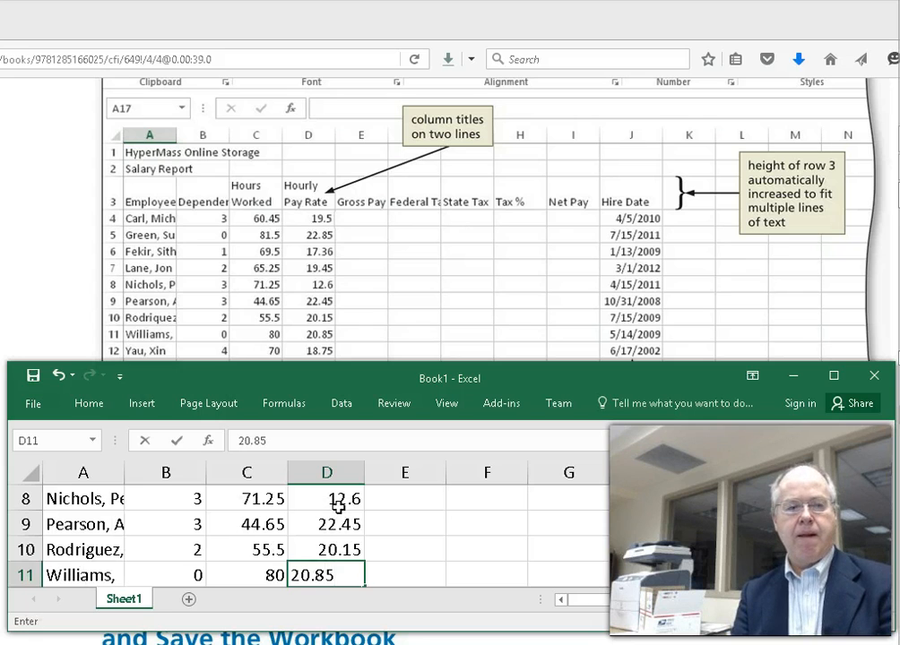
key(Return)
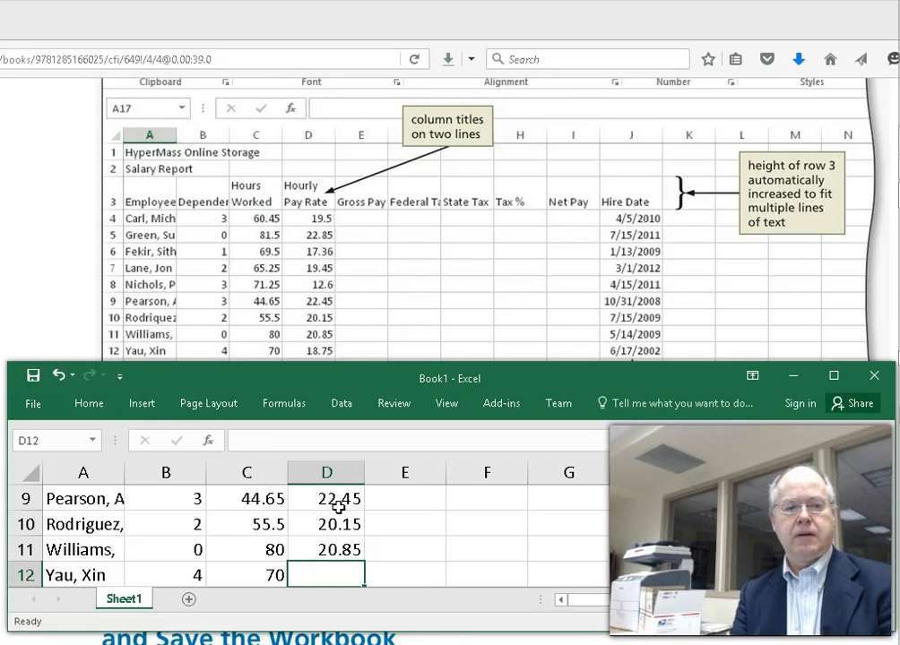
text(18.75)
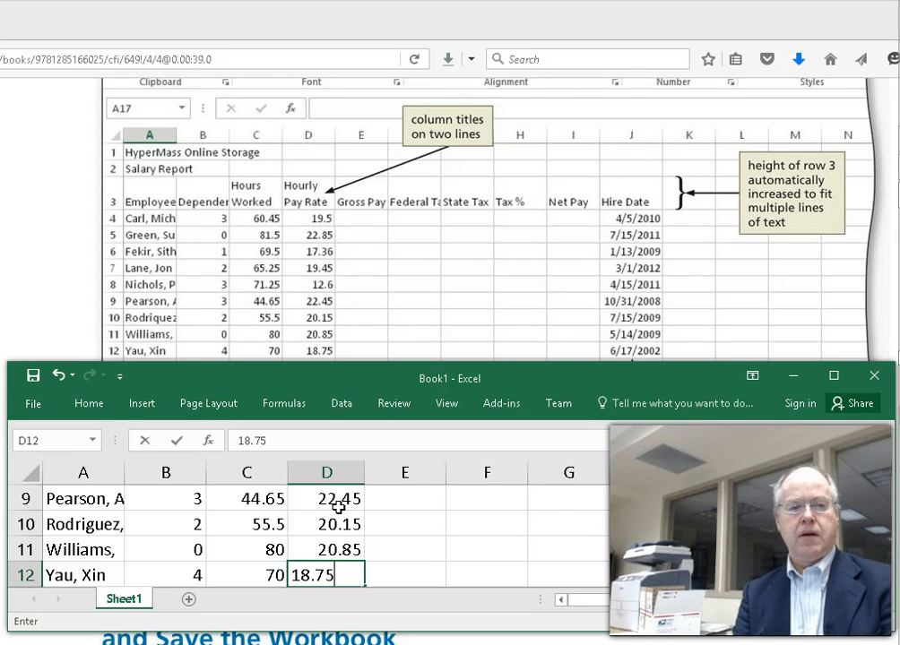
key(Return)
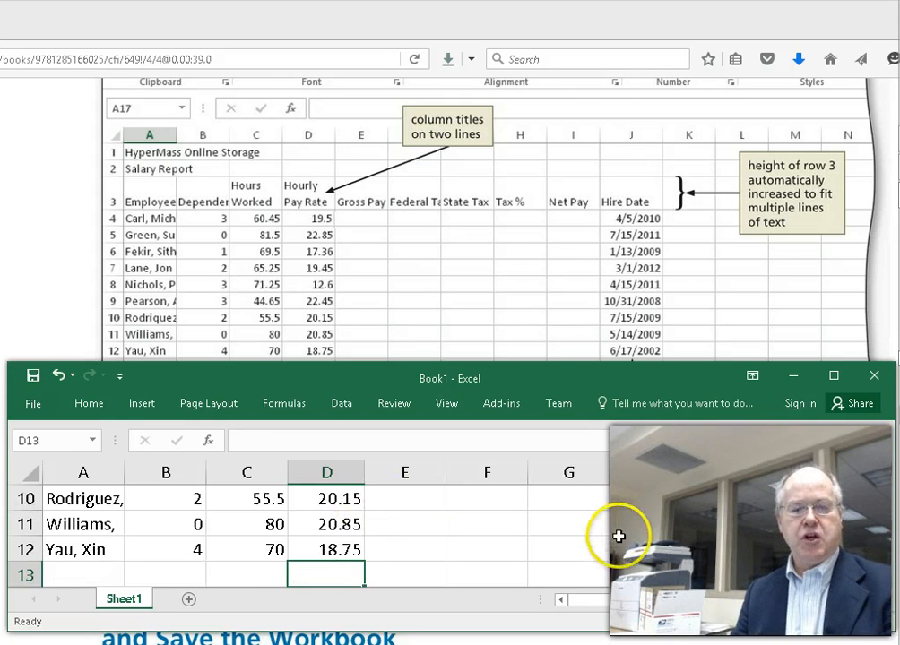
Step: Enter the hire dates 4/5/2010, 7/15/2011 and 1/13/2009 in cells J4 through J6
scroll(620, 537, up, 2)
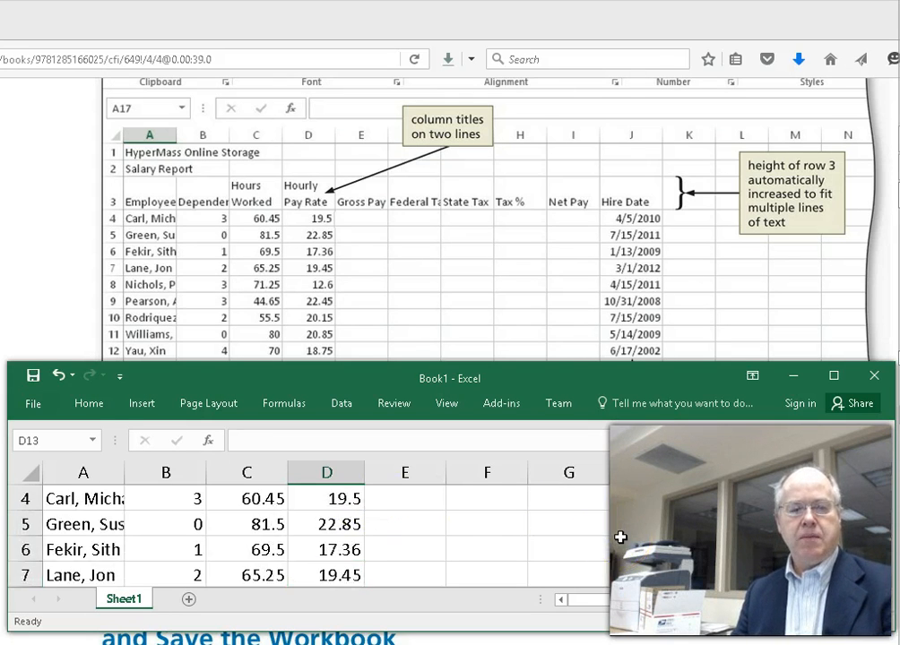
scroll(620, 537, up, 1)
key(Right)
key(Right)
key(Right)
key(Right)
key(Right)
key(Right)
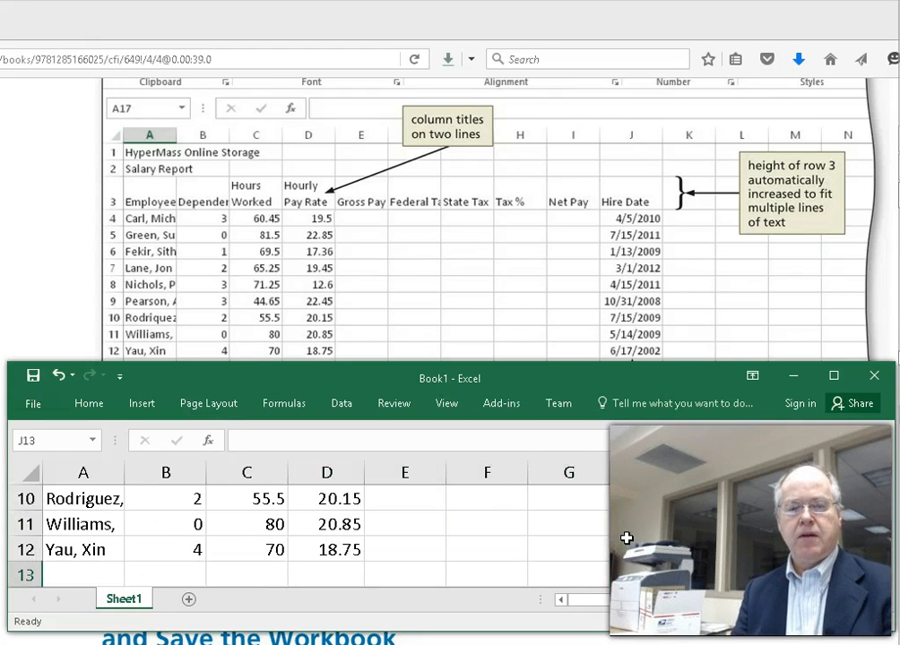
key(Up)
key(Up)
key(Up)
key(Up)
key(Up)
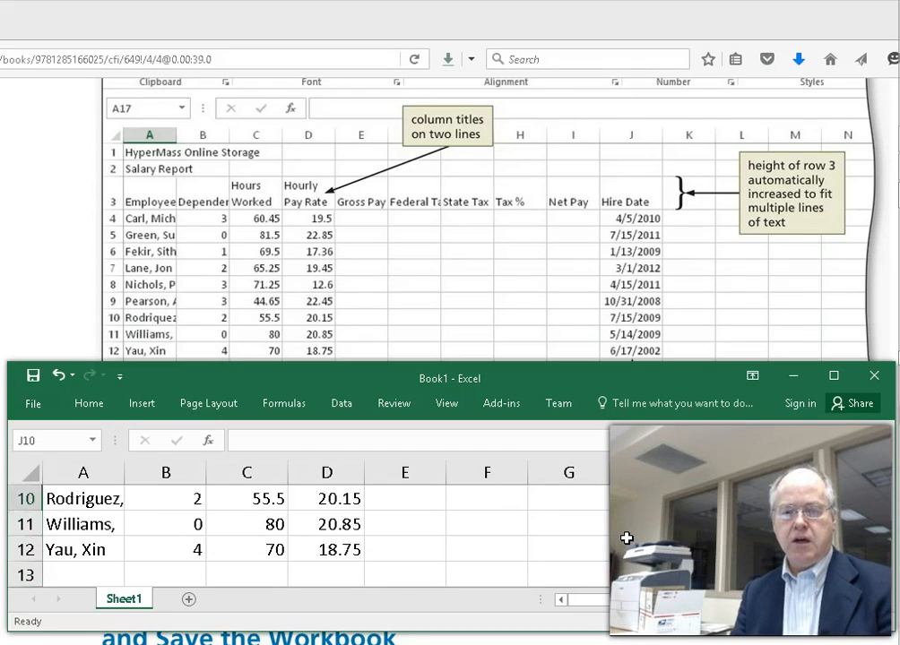
key(Up)
key(Up)
key(Up)
key(Up)
key(Up)
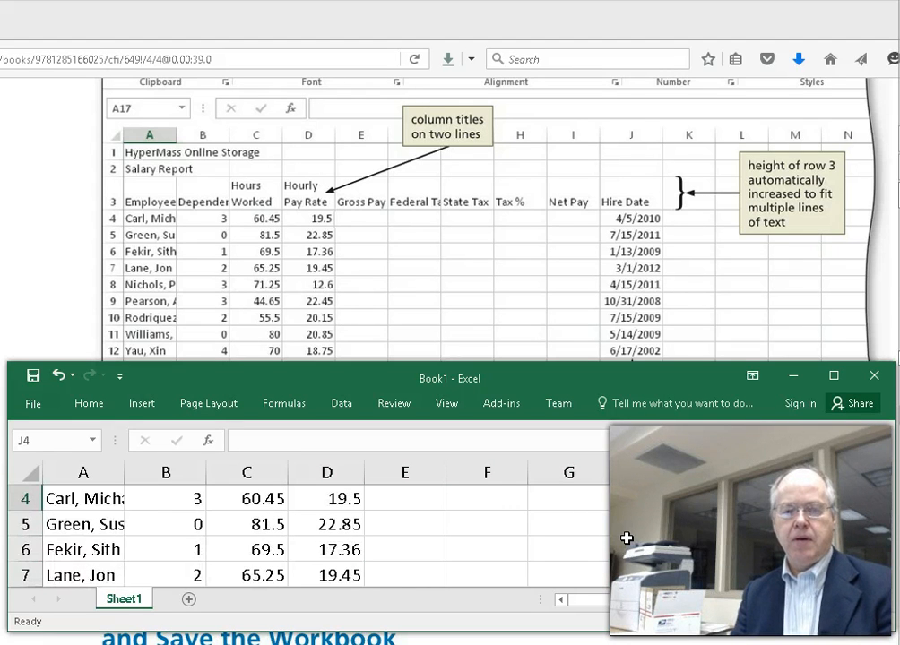
key(Down)
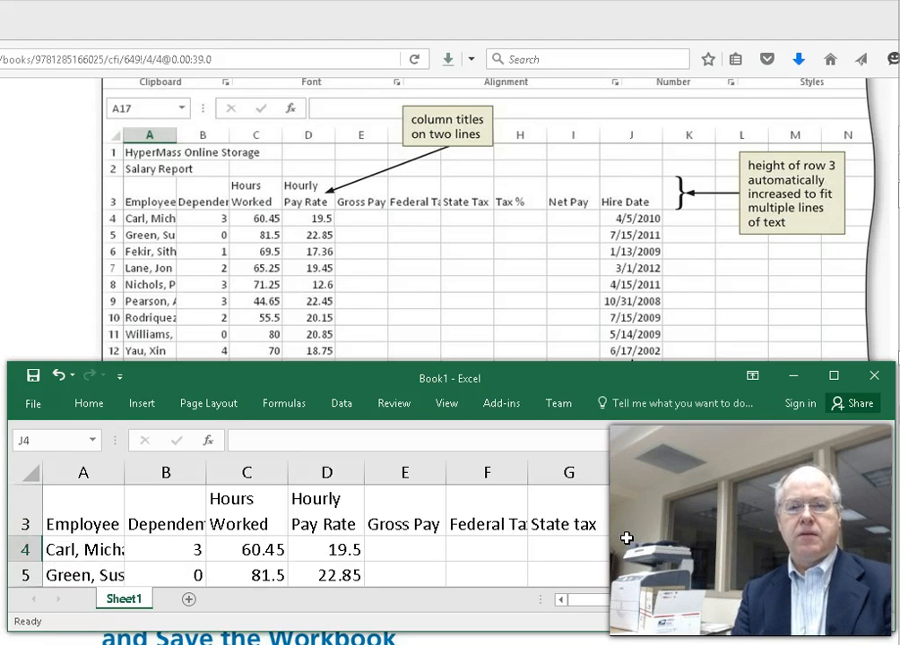
text(4/5/2010)
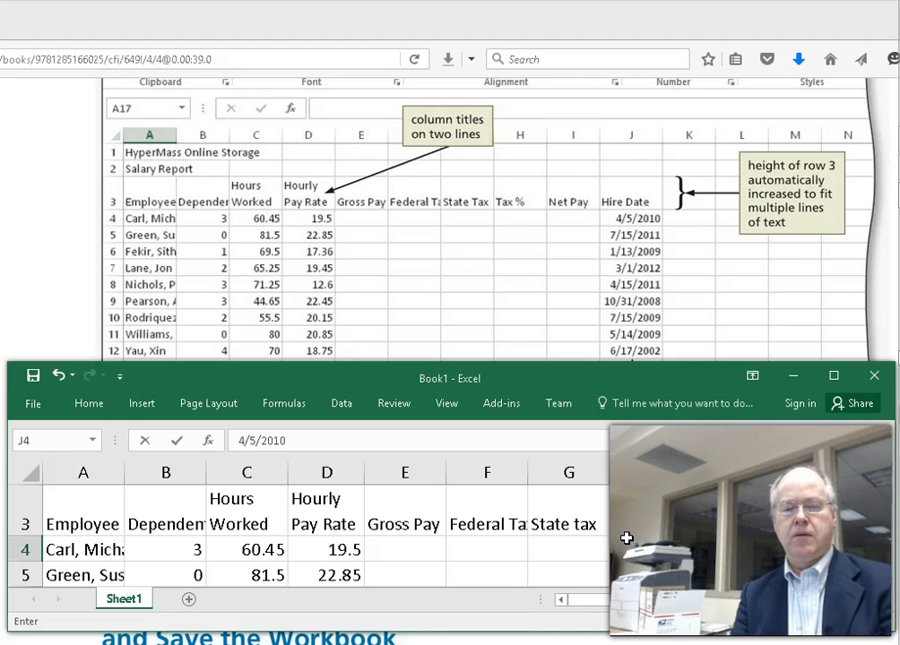
key(Return)
text(7/15/)
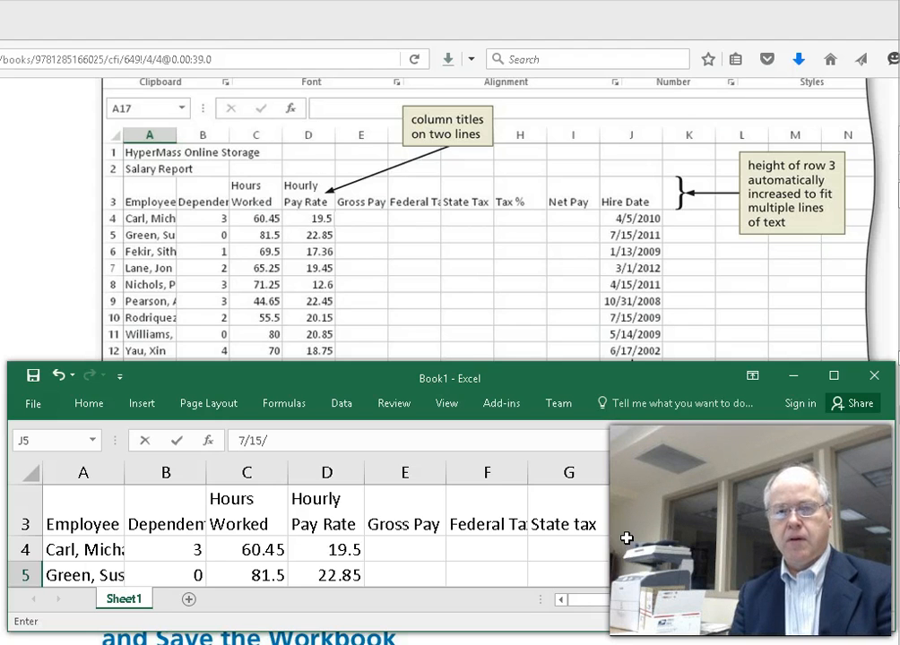
text(2011)
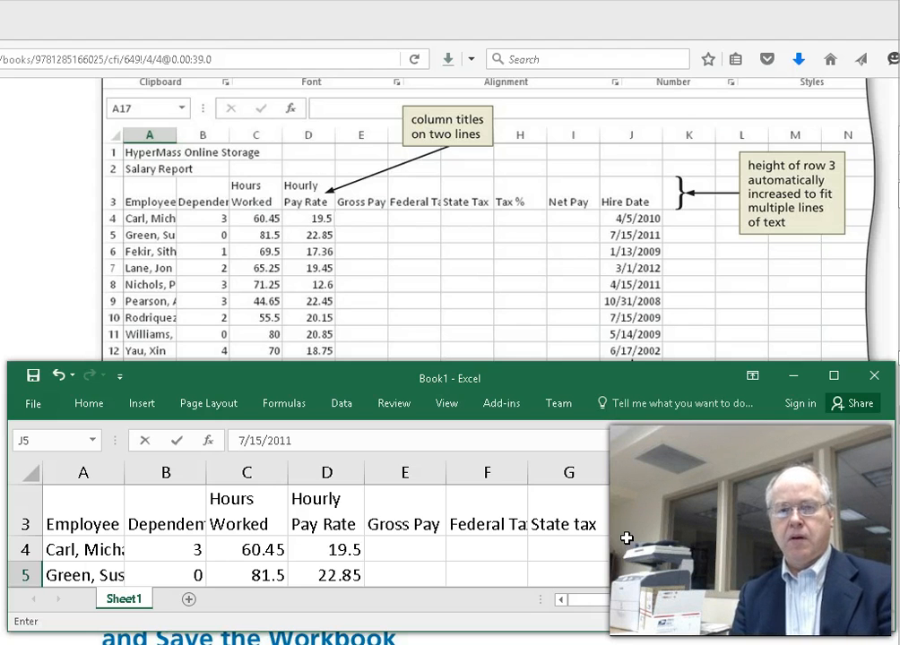
key(Return)
text(1/13/2009)
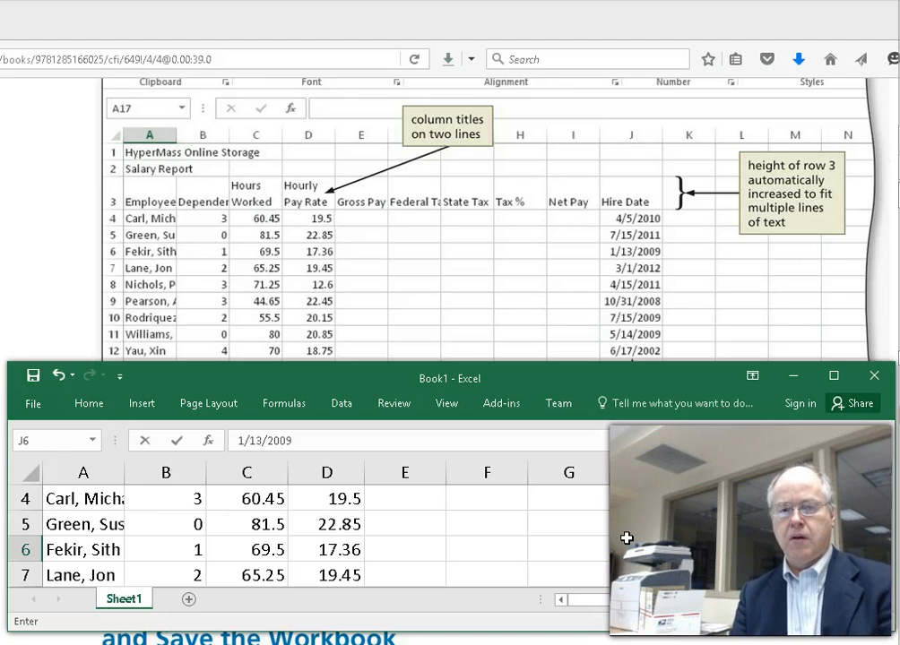
key(Return)
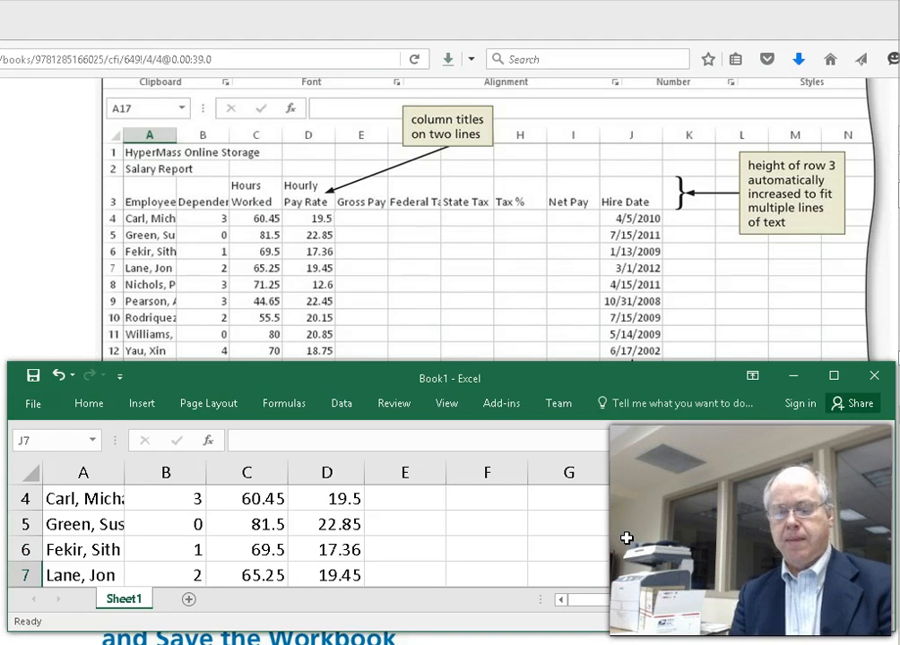
Step: Enter the hire dates 3/1/2012, 4/15/2011 and 10/31/2008 in cells J7 through J9
text(3/1/2012)
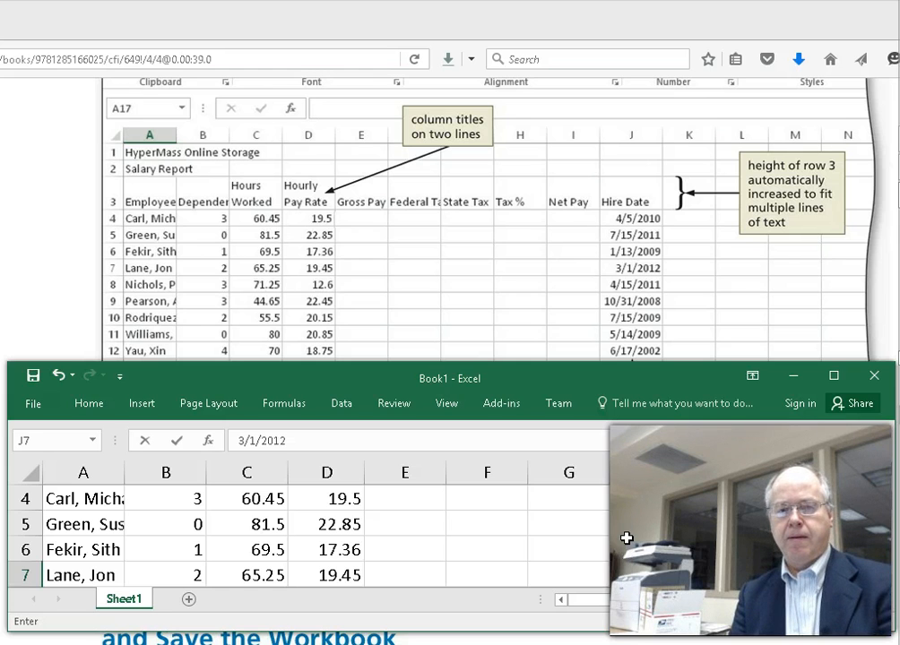
key(Return)
text(4/15/2011)
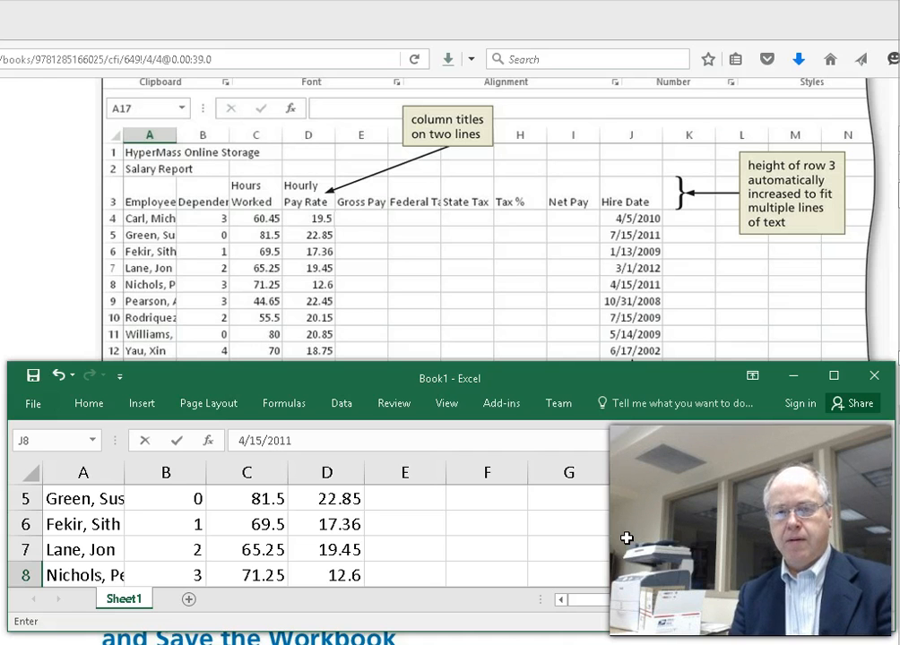
key(Return)
text(10/3)
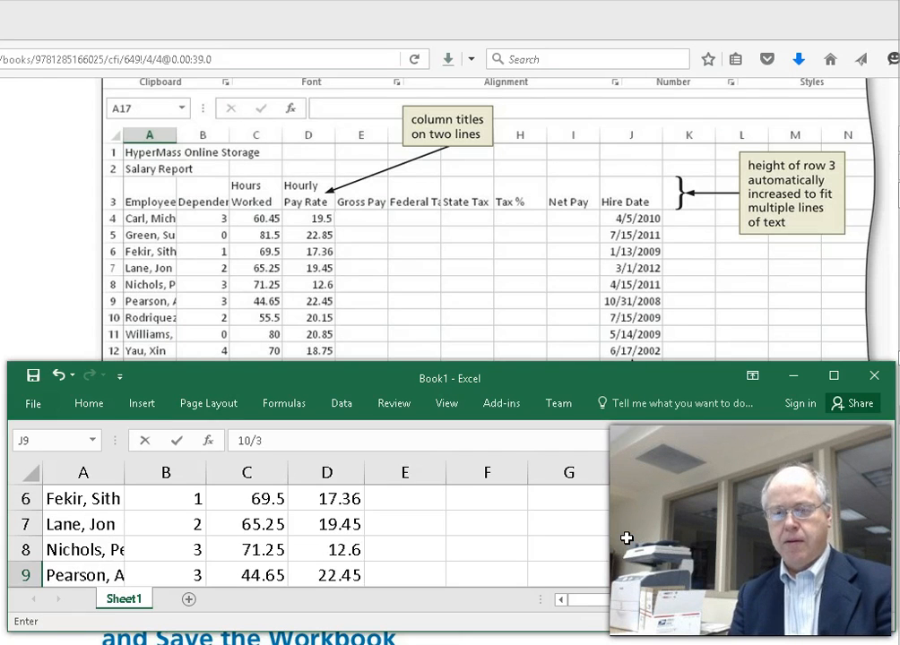
text(1/2008)
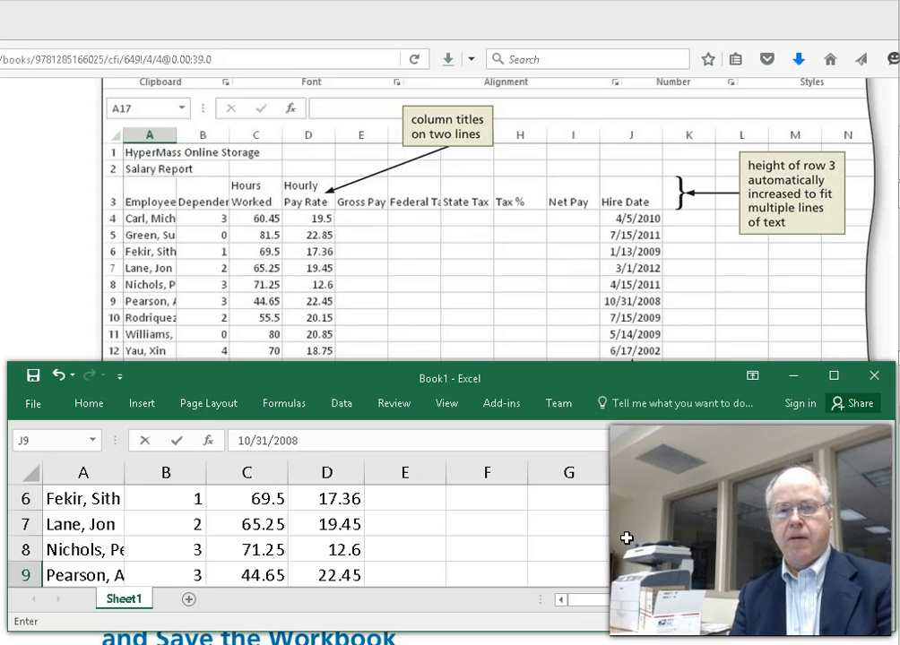
key(Return)
Step: Enter the hire dates 7/15/2009, 5/14/2009 and 6/17/2002 in cells J10 through J12
text(7/15/2009)
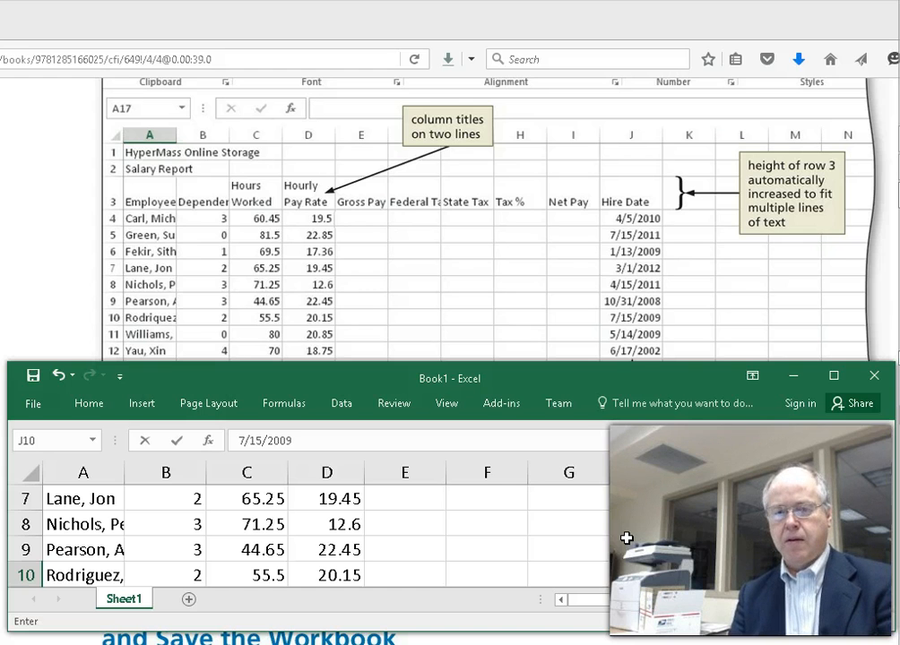
key(Return)
text(5/14/2009)
key(Return)
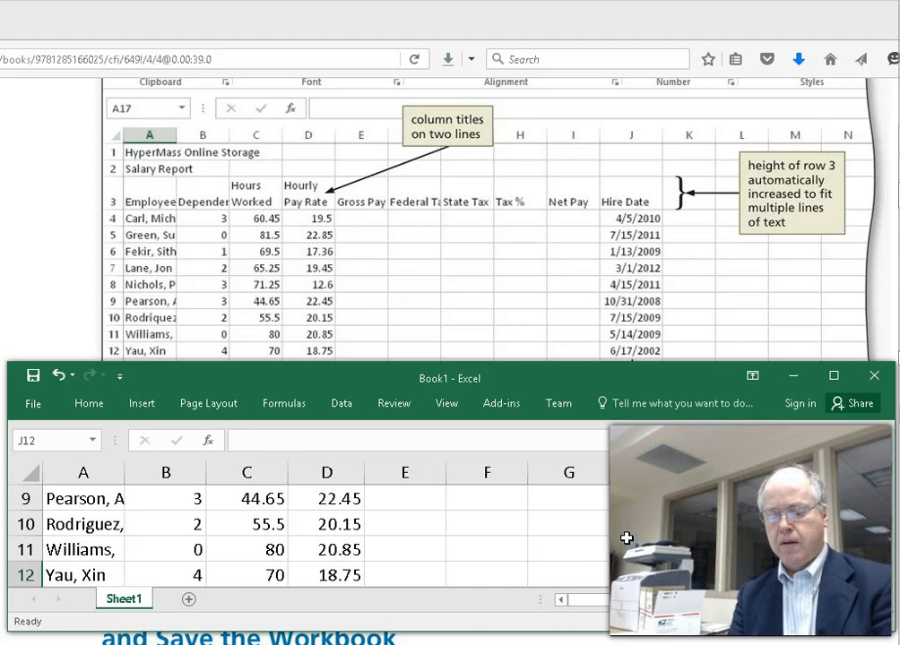
text(6/1)
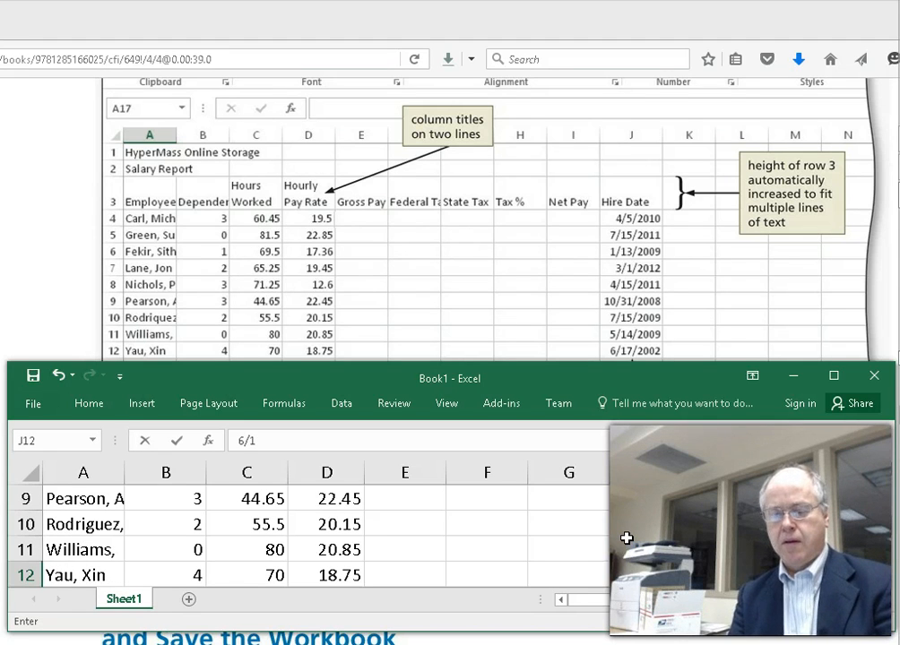
text(2/2002)
key(Return)
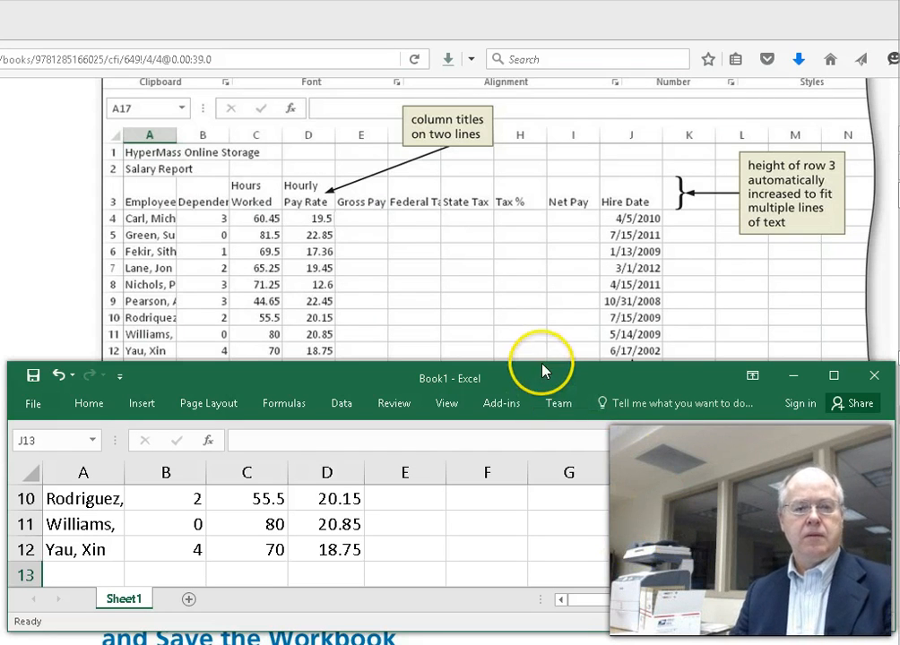
Step: Enlarge the workbook window upward, widen column A to fit the employee names, and move the textbook window out of the way
drag(539, 363, 570, 49)
scroll(524, 340, down, 2)
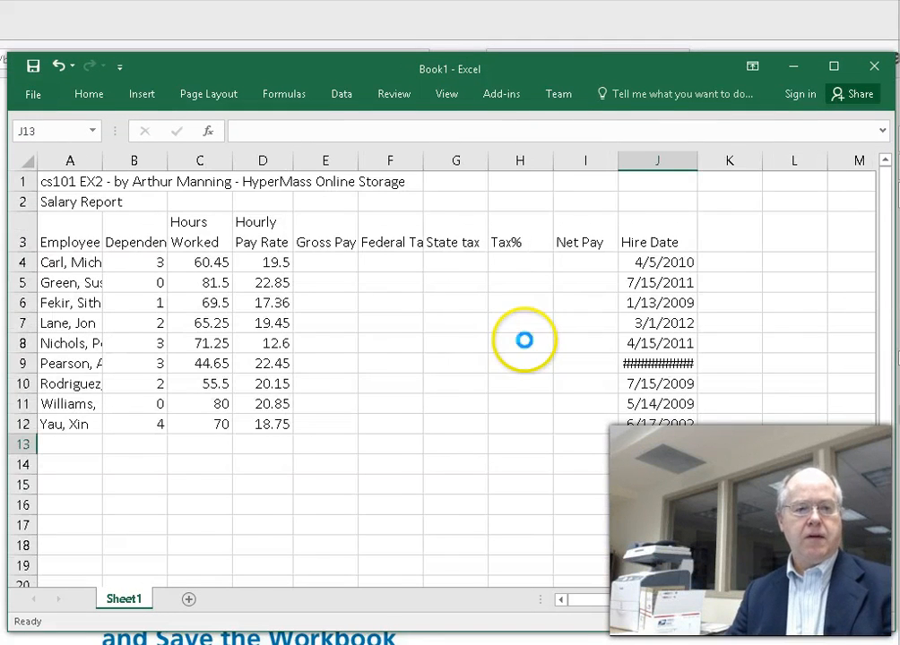
scroll(524, 341, up, 1)
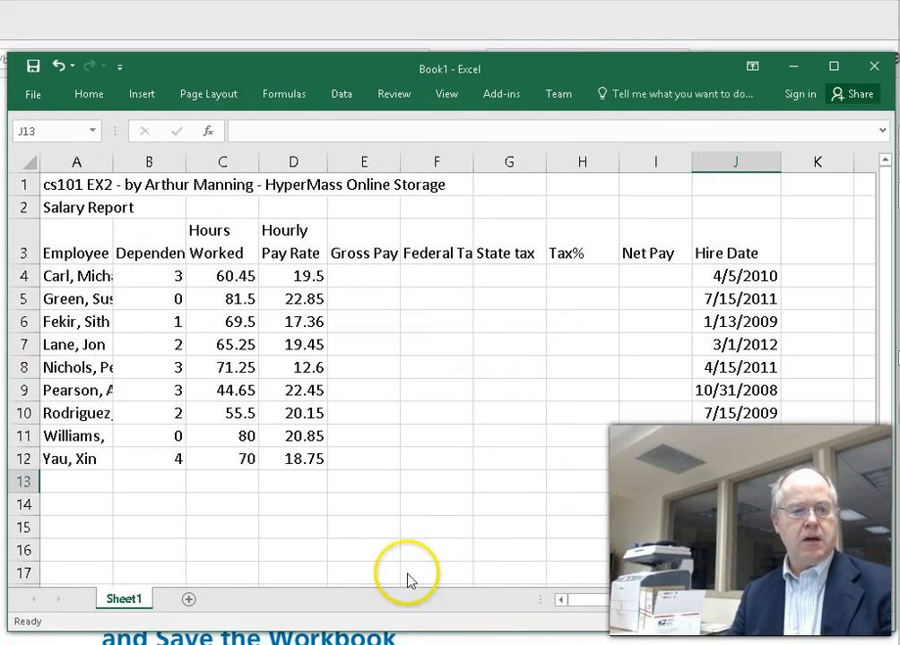
drag(114, 161, 165, 162)
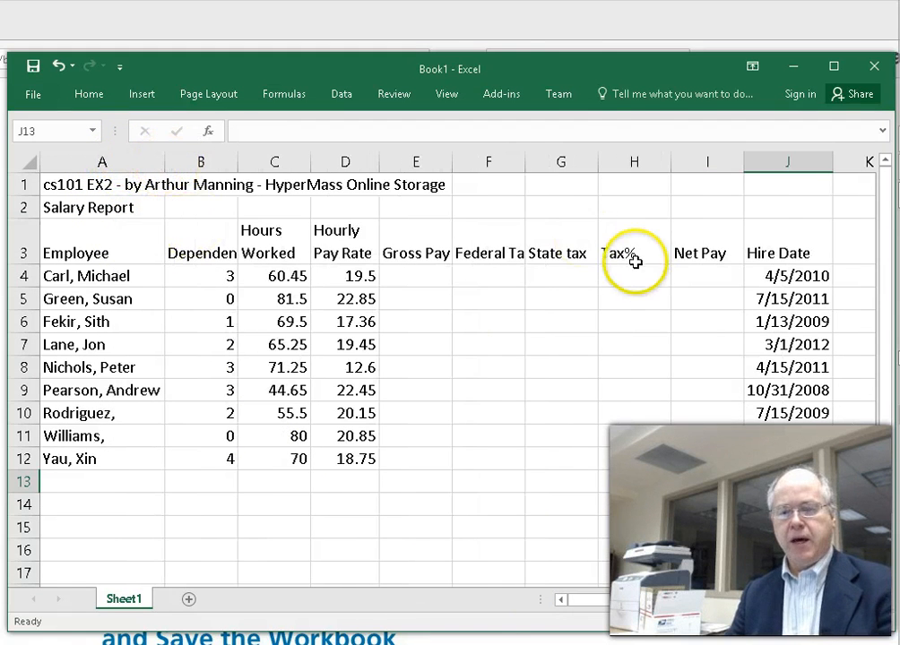
drag(480, 21, 899, 109)
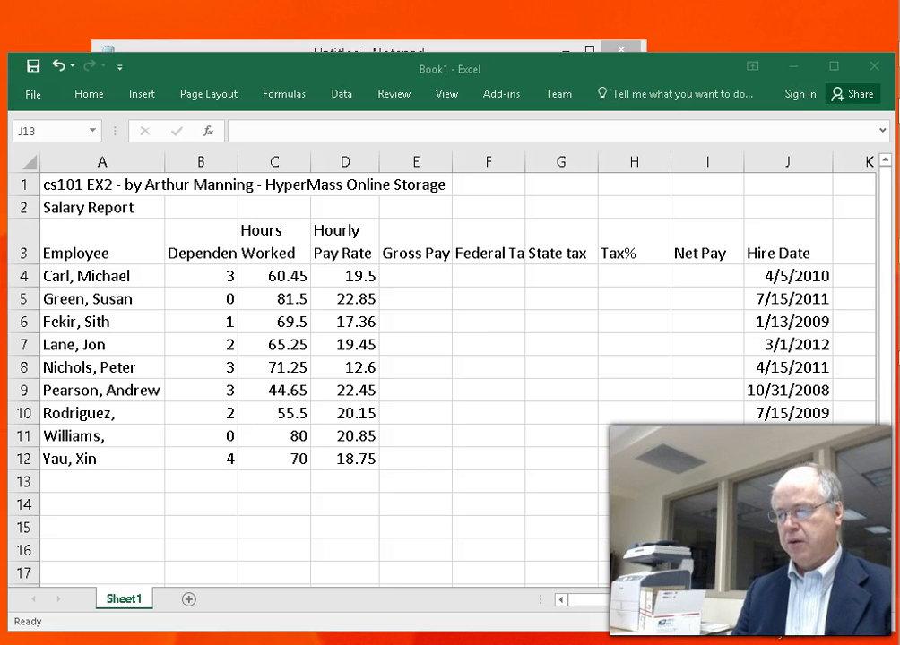
Step: Correct the employee's first name in cell A5 to its short form
double_click(135, 301)
key(BackSpace)
key(BackSpace)
key(BackSpace)
text(e)
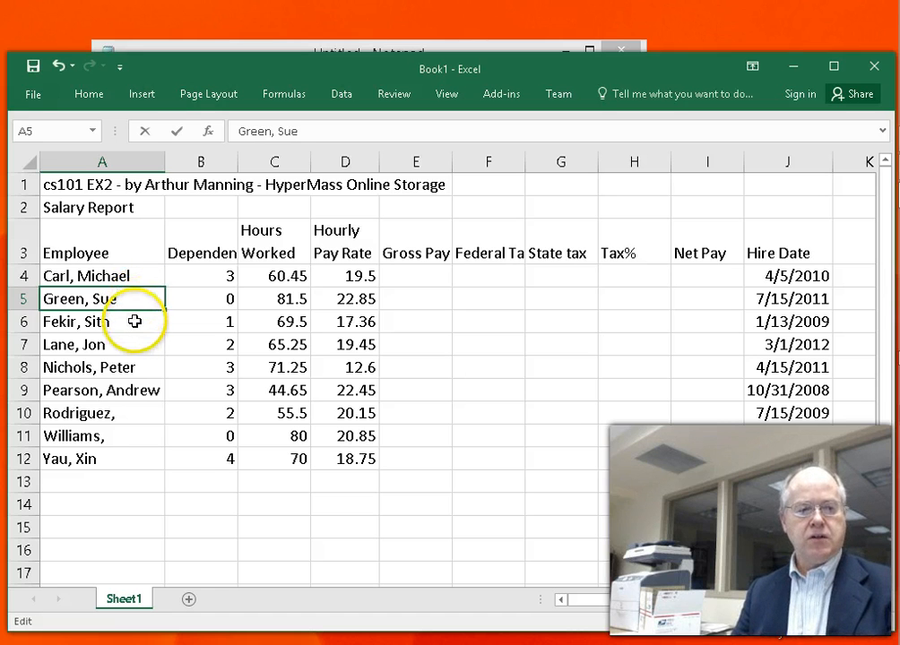
click(134, 321)
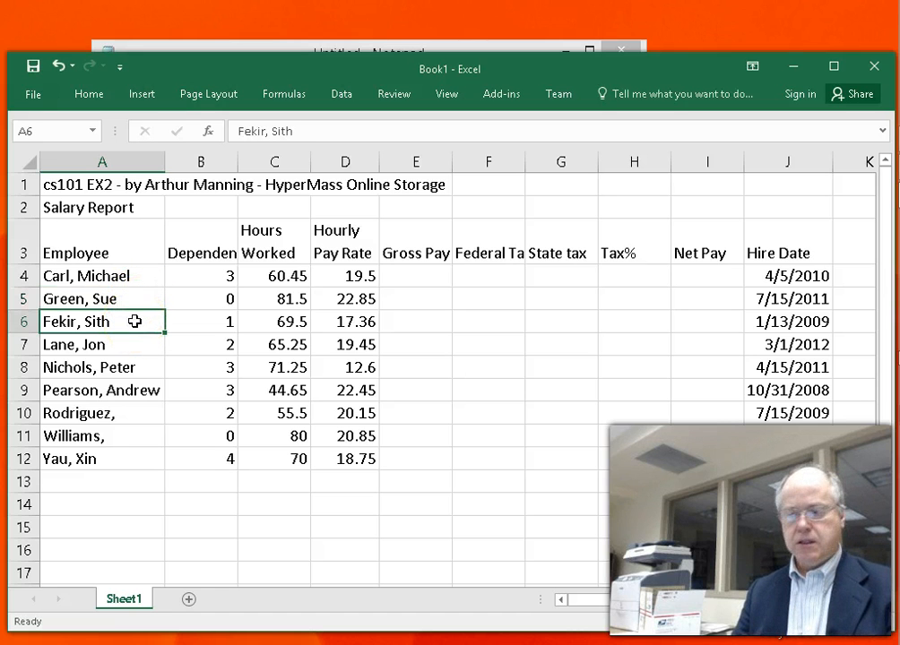
Step: Replace the employee's first name in cell A9 with the correct one, keeping the last name
click(144, 389)
double_click(152, 387)
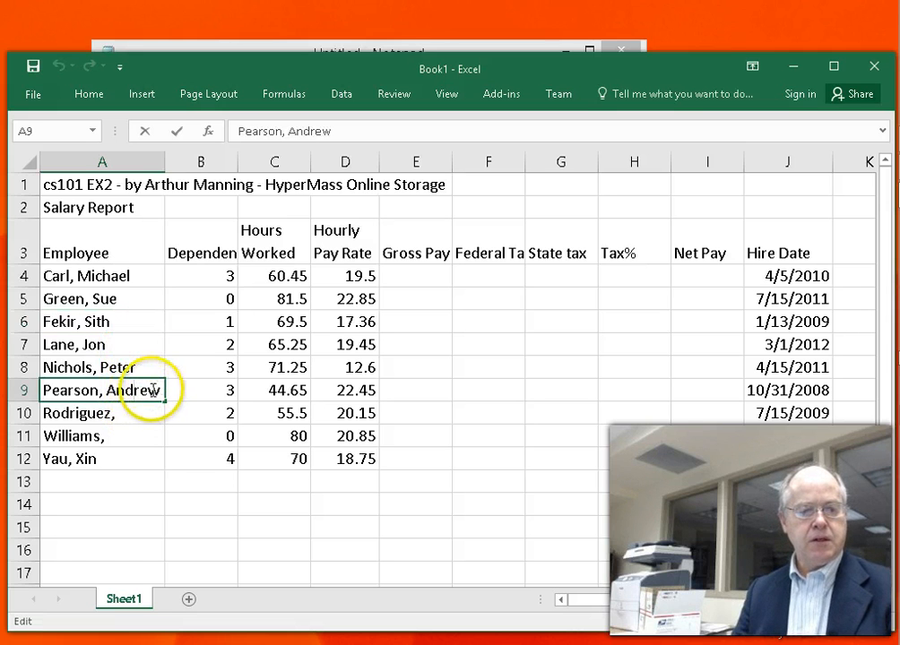
drag(153, 387, 118, 394)
text(da)
click(149, 416)
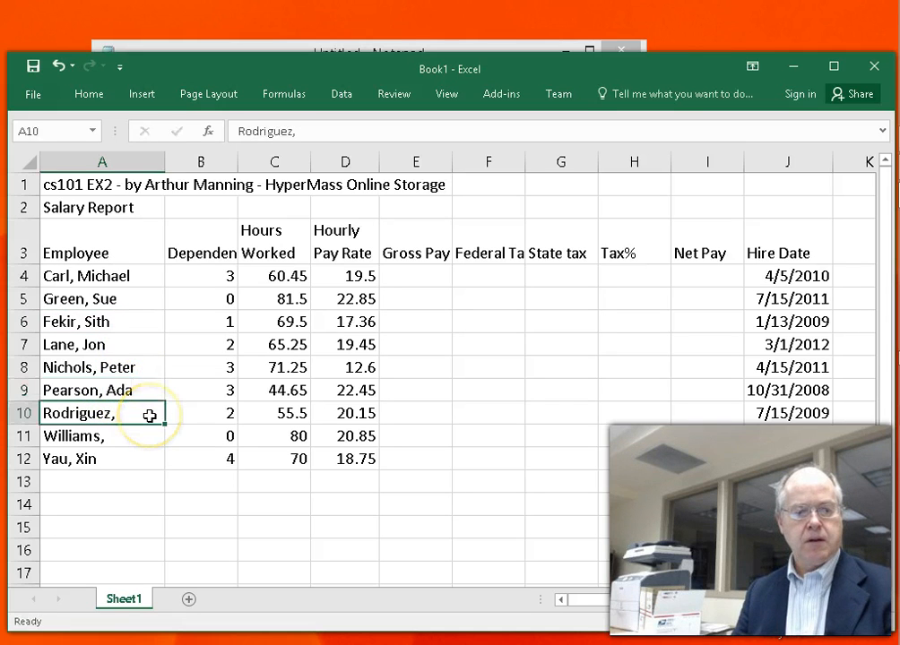
Step: Add the missing first names after the employees' last names in cells A10 and A11
double_click(151, 415)
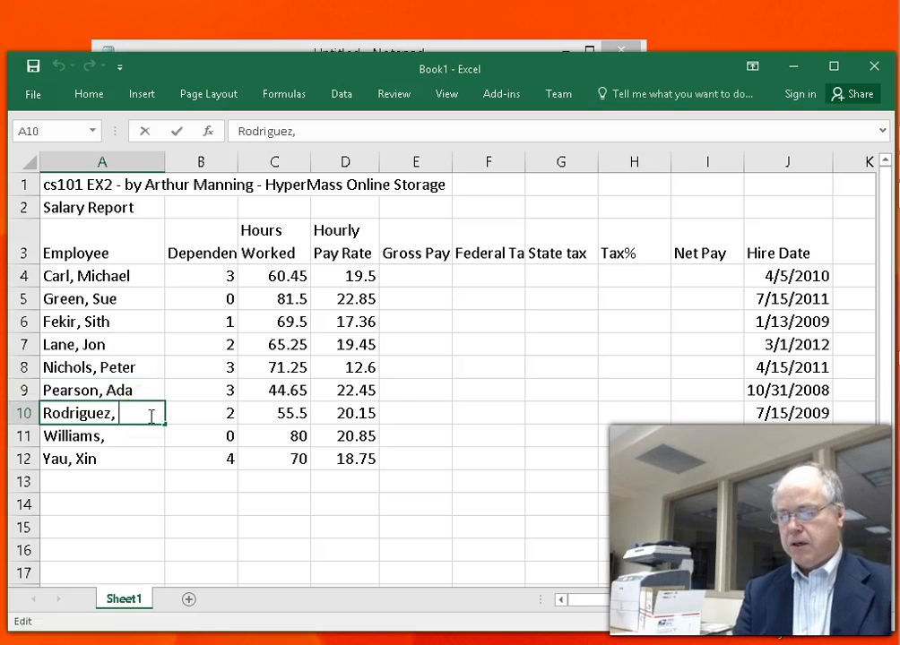
text(Juan)
click(142, 438)
double_click(143, 438)
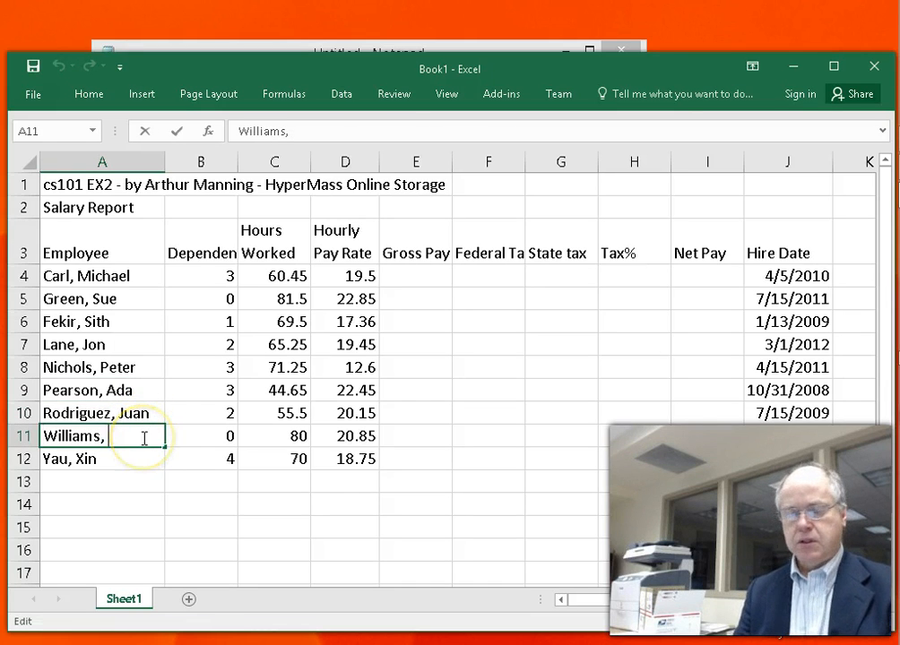
text(Sean)
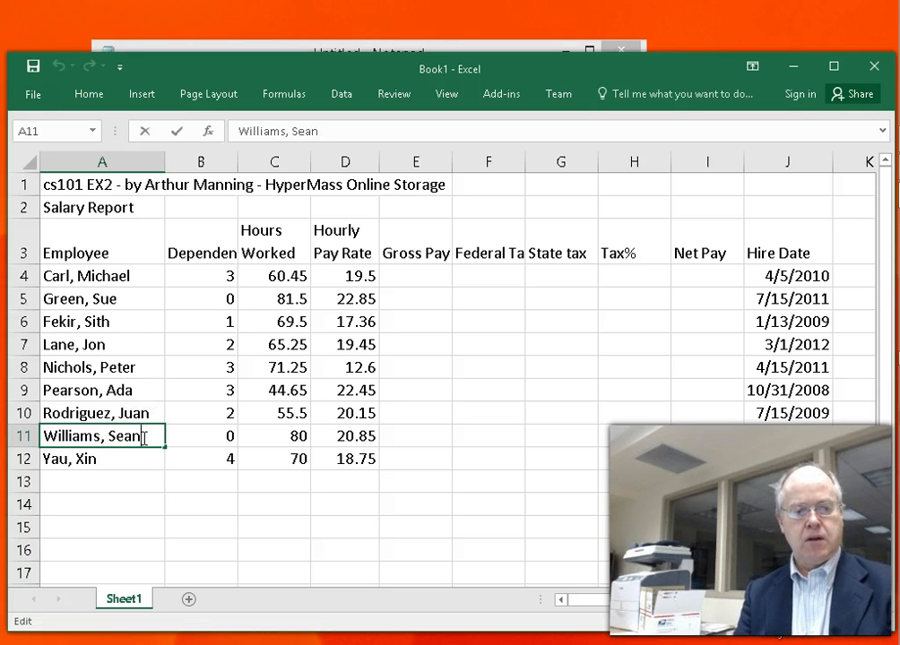
click(152, 455)
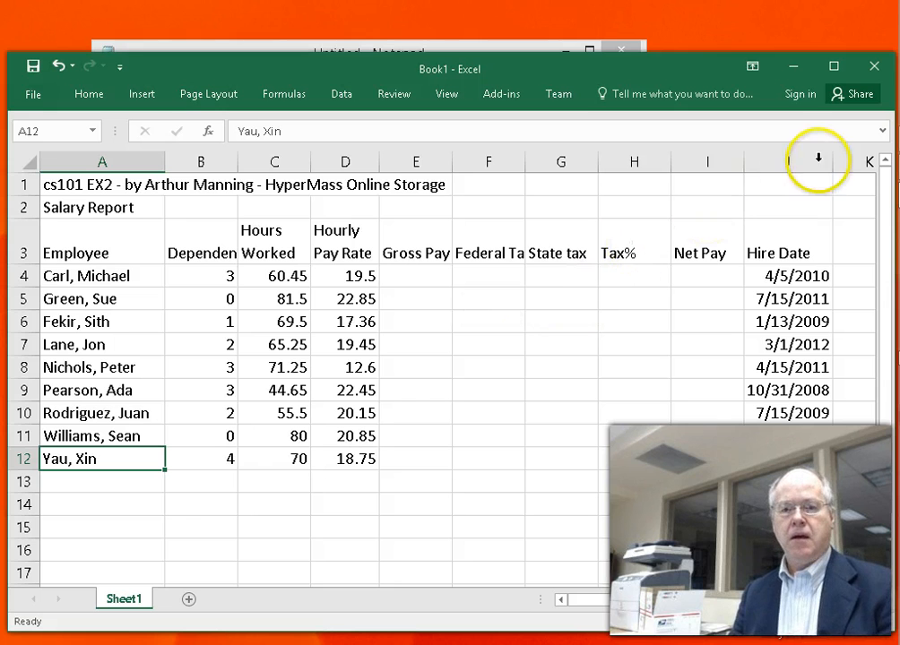
Step: Collapse columns G through I and narrow column F so Hire Date sits close to Gross Pay
drag(745, 161, 467, 160)
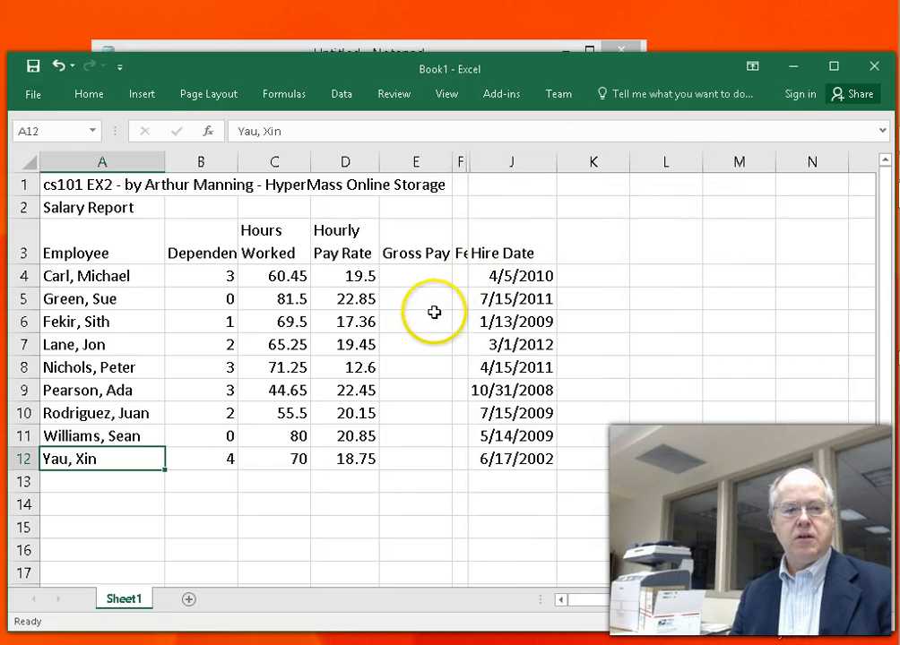
scroll(434, 310, up, 2)
scroll(433, 309, up, 1)
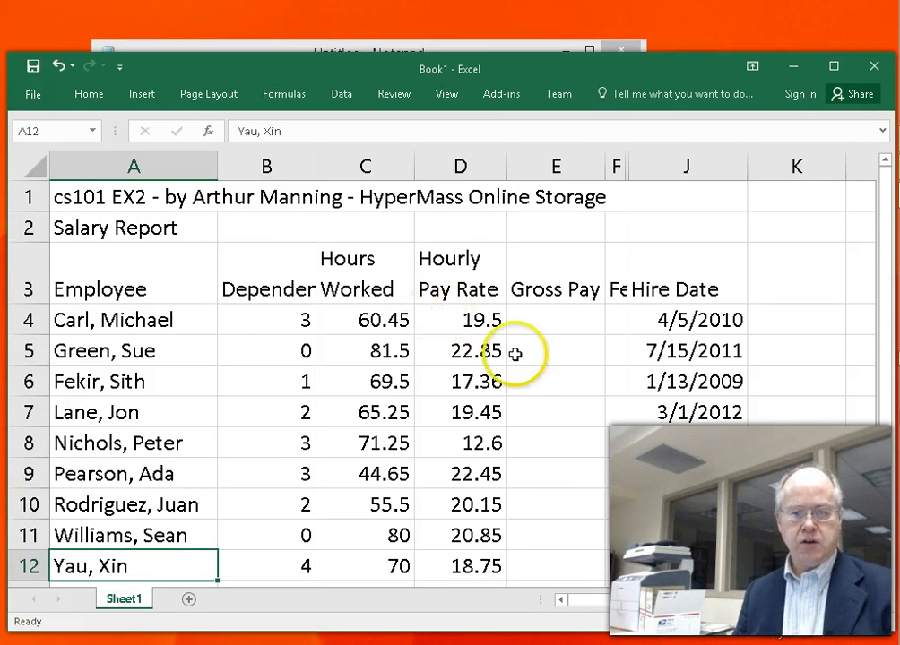
drag(891, 209, 892, 231)
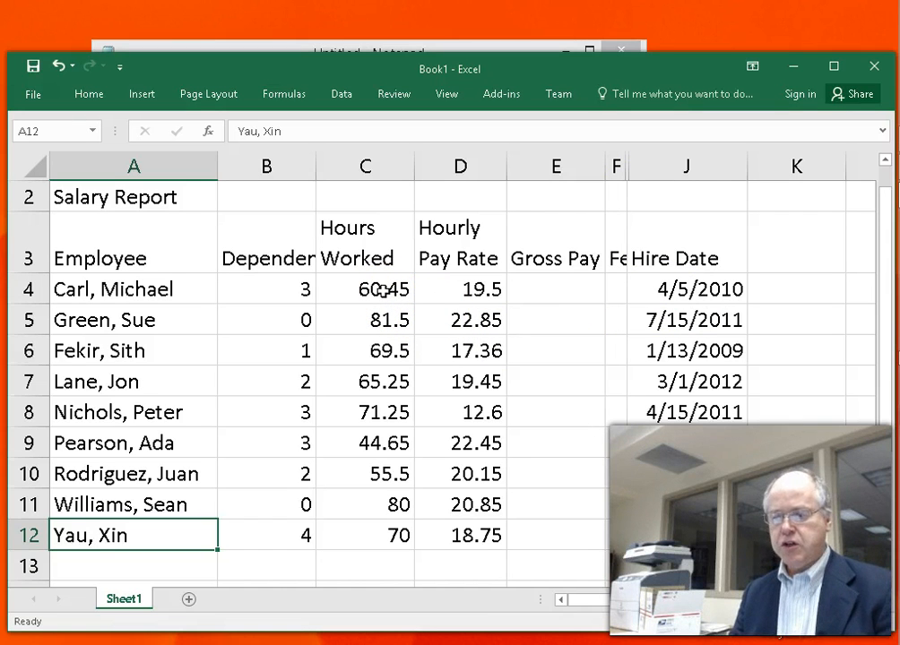
Step: Apply the comma number style with two decimals to the hours worked in cells C4 through C12
drag(383, 290, 396, 533)
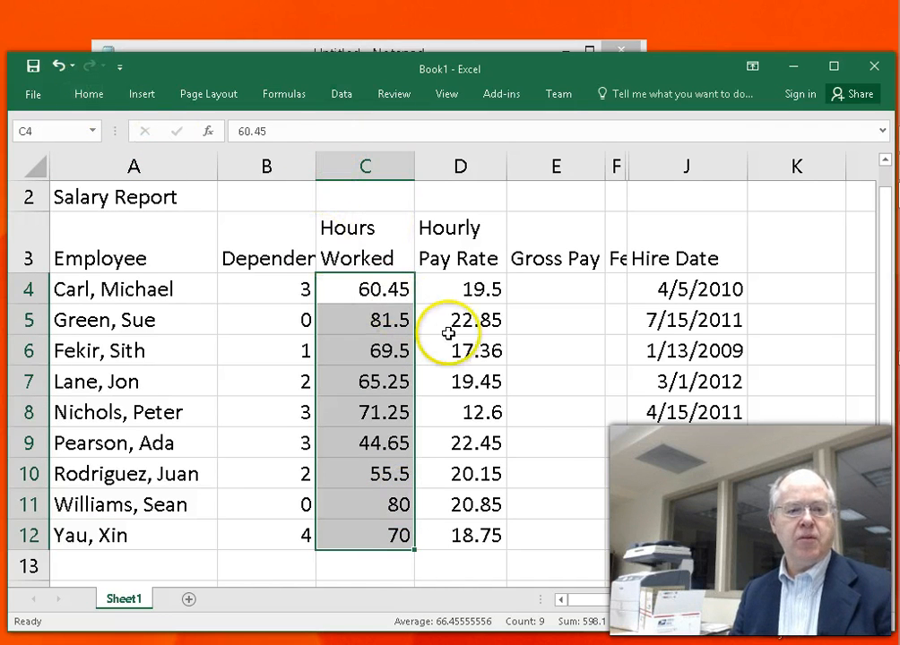
right_click(394, 285)
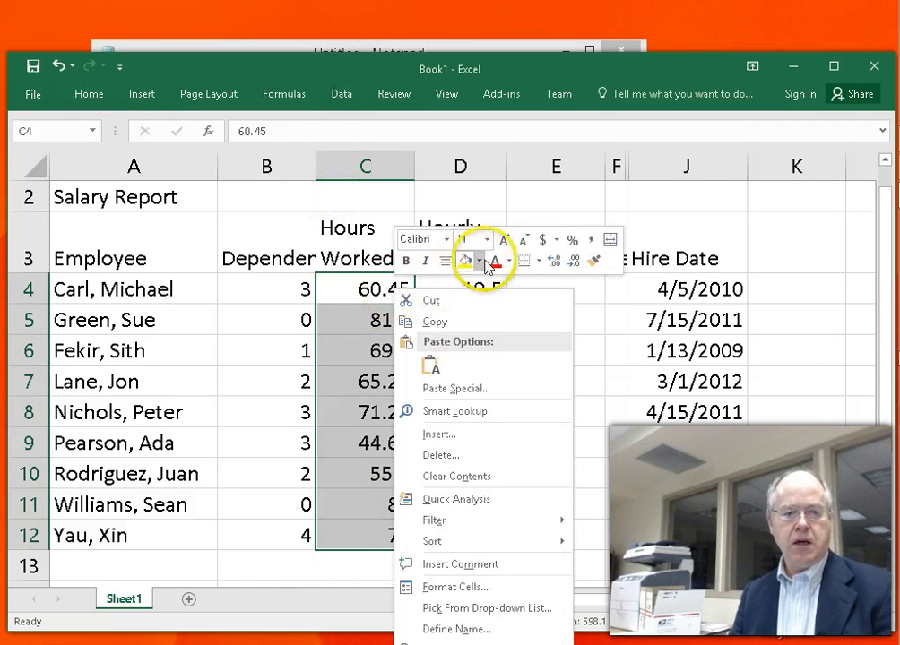
click(557, 241)
click(557, 241)
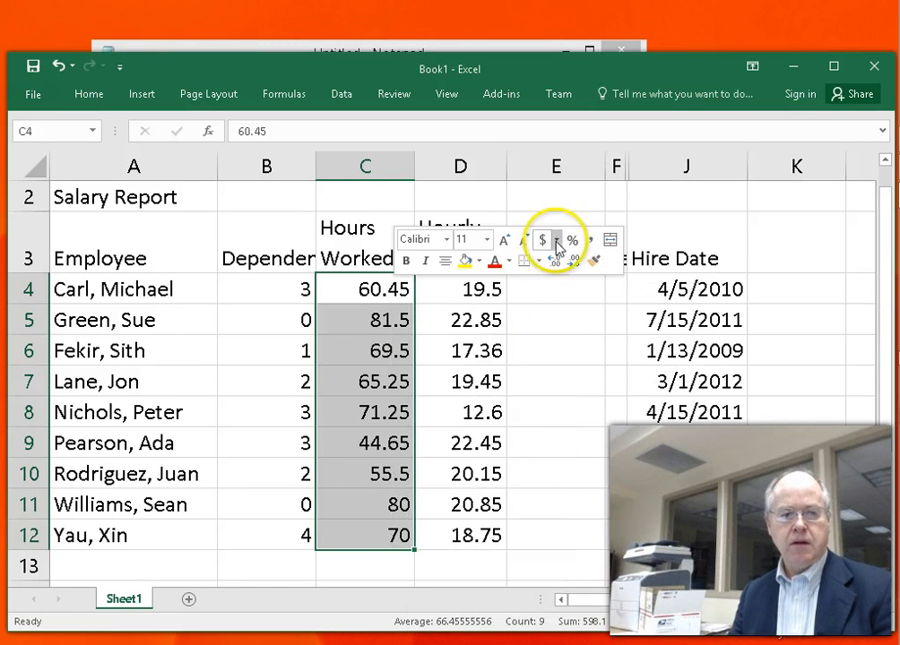
click(89, 95)
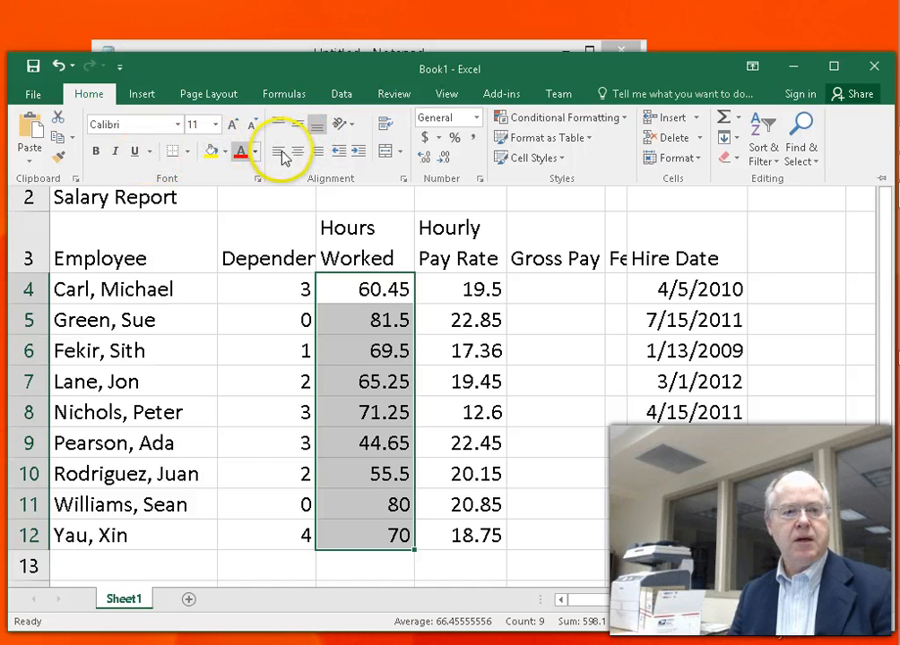
click(473, 141)
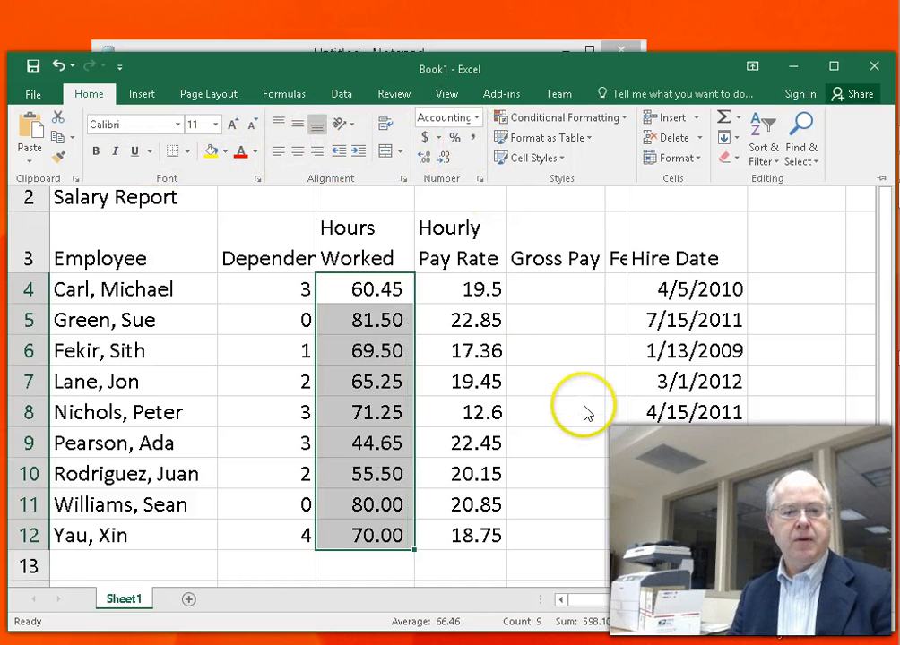
Step: Apply the comma number style with two decimals to the hourly pay rates in cells D4 through D12
click(460, 285)
drag(460, 285, 458, 526)
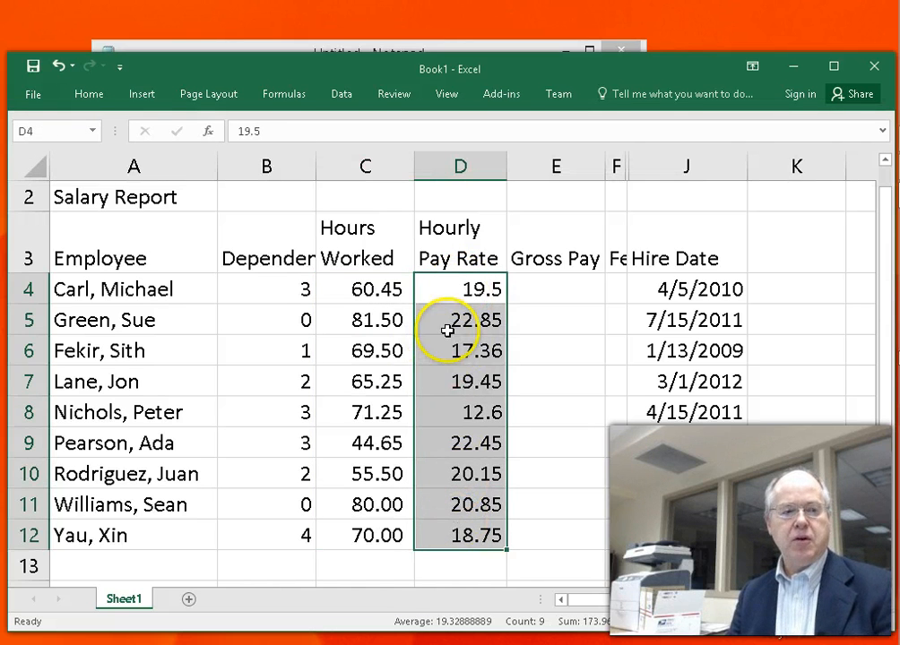
click(100, 105)
click(475, 138)
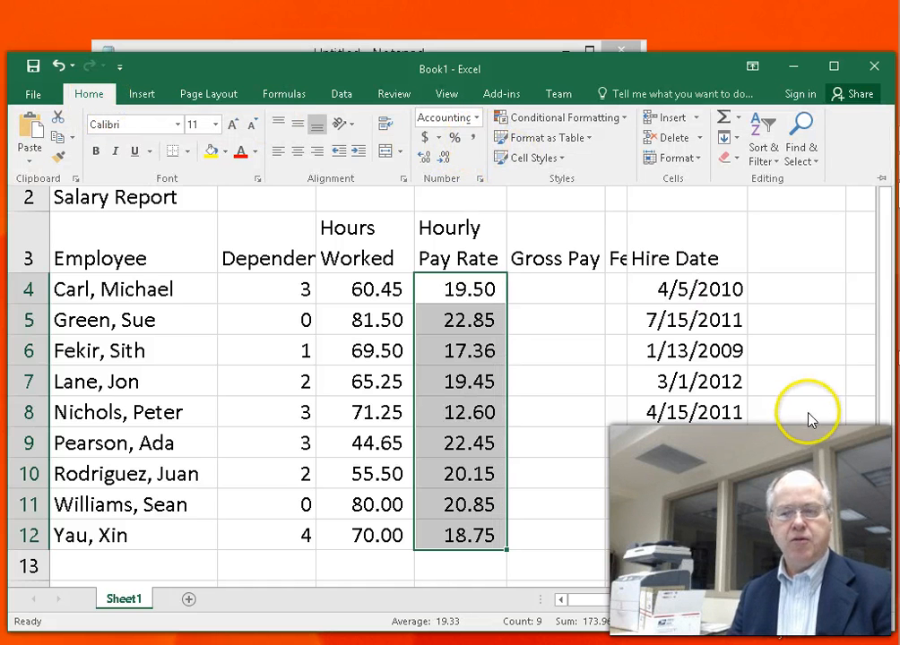
click(464, 510)
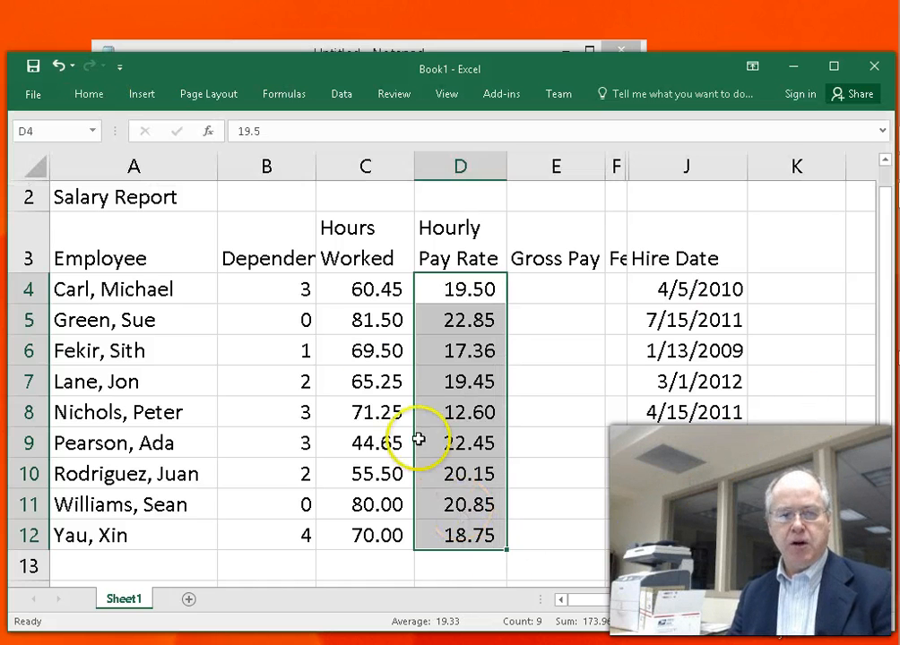
click(366, 293)
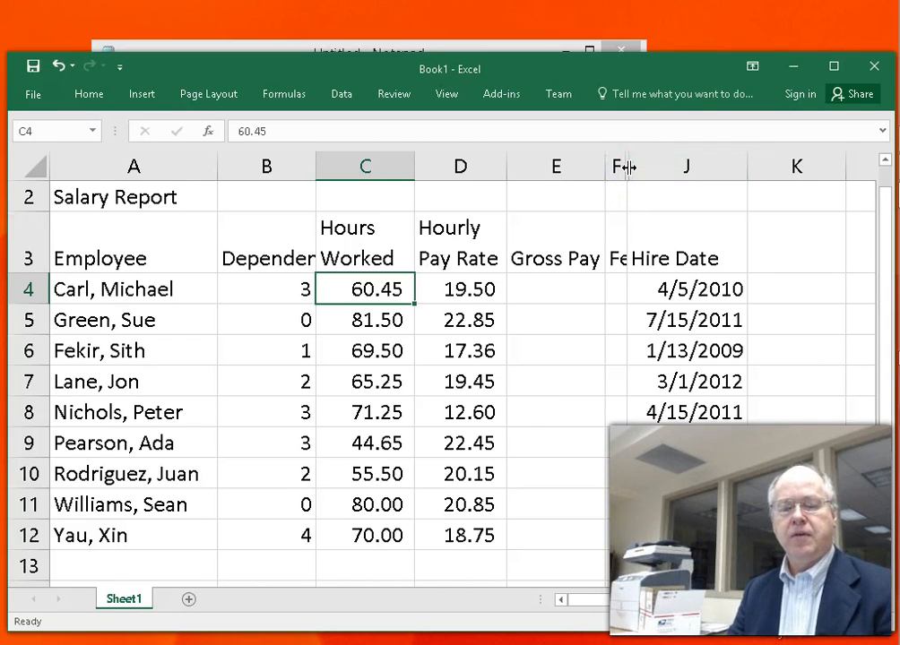
Step: Reveal the hidden Net Pay column I and enlarge the workbook window upward to show more rows
drag(628, 167, 712, 162)
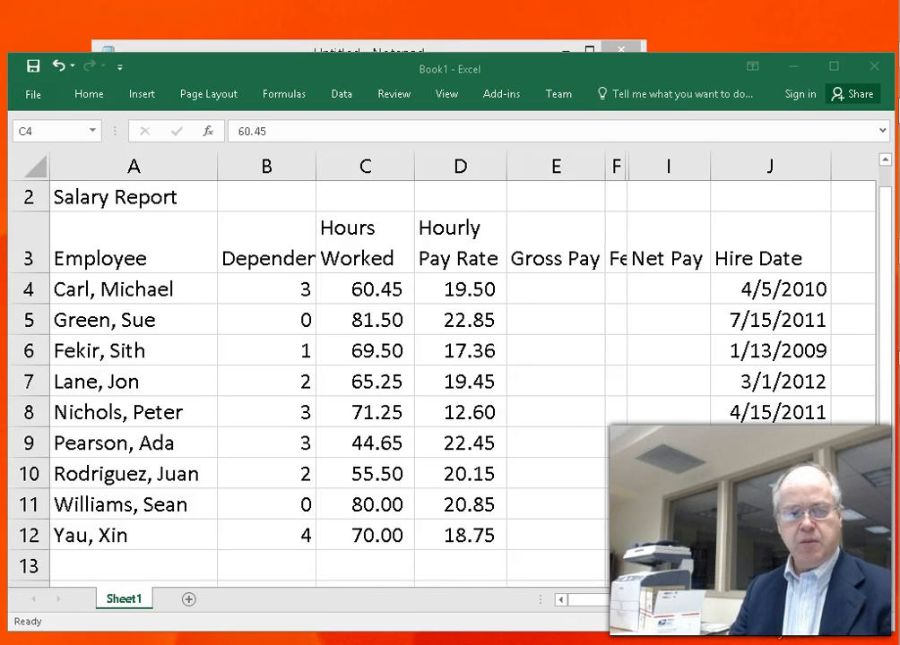
click(426, 357)
scroll(426, 357, down, 1)
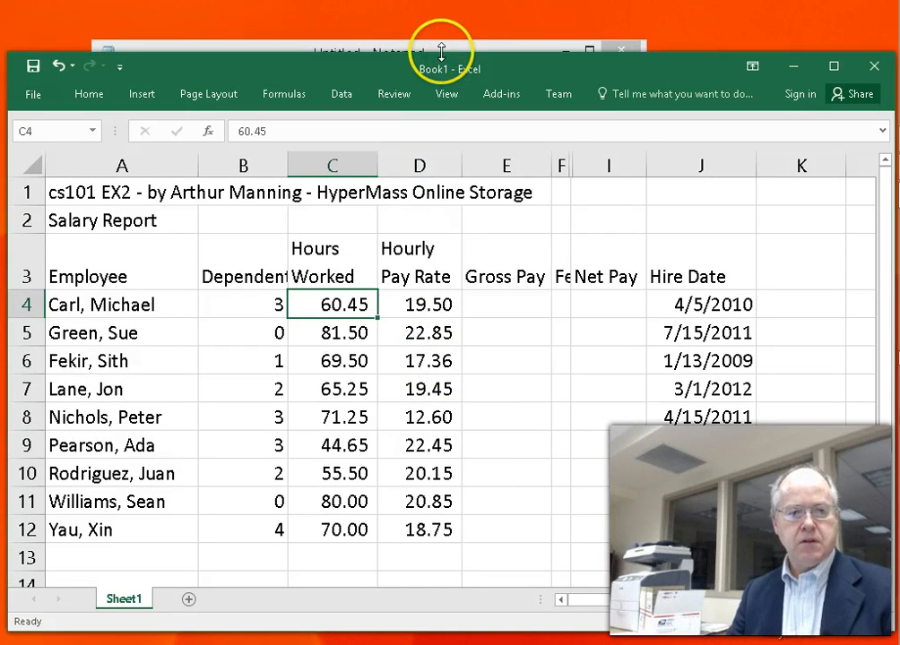
drag(441, 52, 444, 14)
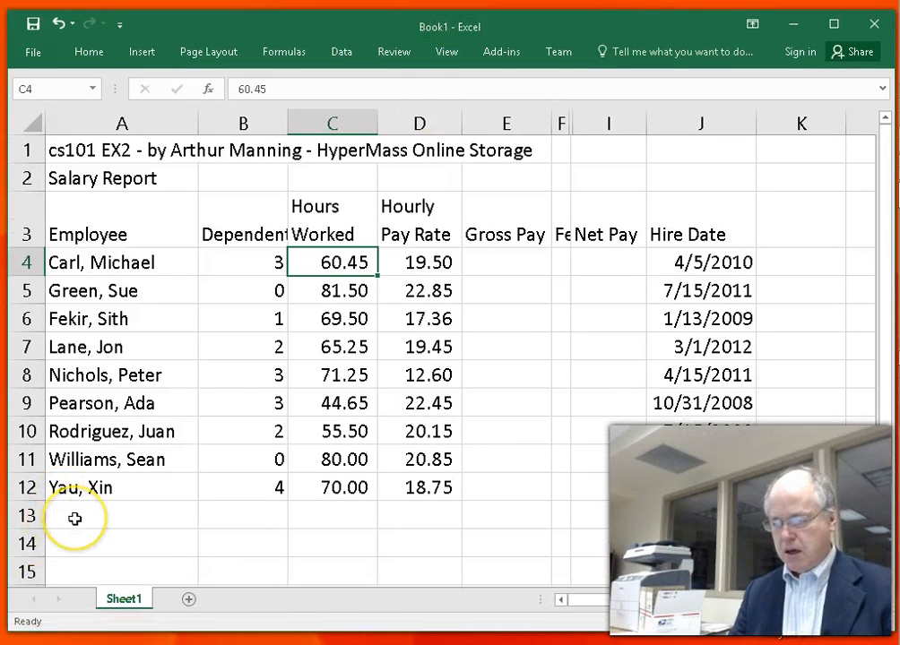
Step: Enter the summary row labels Totals, Highest, Lowest and Average in cells A13 through A16
click(75, 519)
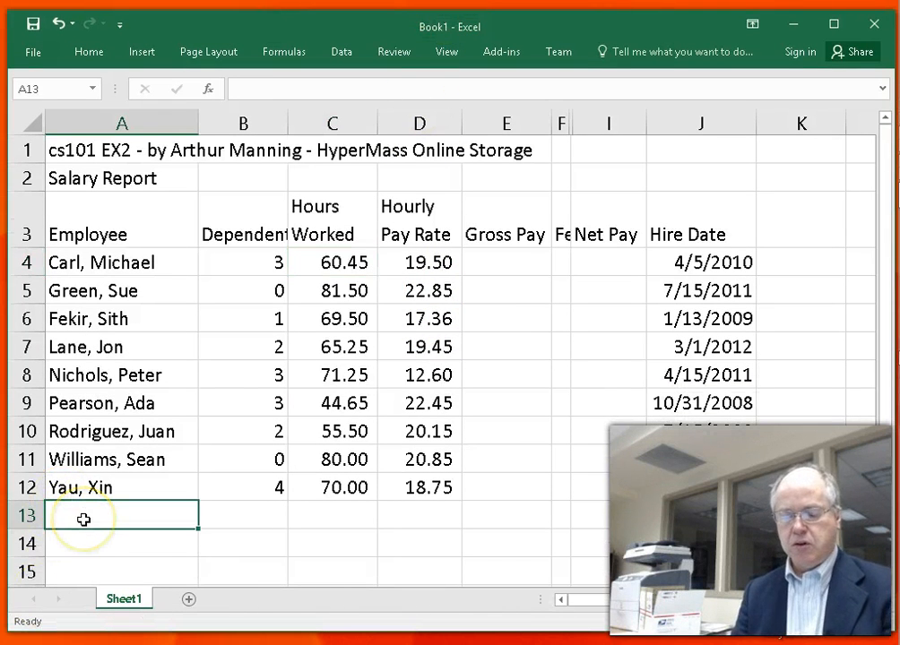
text(Tota)
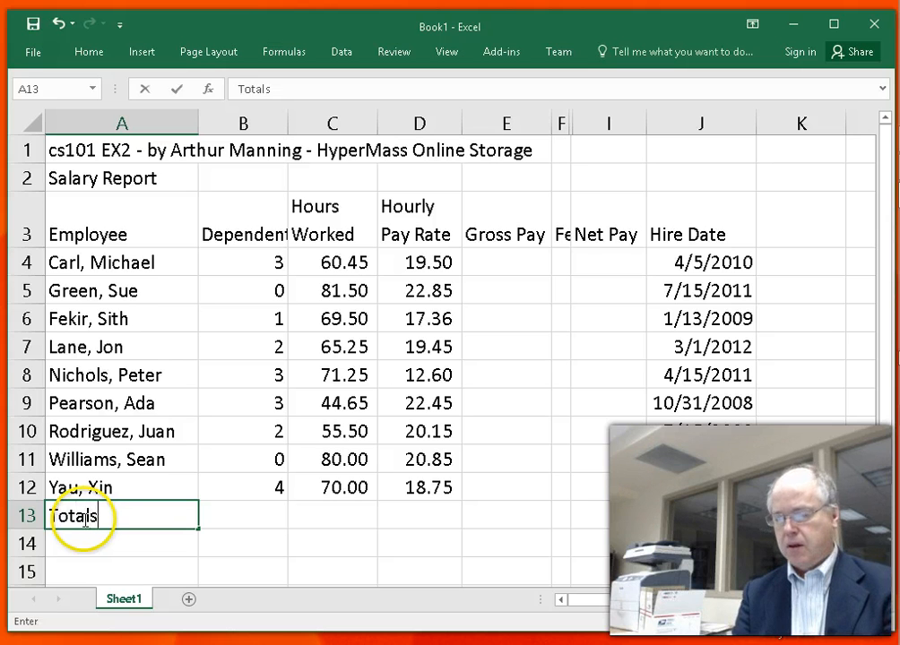
text(ls)
key(Return)
text(H)
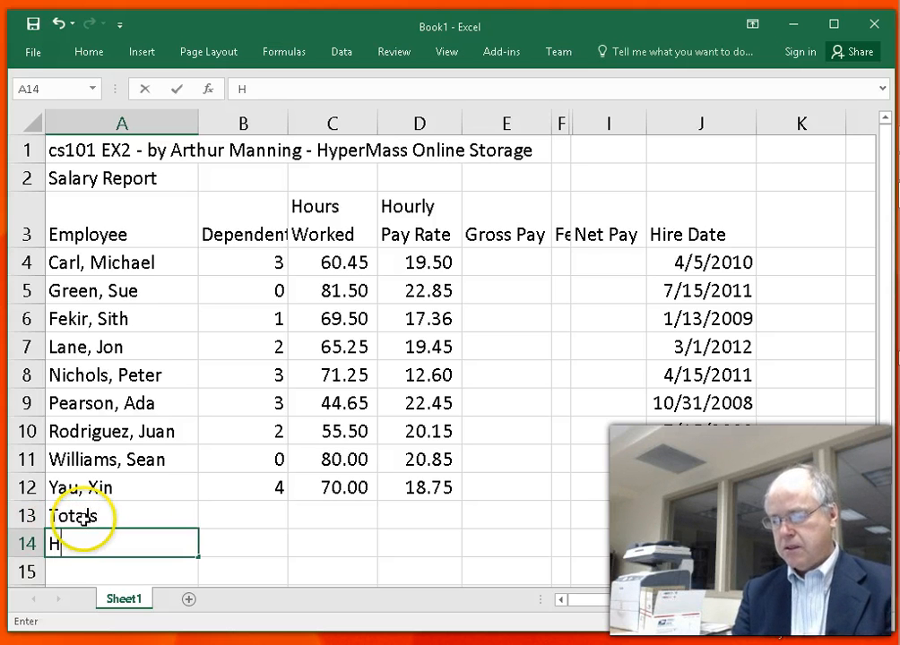
text(ighest)
key(Return)
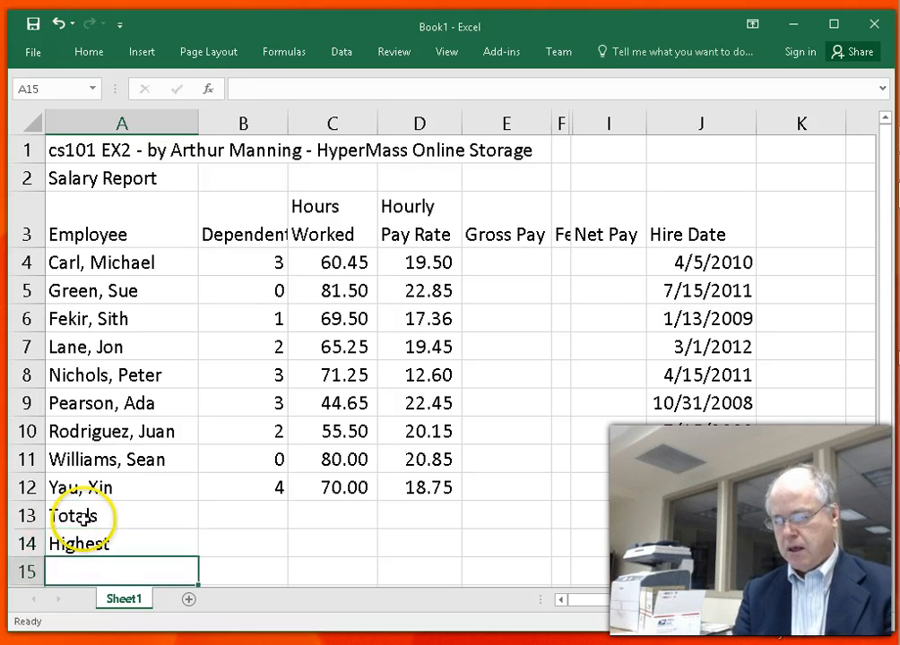
text(Lowest)
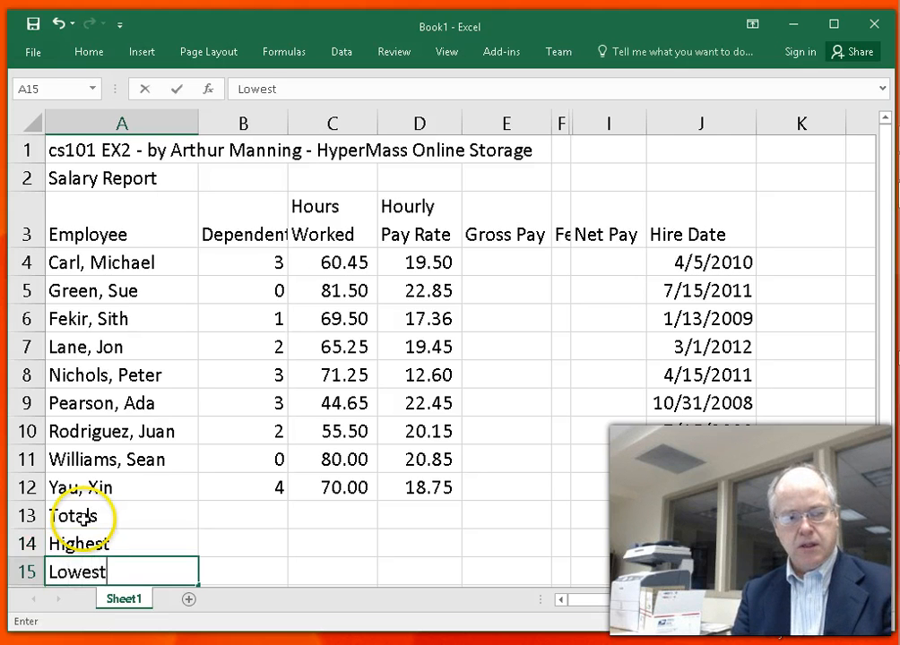
key(Return)
text(Average)
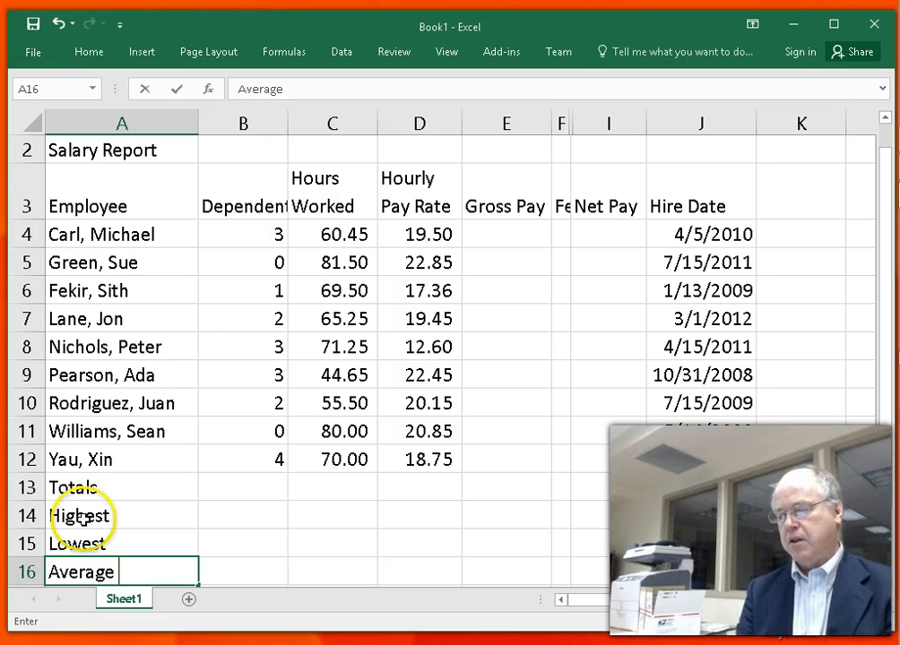
click(205, 505)
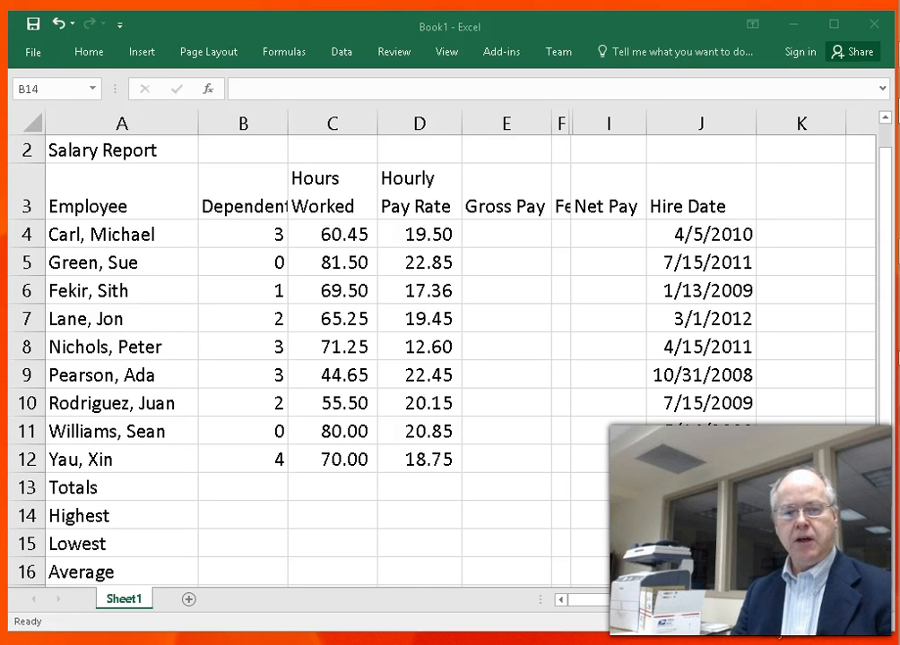
Step: Reduce the workbook window's height so the textbook's list of five payroll formulas can be read above the worksheet
drag(899, 359, 828, 31)
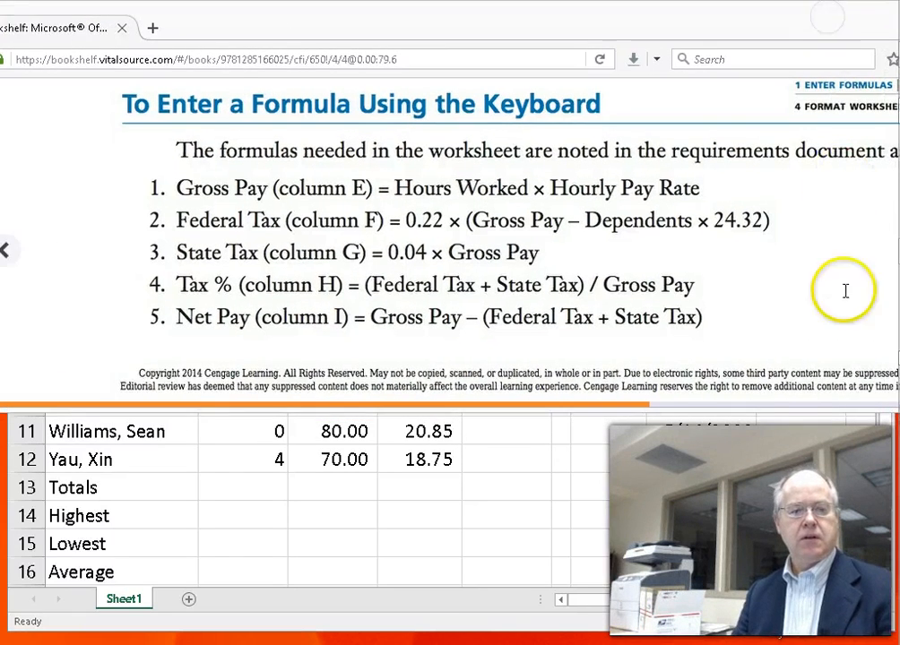
click(636, 496)
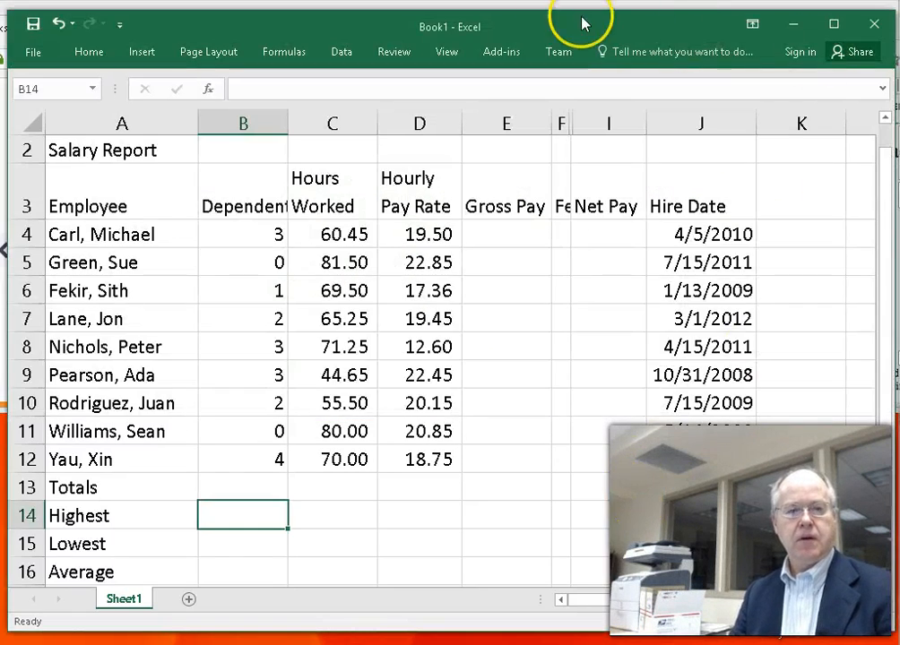
drag(554, 12, 538, 341)
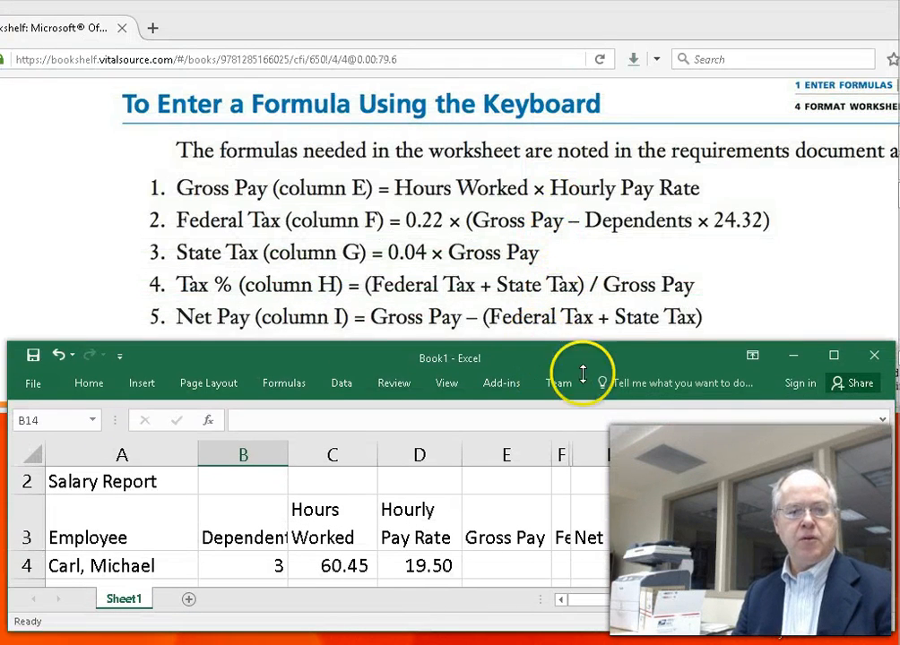
scroll(624, 447, down, 1)
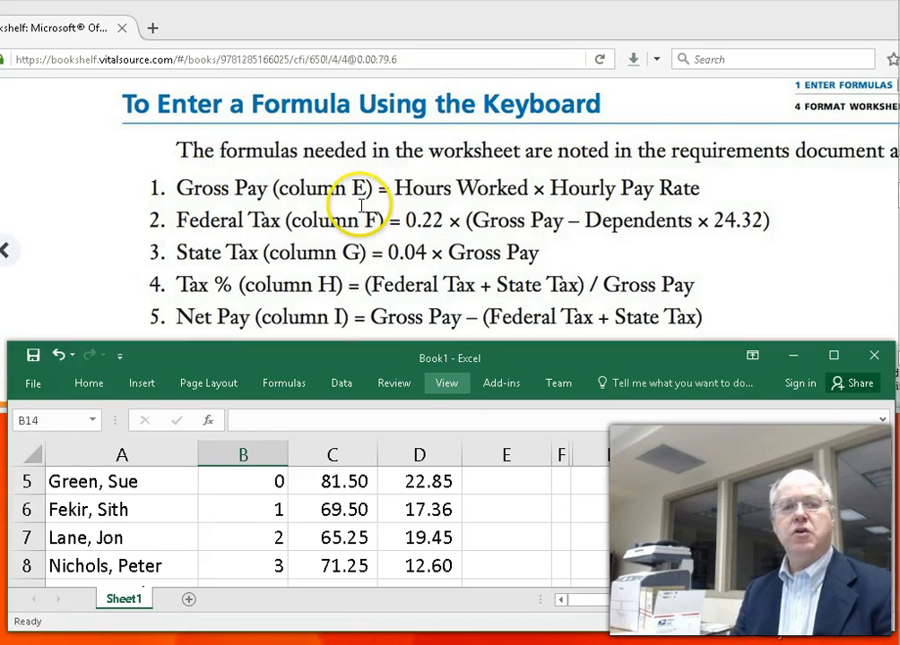
scroll(363, 202, down, 1)
click(433, 218)
scroll(435, 219, down, 1)
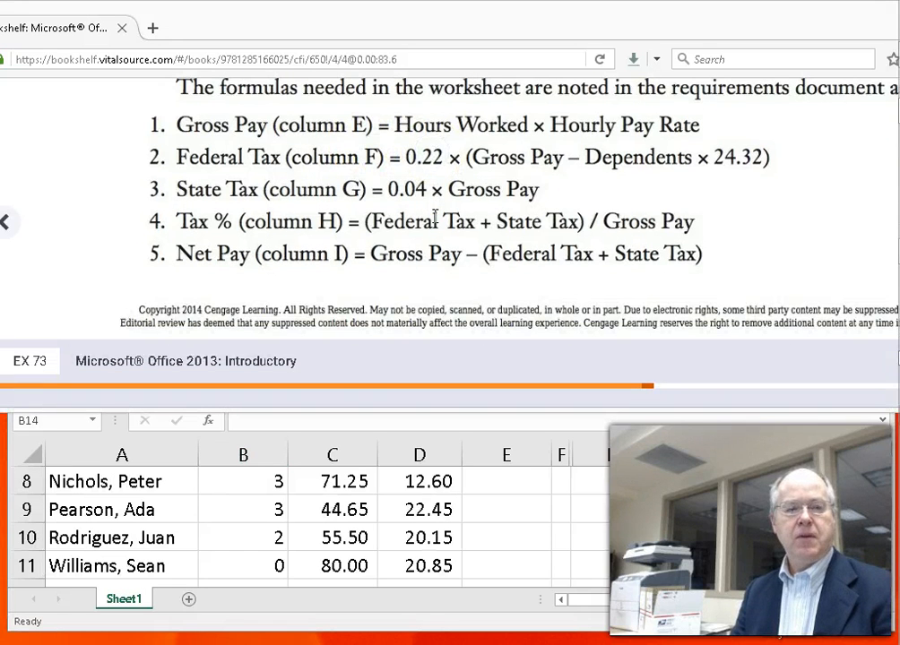
click(509, 485)
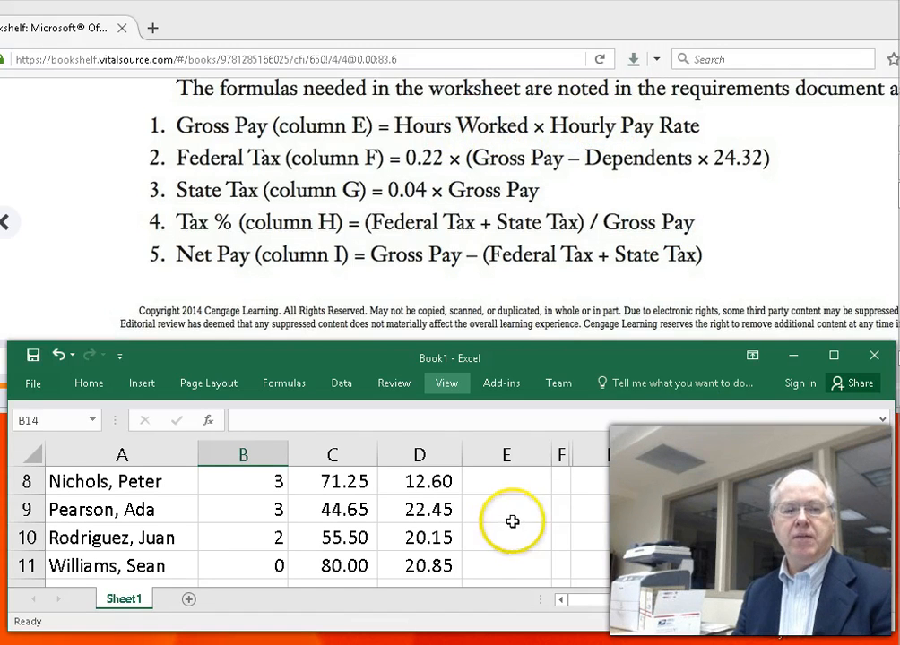
Step: Reveal the hidden Tax% column H and widen the collapsed Federal Tax column F
scroll(518, 520, up, 1)
scroll(518, 520, up, 1)
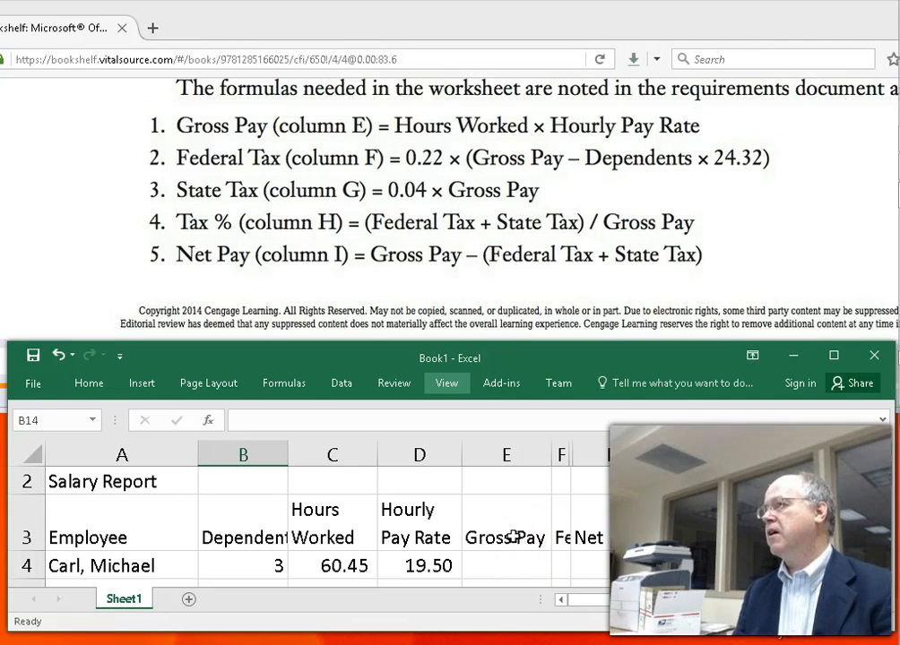
drag(584, 450, 759, 444)
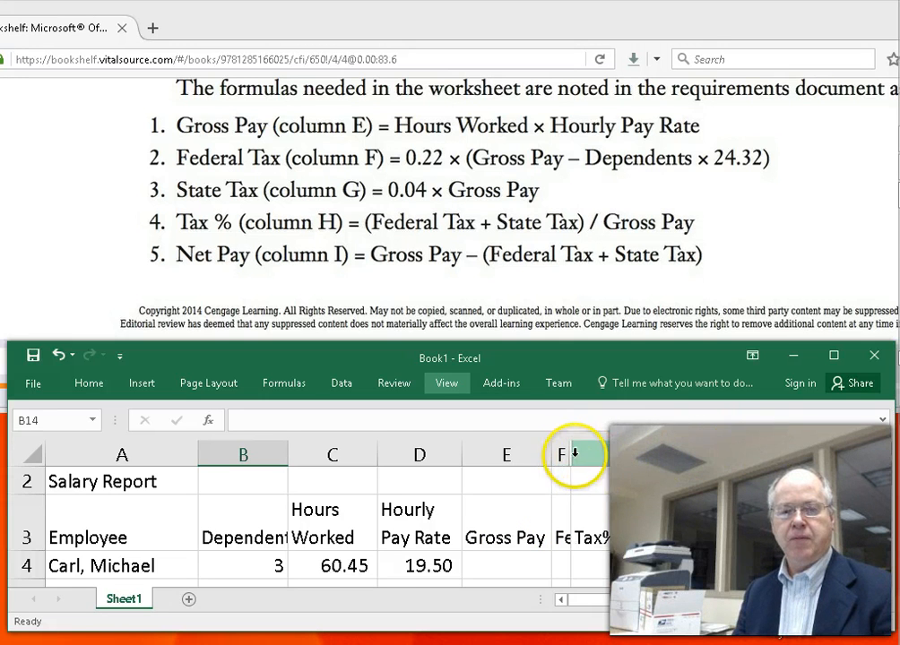
drag(569, 455, 703, 454)
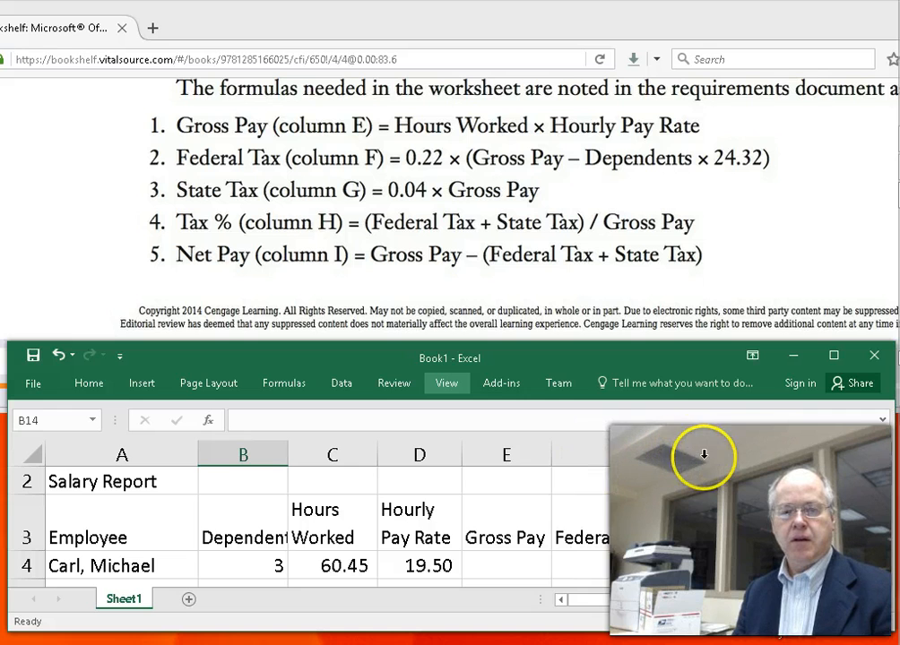
right_click(695, 457)
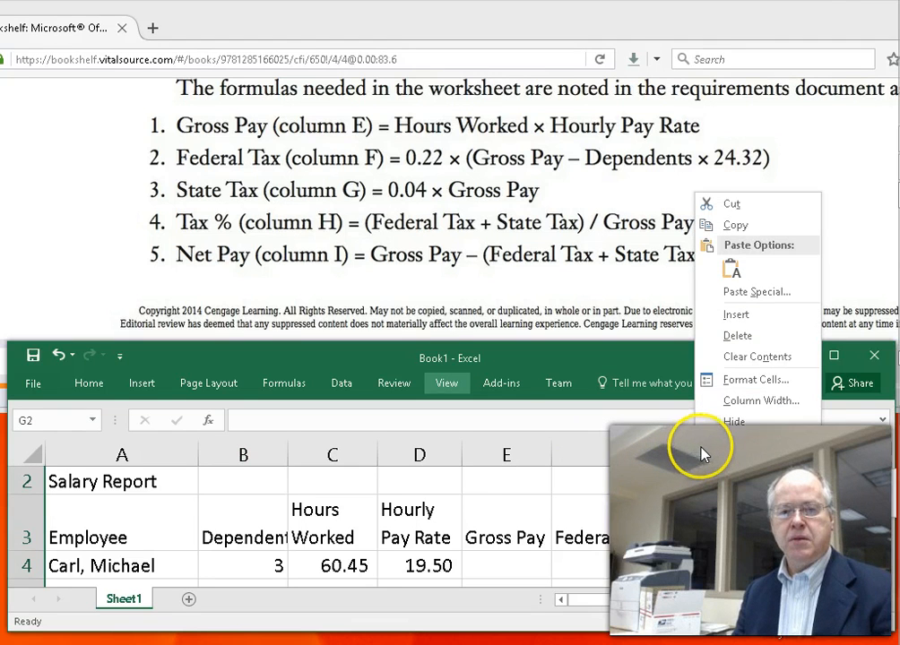
key(Escape)
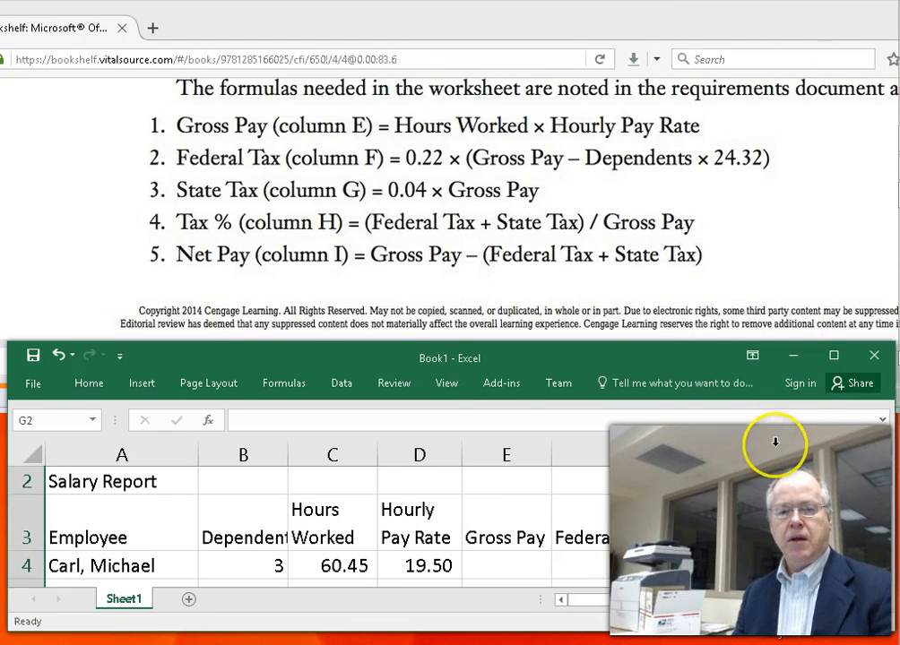
Step: Enter the Gross Pay formula =C4*D4 in cell E4, multiplying hours worked by hourly pay rate
scroll(563, 521, down, 1)
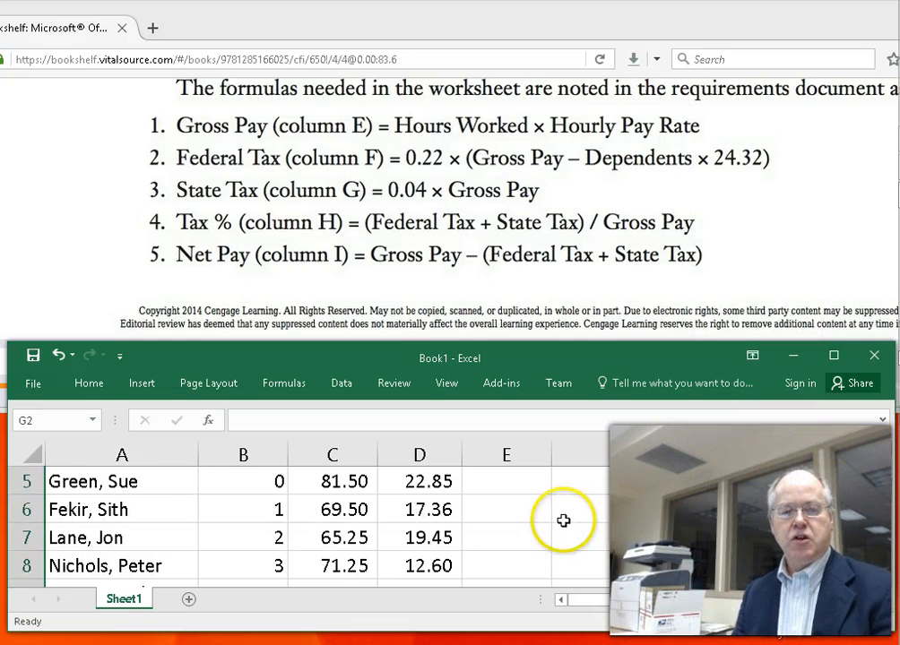
scroll(563, 521, up, 1)
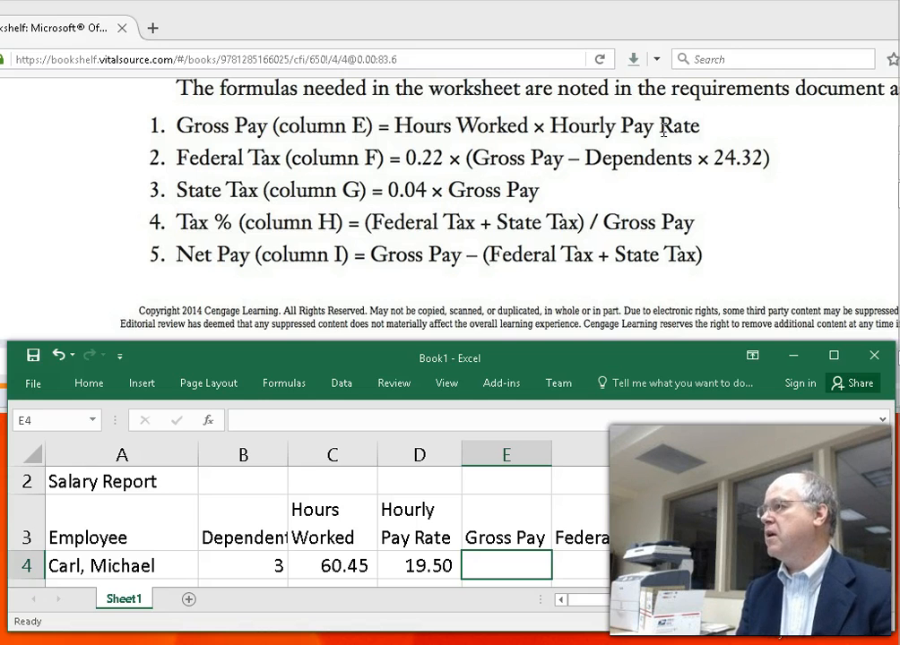
text(=)
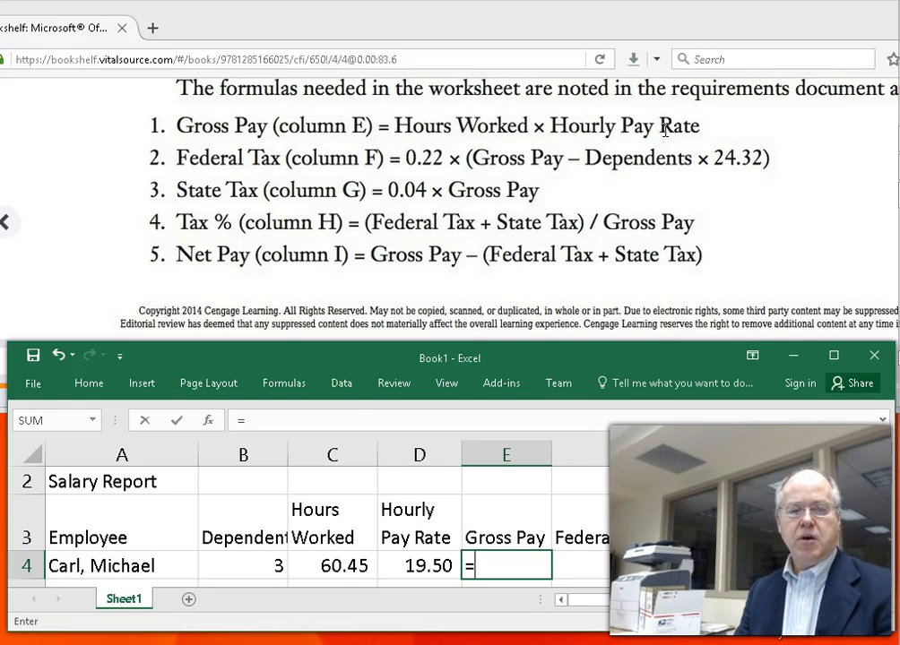
click(335, 563)
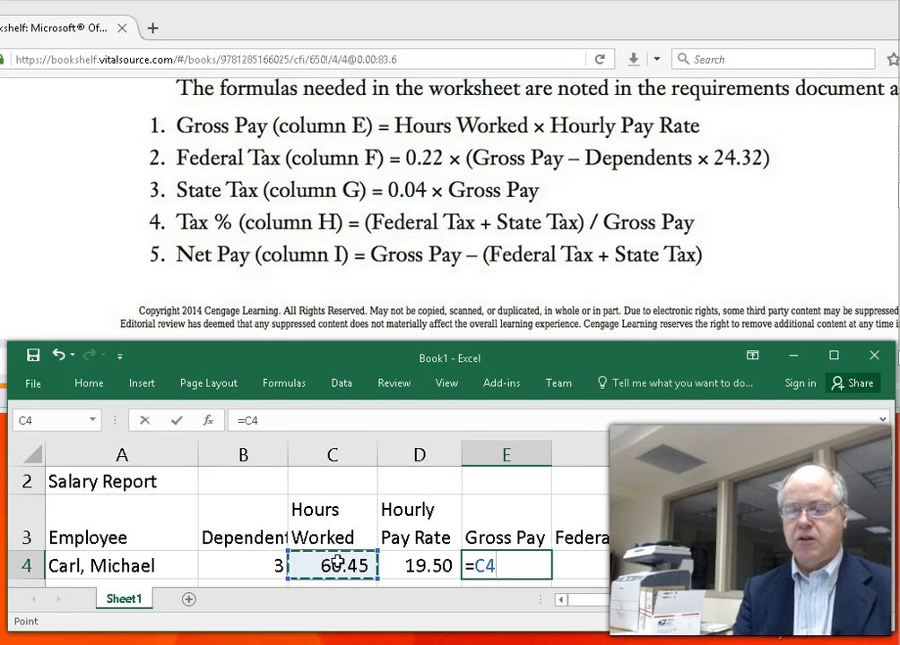
text(*)
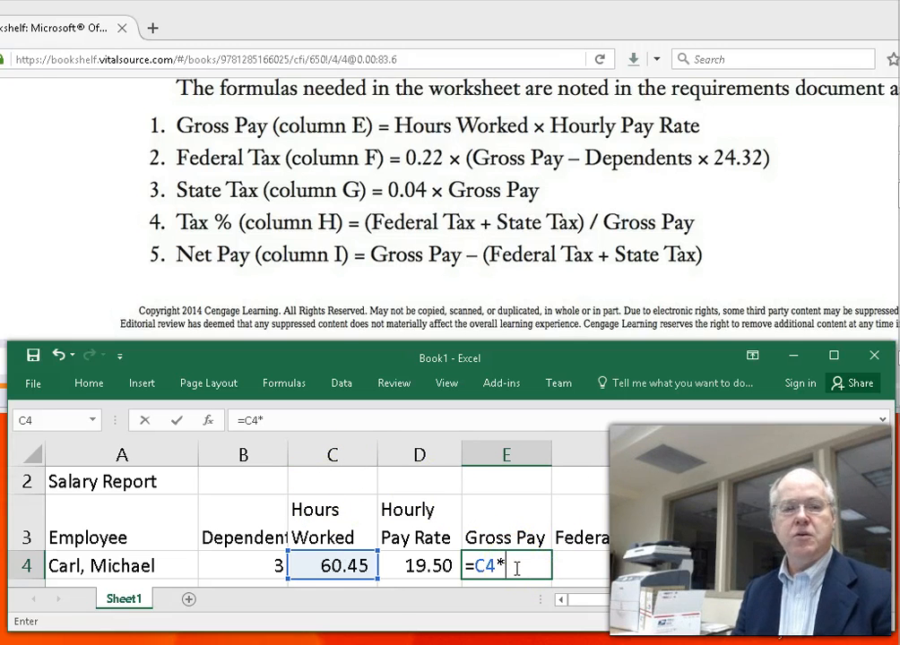
click(437, 563)
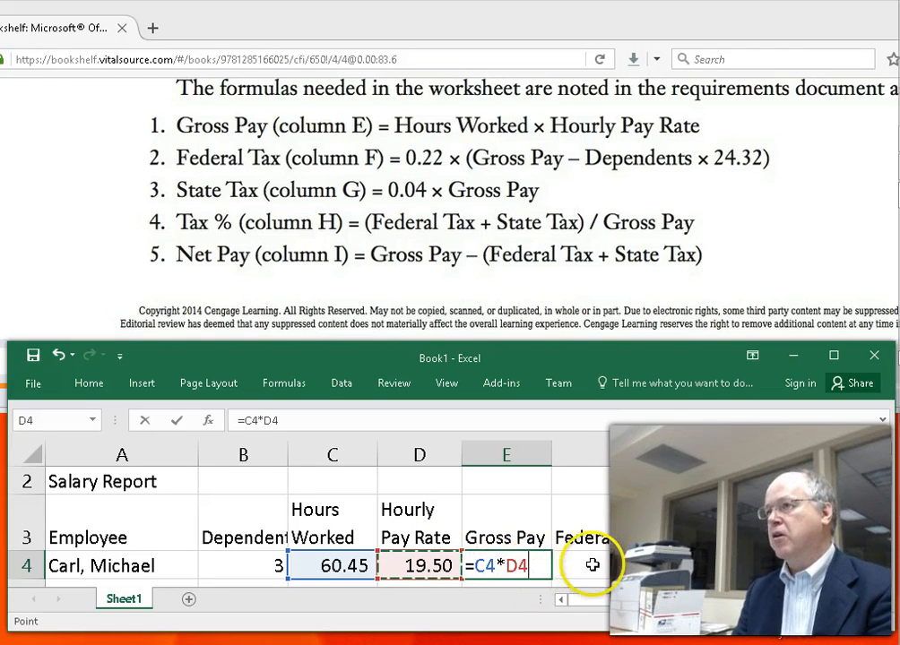
key(Return)
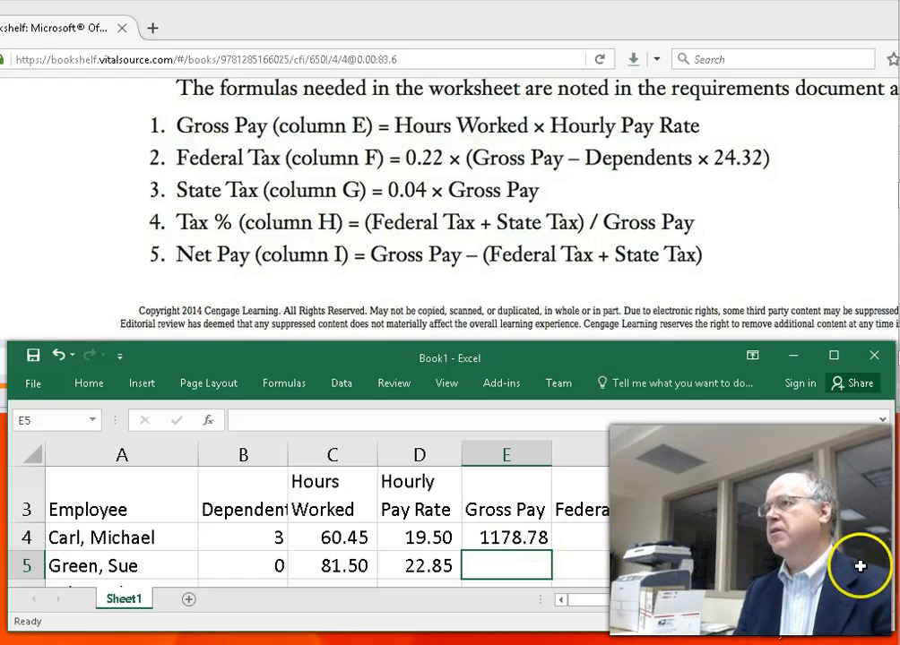
Step: Enter the Federal Tax formula =0.22*(E4-B4*24.32) in cell F4
click(598, 536)
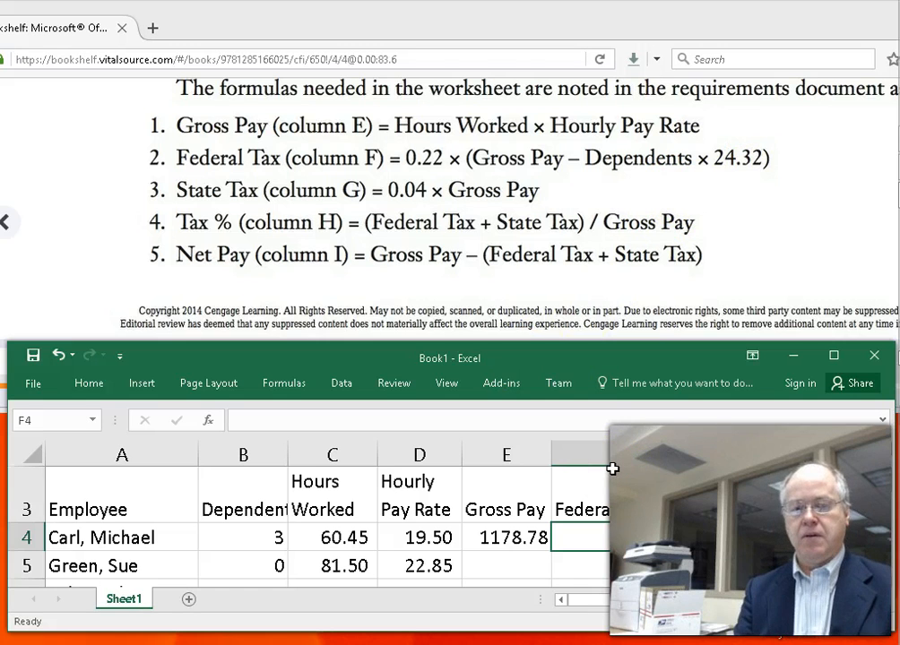
text(=)
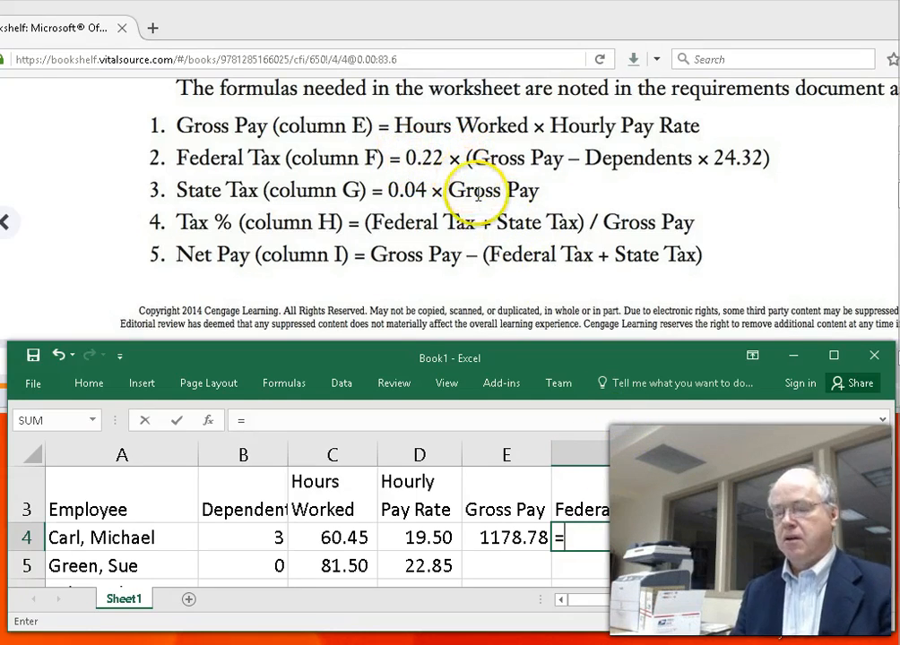
text(0.22*()
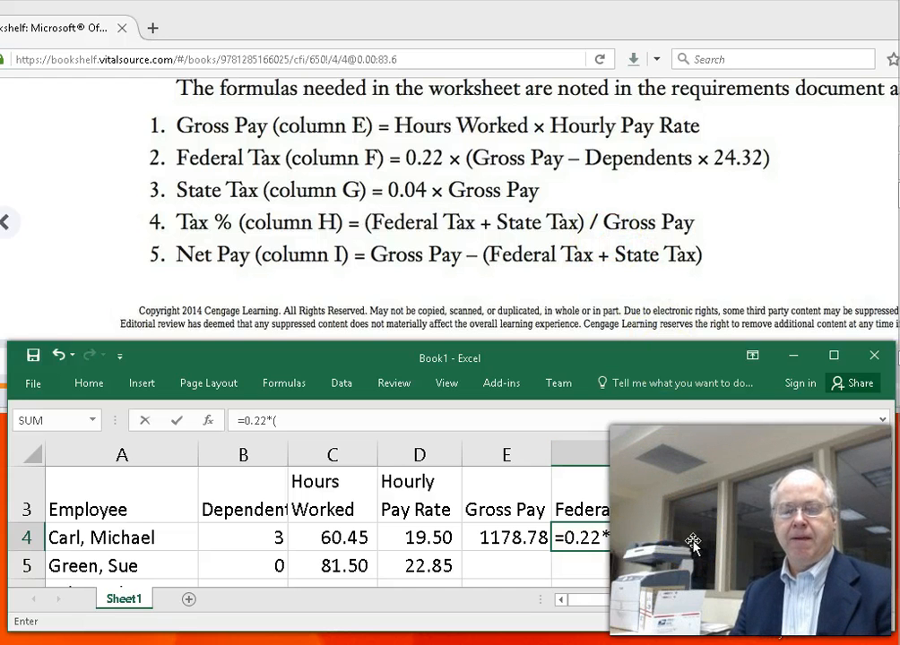
click(507, 537)
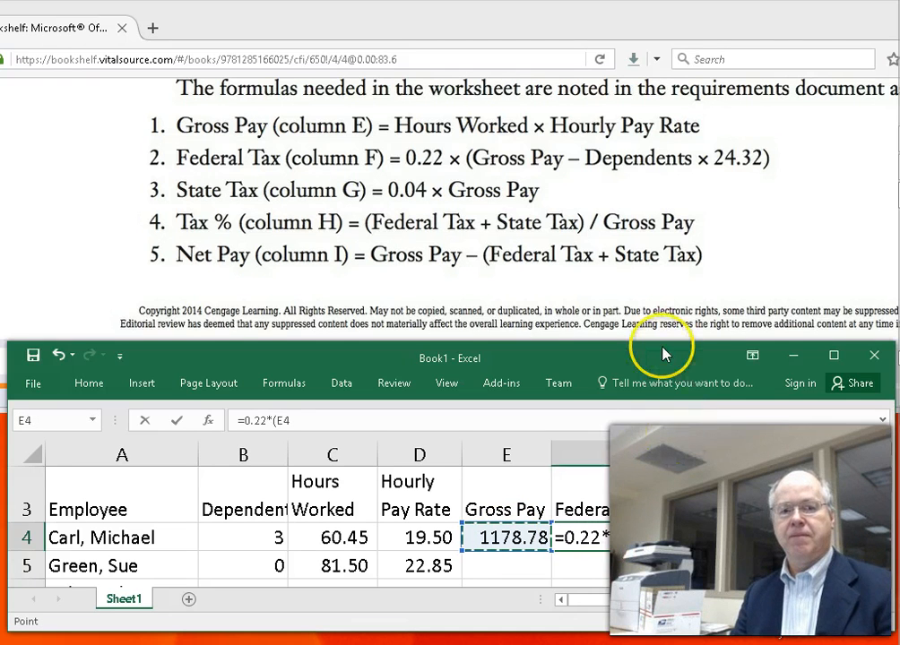
text(-)
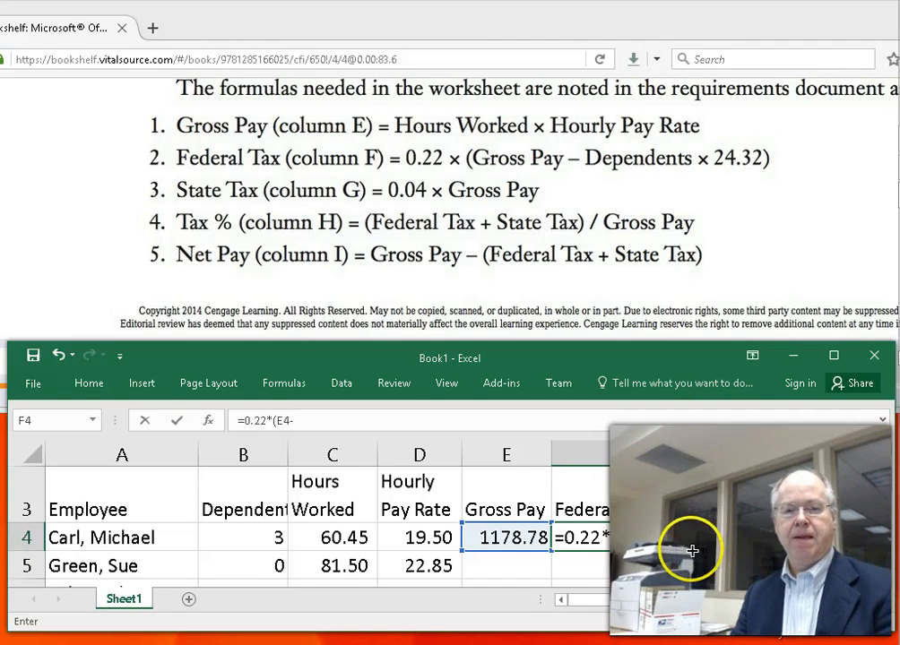
click(266, 542)
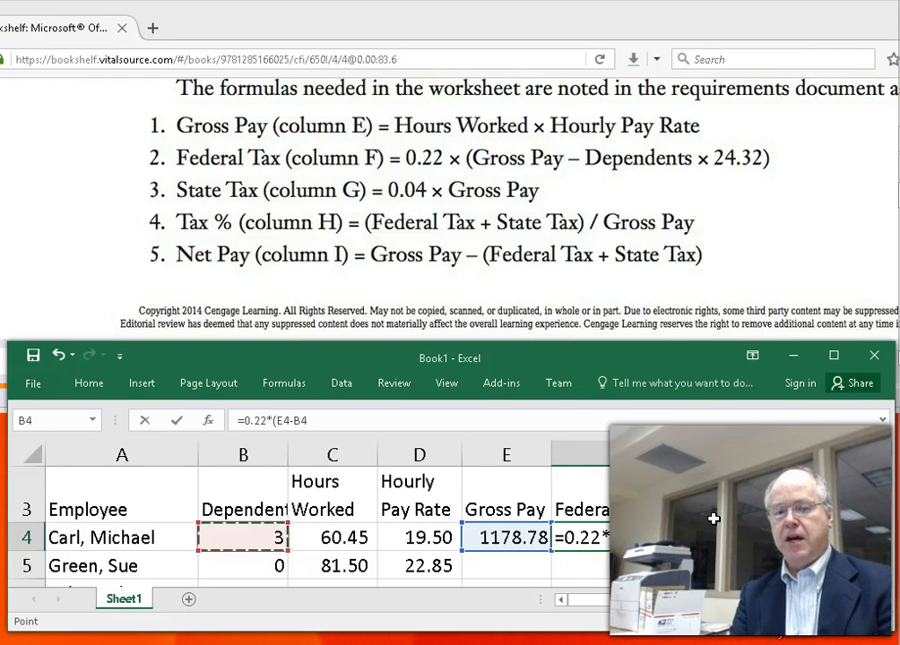
text(*)
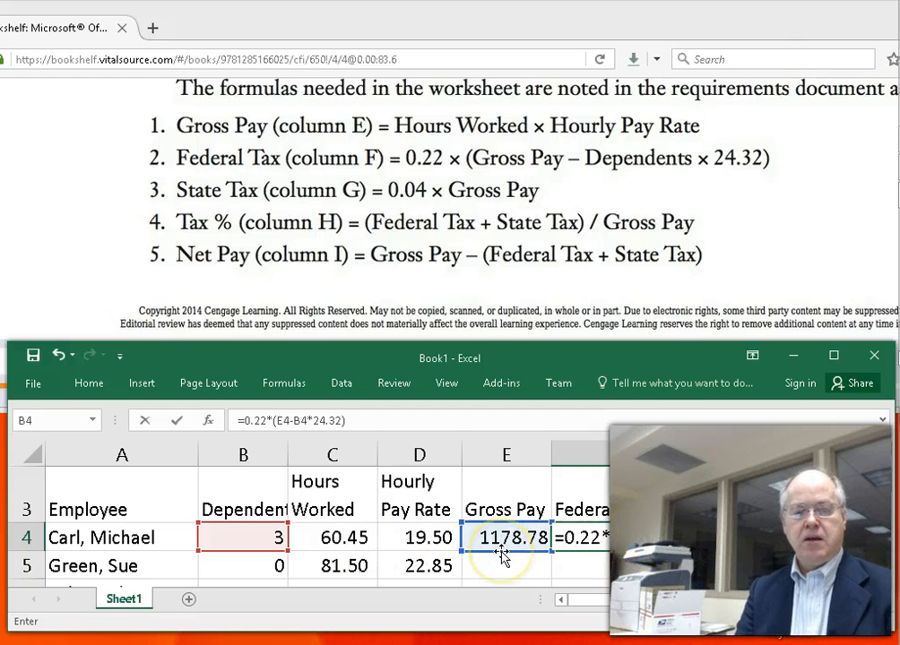
key(Return)
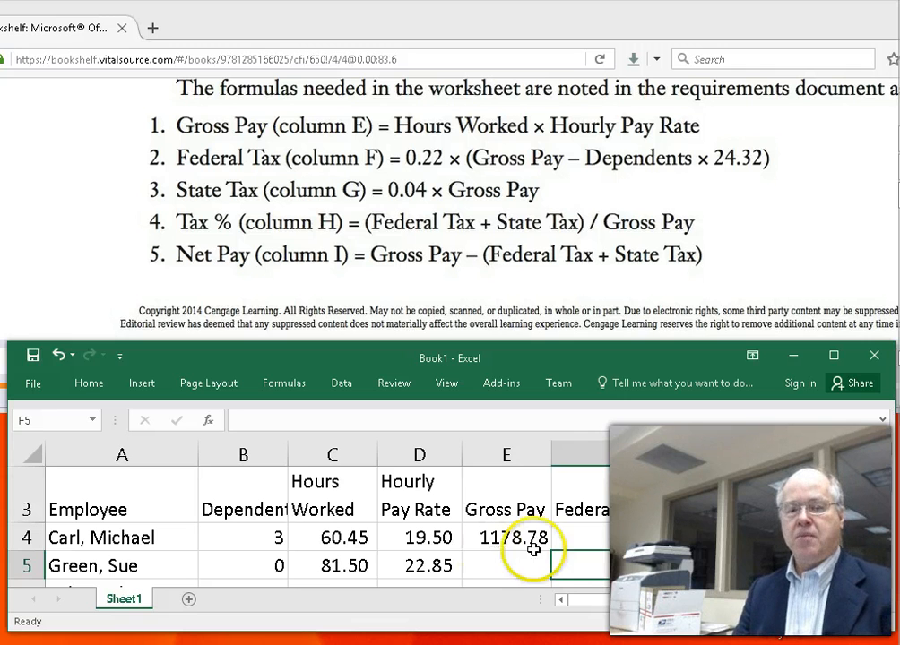
Step: Narrow column F so the federal tax amount in cell F4 sits closer to Gross Pay
click(638, 537)
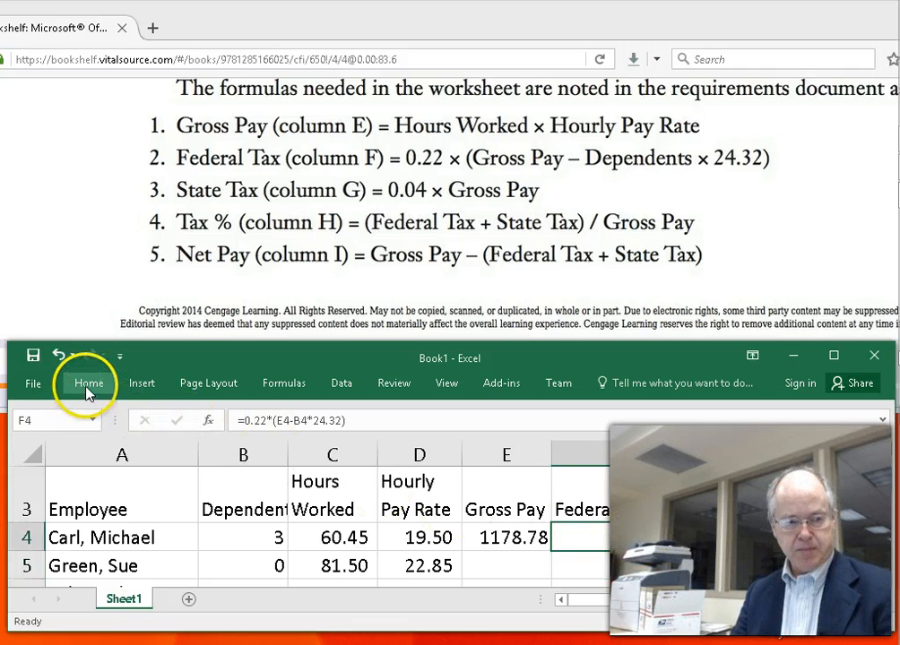
click(87, 392)
click(472, 430)
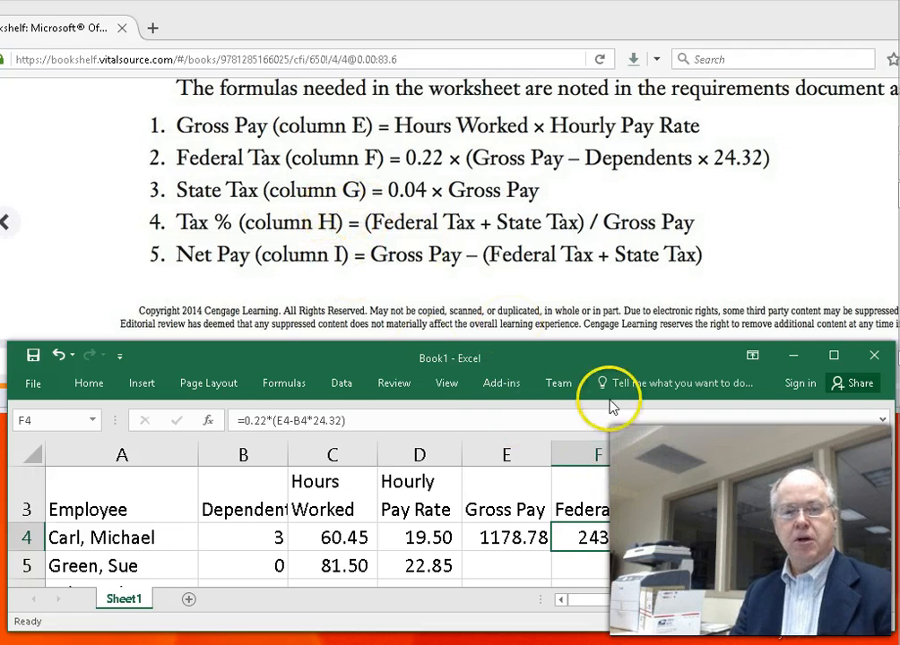
Step: Enter the State Tax formula =.04*E4 in cell G4, taking 4% of gross pay
click(690, 537)
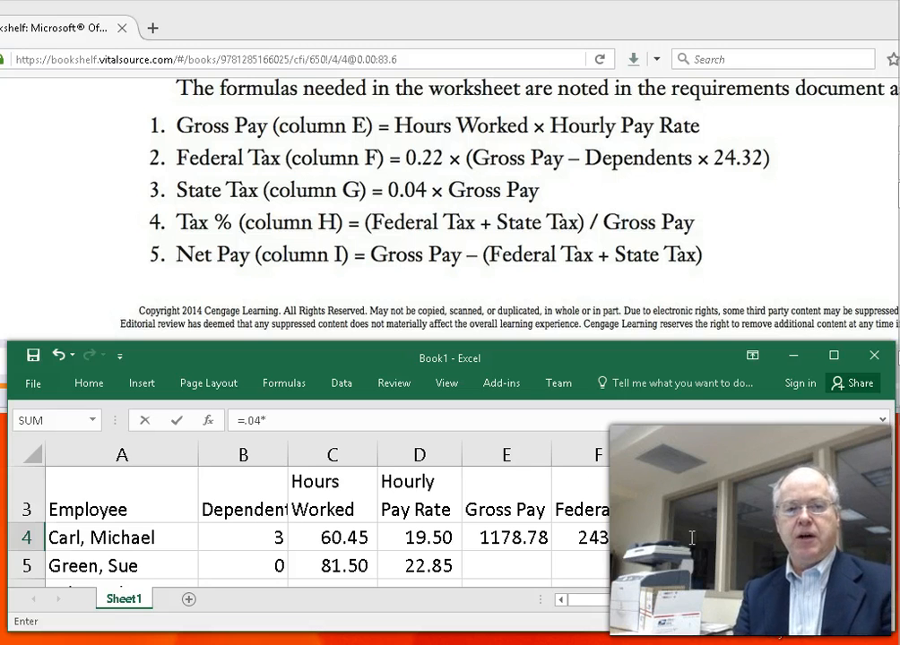
click(512, 537)
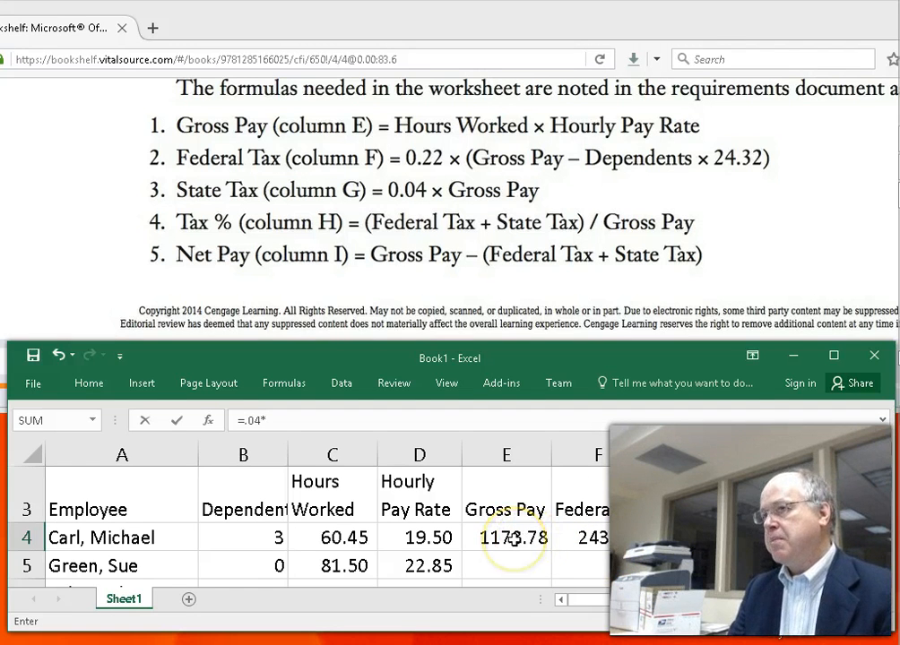
click(512, 537)
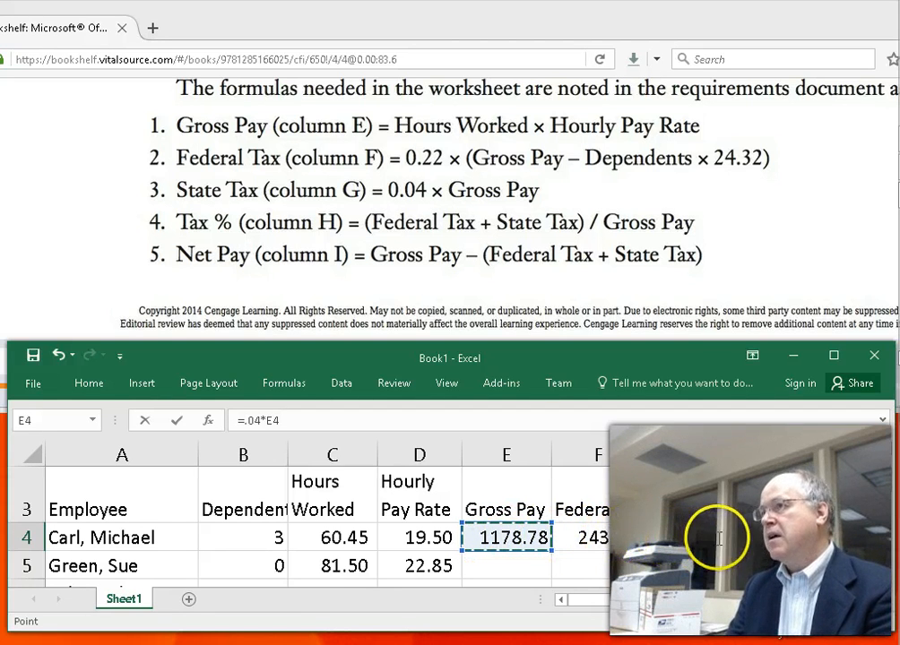
key(Return)
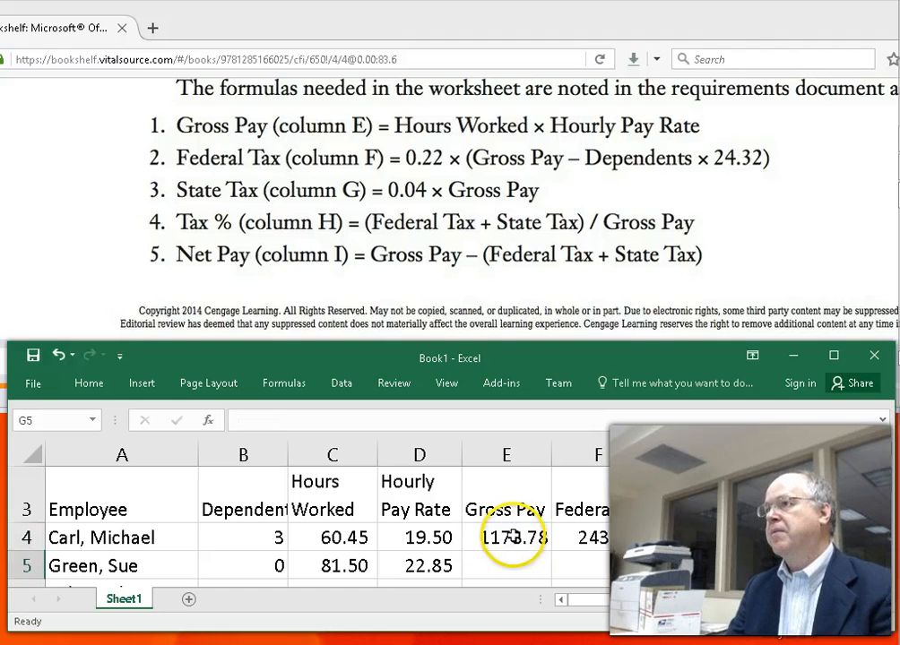
Step: Inspect the State Tax formula in G4 and the Federal Tax formula in F4, leaving edit mode each time without changes
double_click(701, 535)
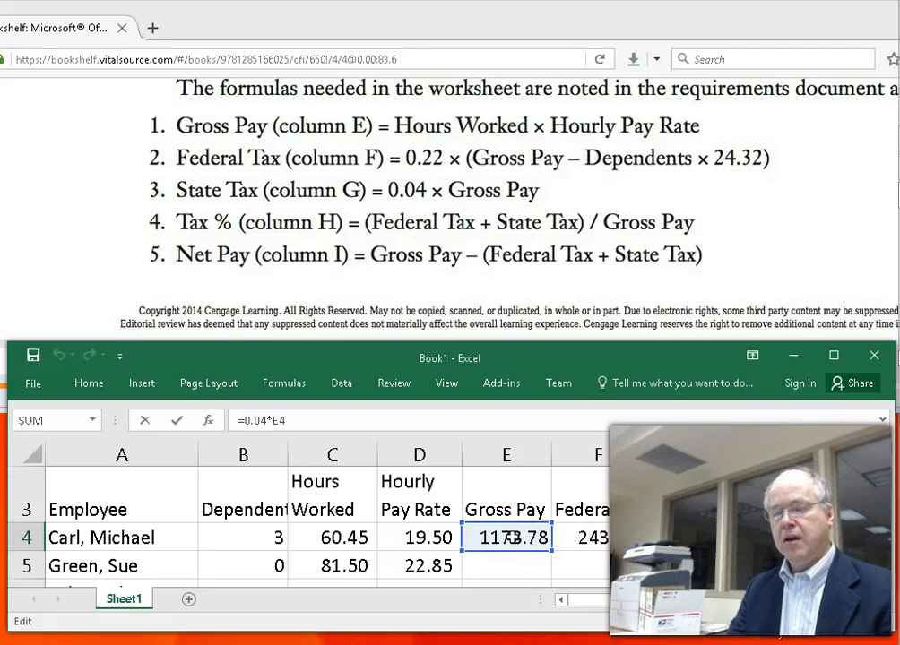
key(Escape)
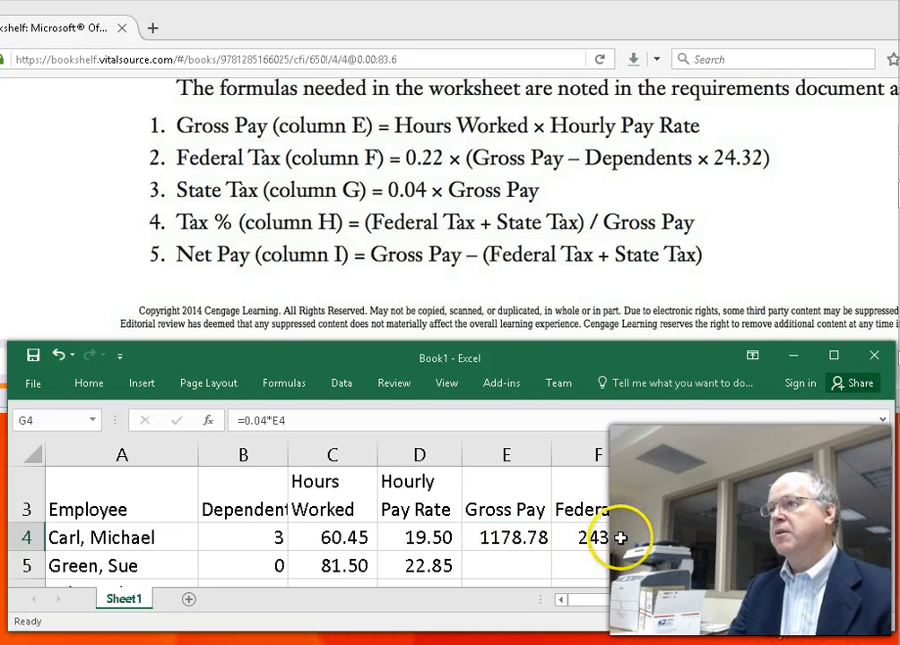
double_click(599, 538)
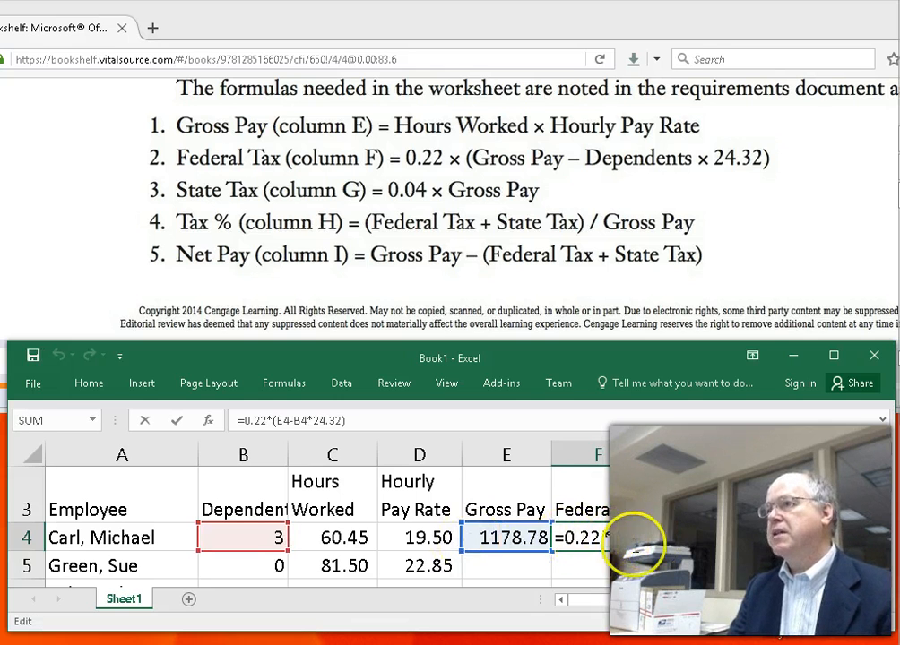
key(Escape)
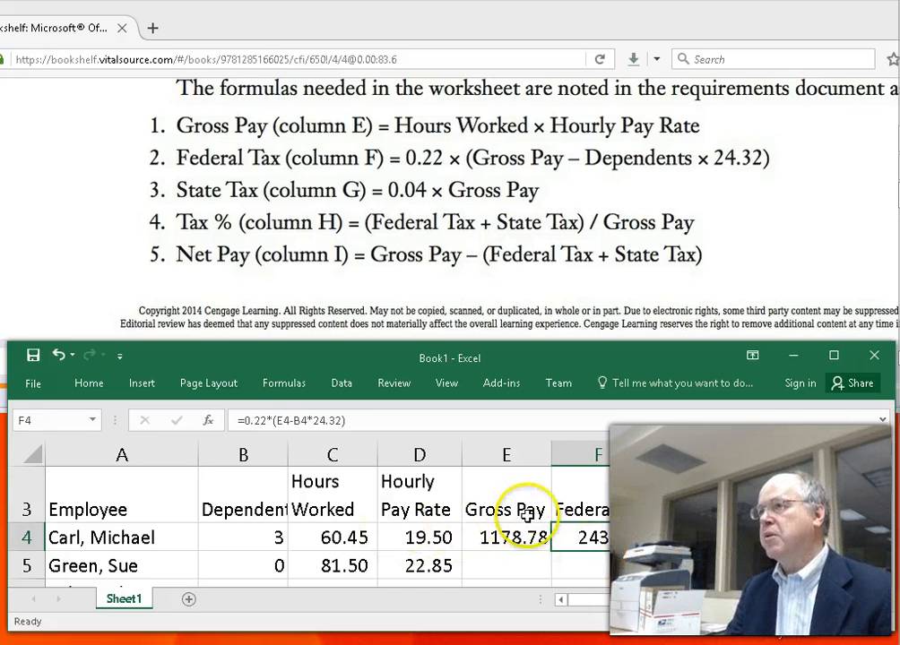
Step: Enter the Tax% formula =(F4-G4)/E4 in cell H4
click(751, 537)
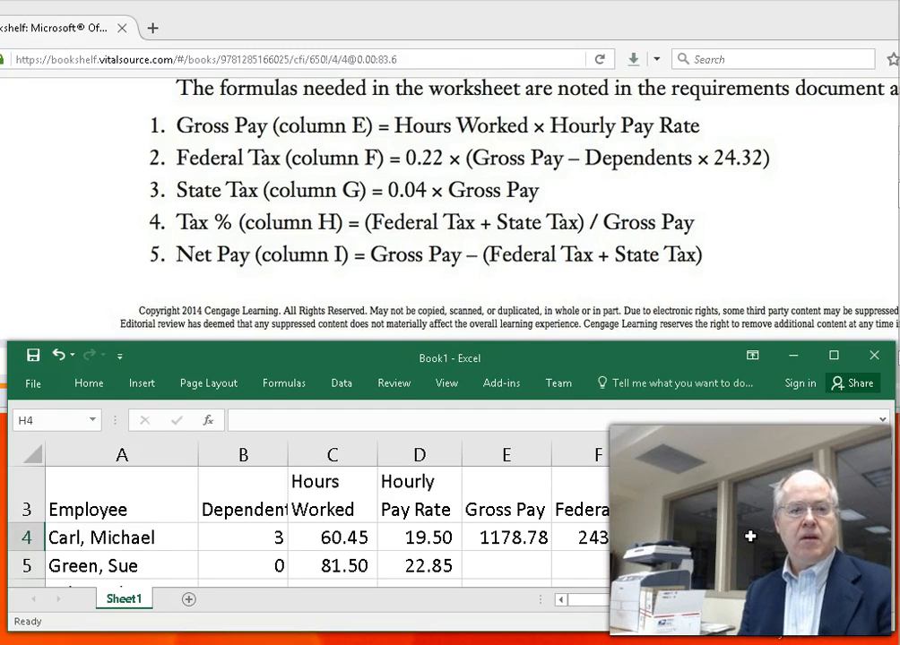
text(=()
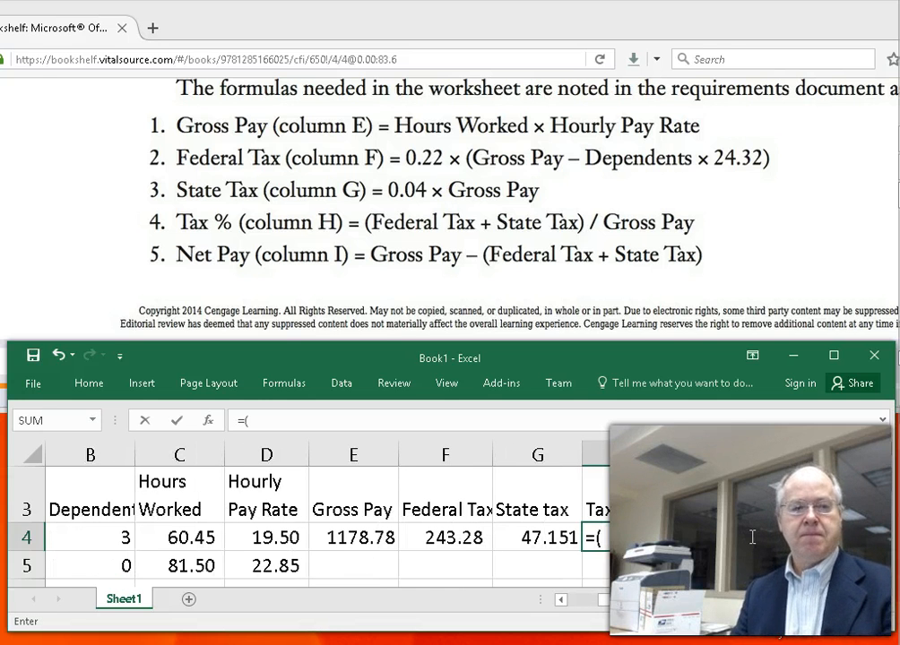
click(433, 538)
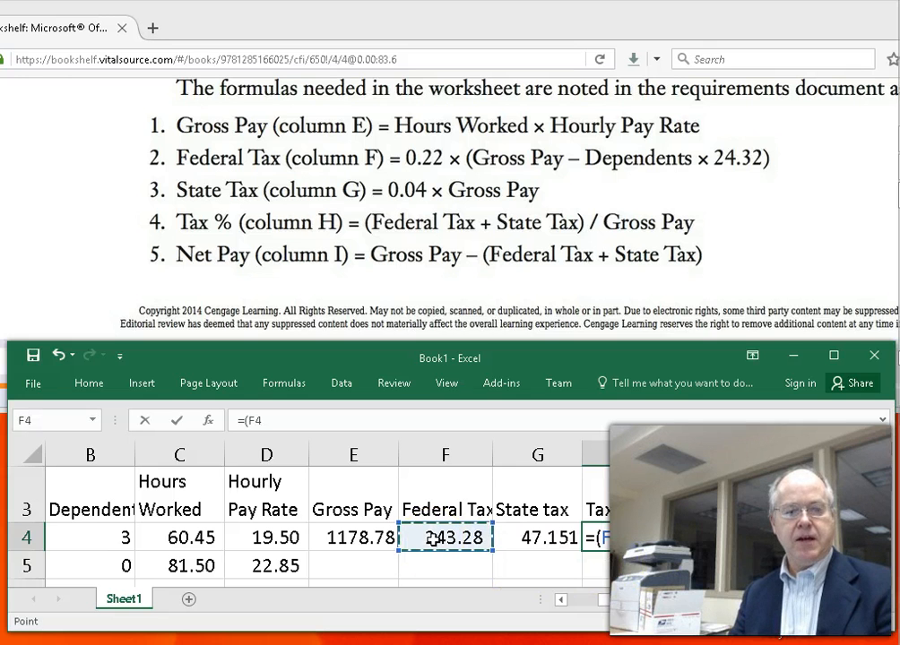
text(-)
click(525, 536)
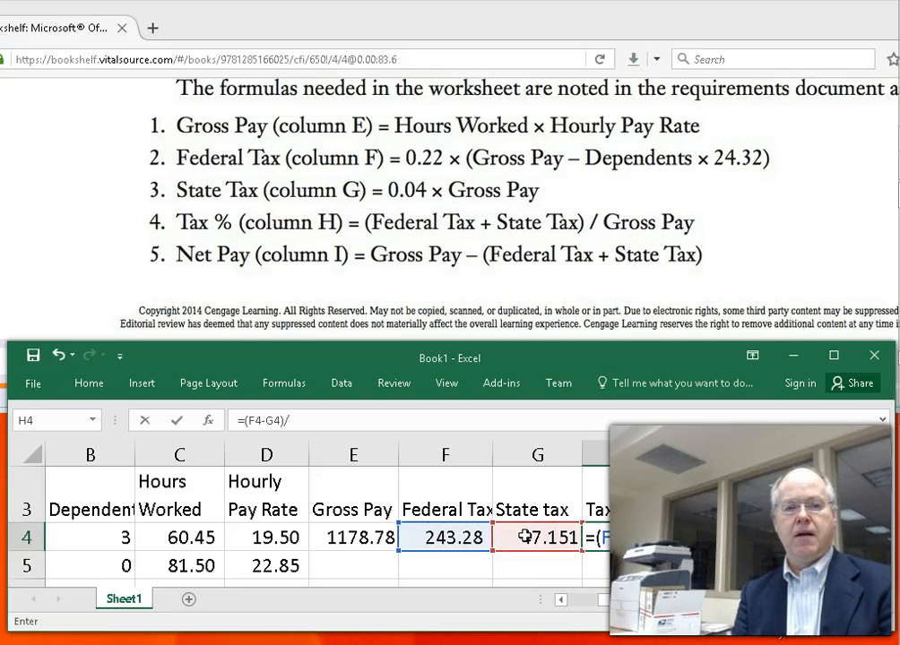
click(350, 538)
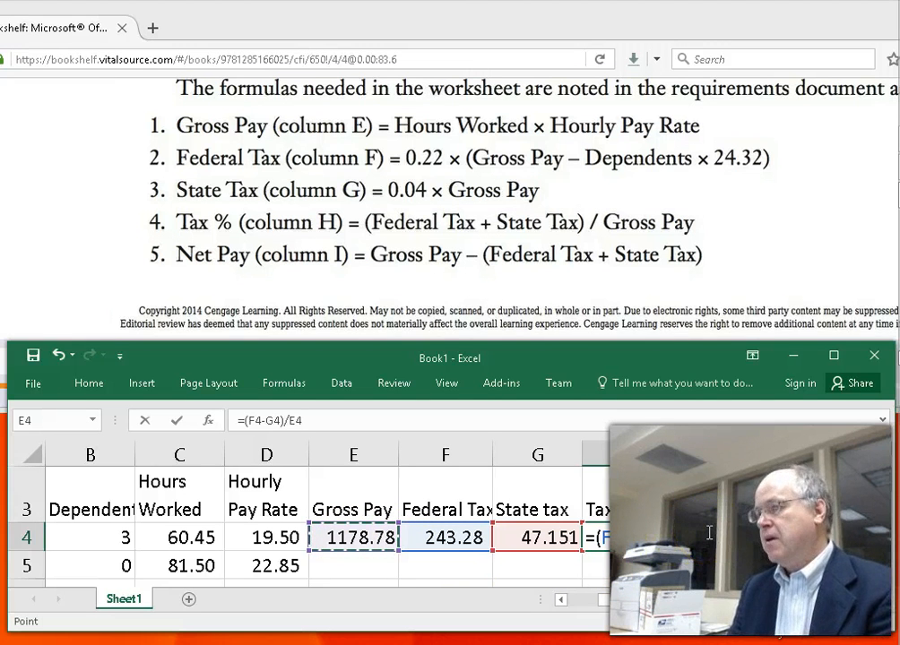
key(Return)
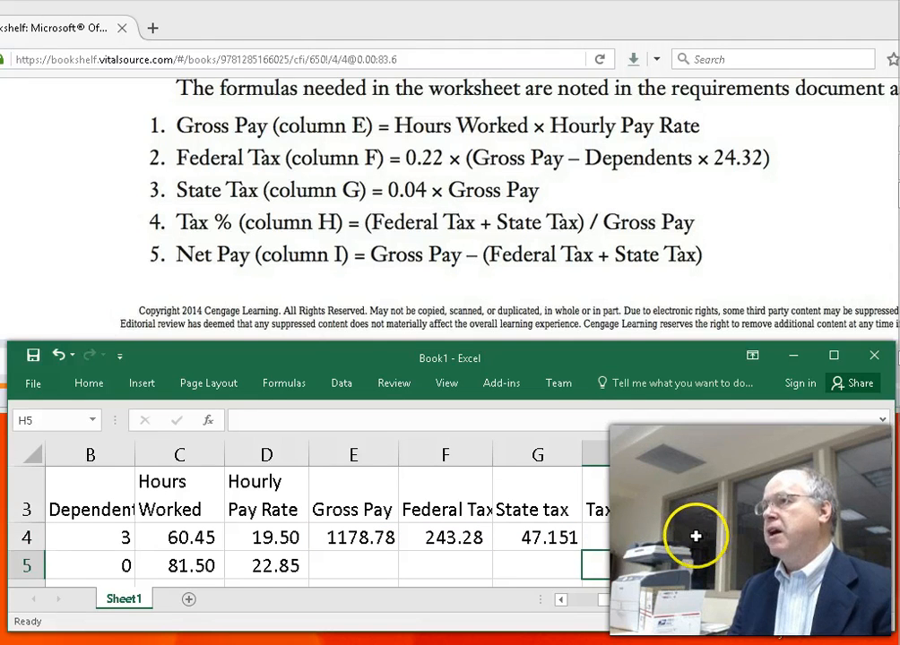
Step: Format the Tax% result in cell H4 as a percentage and widen column H to fit it
key(Up)
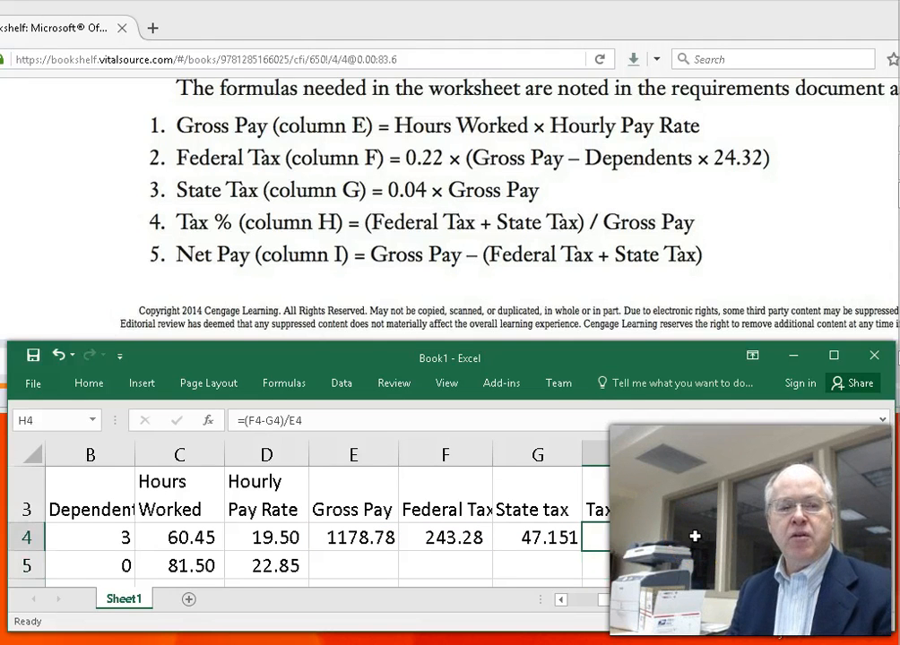
click(88, 383)
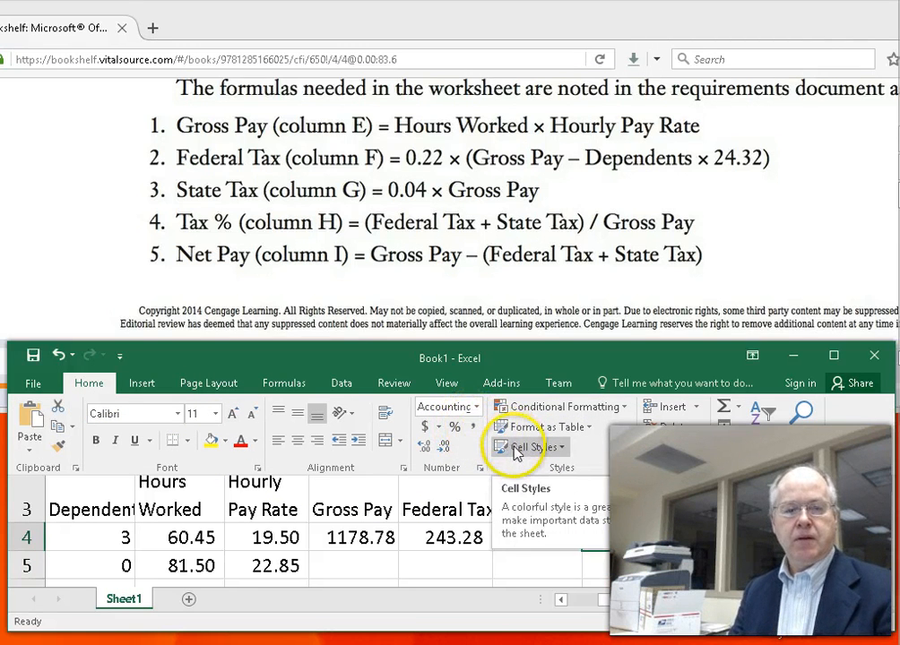
click(443, 454)
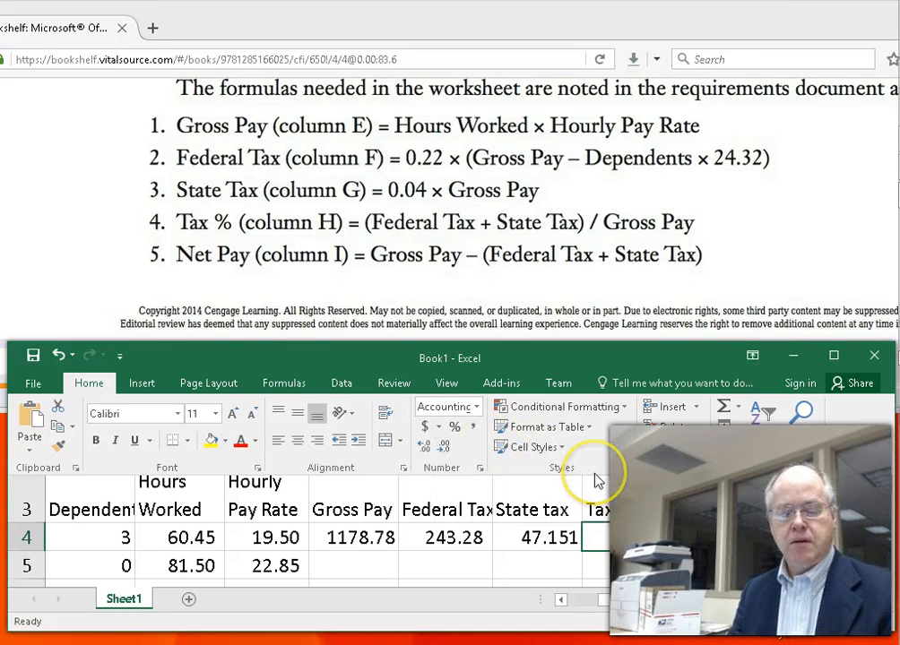
click(747, 572)
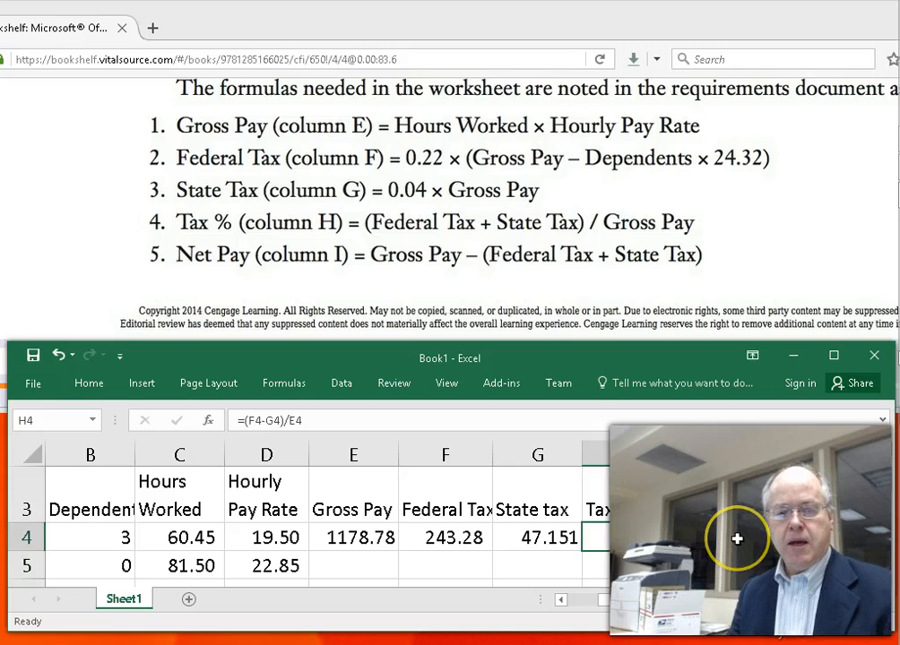
click(89, 383)
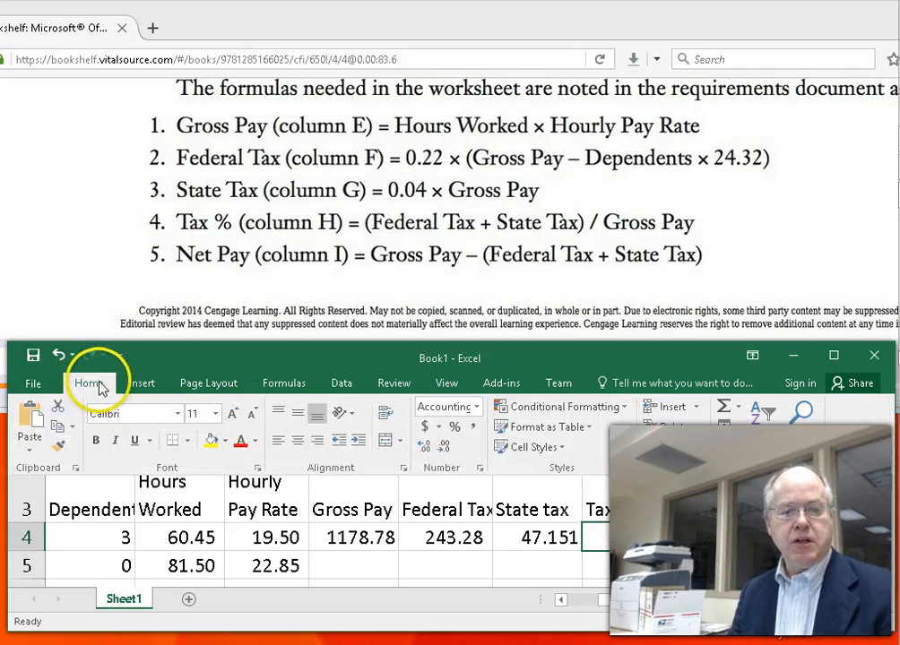
click(455, 427)
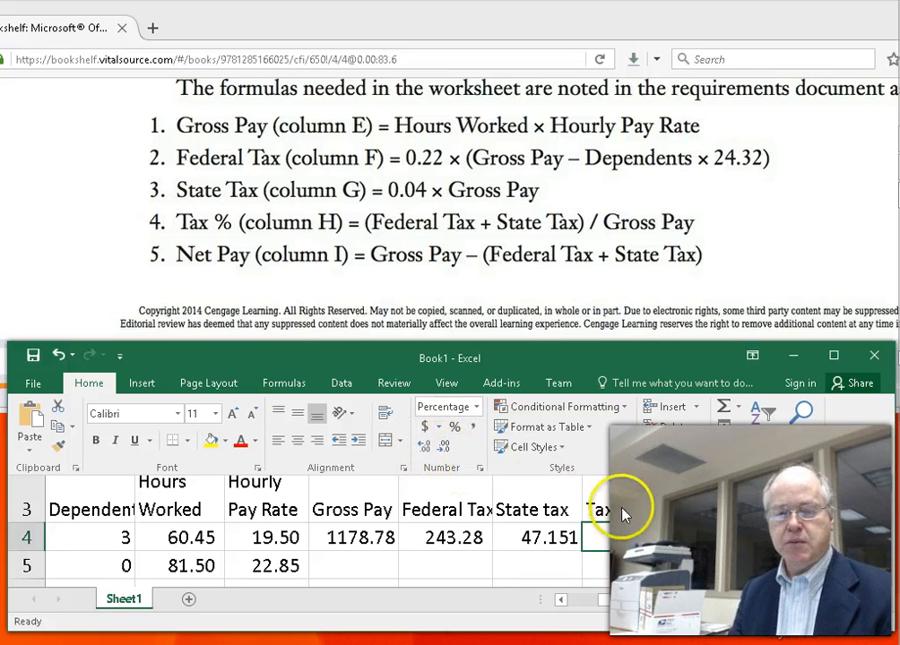
key(ctrl+F1)
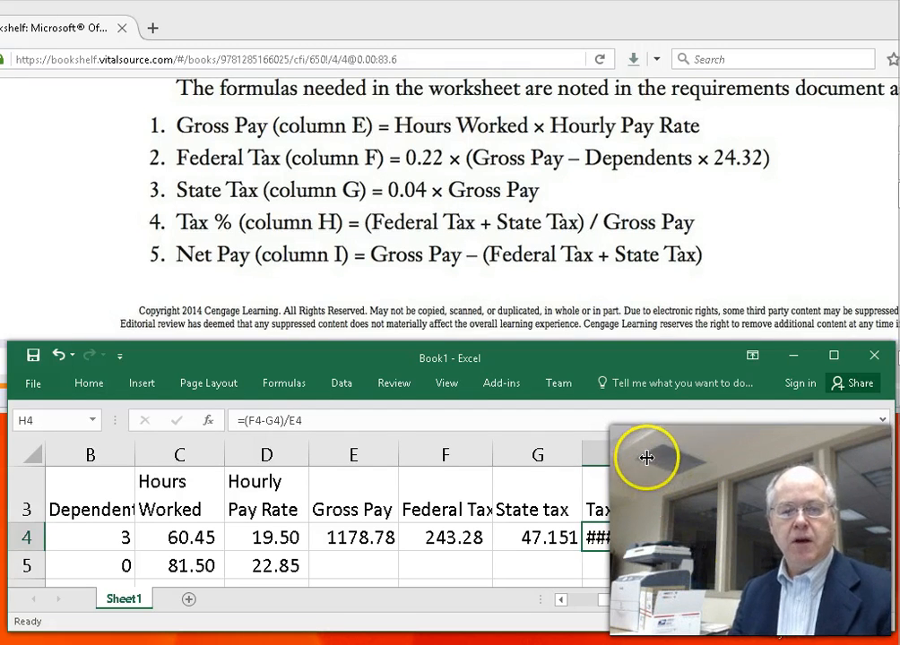
drag(649, 456, 665, 455)
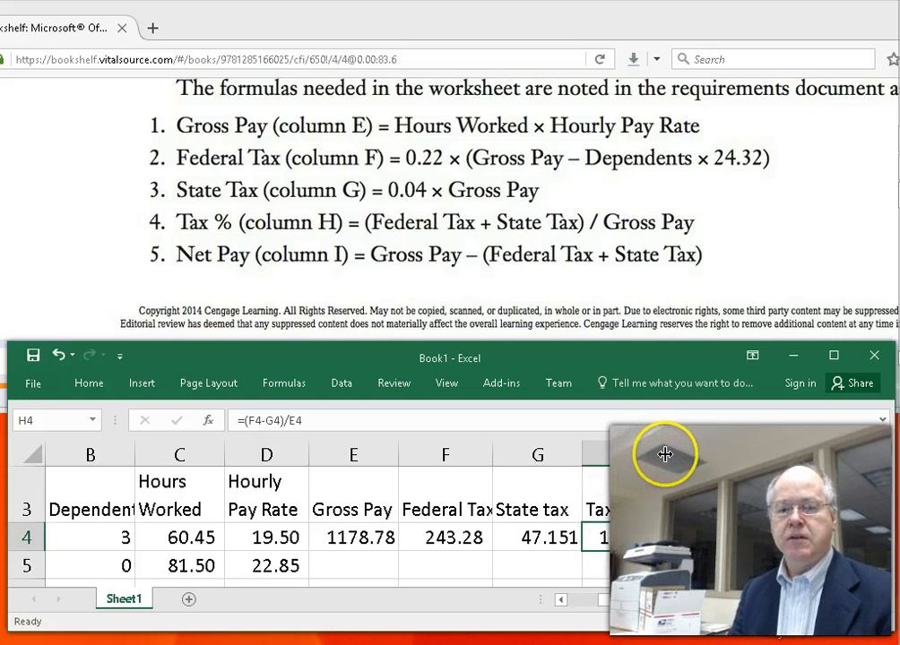
Step: Enter the Net Pay formula =E4-(F4+G4) in cell I4, subtracting both taxes from gross pay
click(709, 534)
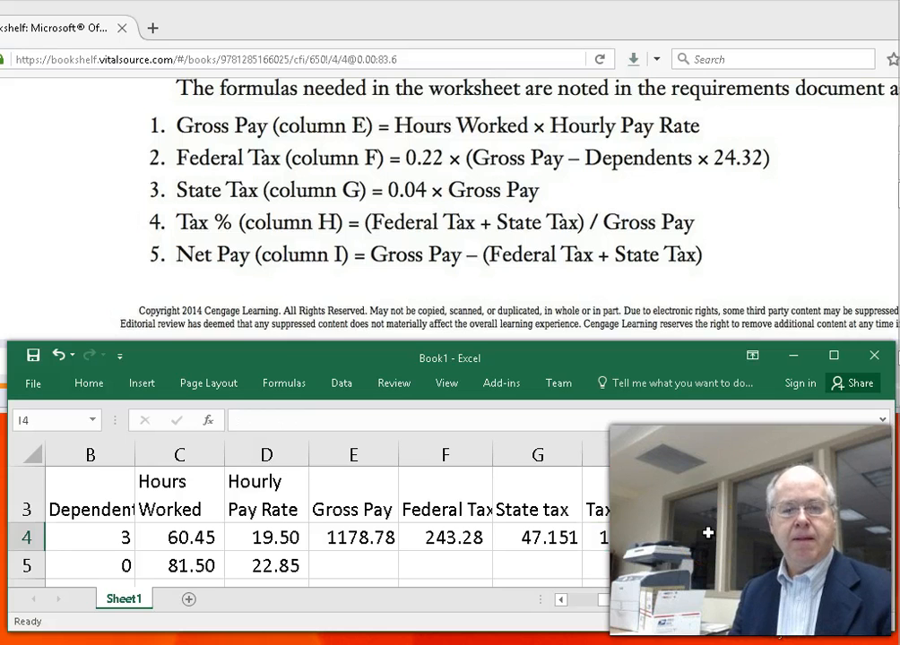
text(=)
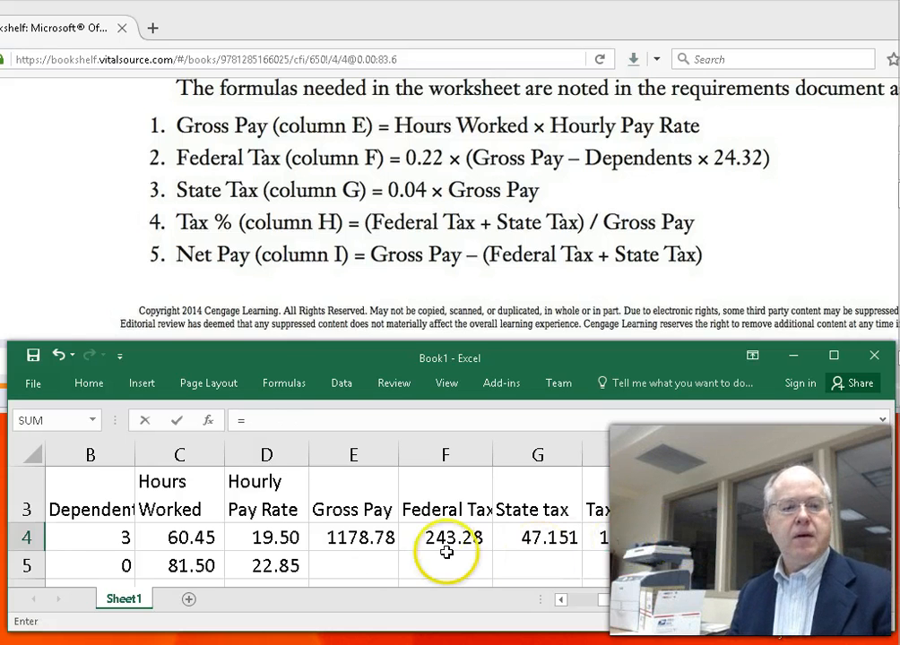
click(345, 538)
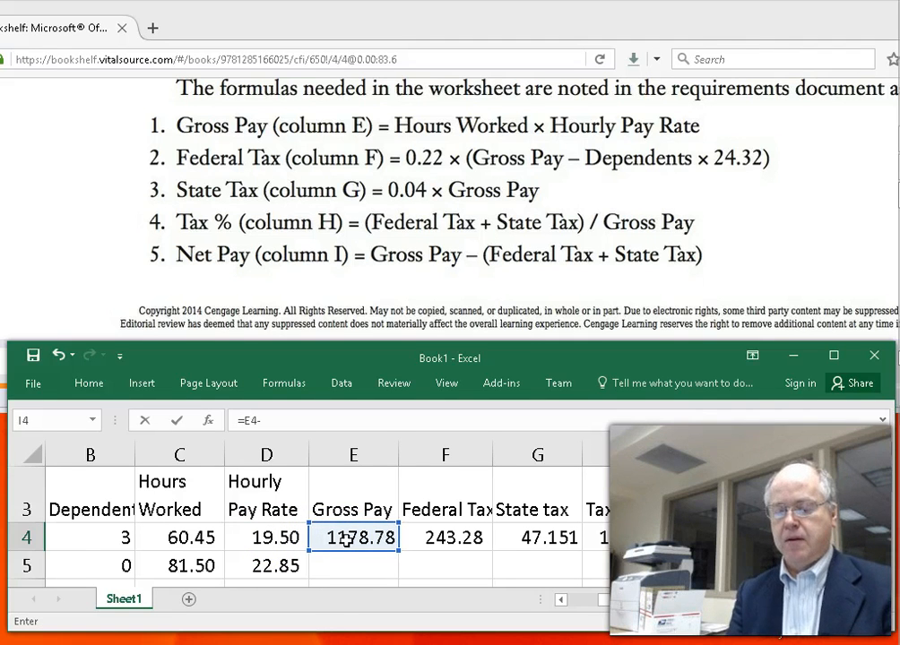
text(-()
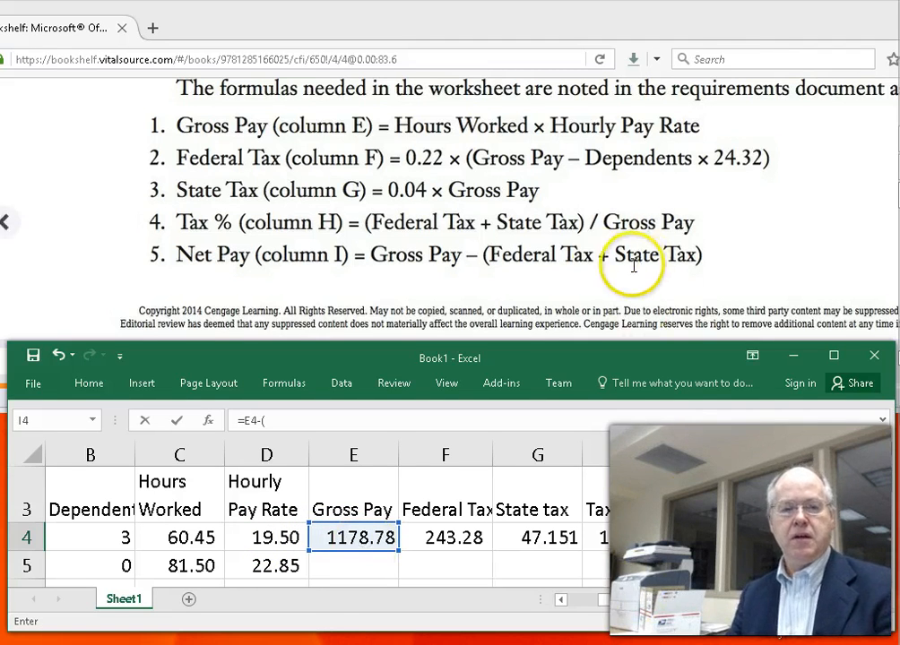
click(445, 538)
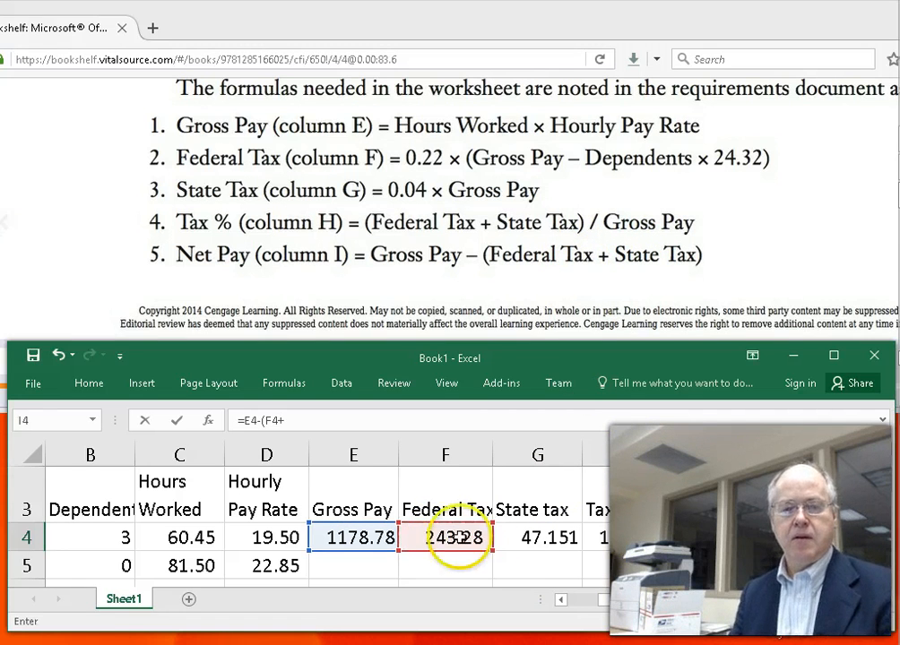
click(539, 541)
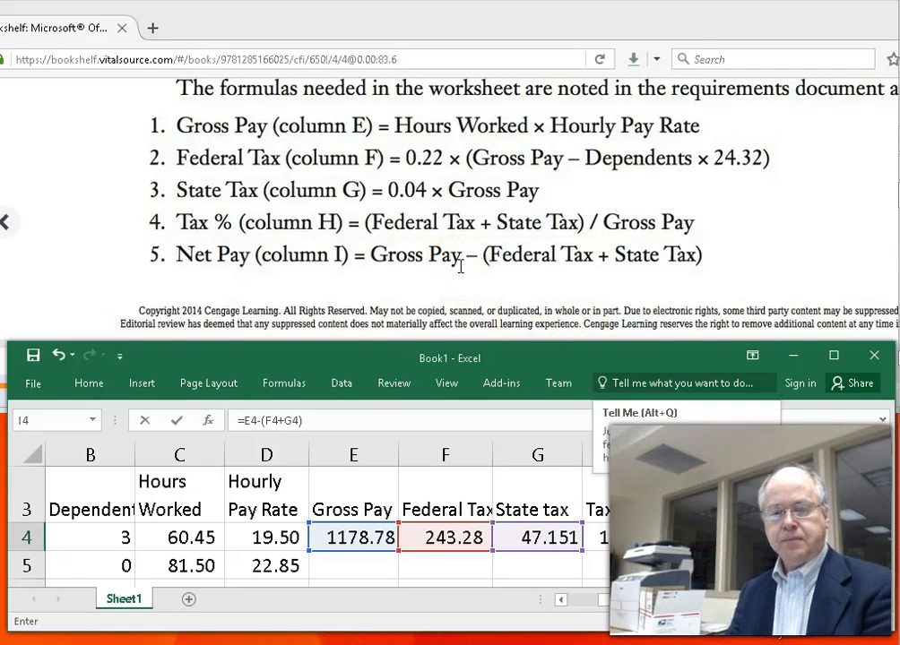
key(Return)
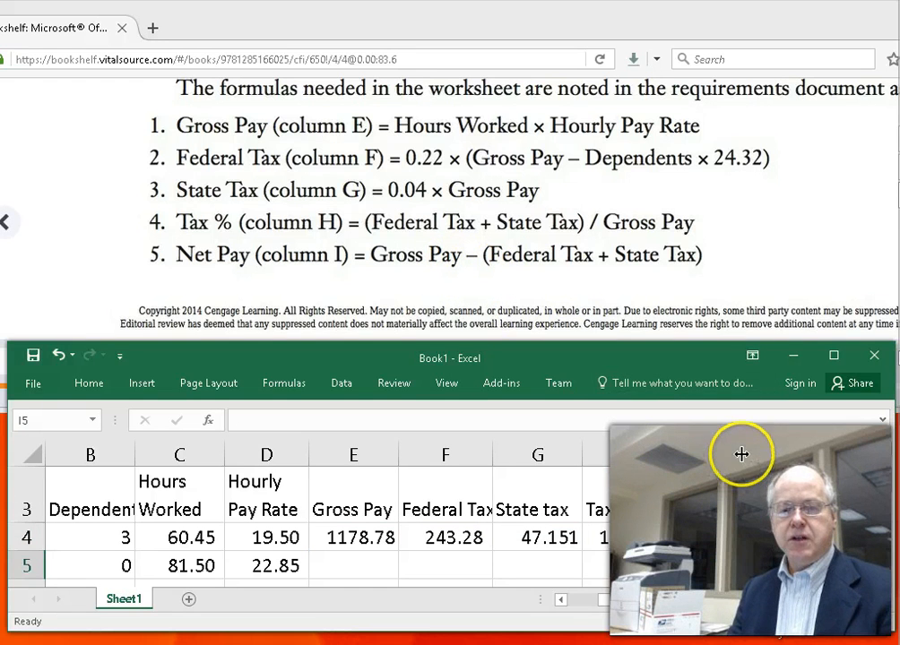
Step: Correct the Tax% formula in cell H4 to =(F4+G4)/E4 so the two taxes are added
click(371, 539)
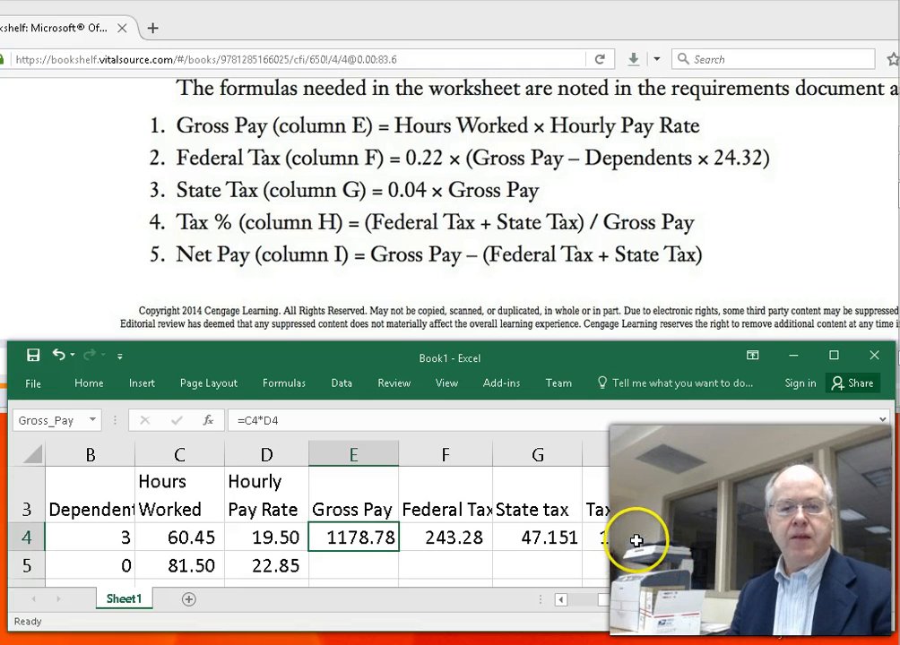
double_click(636, 541)
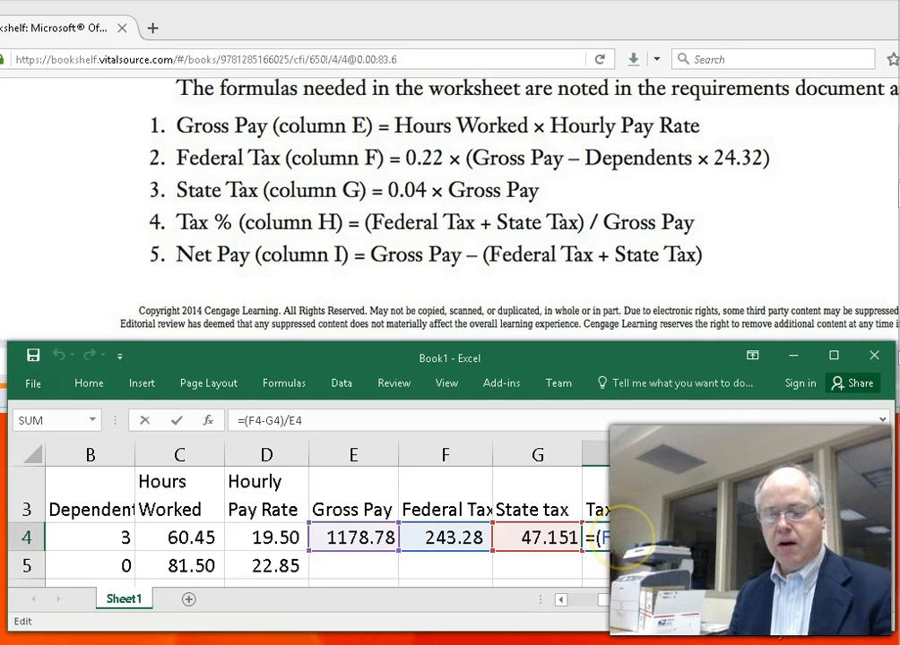
key(BackSpace)
text(+)
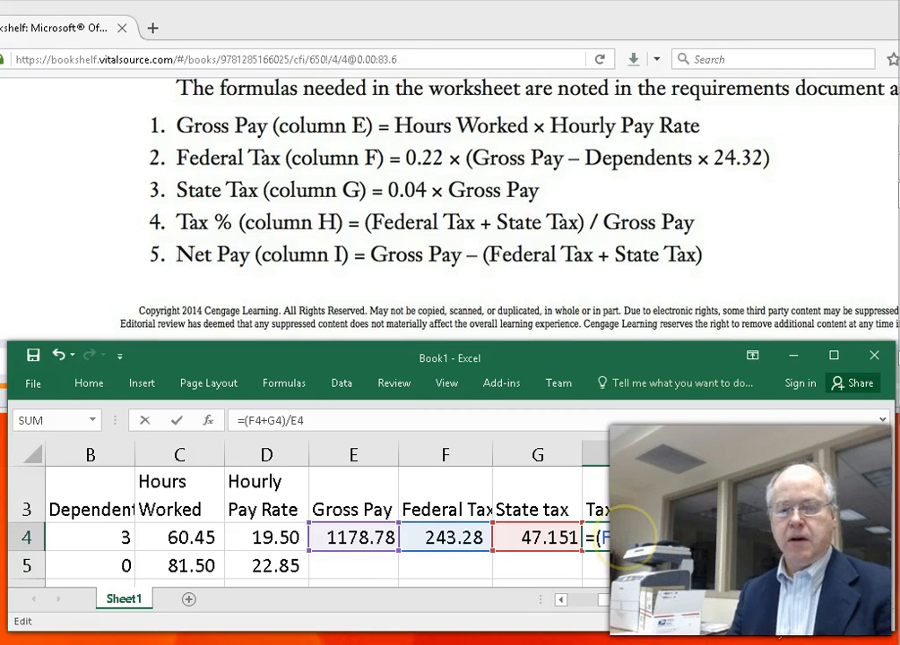
key(Return)
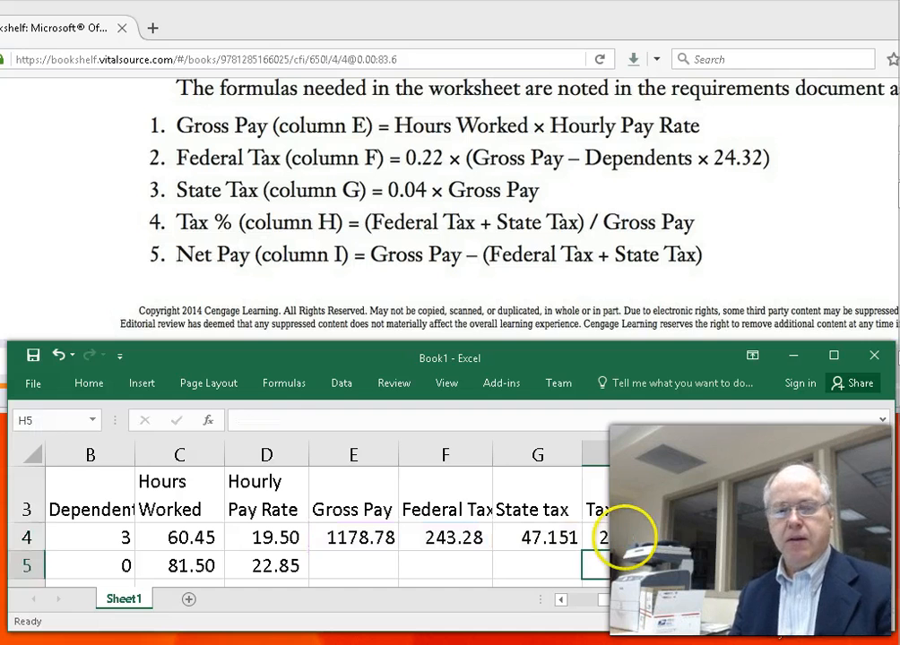
click(644, 535)
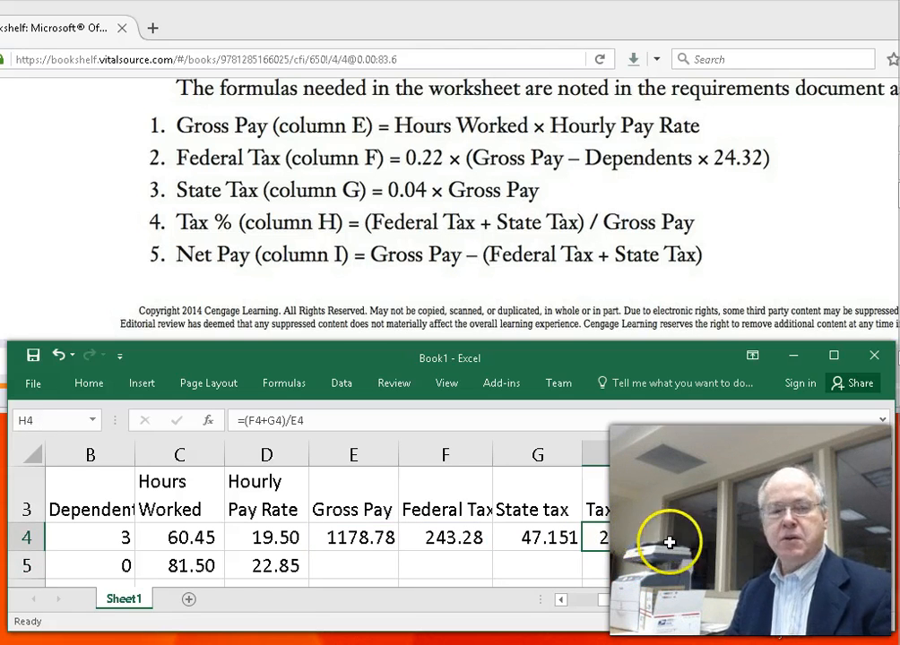
click(90, 386)
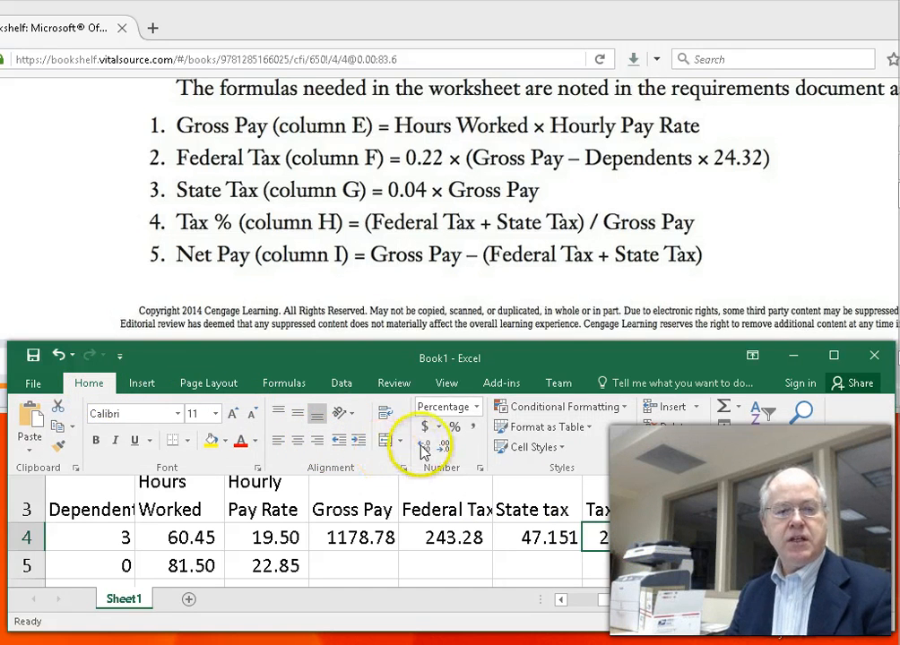
click(639, 534)
right_click(639, 535)
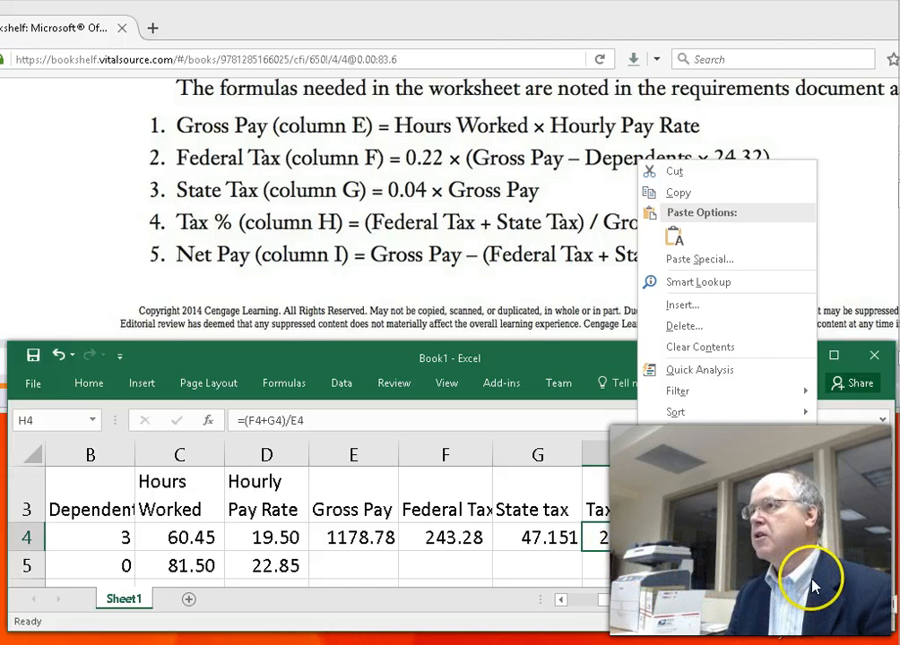
click(611, 546)
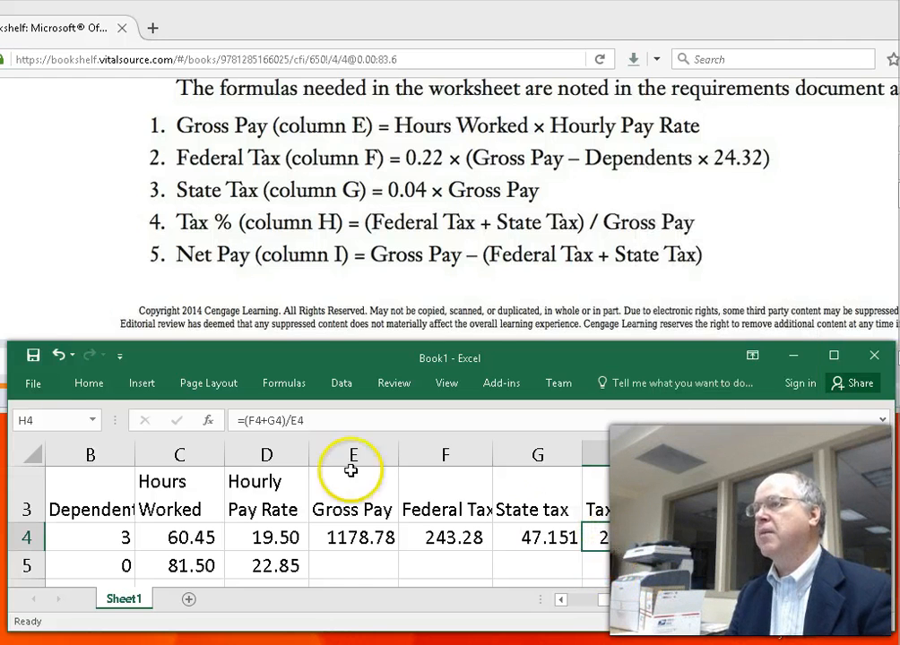
click(81, 383)
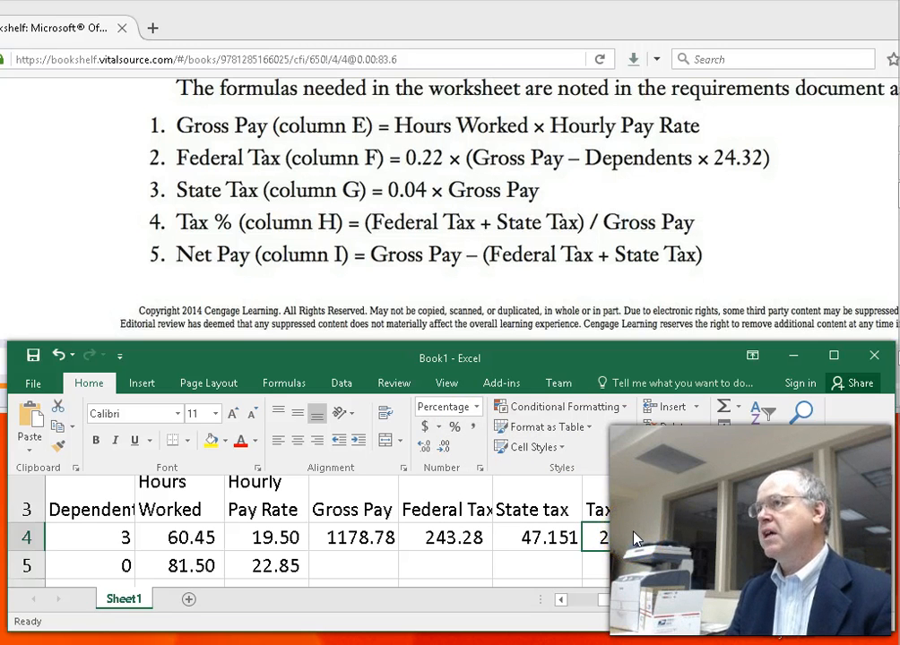
click(662, 539)
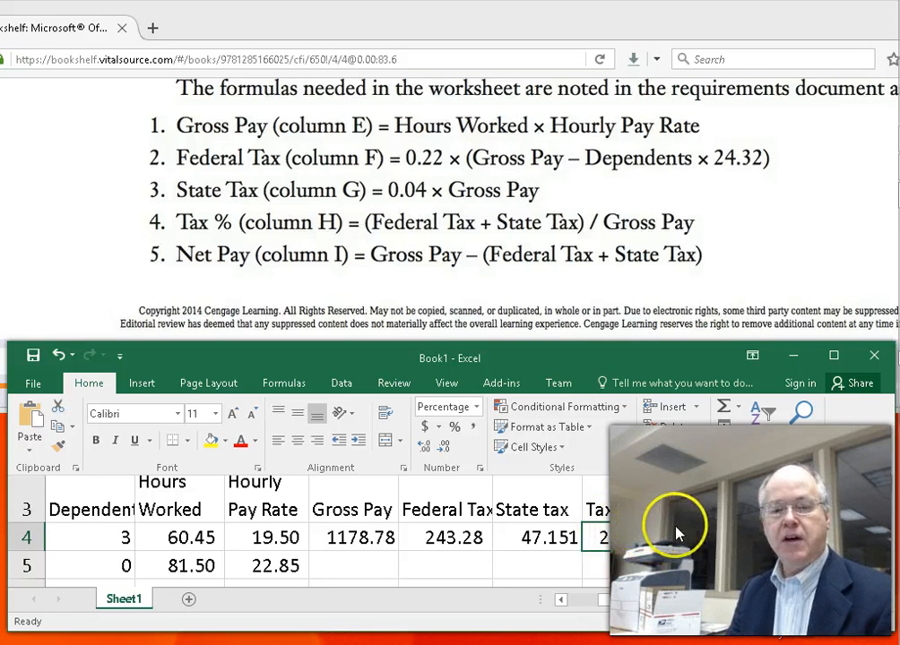
Step: Try fewer decimal places on the Tax% percentage in cell H4, then restore two decimals
right_click(650, 547)
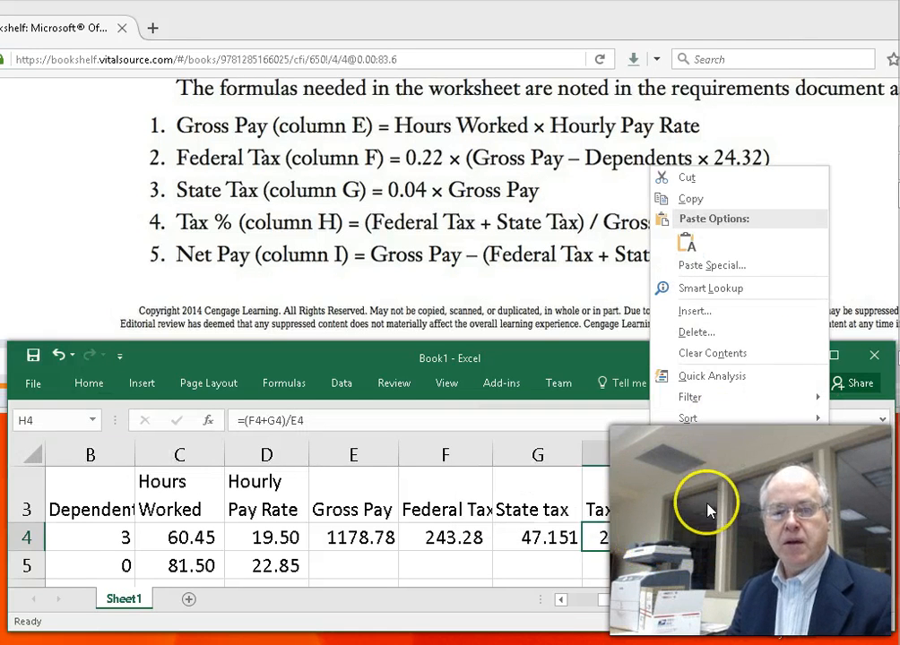
click(830, 596)
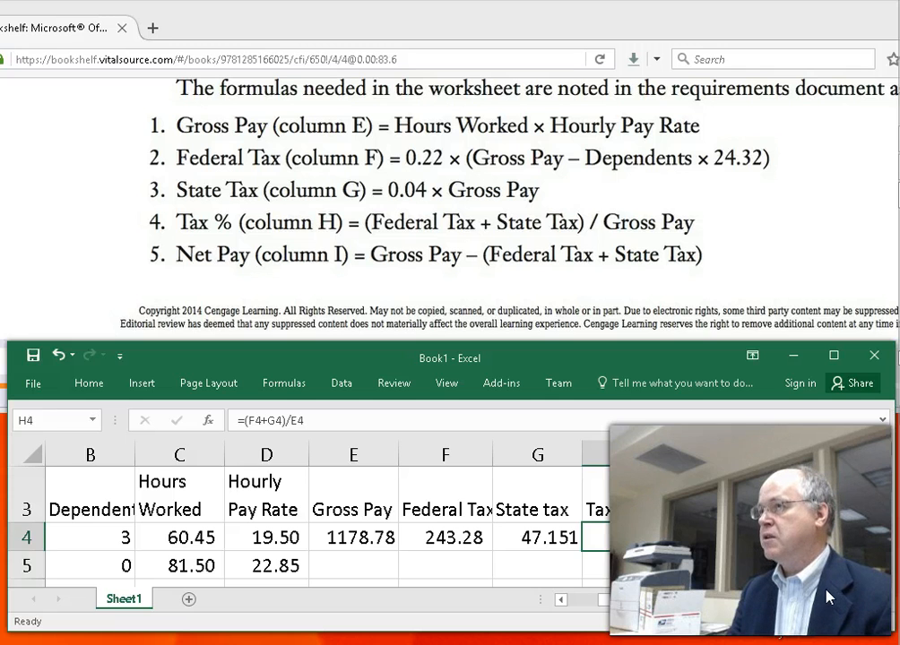
click(814, 589)
click(814, 593)
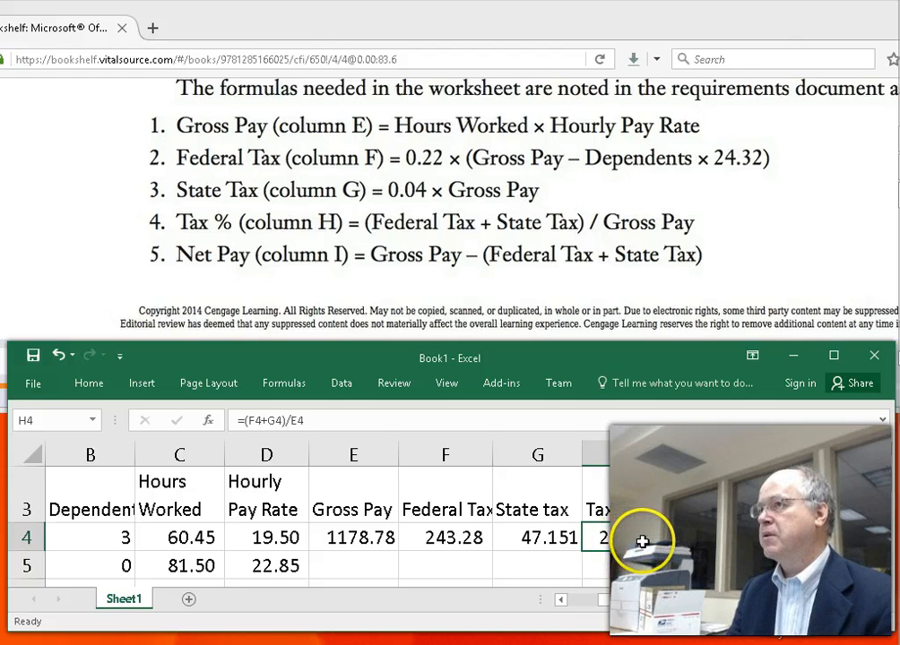
click(608, 583)
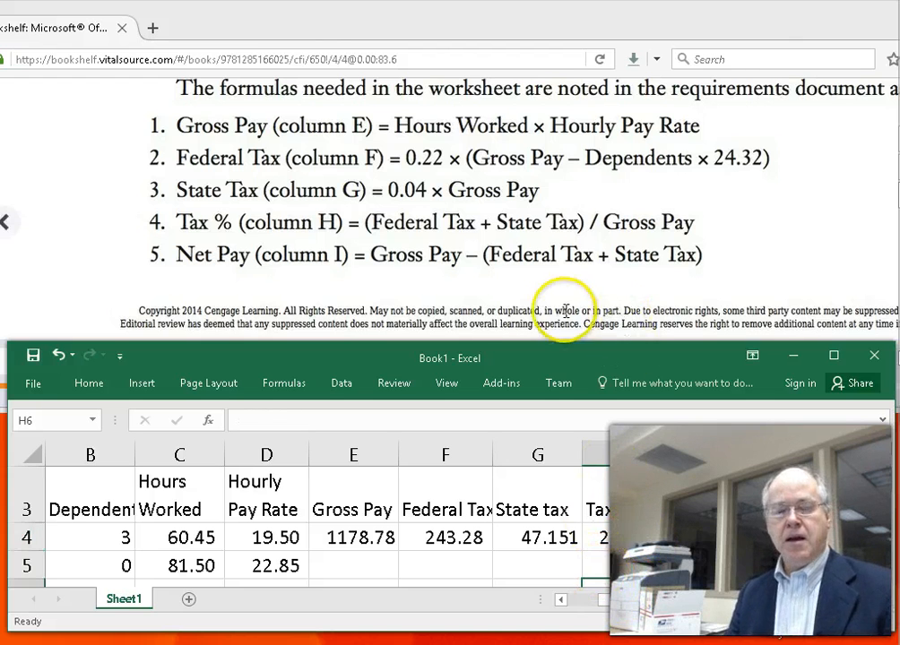
Step: Enlarge the worksheet window and fill the payroll formulas in E4:I4 down through row 12
drag(532, 339, 527, 30)
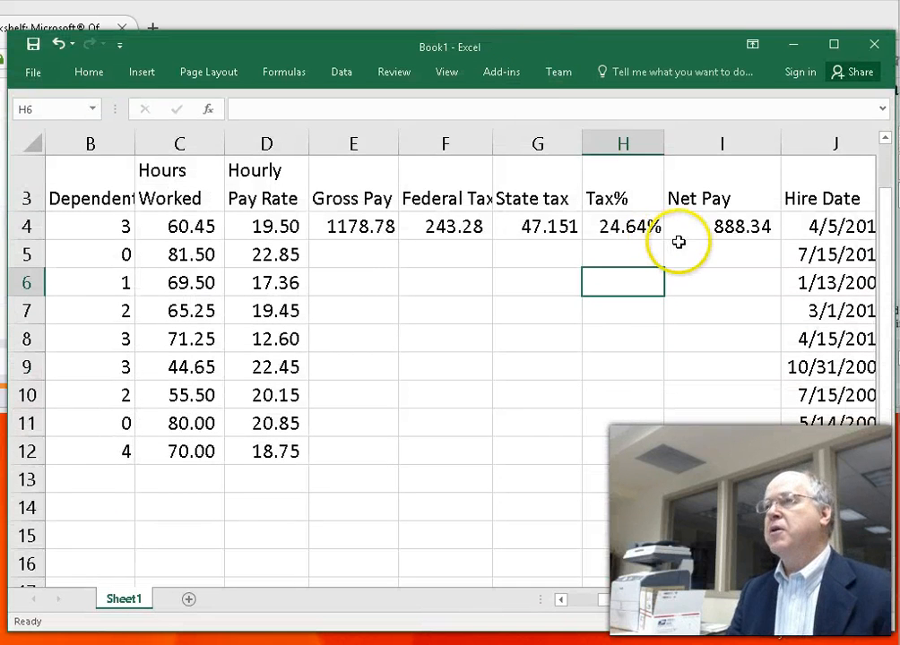
drag(344, 227, 693, 228)
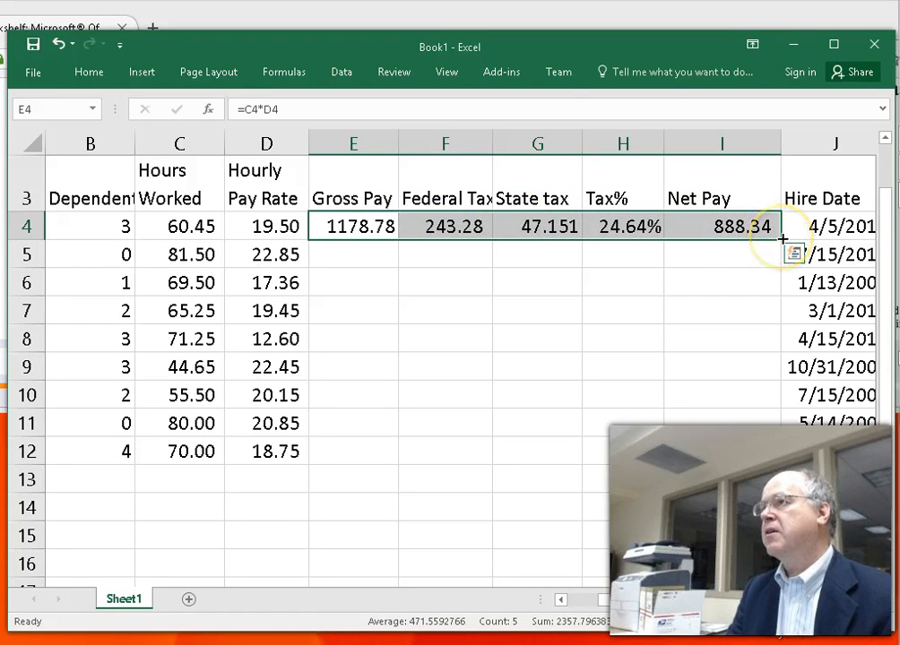
drag(782, 239, 799, 475)
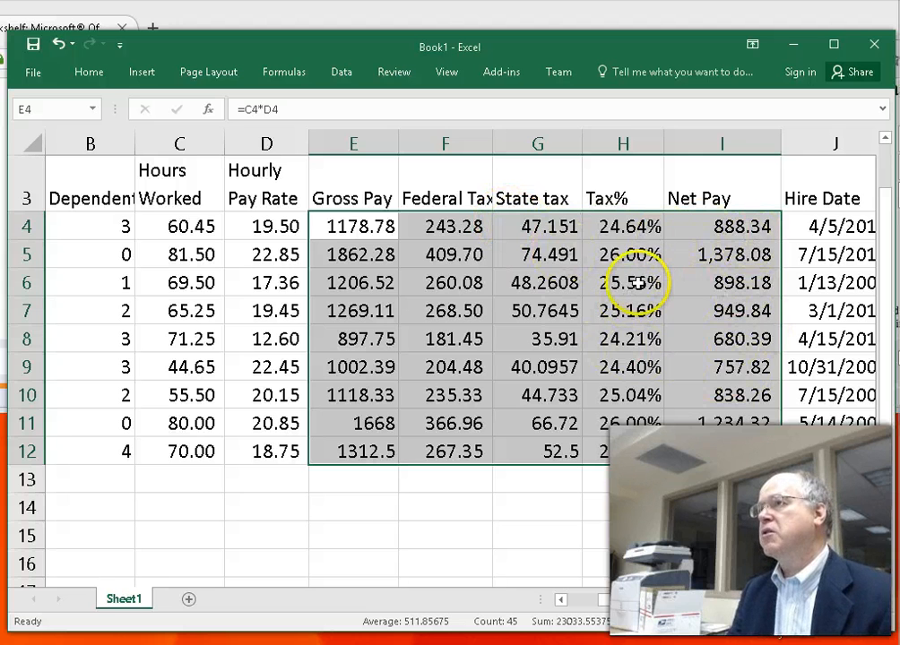
Step: Apply the comma style to the gross pay, federal tax and state tax values in E4:G12
drag(345, 227, 574, 449)
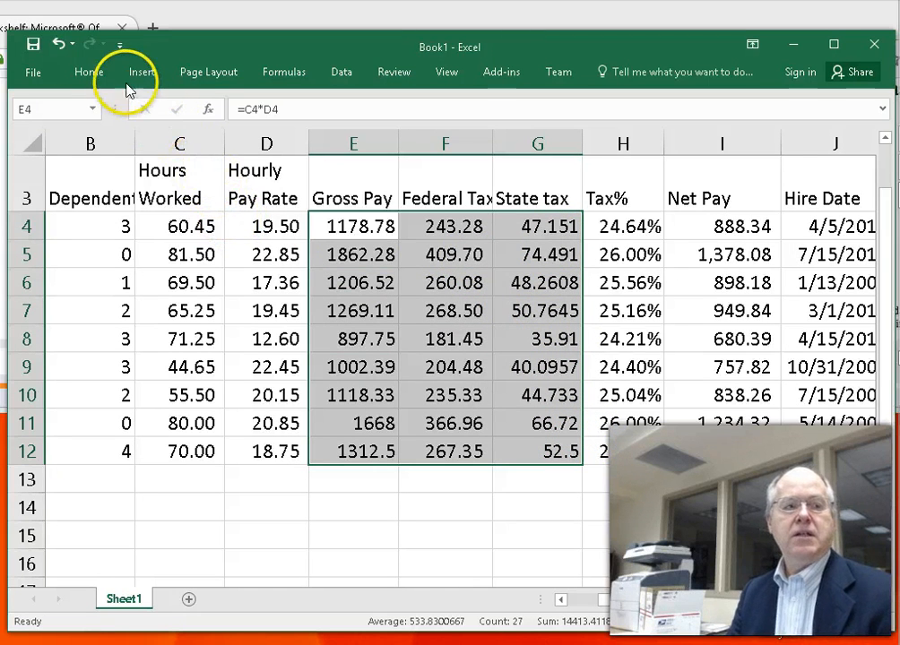
click(99, 77)
double_click(102, 80)
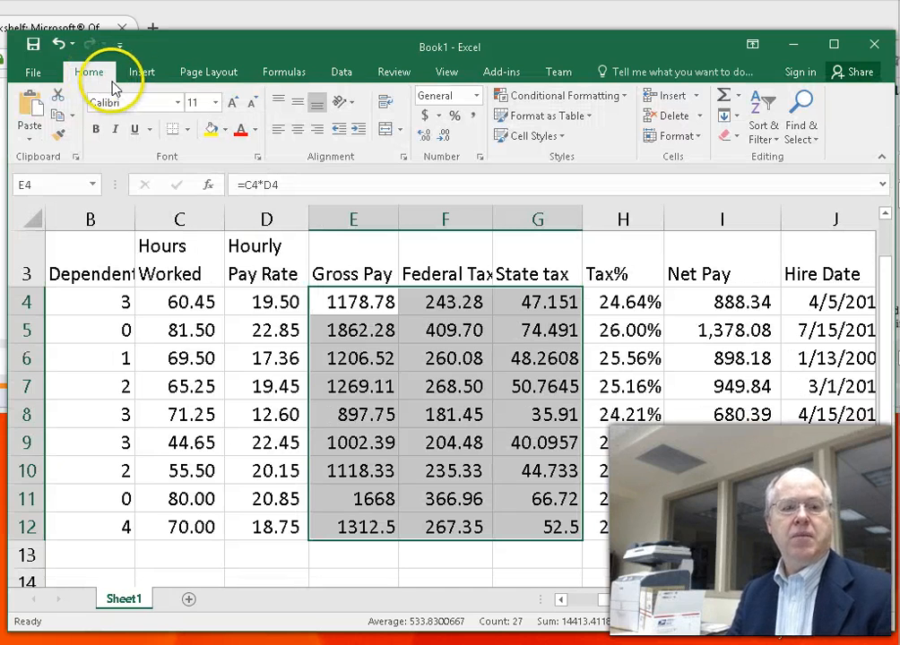
click(472, 115)
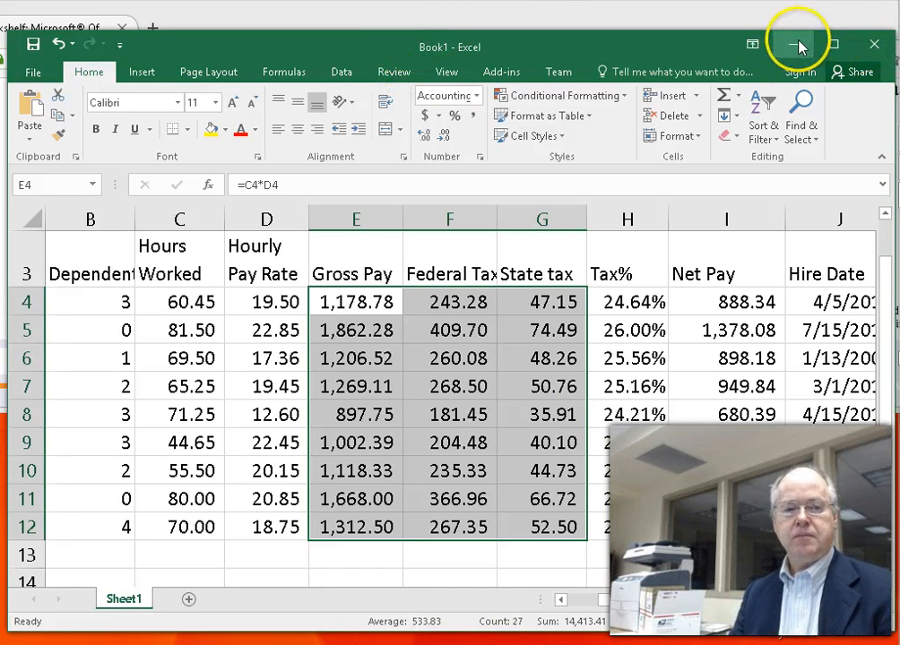
Step: Move the textbook browser window out of the way and select the Hours Worked total cell C13
drag(571, 51, 547, 50)
drag(510, 19, 899, 42)
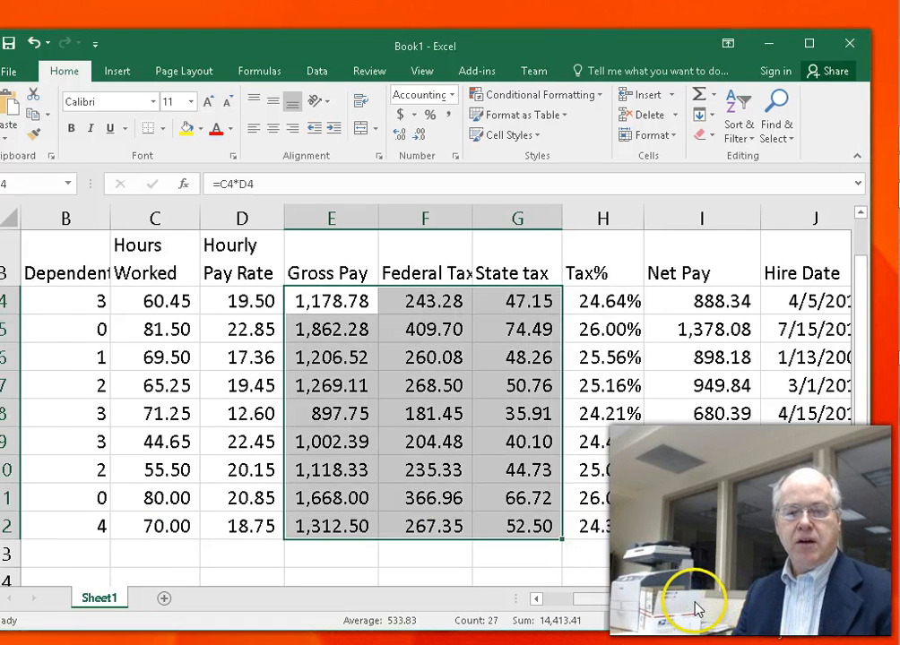
scroll(501, 589, left, 1)
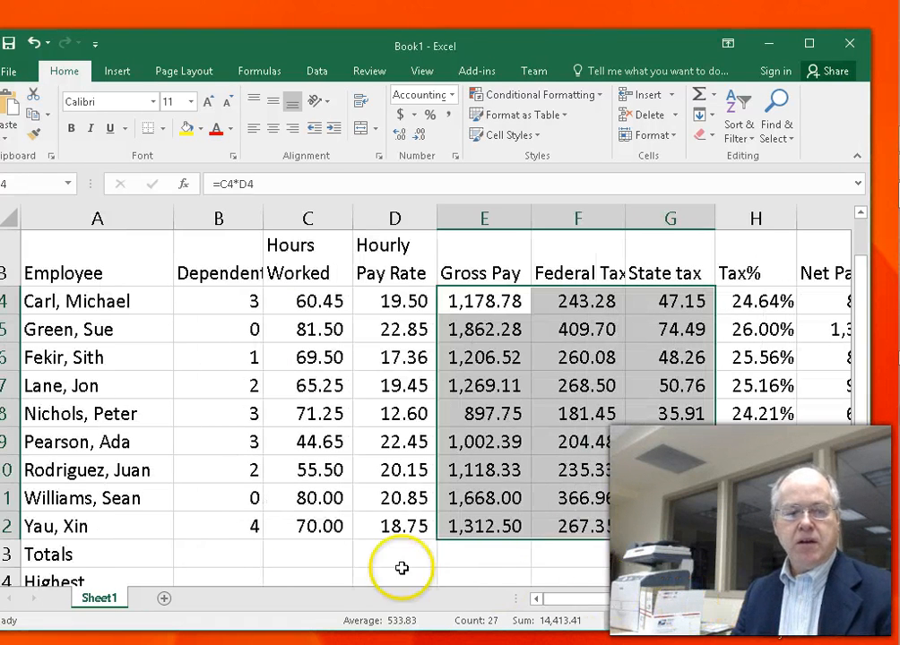
click(306, 553)
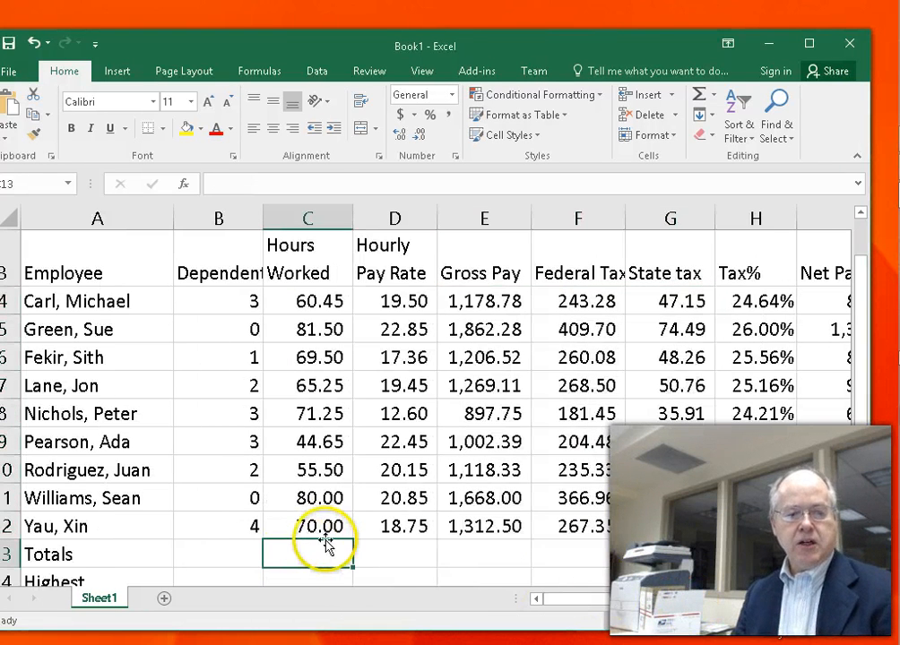
scroll(326, 544, down, 1)
scroll(326, 541, up, 1)
scroll(326, 543, down, 1)
click(312, 430)
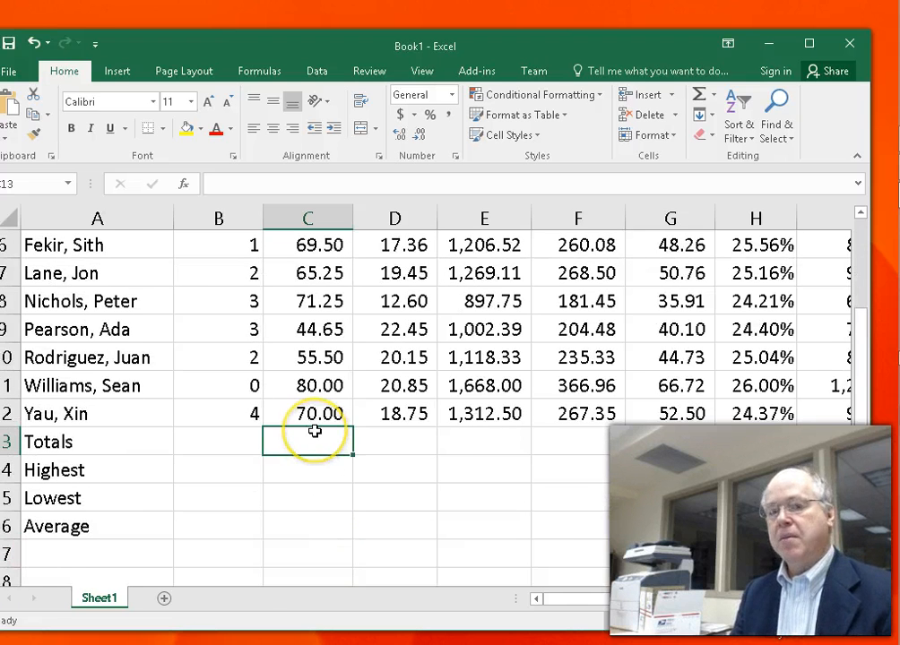
scroll(314, 432, up, 1)
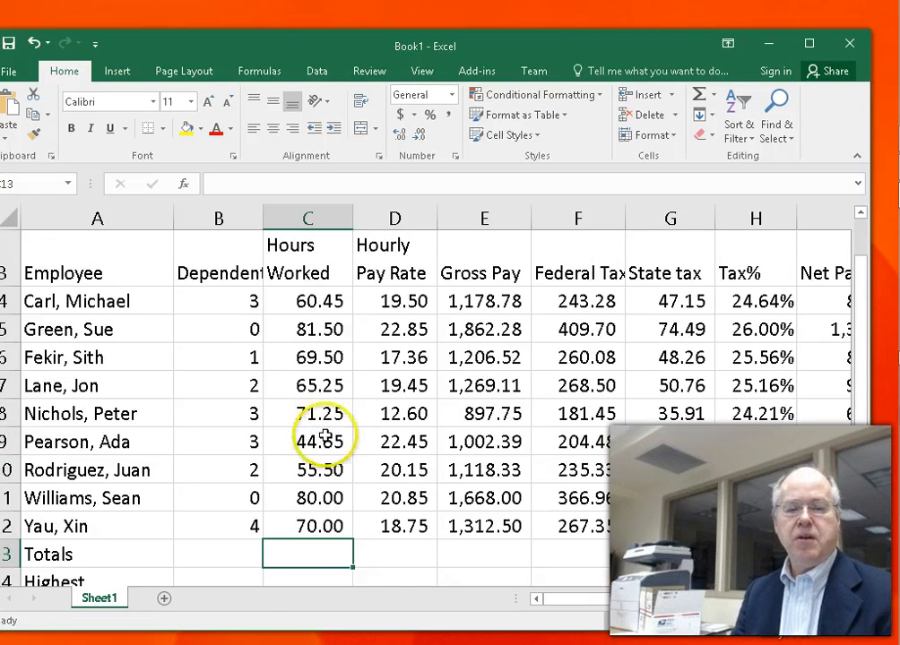
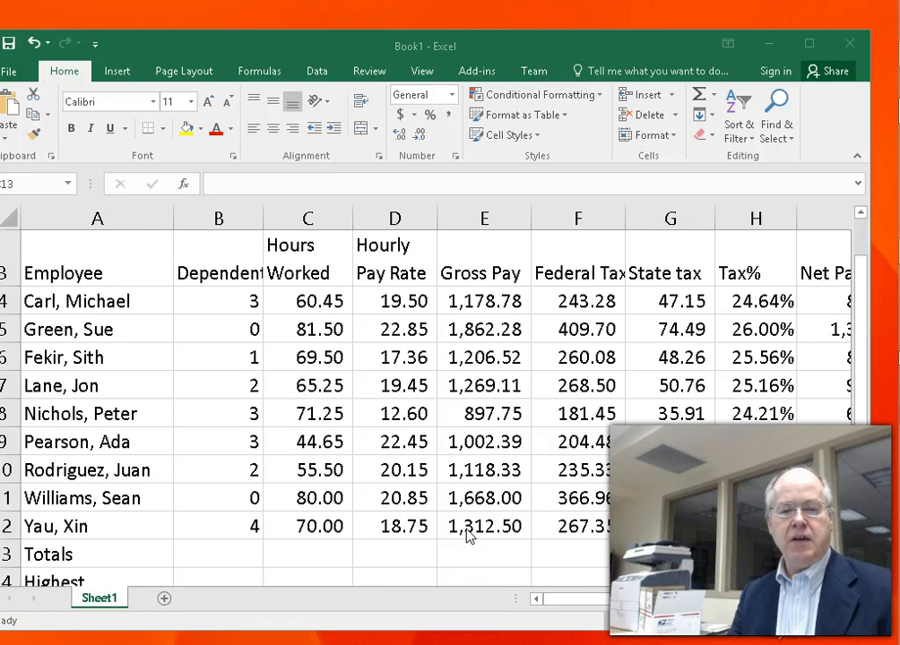
Step: Add AutoSum totals of rows 4 to 12 in cells C13, E13, F13, G13 and I13
click(512, 496)
scroll(510, 494, down, 1)
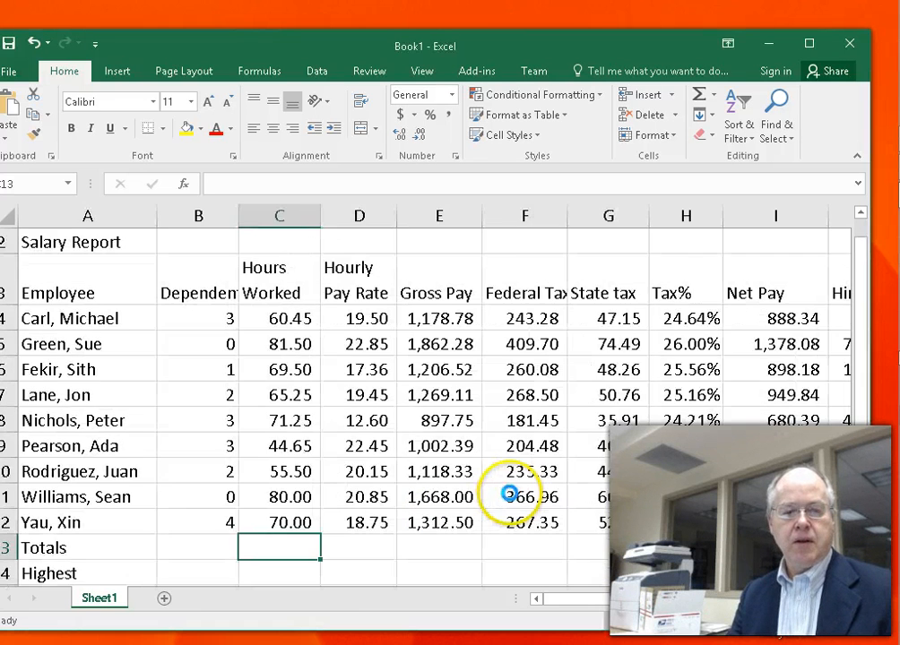
scroll(511, 494, down, 1)
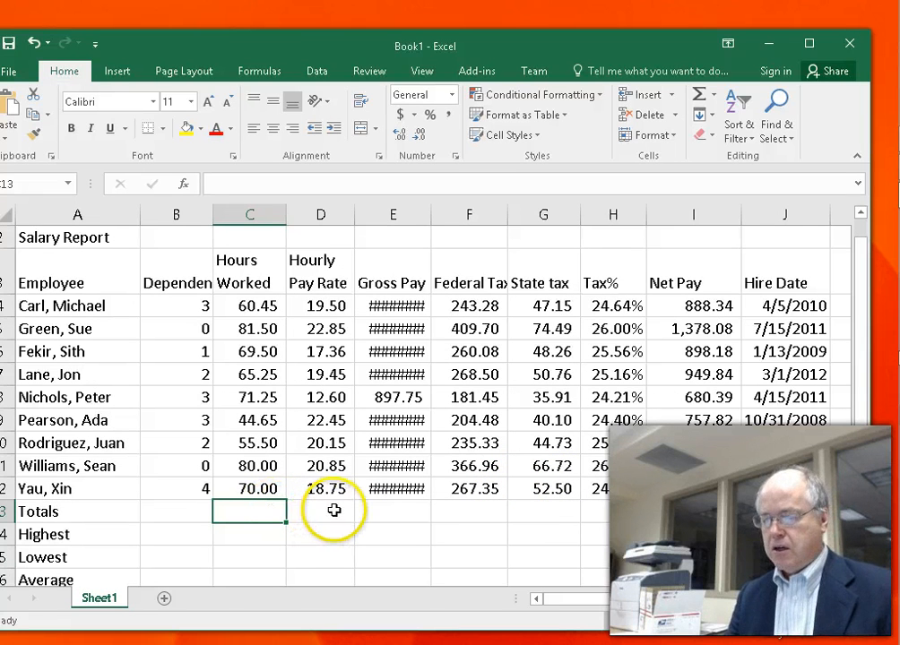
ctrl+click(401, 509)
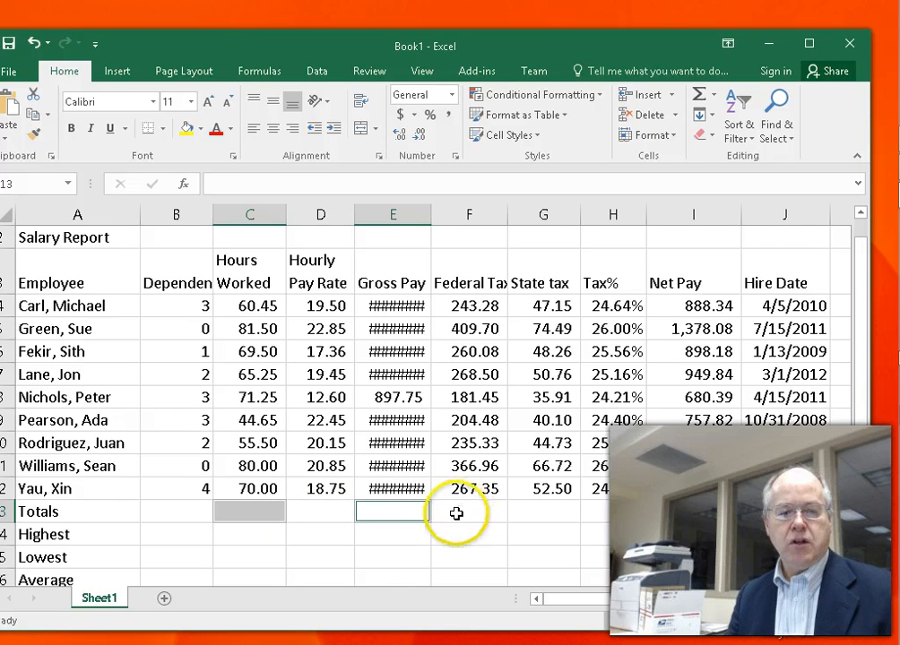
ctrl+click(495, 512)
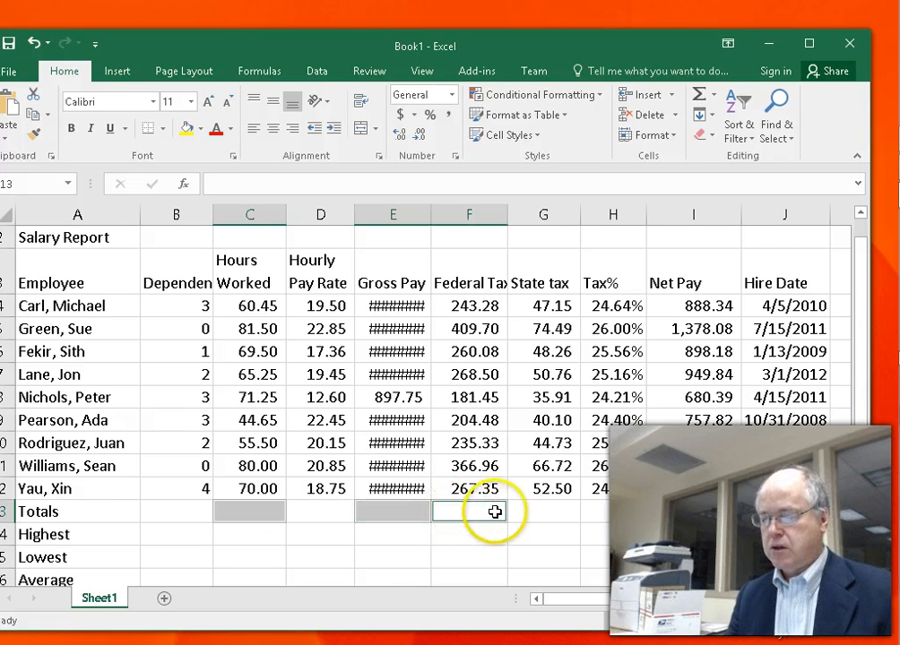
ctrl+click(561, 514)
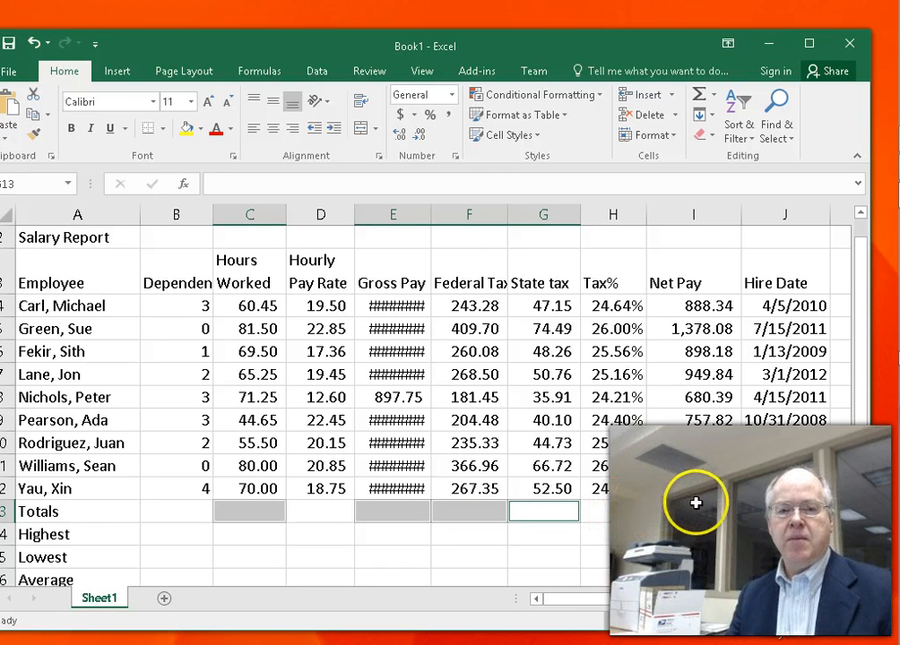
ctrl+click(696, 506)
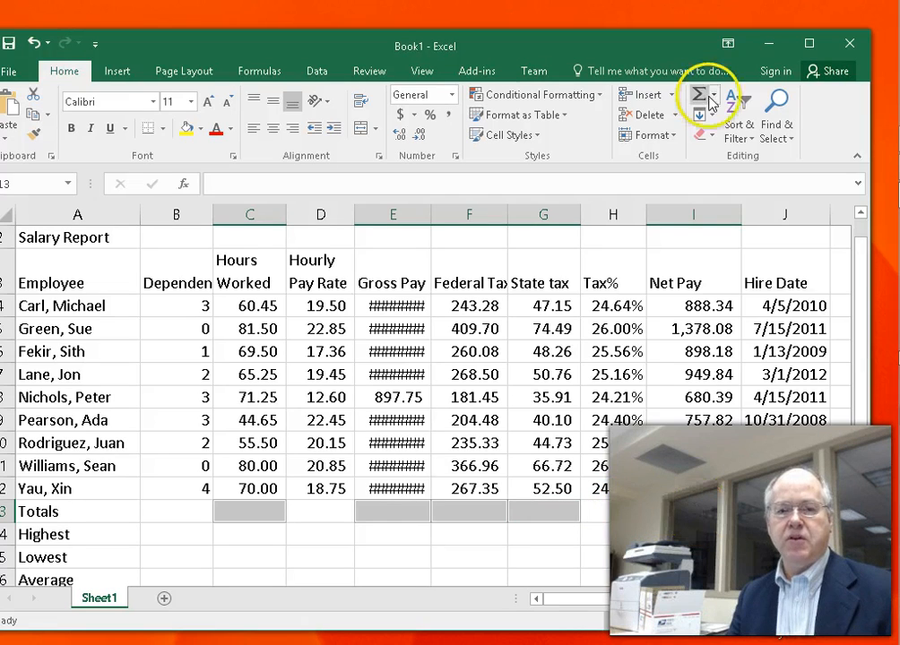
click(702, 95)
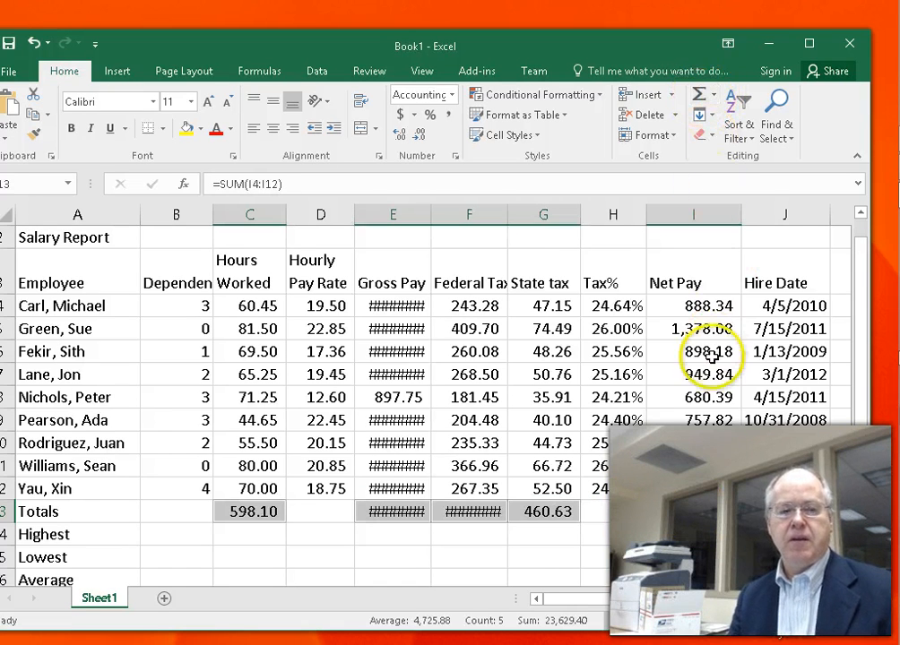
Step: AutoFit the widths of columns E and F to their contents
double_click(430, 214)
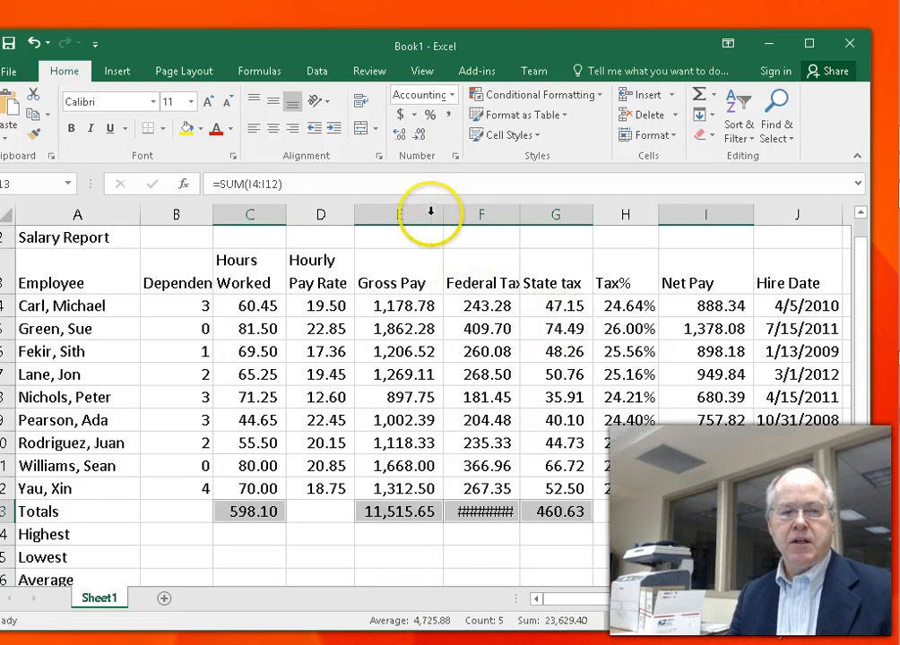
double_click(520, 212)
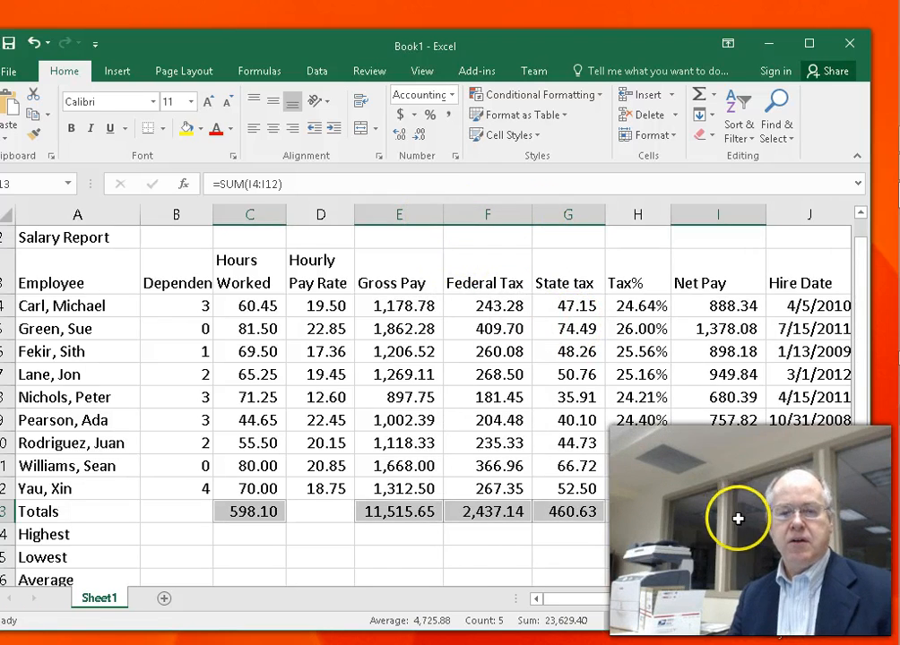
click(697, 552)
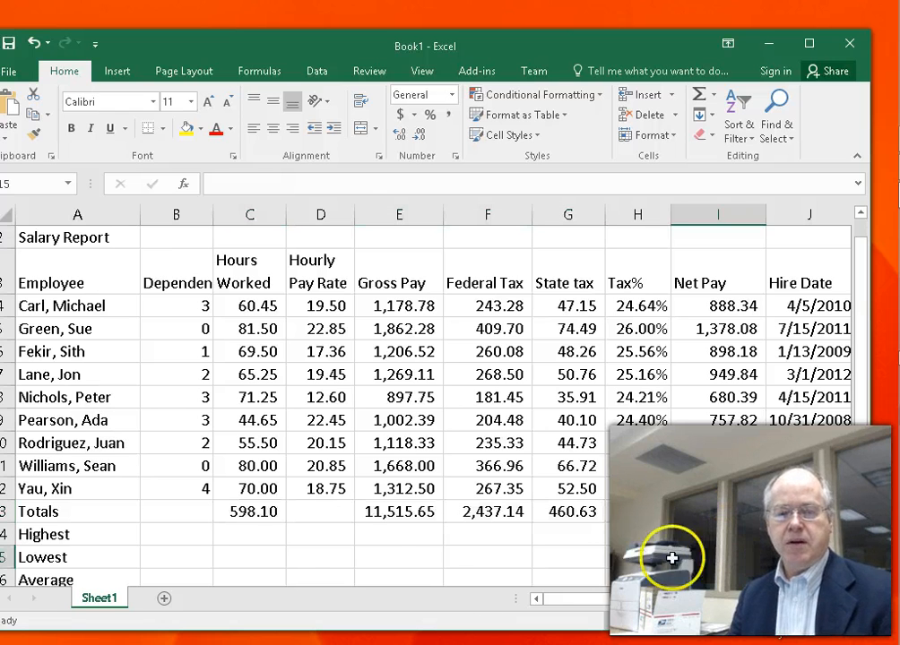
Step: Enter a MAX formula for the hours worked in C4:C12 in the Highest cell C14
click(257, 512)
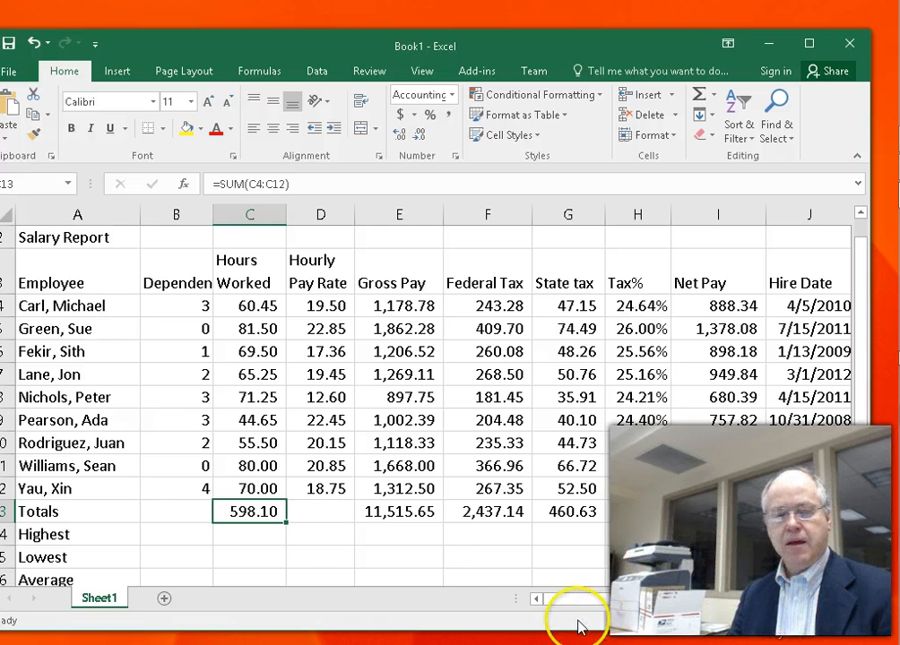
click(235, 539)
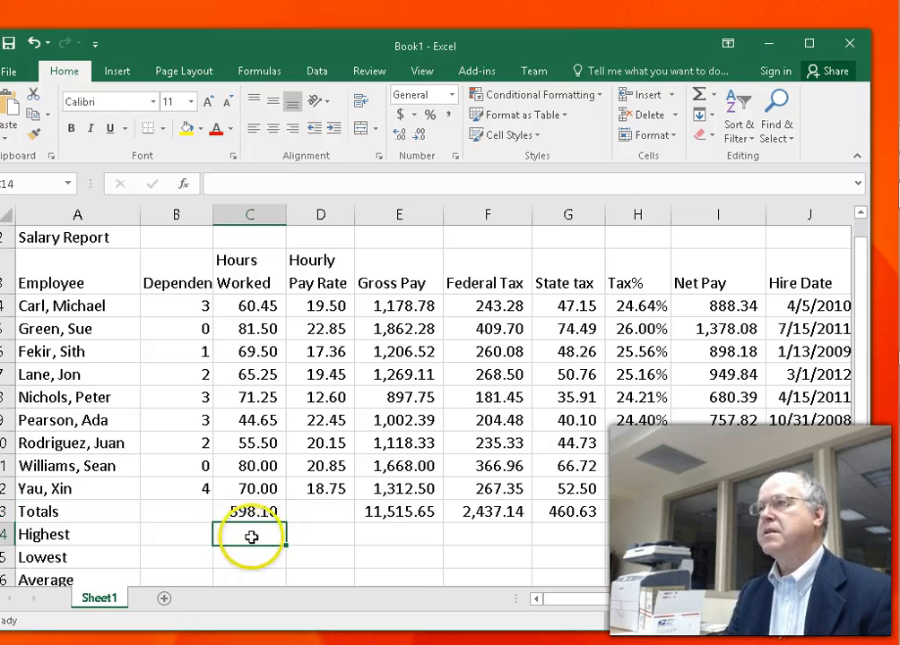
click(715, 97)
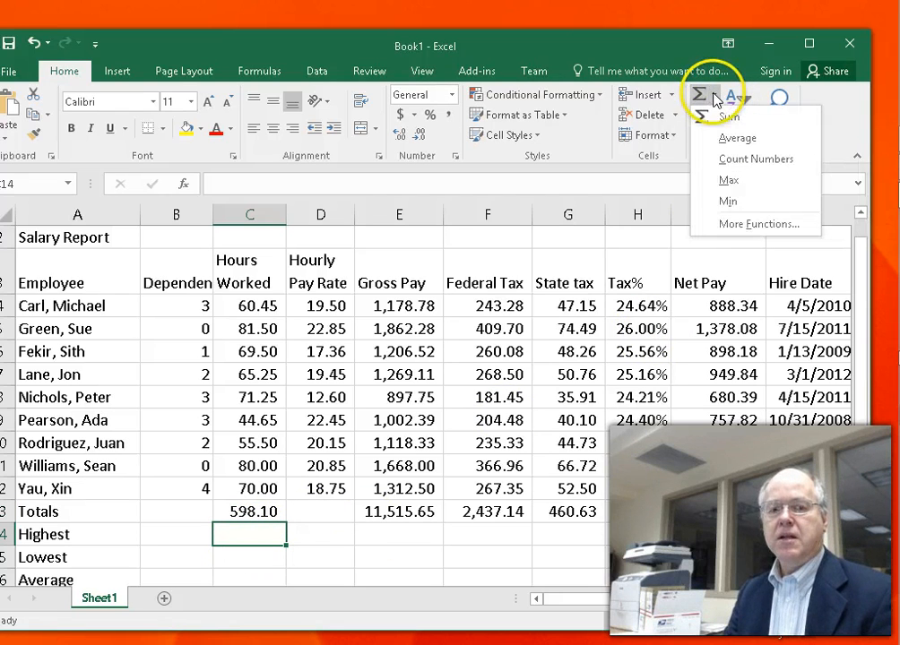
click(729, 181)
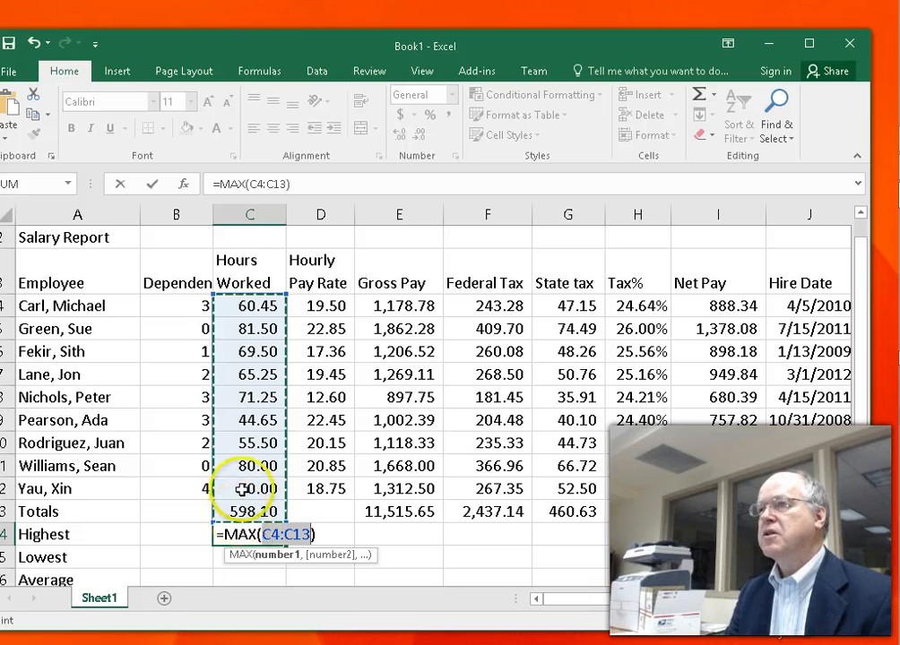
drag(249, 315, 243, 489)
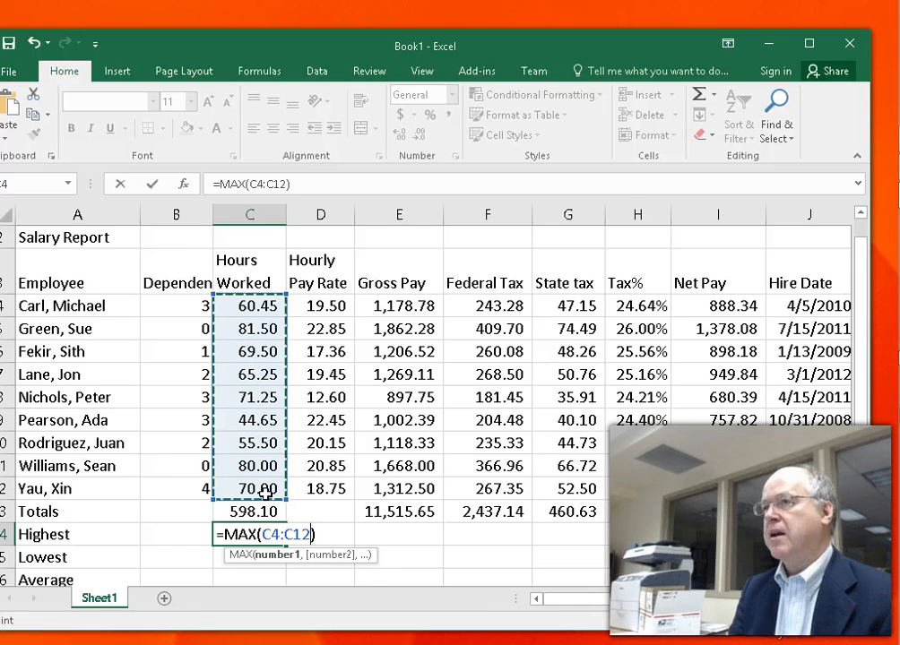
key(Return)
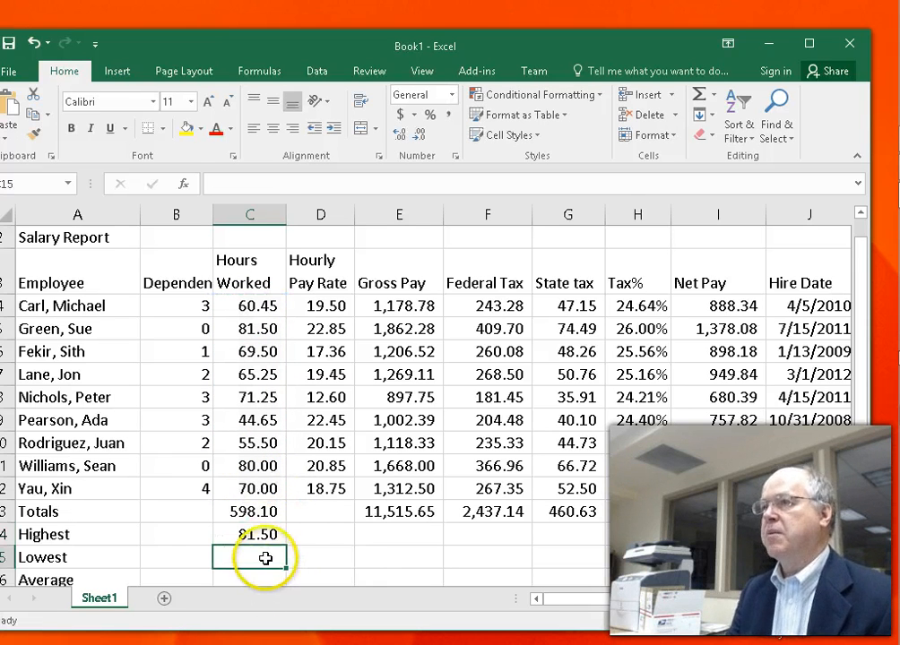
Step: Enter a MIN formula for the hours worked in C4:C12 in the Lowest cell C15
click(715, 94)
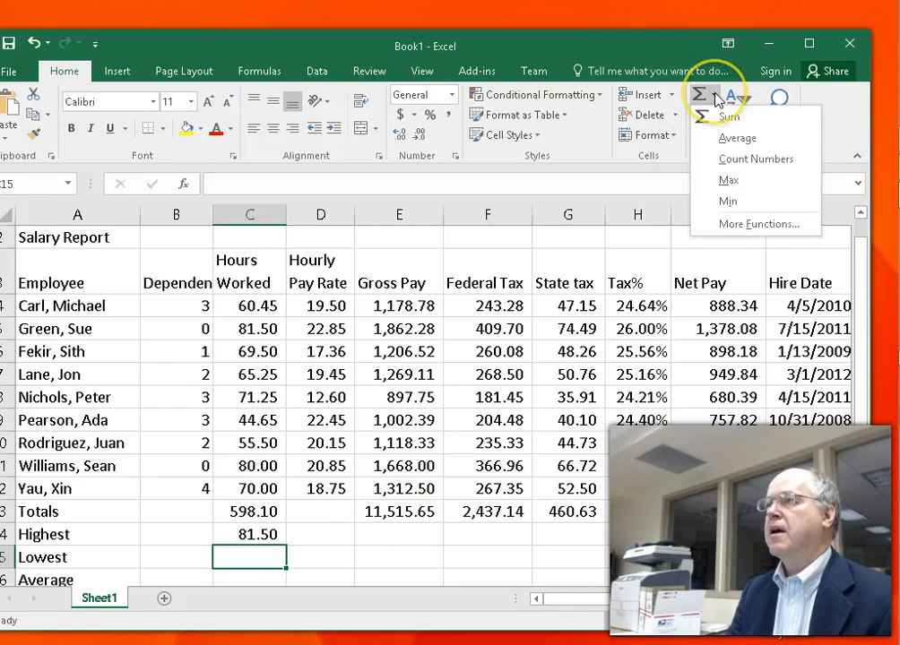
click(728, 204)
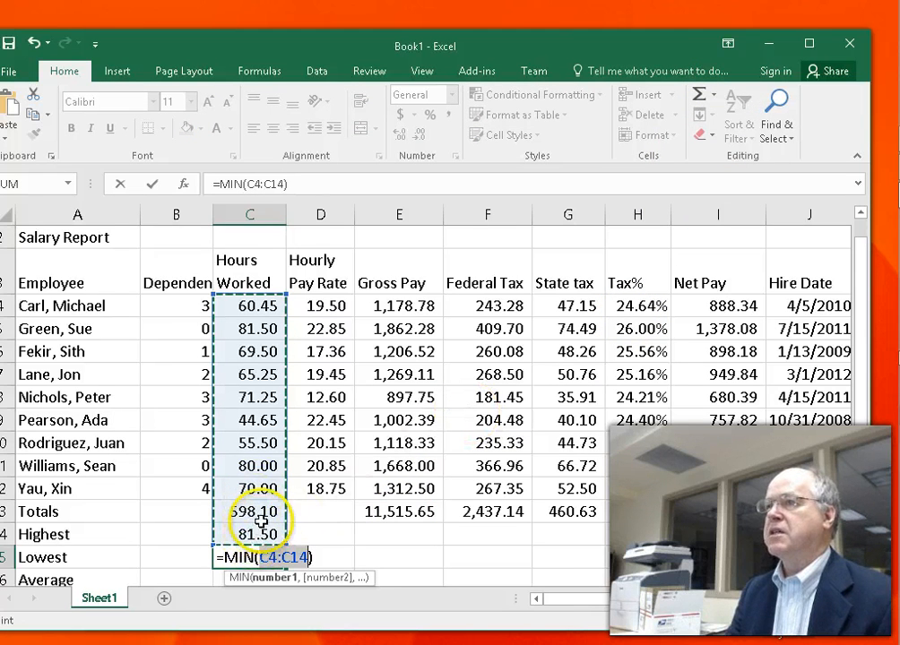
drag(255, 306, 246, 492)
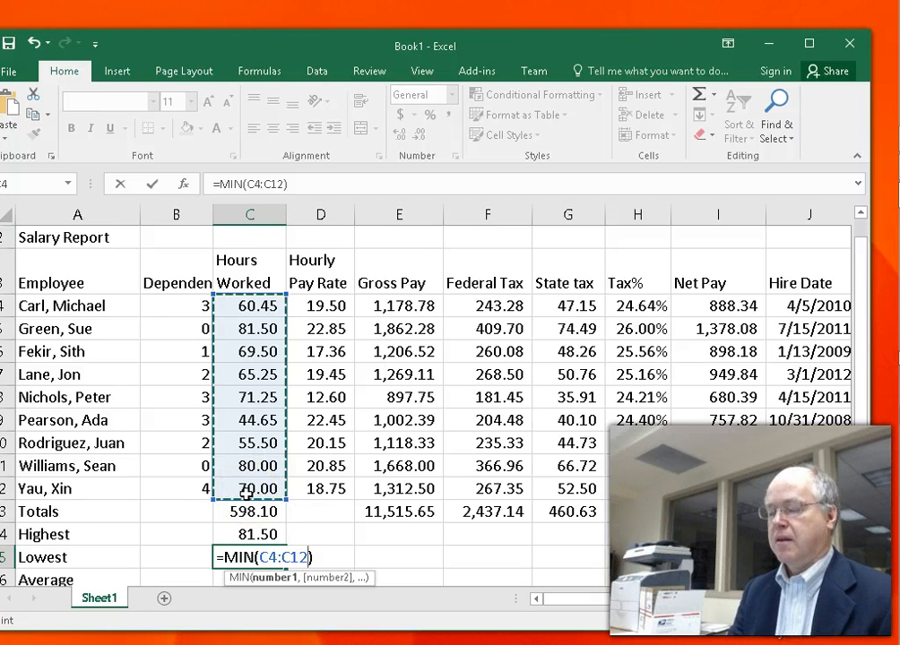
key(Return)
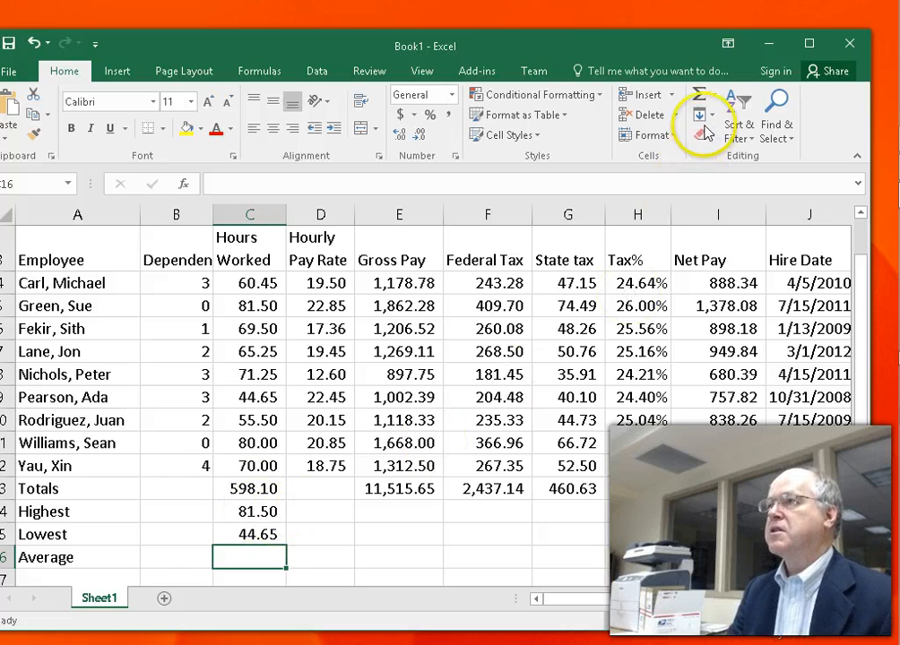
Step: Enter an AVERAGE formula for the hours worked in C4:C12 in the Average cell C16
click(714, 98)
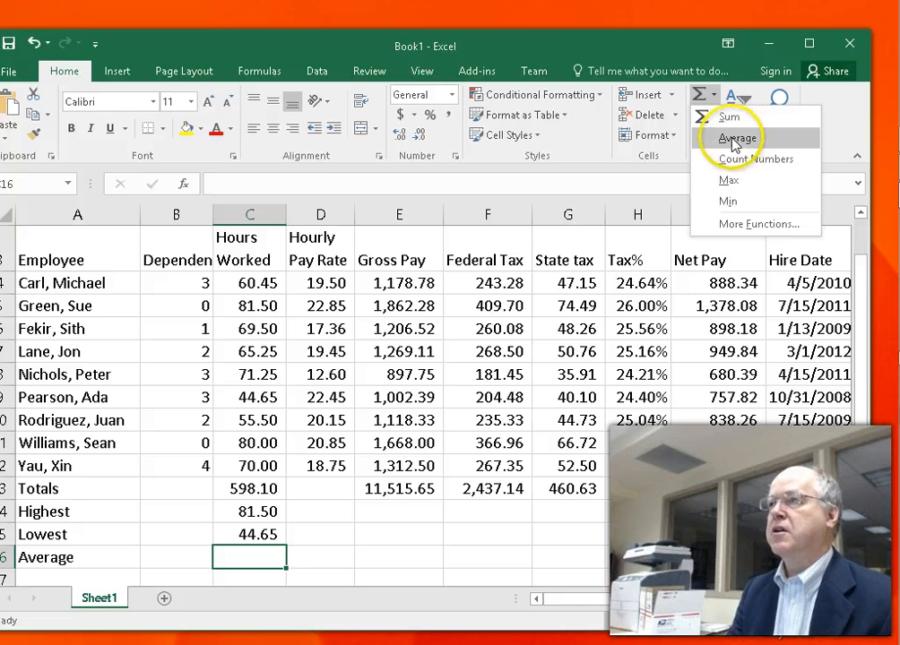
click(737, 139)
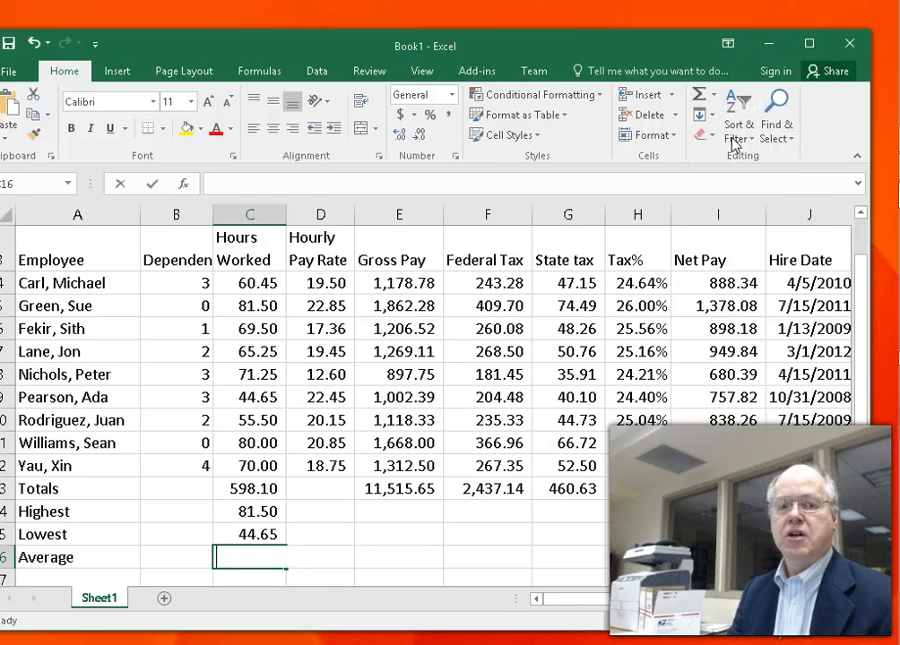
drag(254, 283, 258, 468)
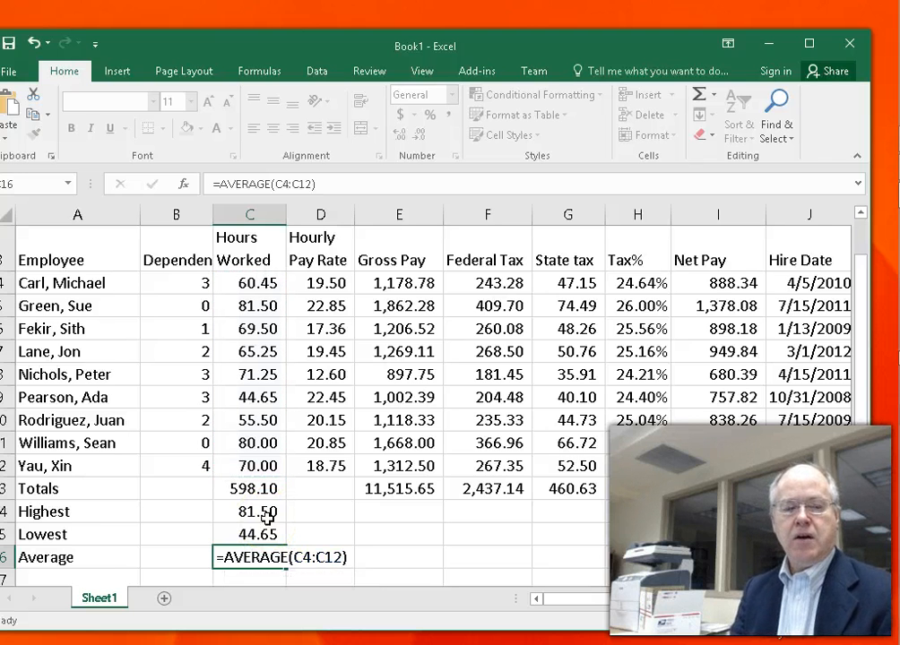
key(Return)
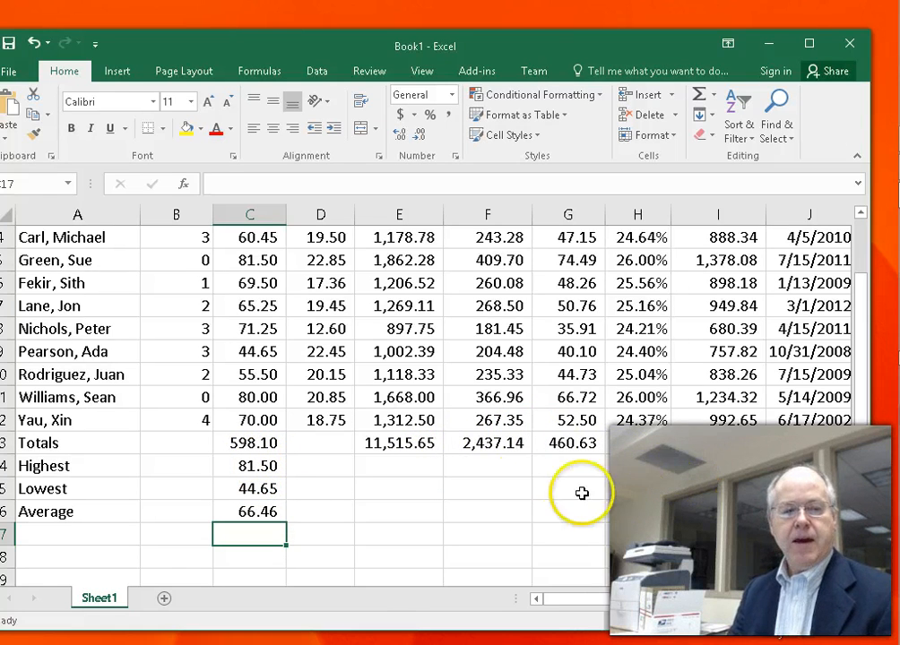
Step: Copy the highest, lowest and average formulas from C14:C16 to E14:G16 and I14:I16
scroll(445, 455, up, 1)
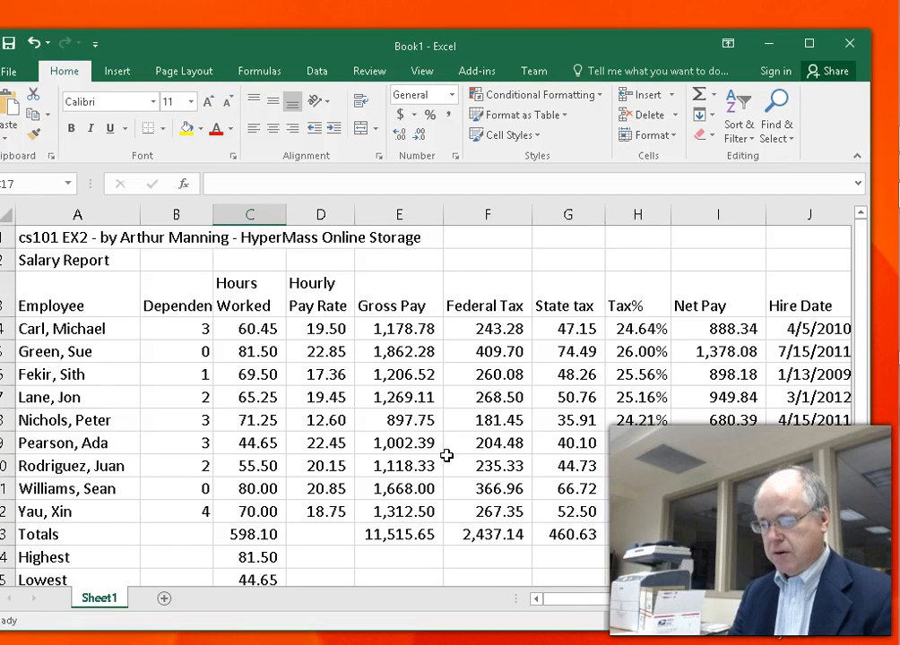
scroll(446, 455, down, 1)
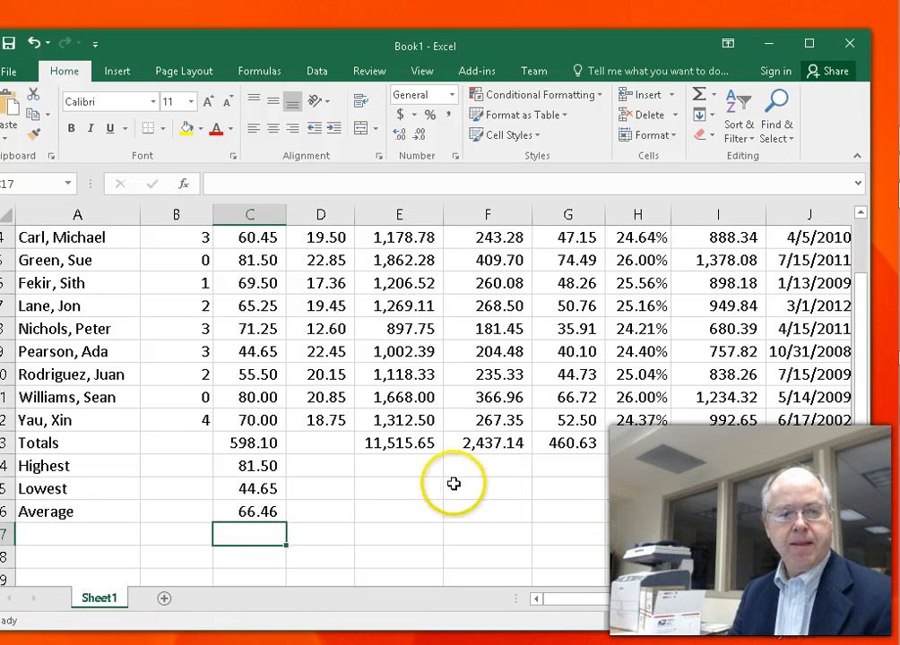
click(255, 466)
drag(255, 466, 255, 511)
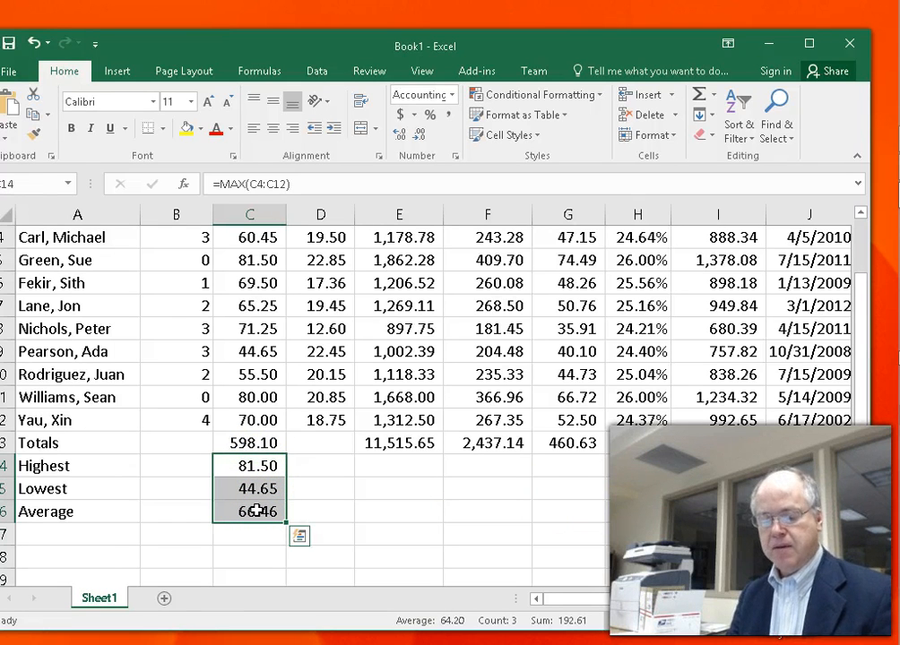
key(ctrl+c)
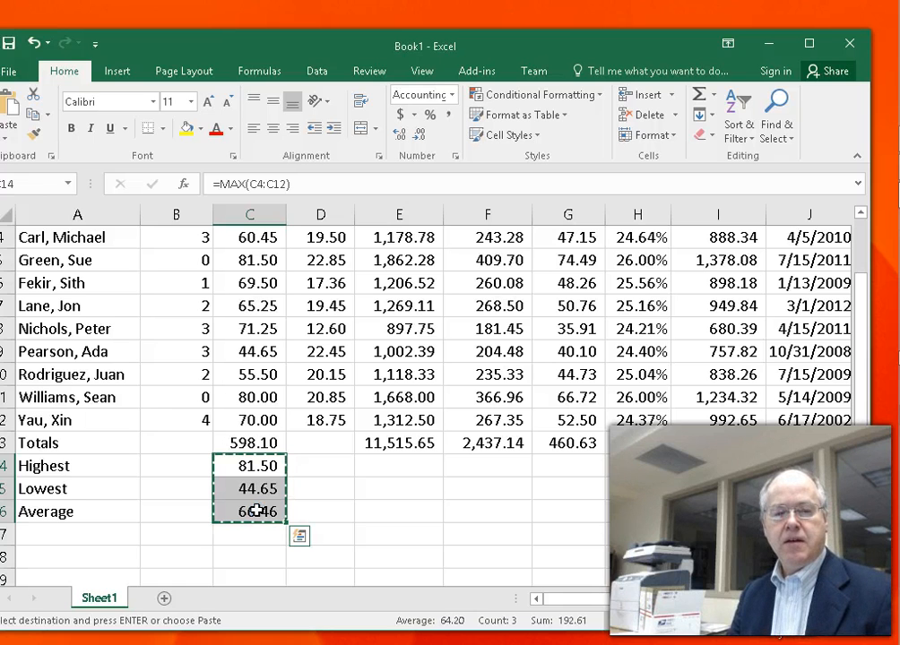
drag(436, 476, 589, 514)
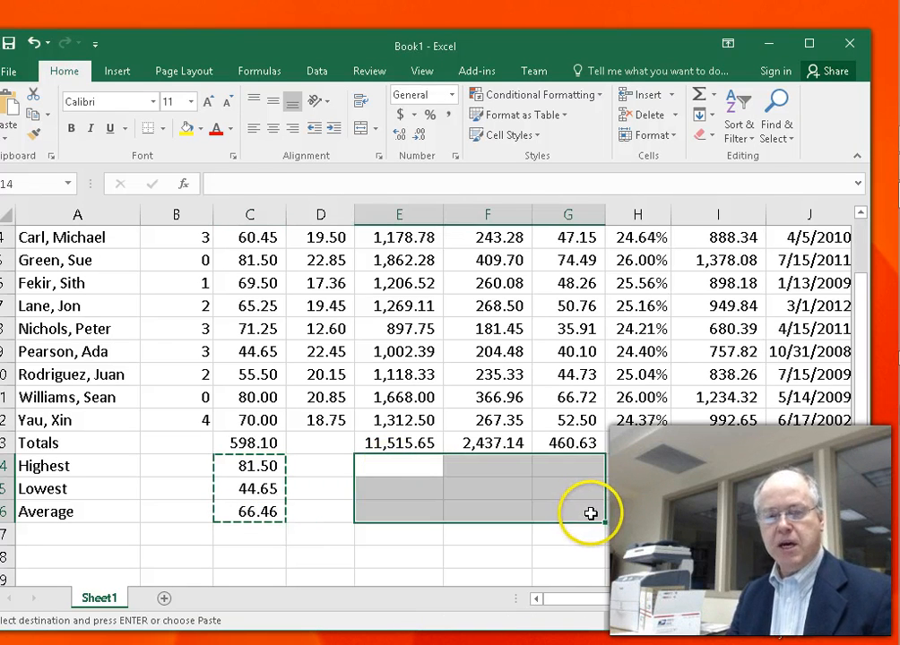
key(ctrl+v)
drag(704, 467, 716, 517)
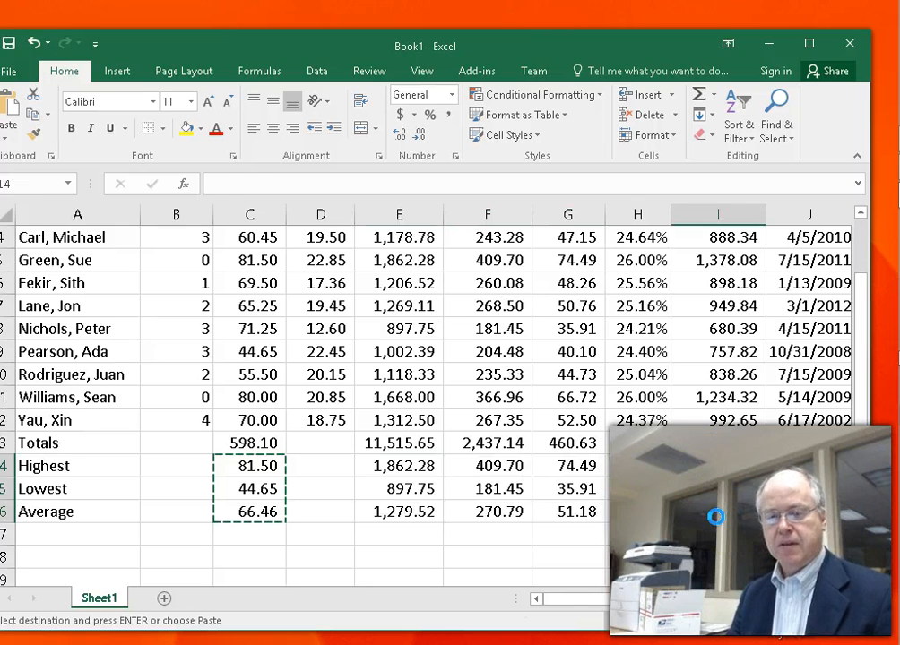
key(ctrl+v)
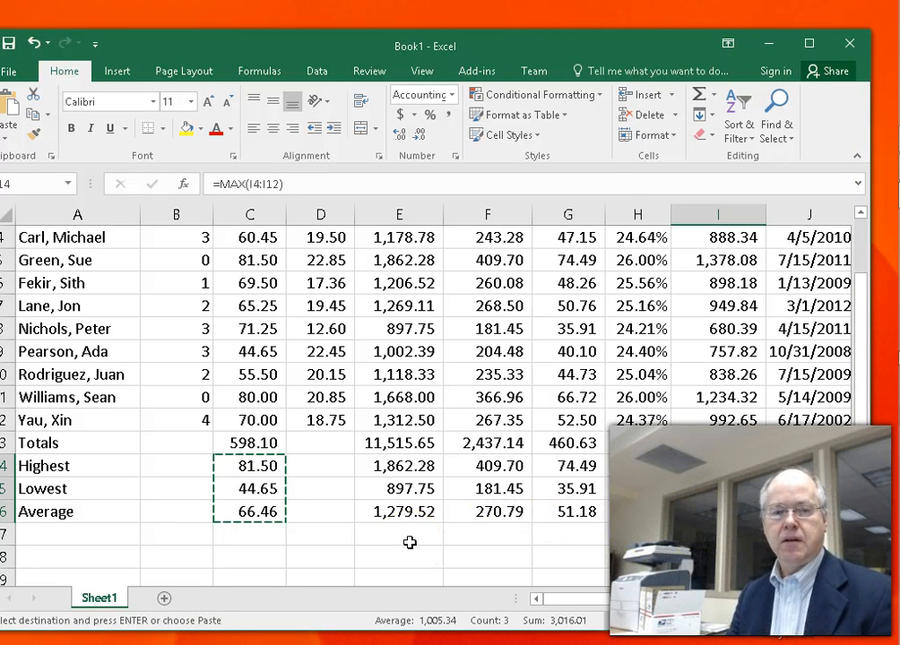
Step: Re-enter the MAX function in C14, correcting its suggested range to C4:C12 so the total is excluded
click(239, 467)
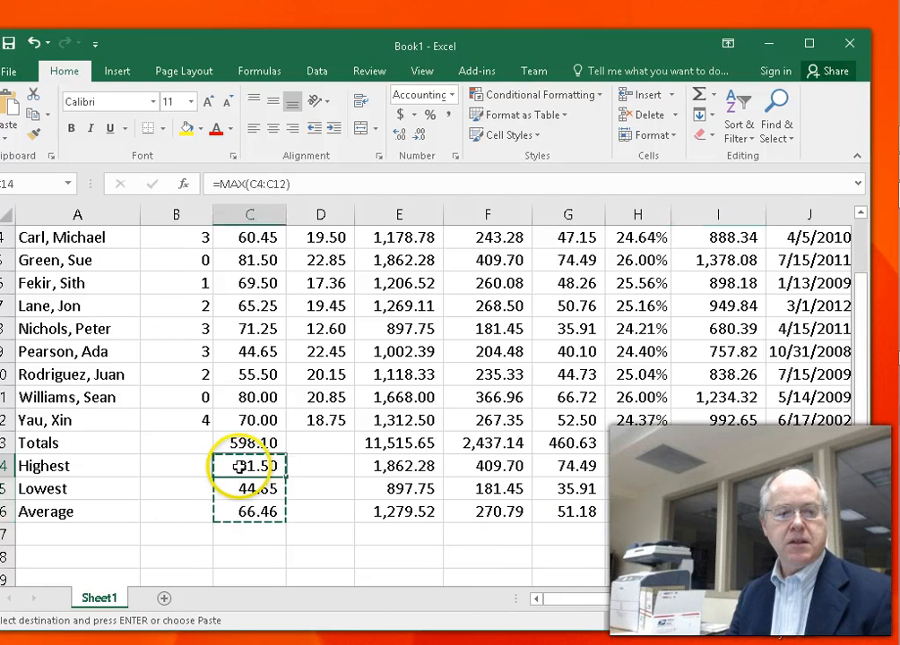
click(716, 95)
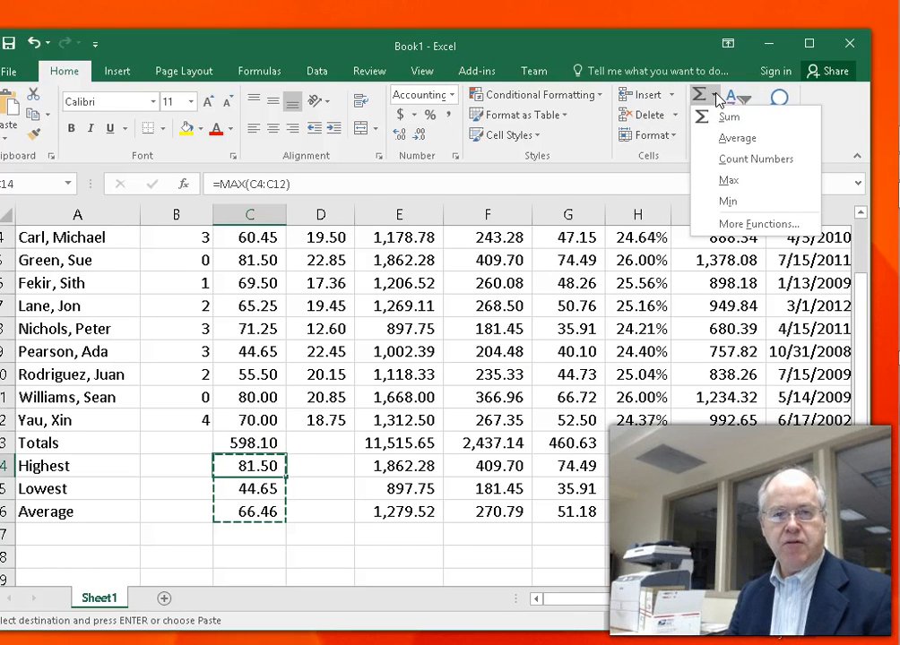
click(722, 178)
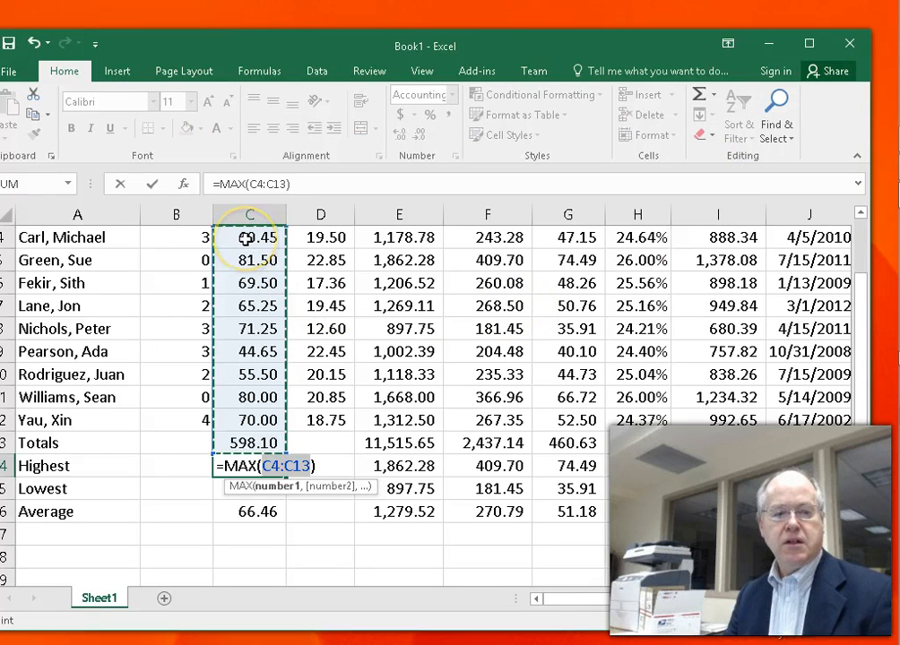
drag(245, 238, 267, 412)
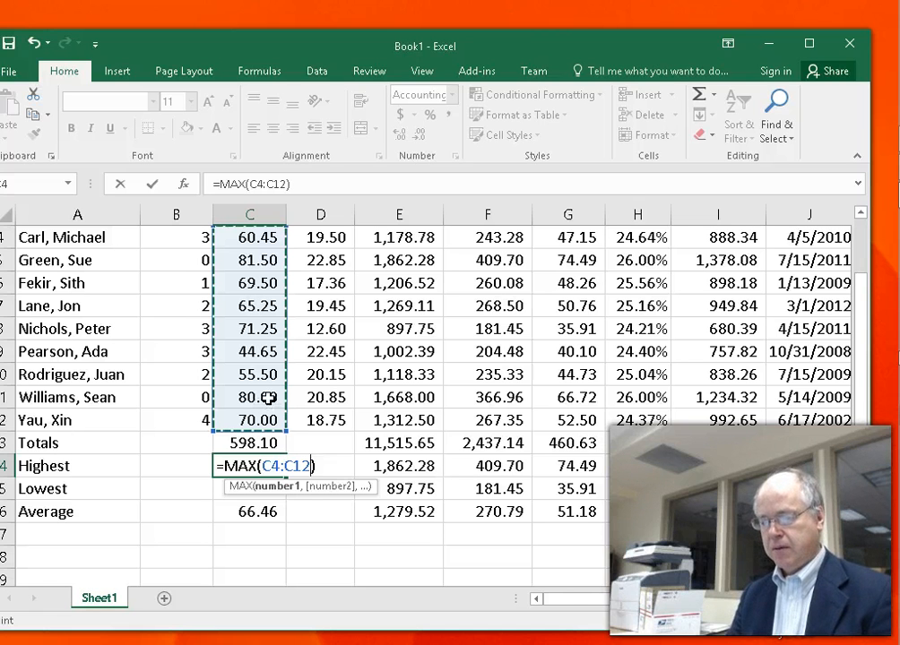
key(Return)
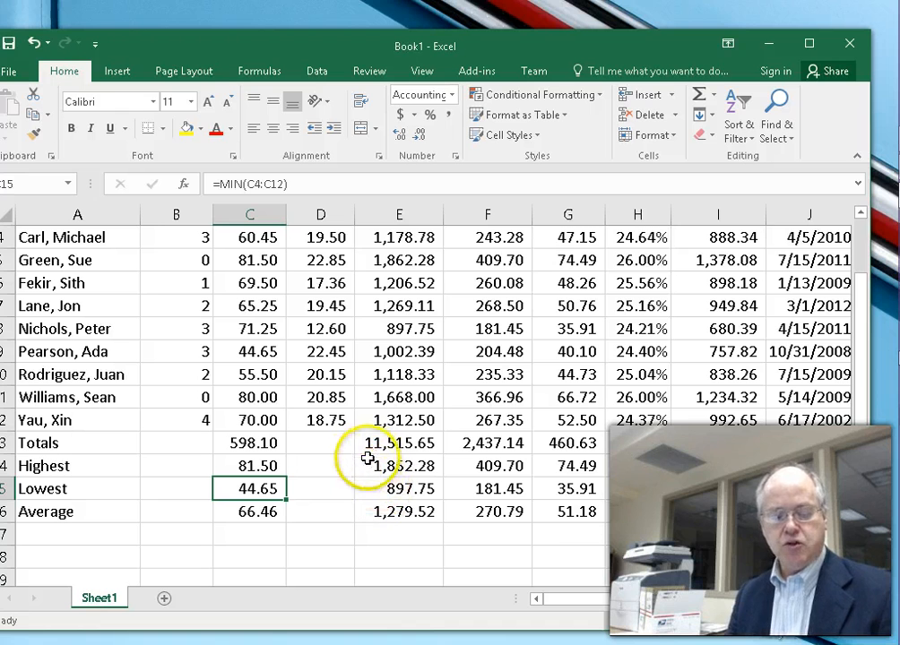
Step: Switch the worksheet to formula display to review the summary formulas, and return it to showing values
click(366, 489)
key(ctrl+grave)
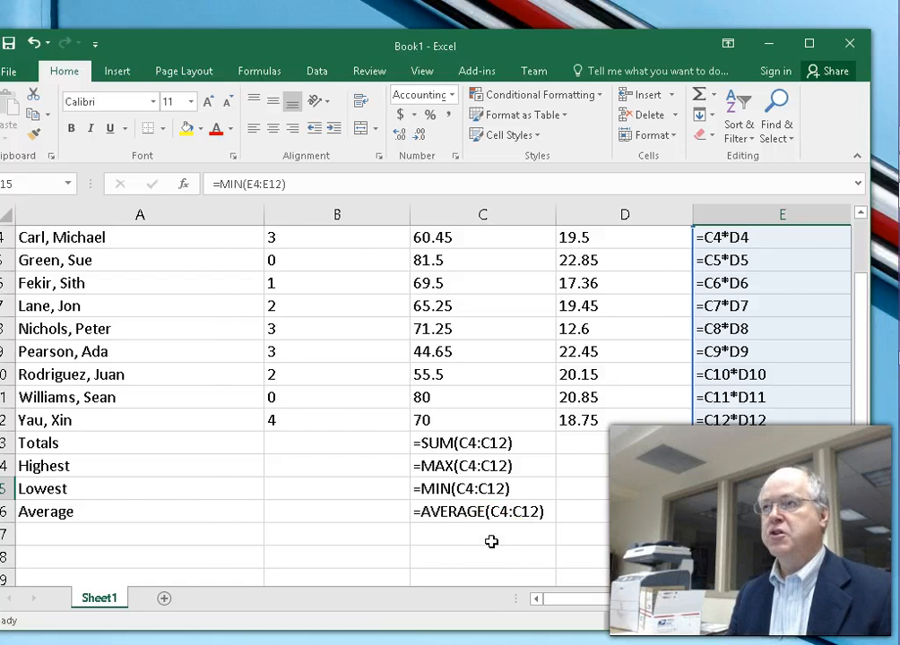
key(ctrl+grave)
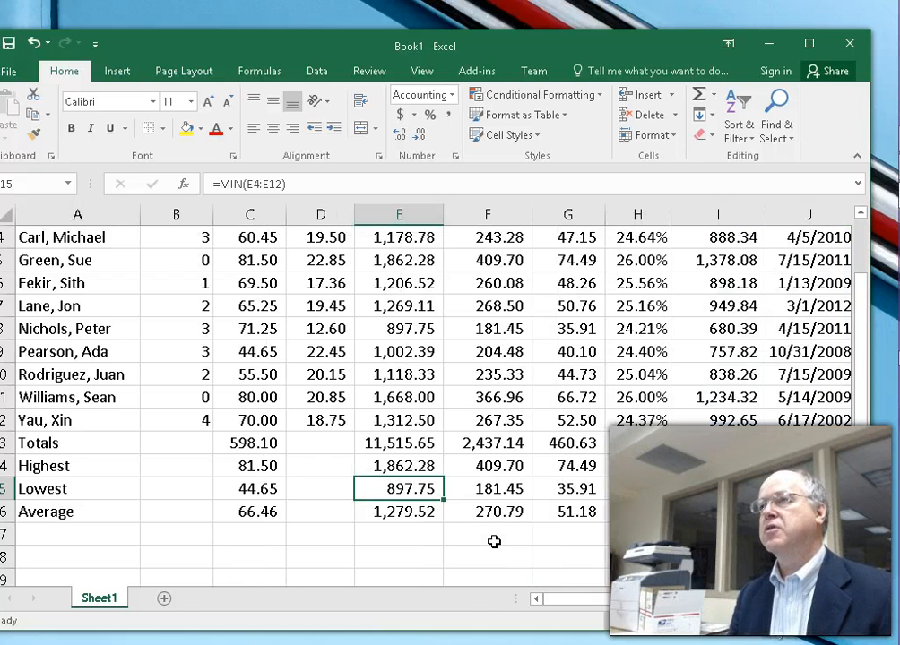
key(ctrl+grave)
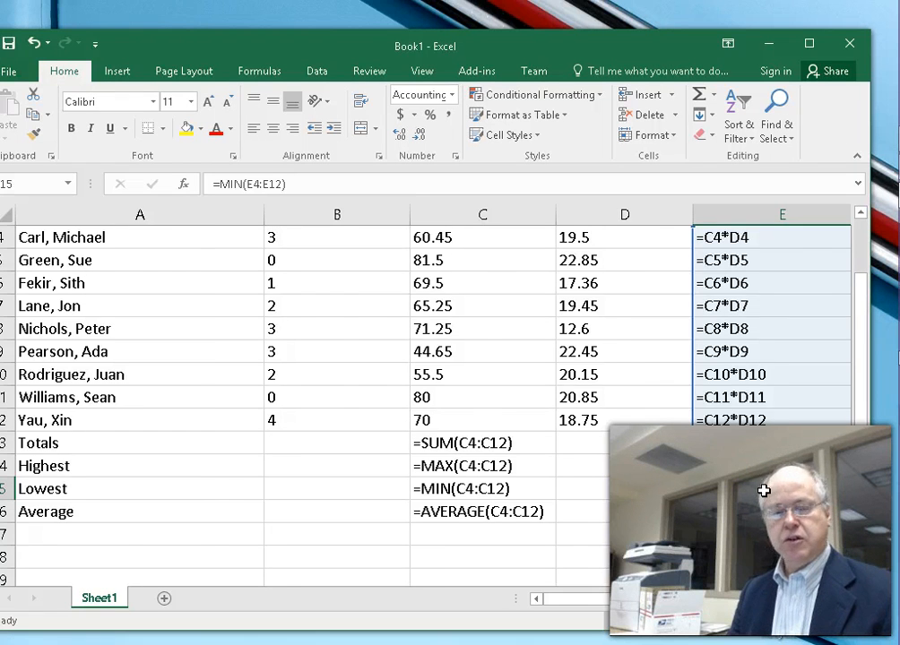
key(ctrl+grave)
Step: AutoFit the width of the Hire Date column J to its contents
scroll(559, 537, up, 1)
scroll(558, 536, down, 1)
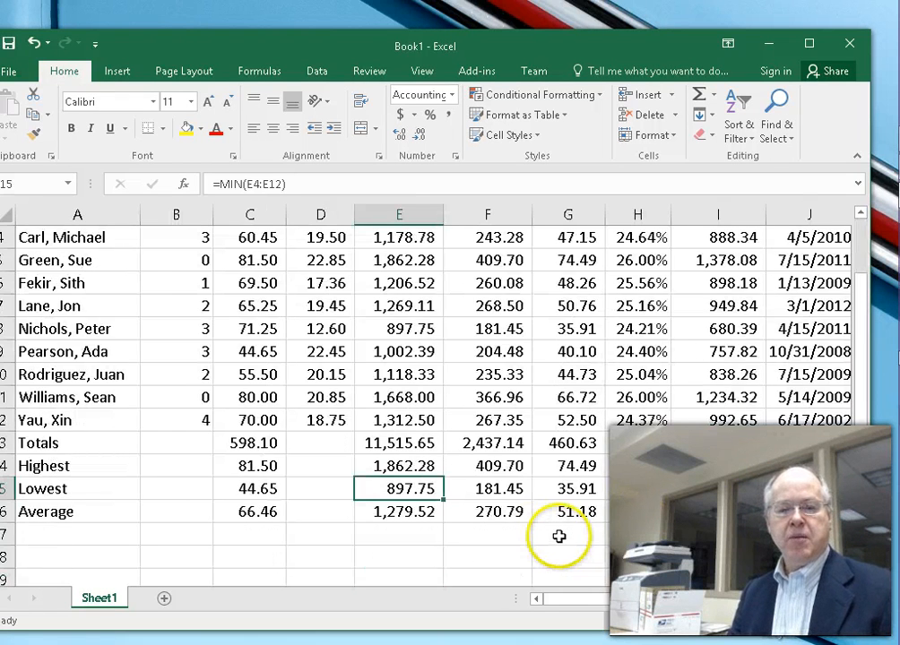
scroll(558, 536, down, 1)
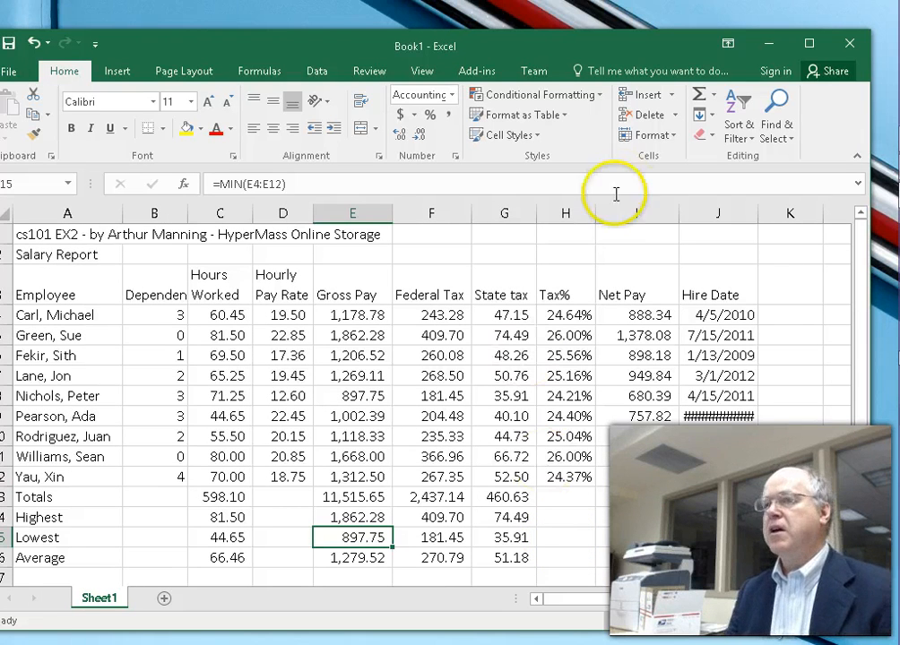
double_click(760, 214)
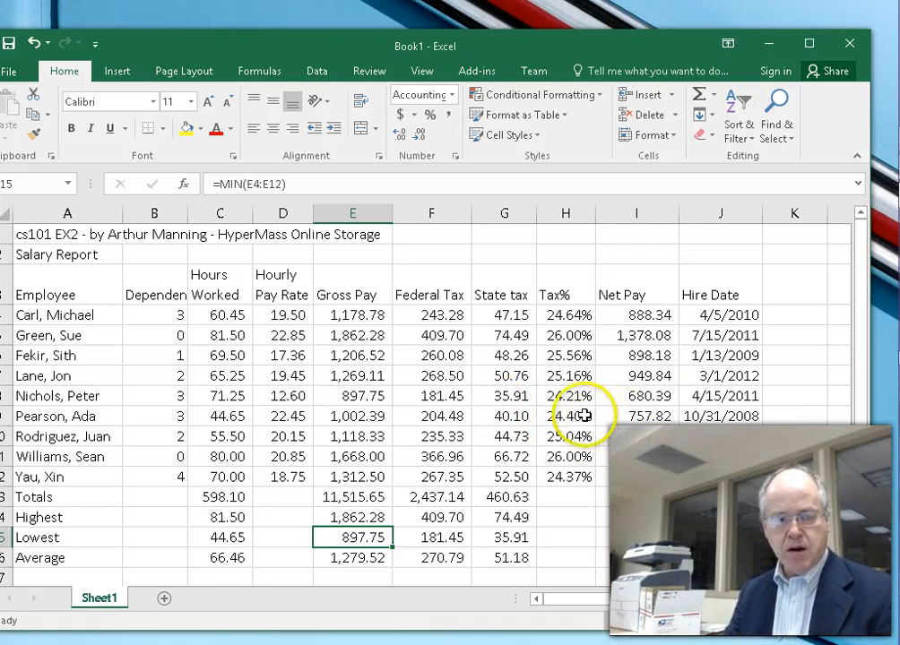
Step: Try filling the Tax% formula from H12 down into the totals cell H13, and undo the fill
key(alt+Tab)
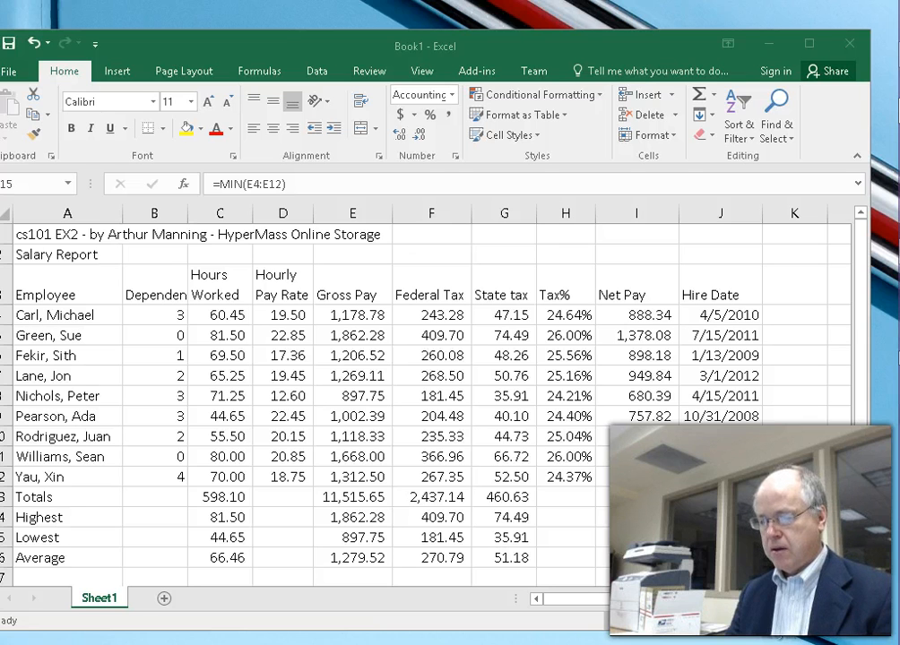
click(577, 497)
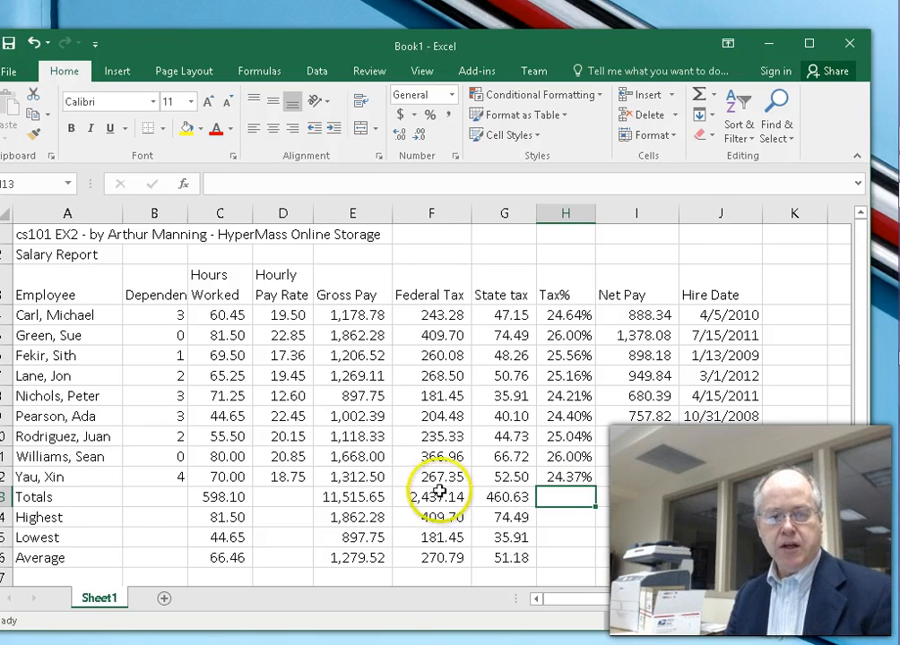
click(578, 475)
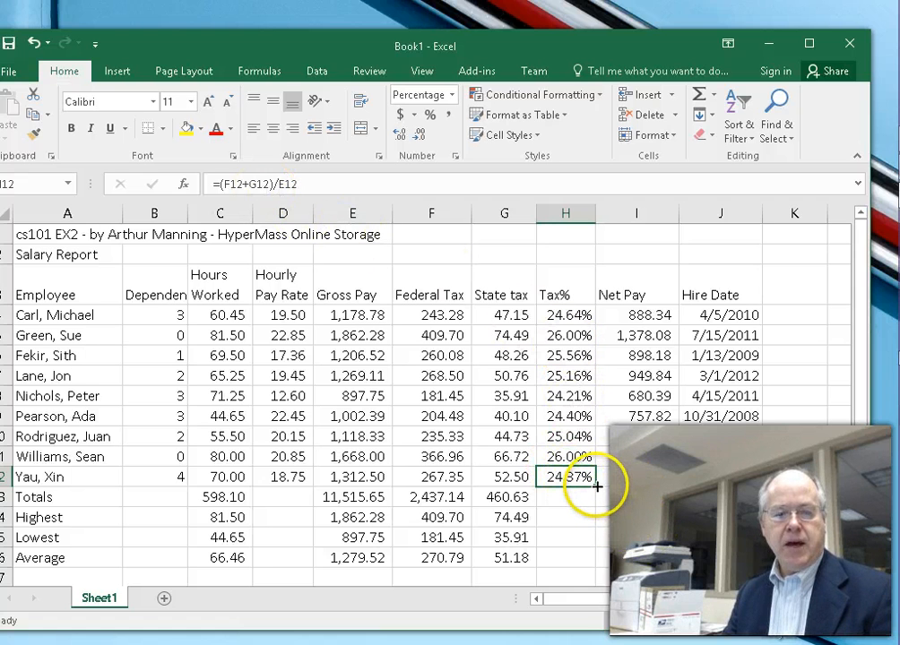
drag(596, 486, 594, 508)
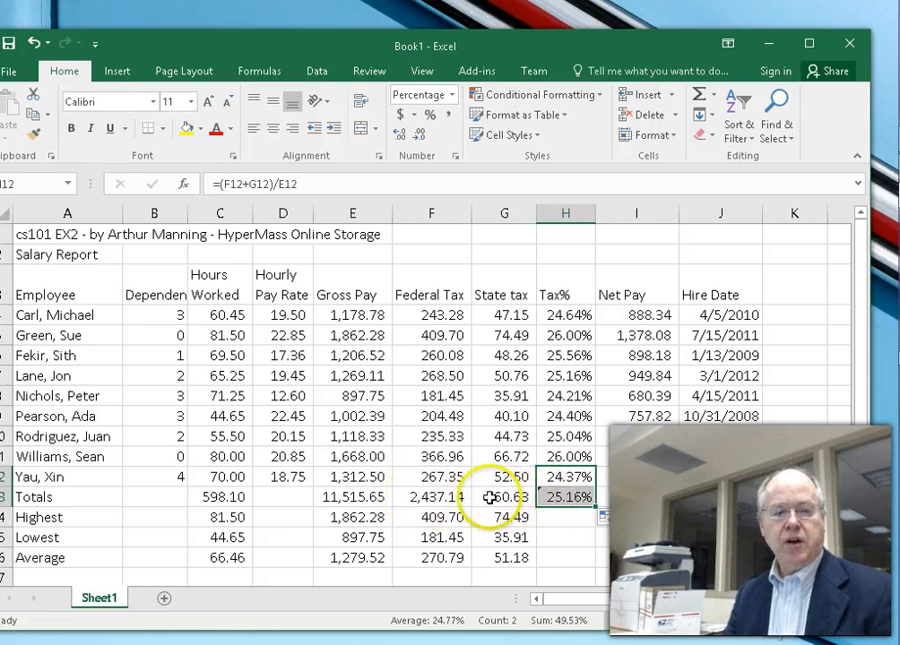
click(574, 499)
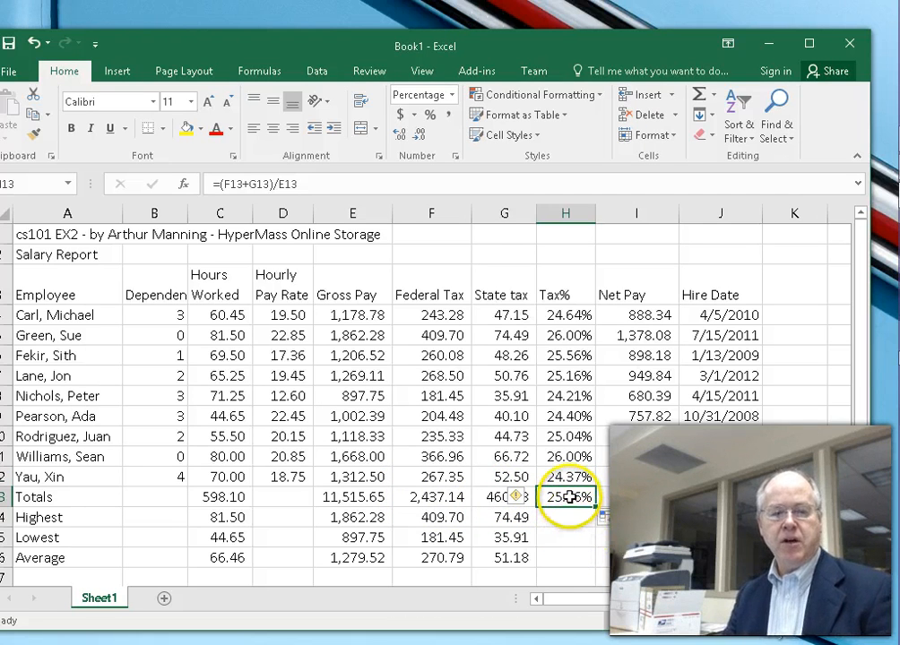
click(574, 498)
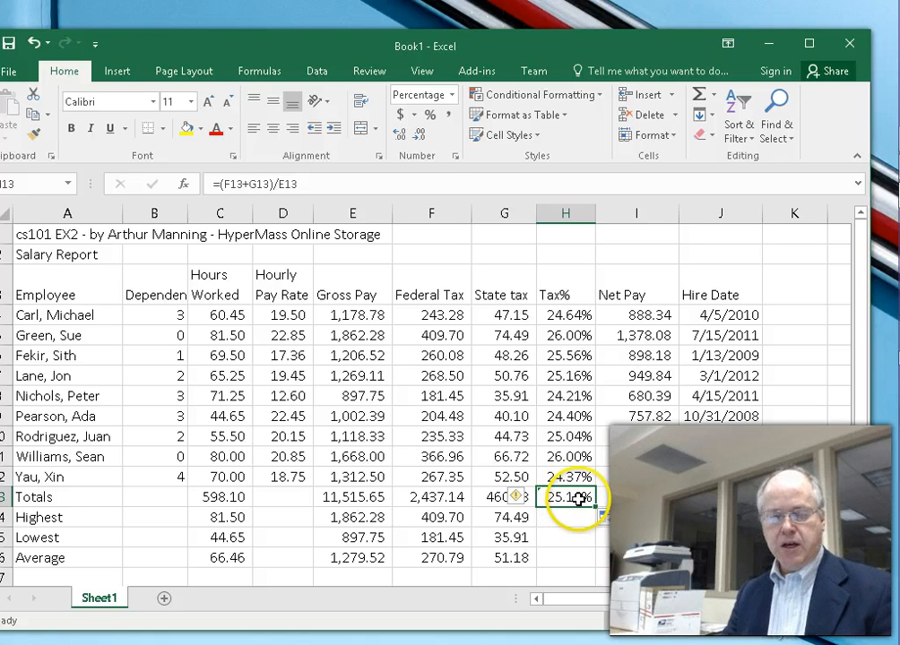
key(ctrl+z)
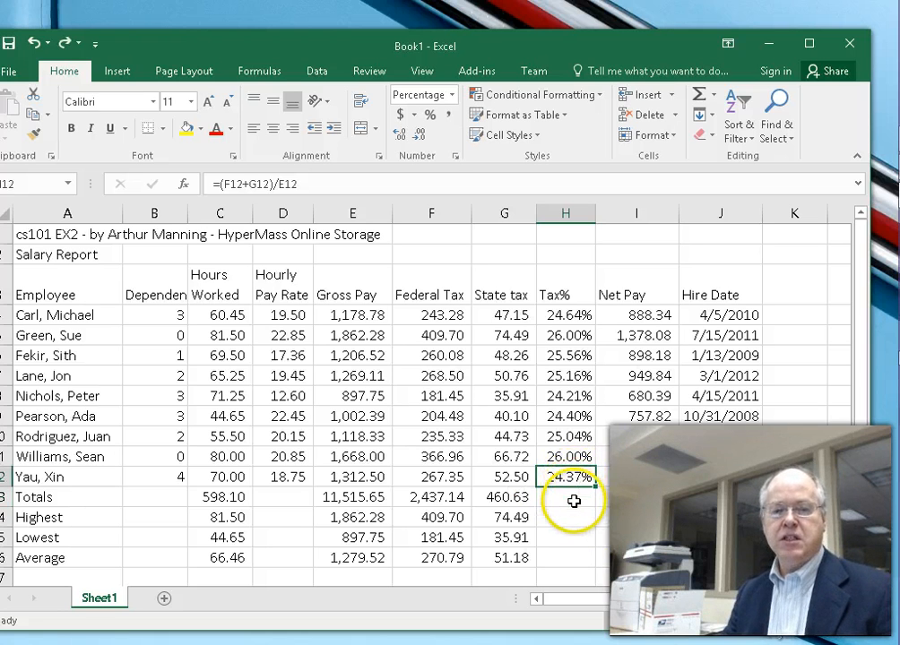
Step: Check the cell references of the Tax% formula in H12 and fill it down into the totals cell H13
click(575, 500)
click(575, 477)
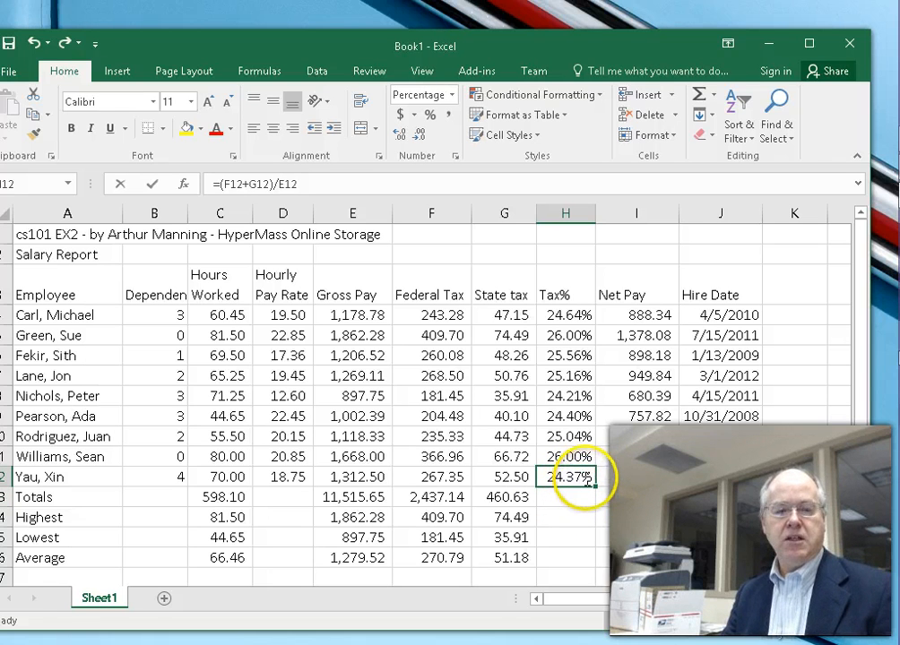
double_click(587, 479)
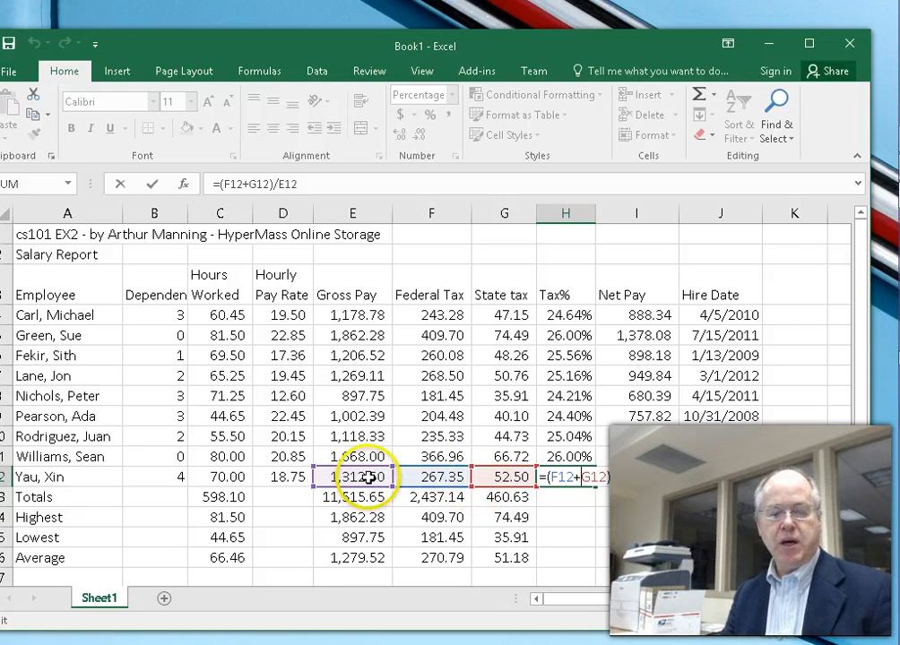
key(Return)
click(559, 484)
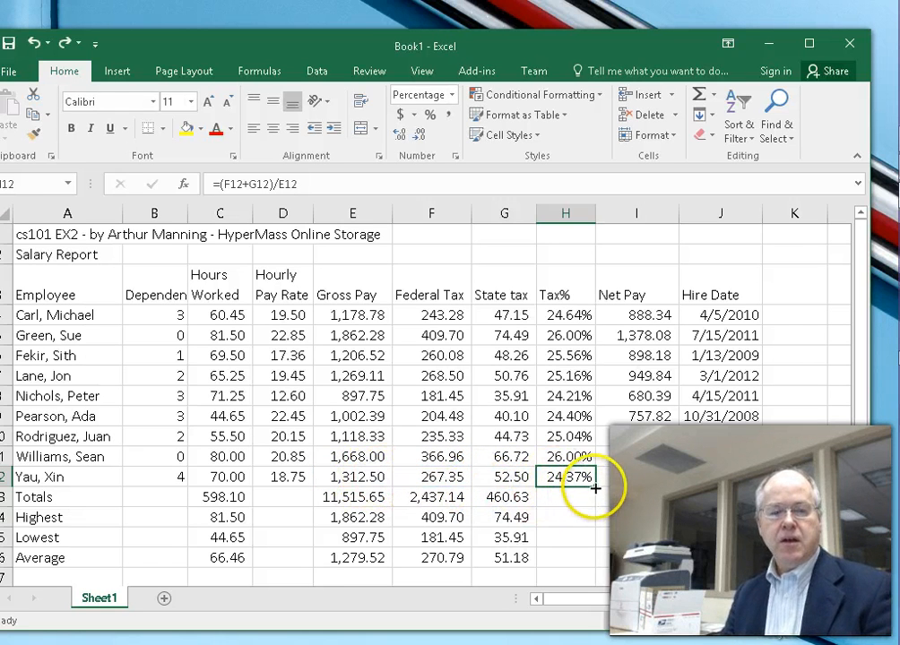
mouse_move(594, 488)
mouse_down()
mouse_move(595, 520)
mouse_move(582, 502)
mouse_up()
drag(480, 498, 484, 496)
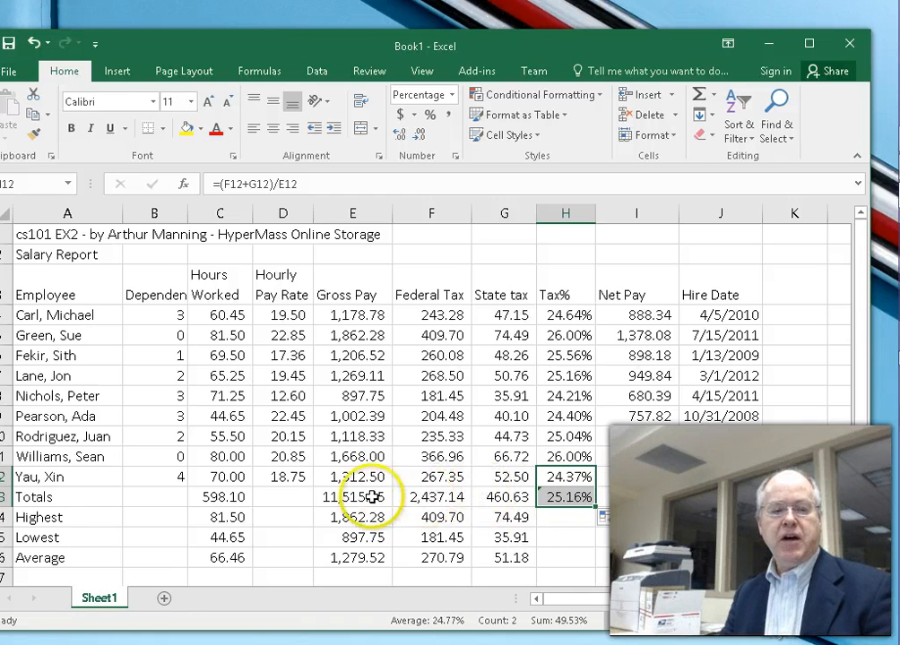
click(564, 518)
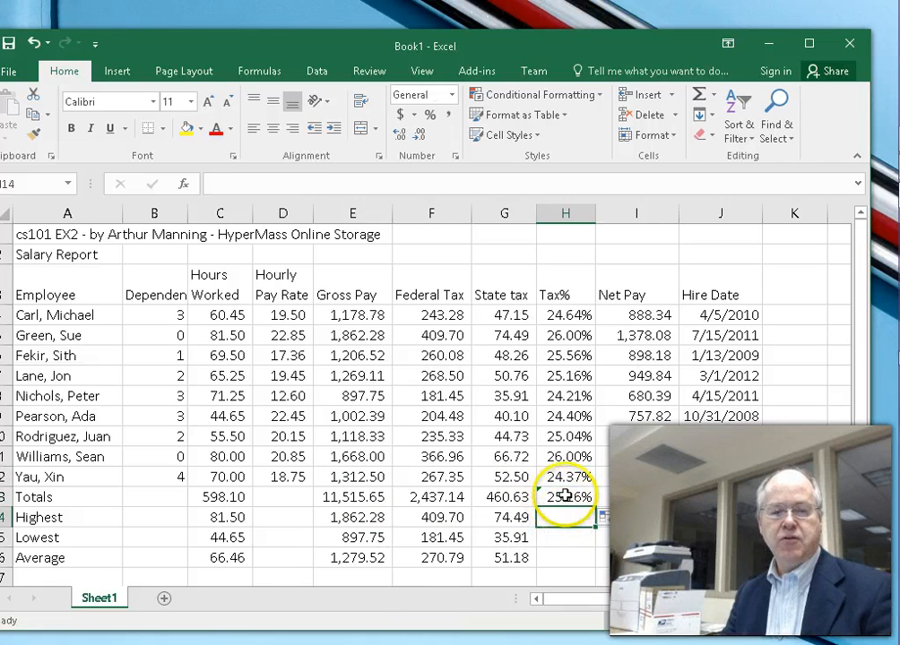
click(568, 494)
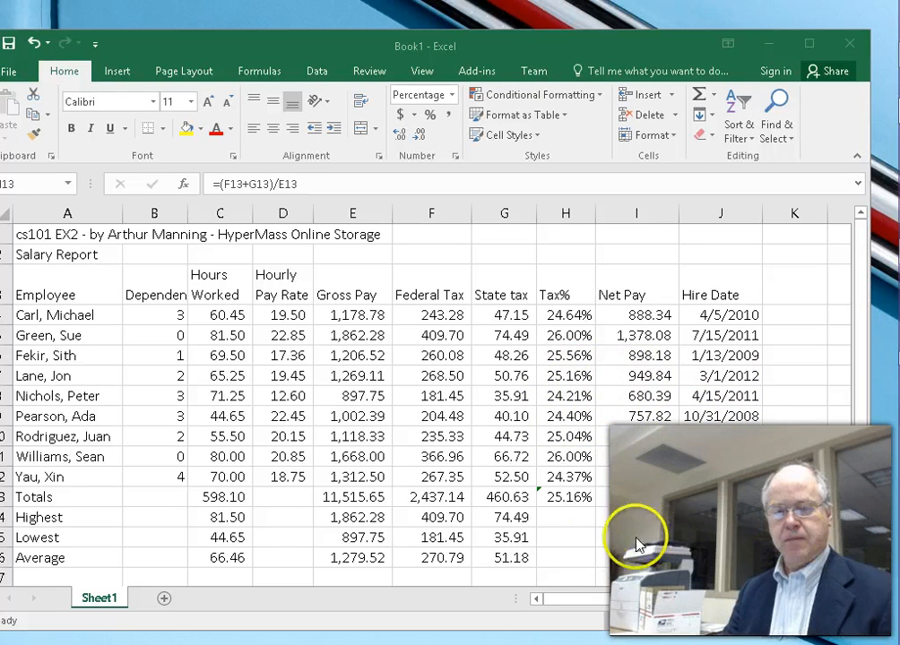
click(556, 542)
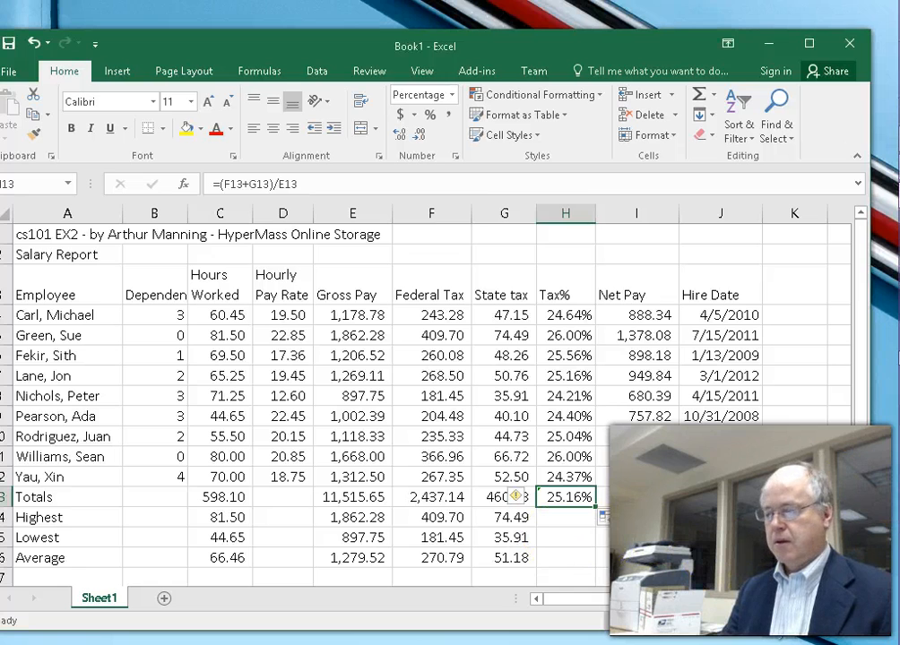
click(884, 507)
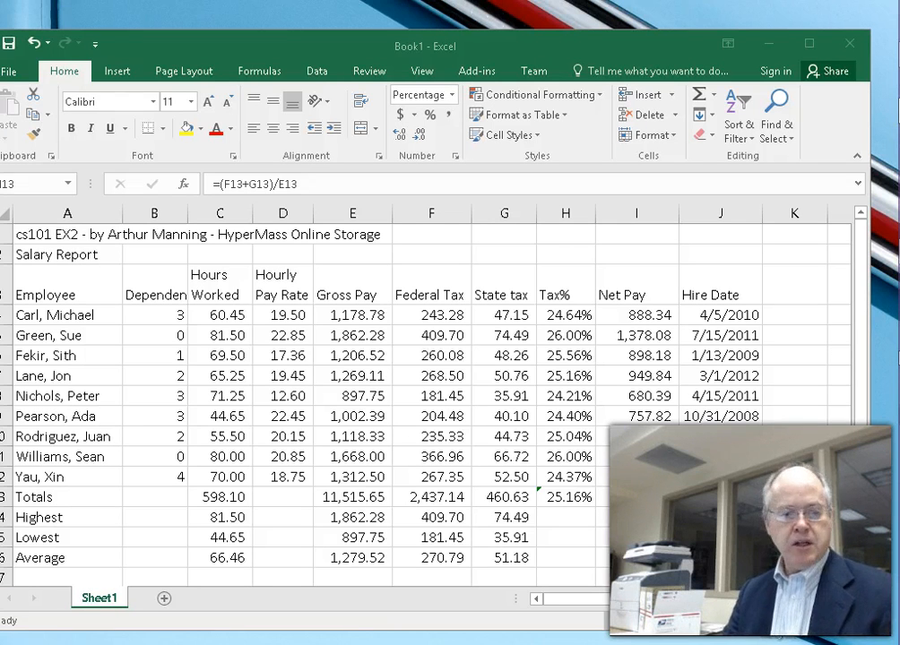
Step: Copy the highest, lowest and average formulas from C14:C16 to B14:B16 and reduce them to zero decimal places
click(208, 526)
drag(208, 526, 216, 561)
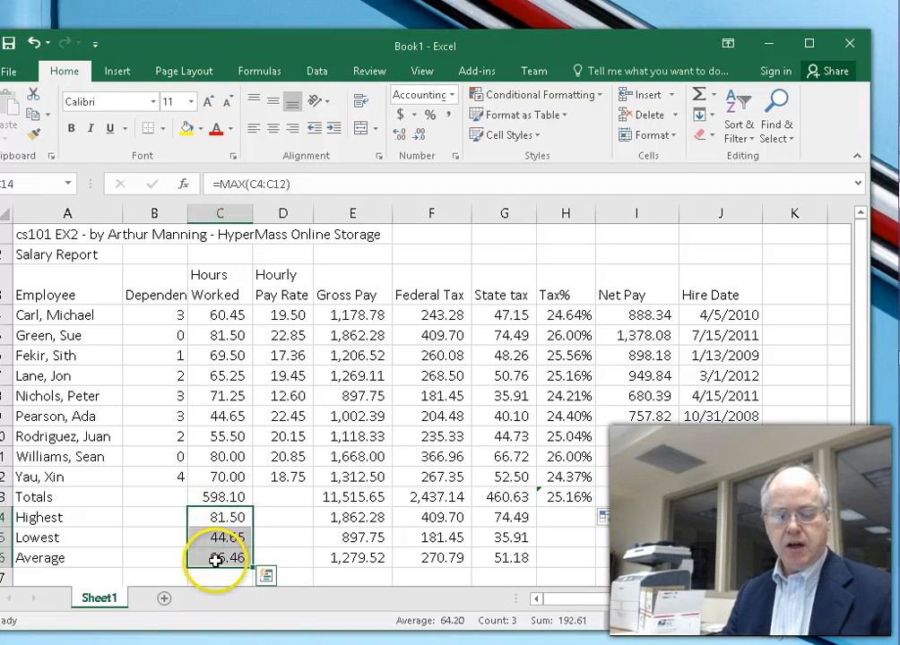
key(ctrl+c)
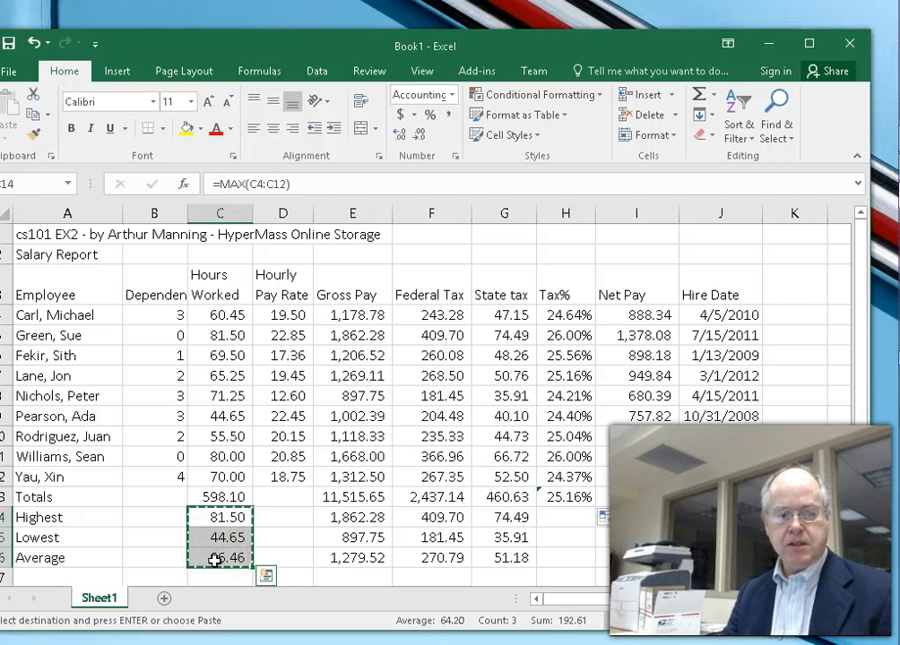
click(161, 527)
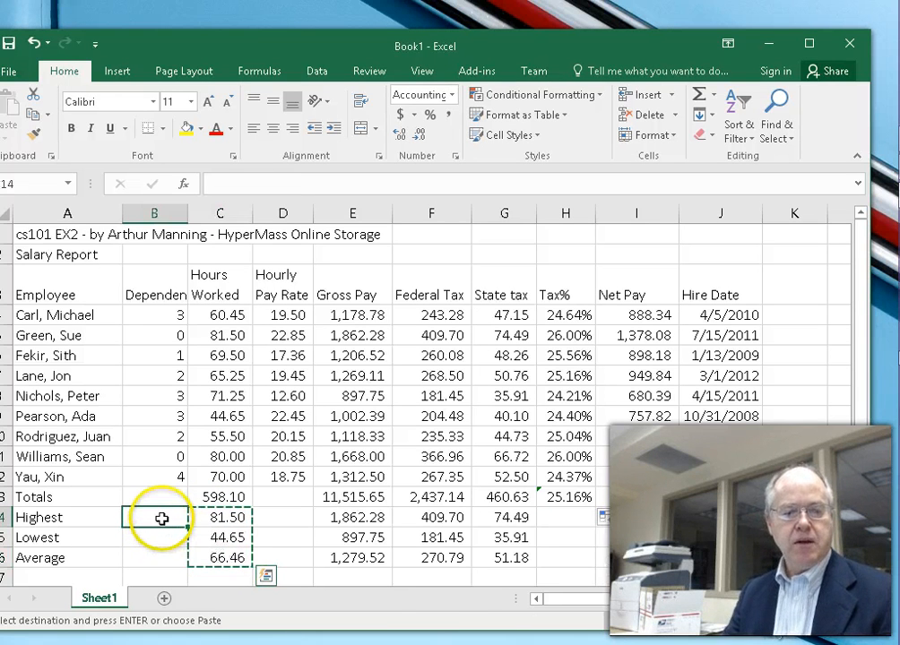
key(ctrl+v)
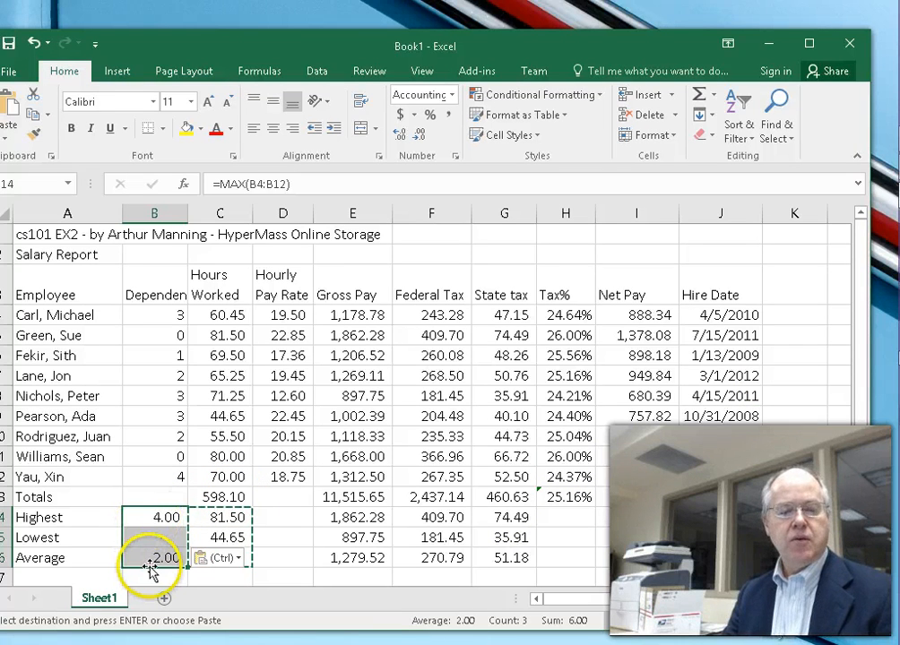
click(419, 134)
click(420, 134)
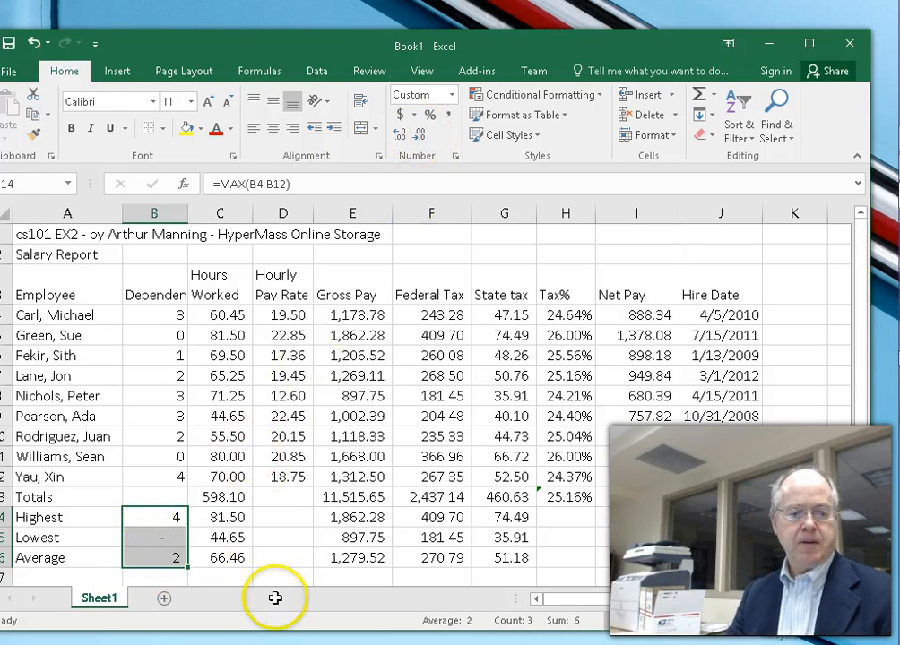
drag(235, 522, 234, 559)
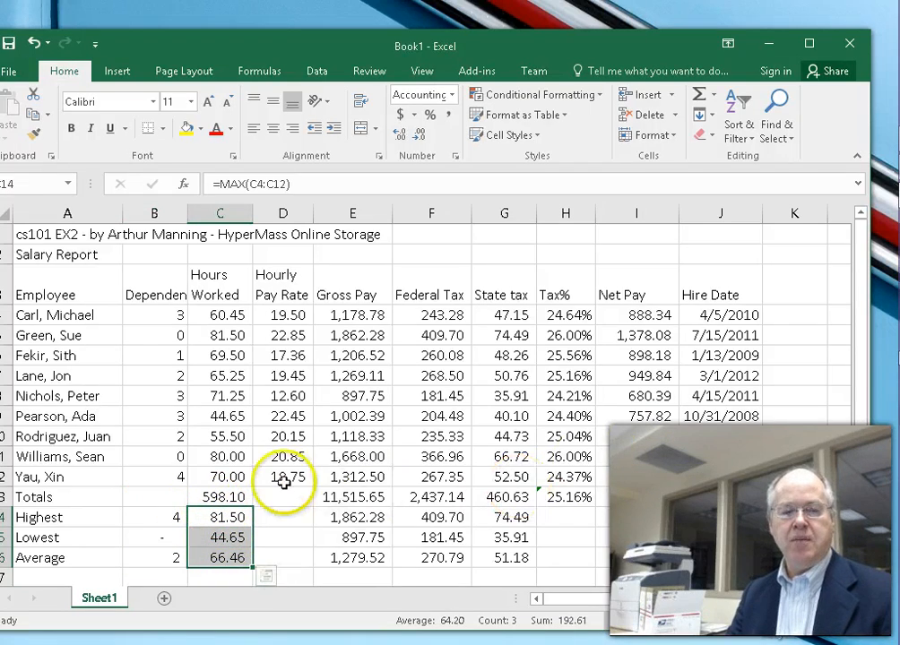
click(164, 517)
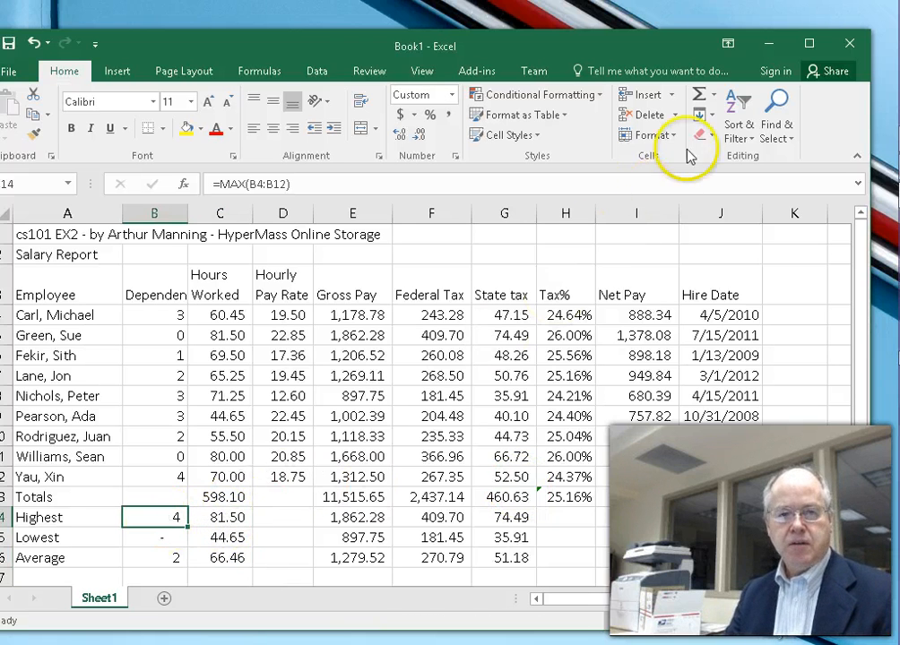
click(714, 95)
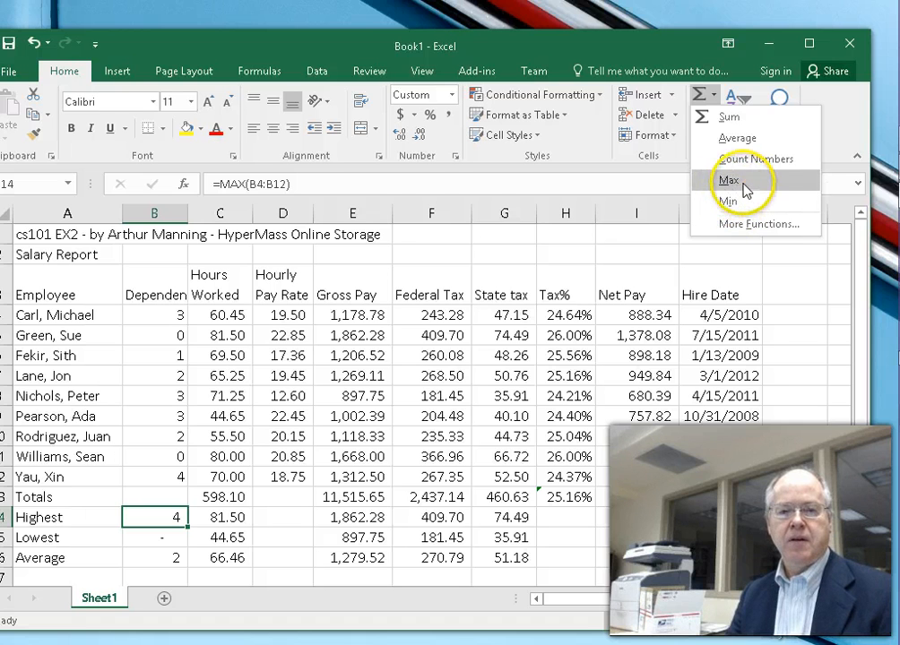
click(786, 262)
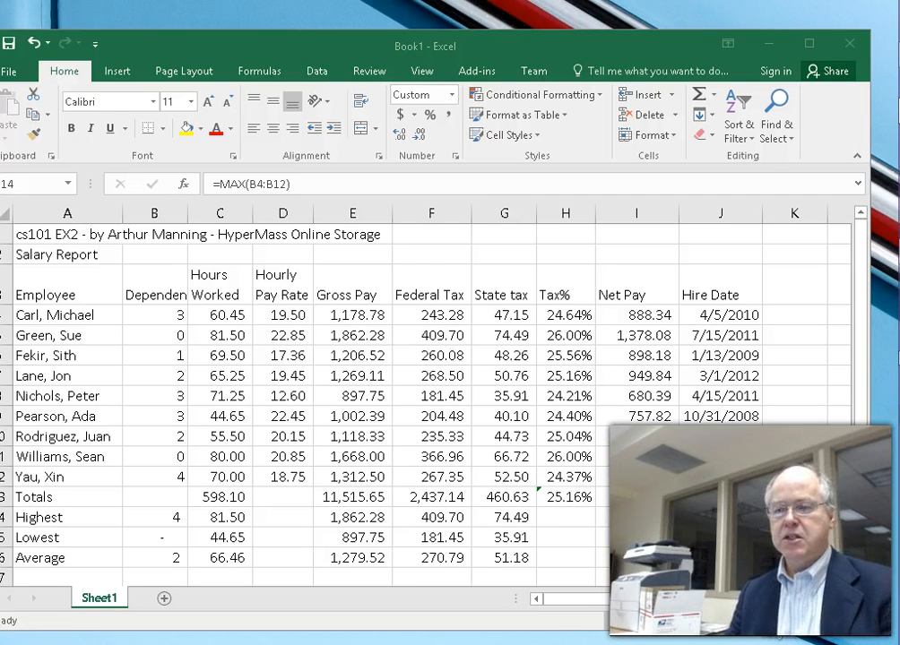
Step: Save the workbook in the 2016Spring folder, naming the file with the author's surname followed by EX2
click(366, 55)
key(ctrl+s)
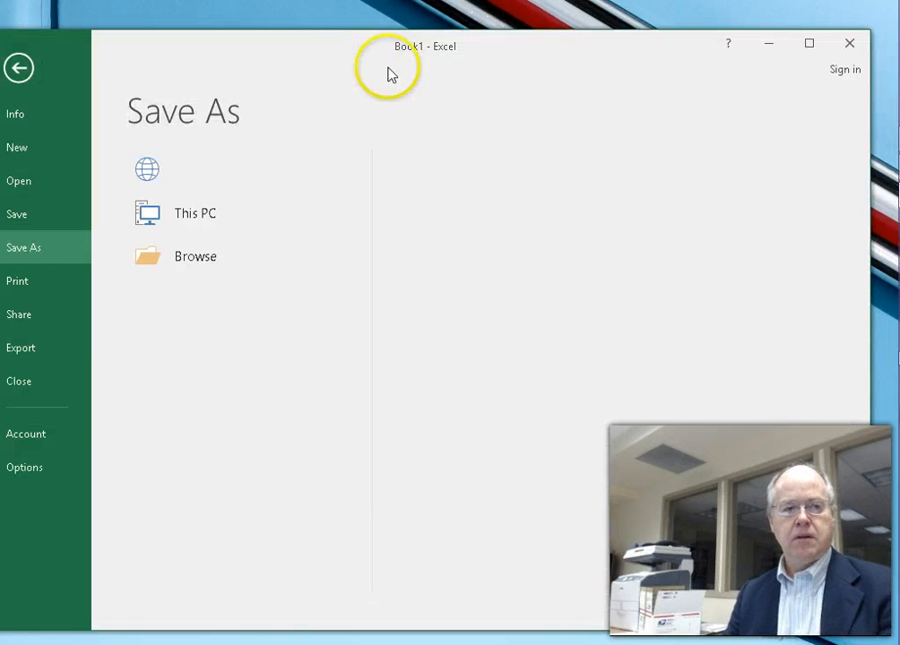
click(434, 207)
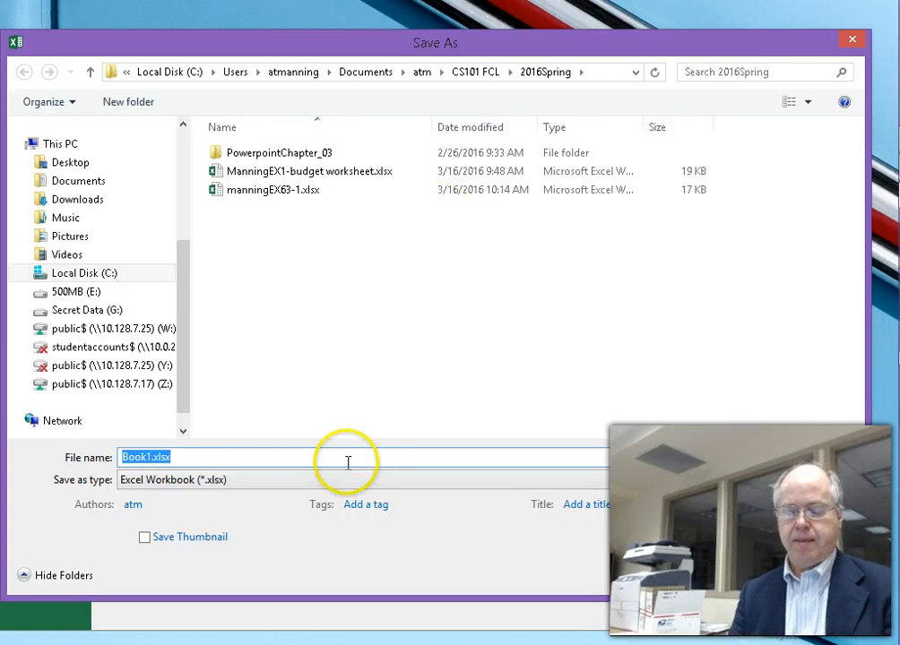
text(manningEX2)
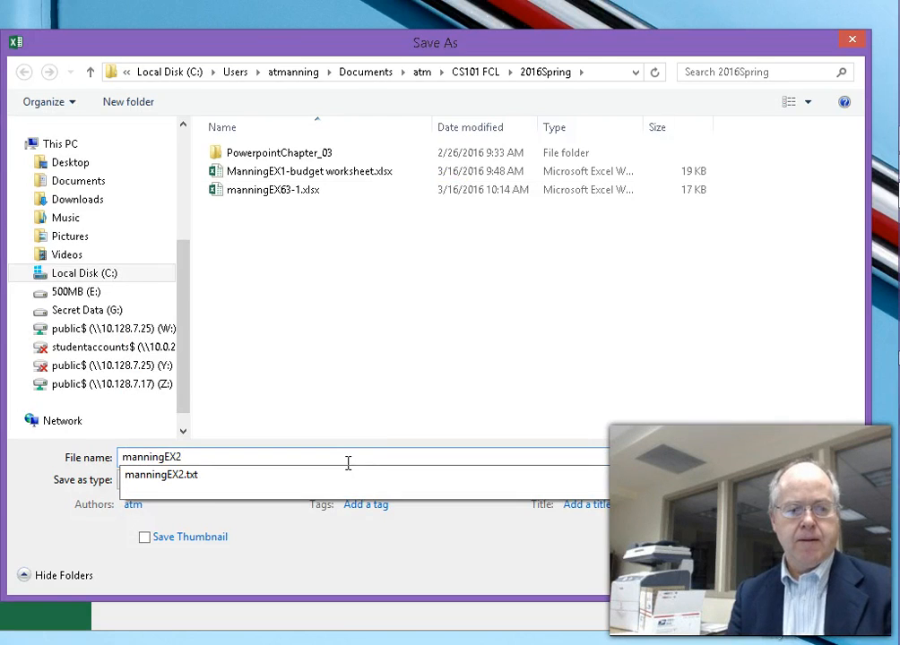
key(Return)
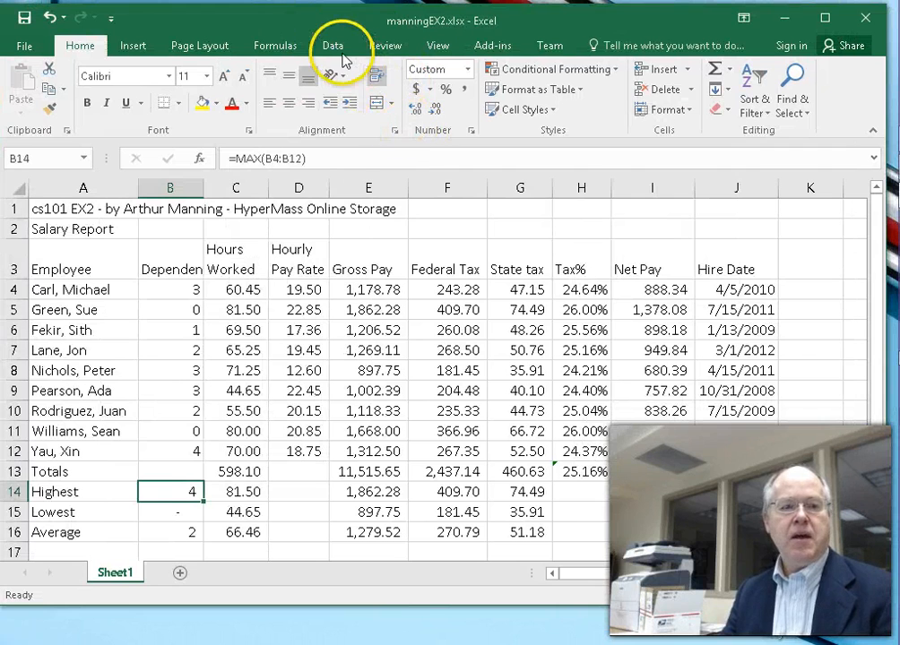
Step: Try the Basis theme on the workbook and undo the theme change
click(205, 46)
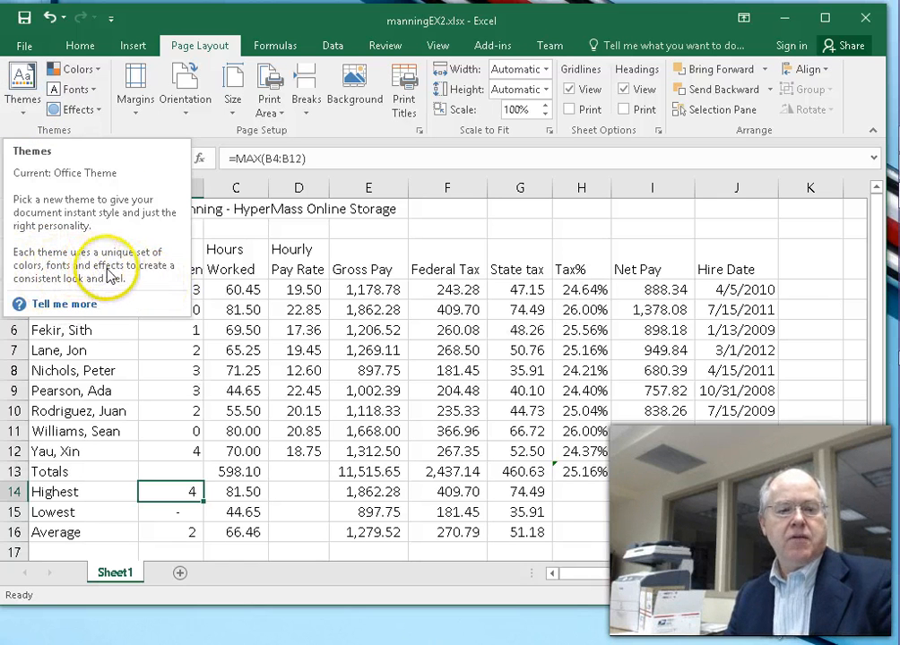
click(19, 117)
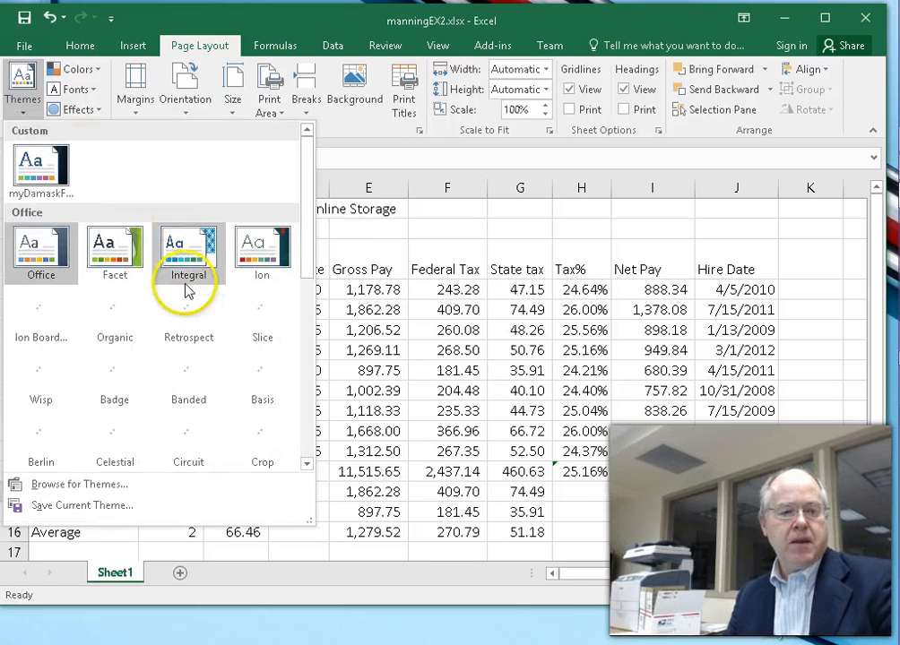
click(272, 396)
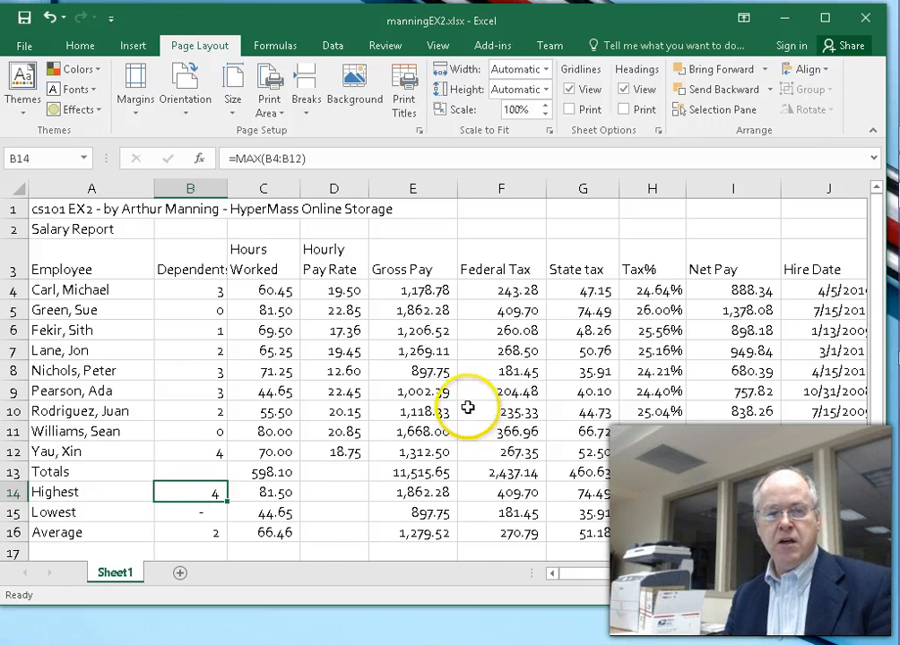
key(ctrl+z)
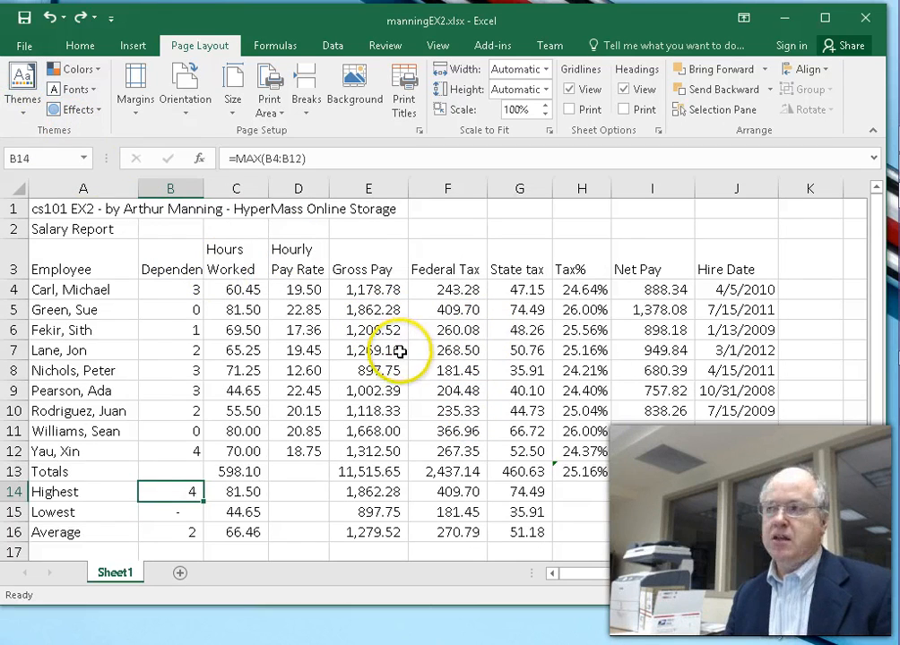
Step: Apply the Basis theme to the workbook
click(25, 121)
click(268, 375)
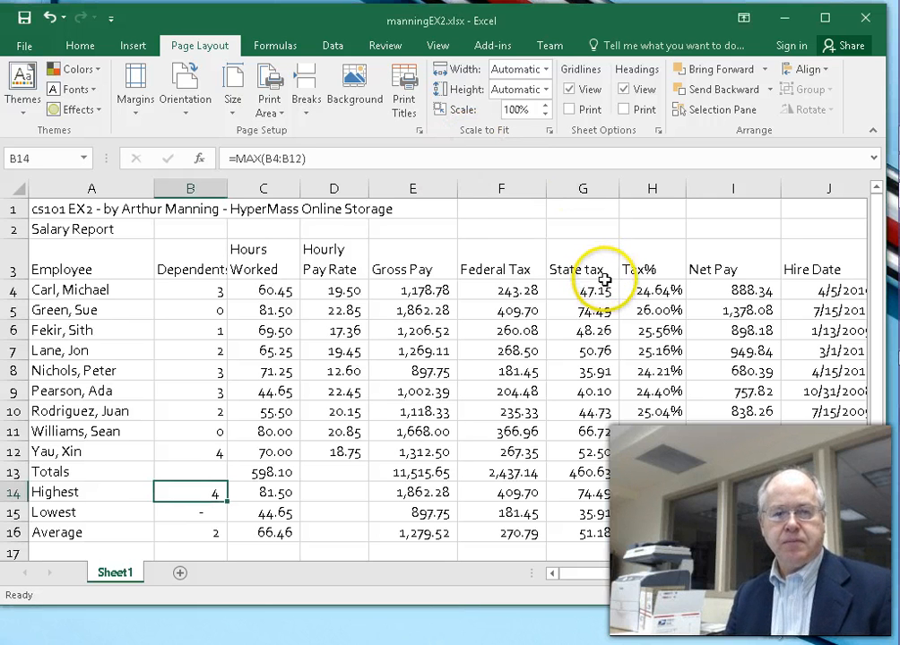
Step: Merge and center the main title across A1:J1 and the Salary Report subtitle across A2:J2
scroll(605, 282, down, 1)
drag(66, 205, 730, 209)
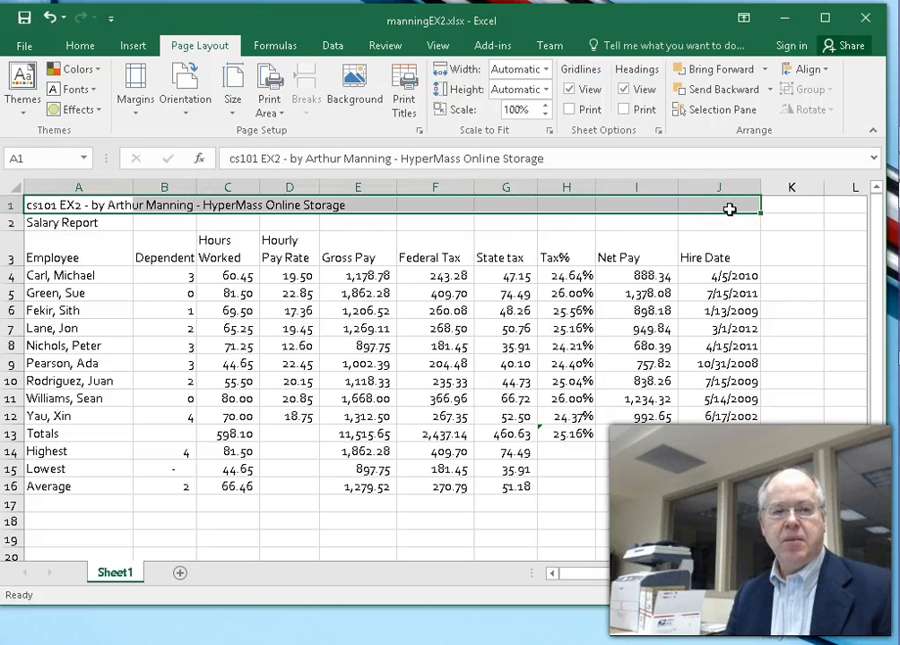
click(80, 45)
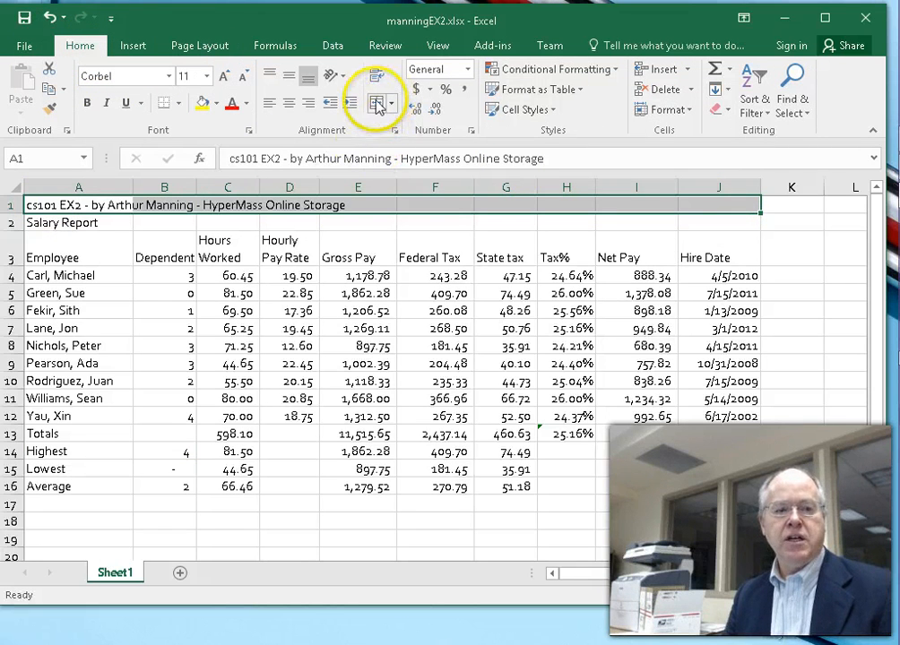
click(378, 104)
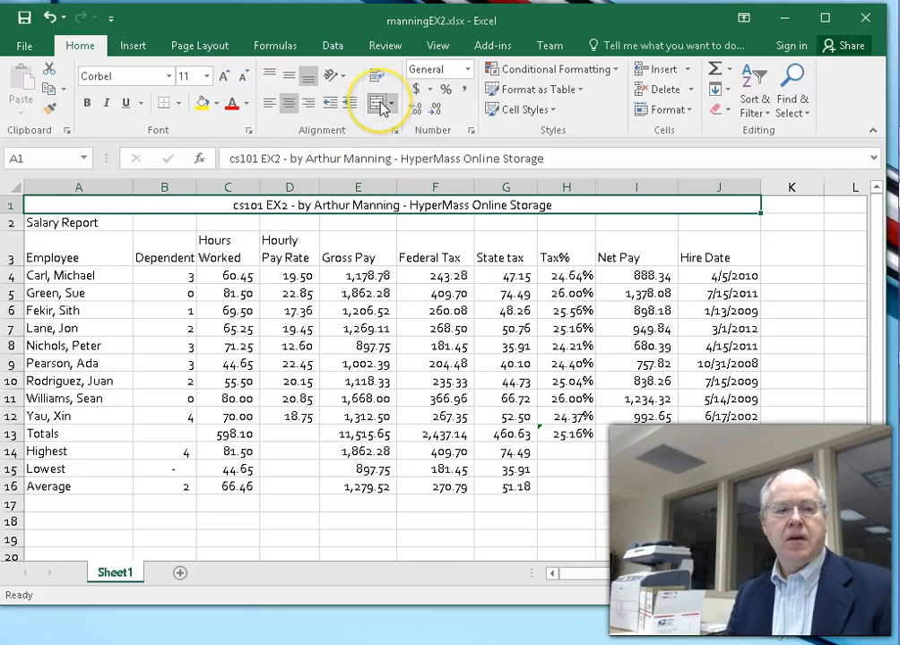
drag(120, 223, 729, 230)
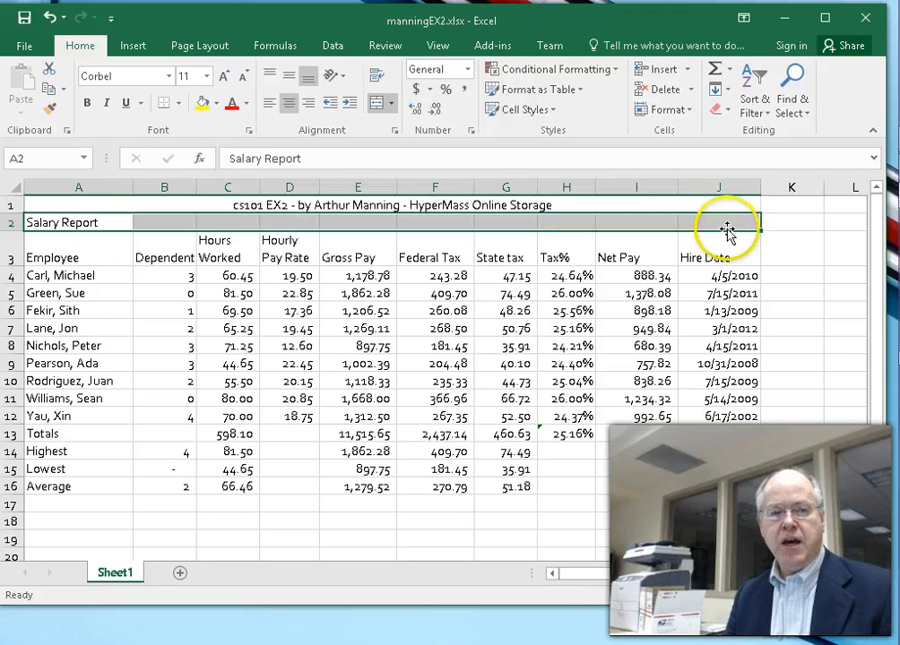
click(377, 106)
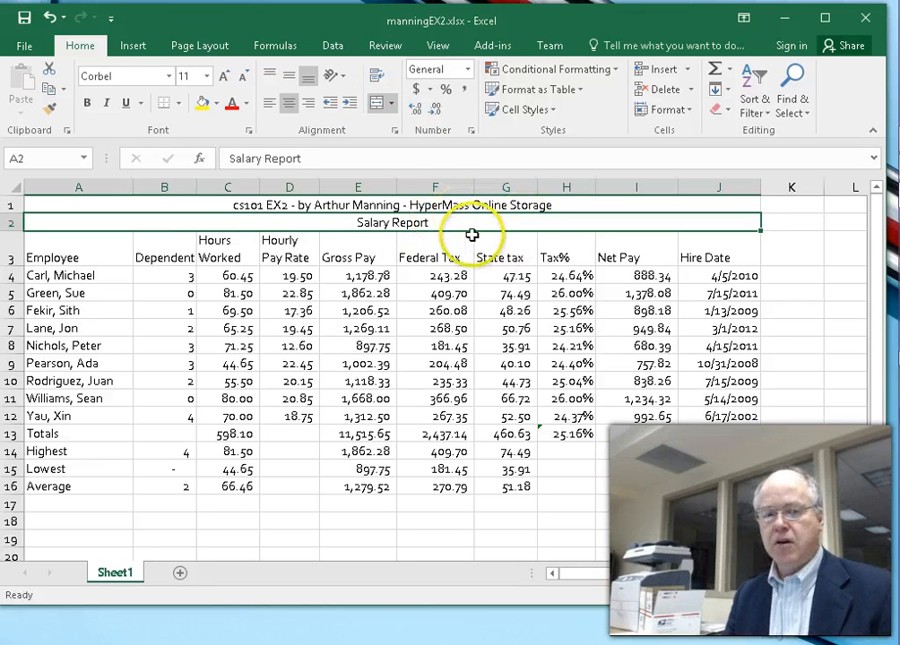
Step: Apply the Title cell style to the merged main title in row 1
click(422, 206)
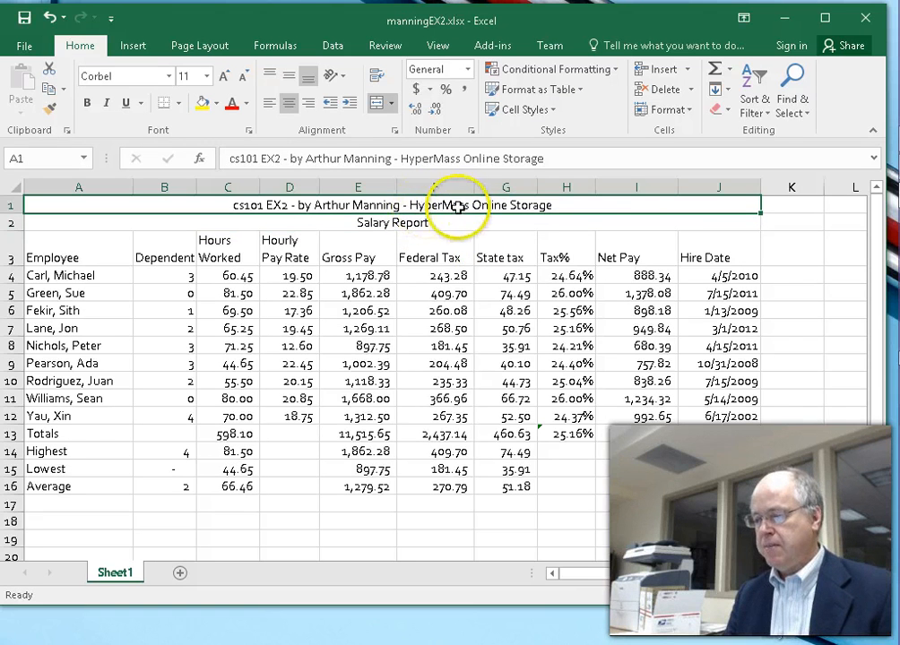
click(552, 114)
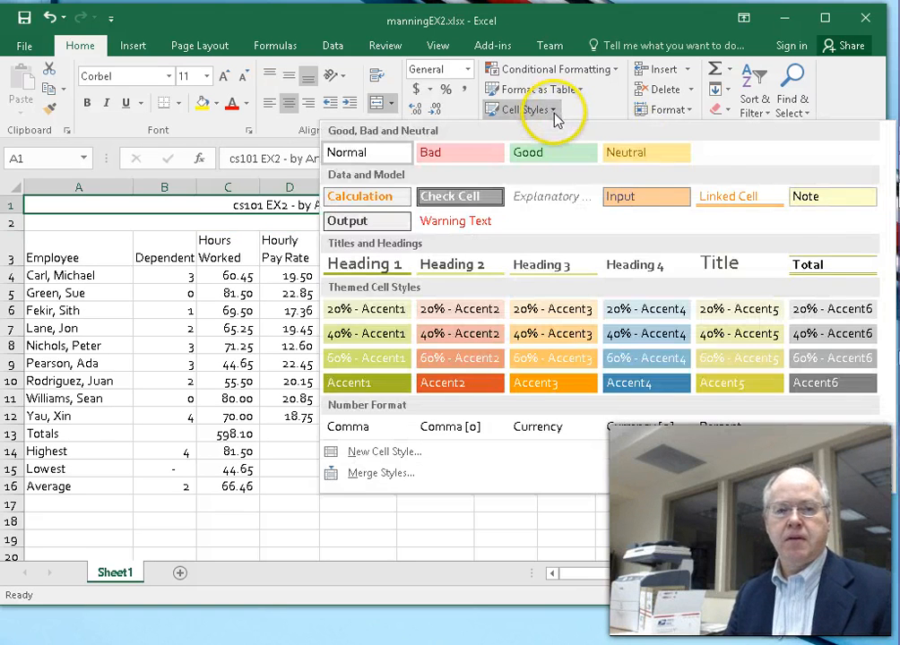
click(720, 265)
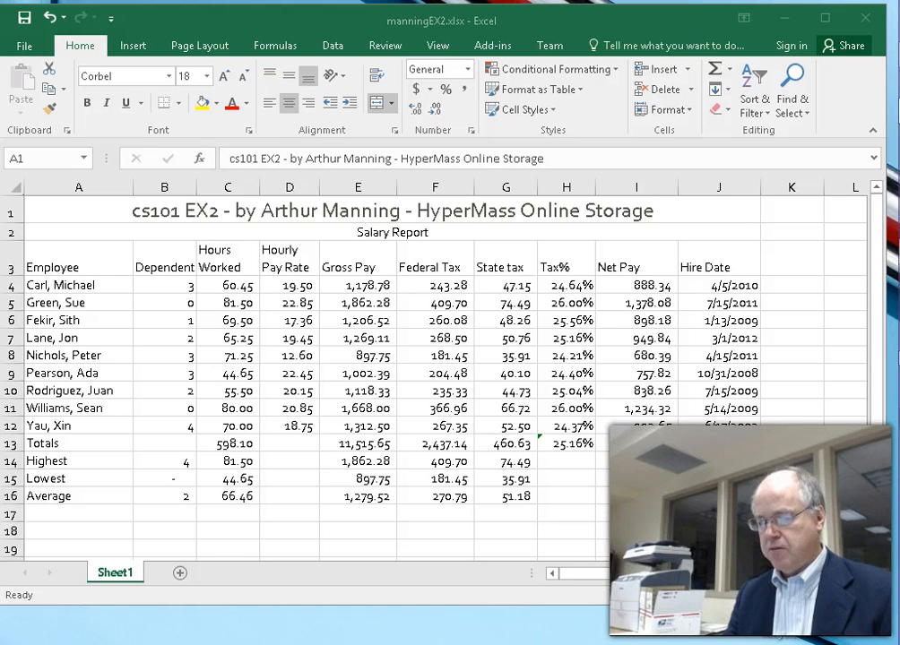
Step: Apply the Title cell style to the Salary Report subtitle in row 2 and set its font size to 20
click(194, 221)
click(194, 234)
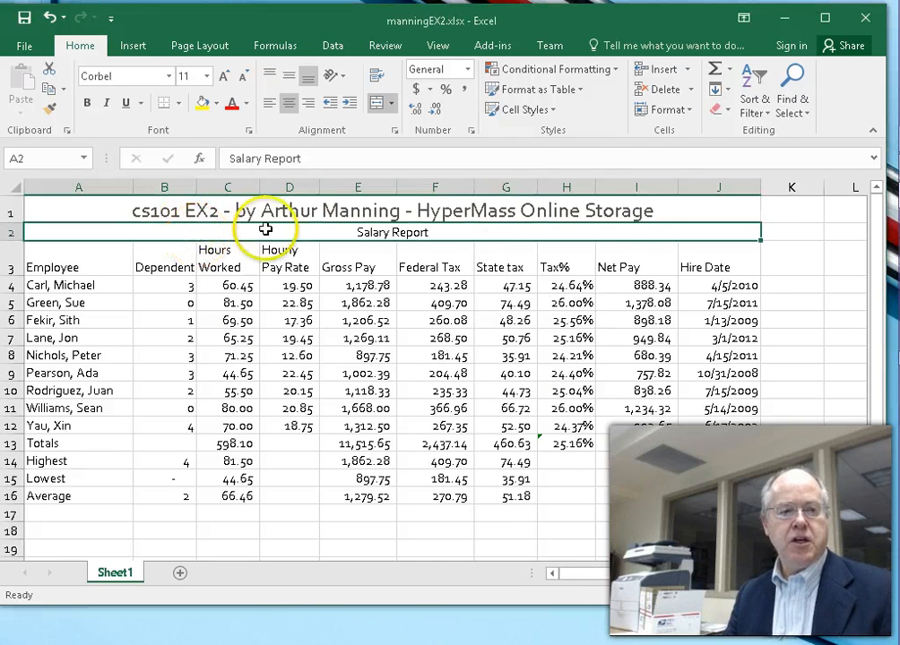
click(554, 111)
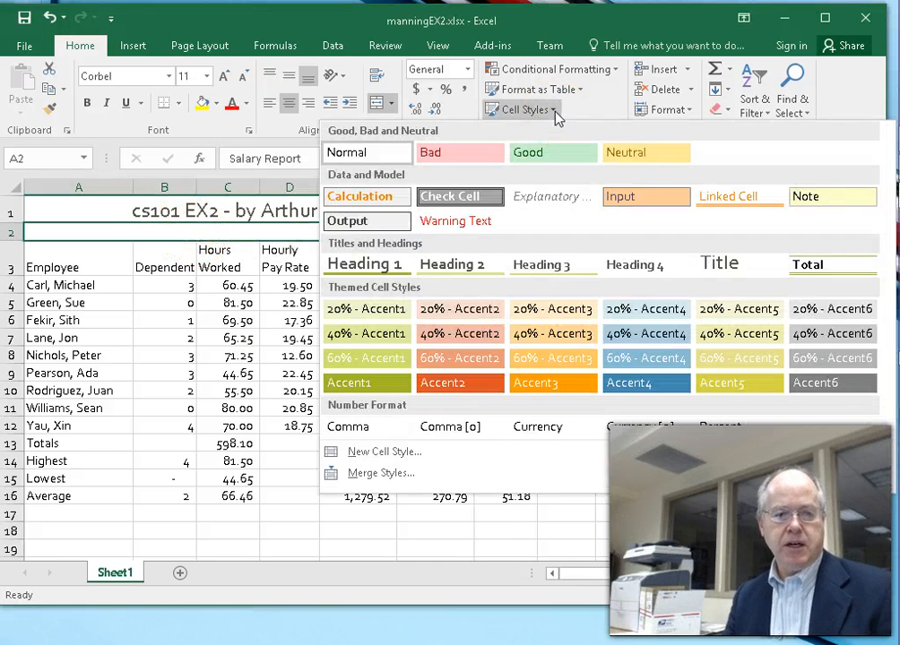
click(728, 267)
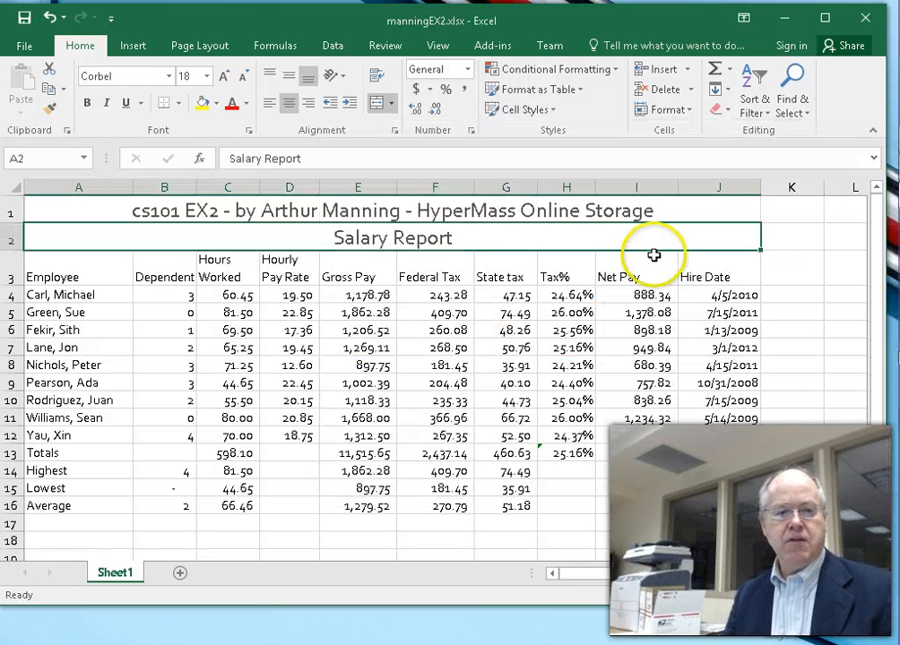
click(206, 76)
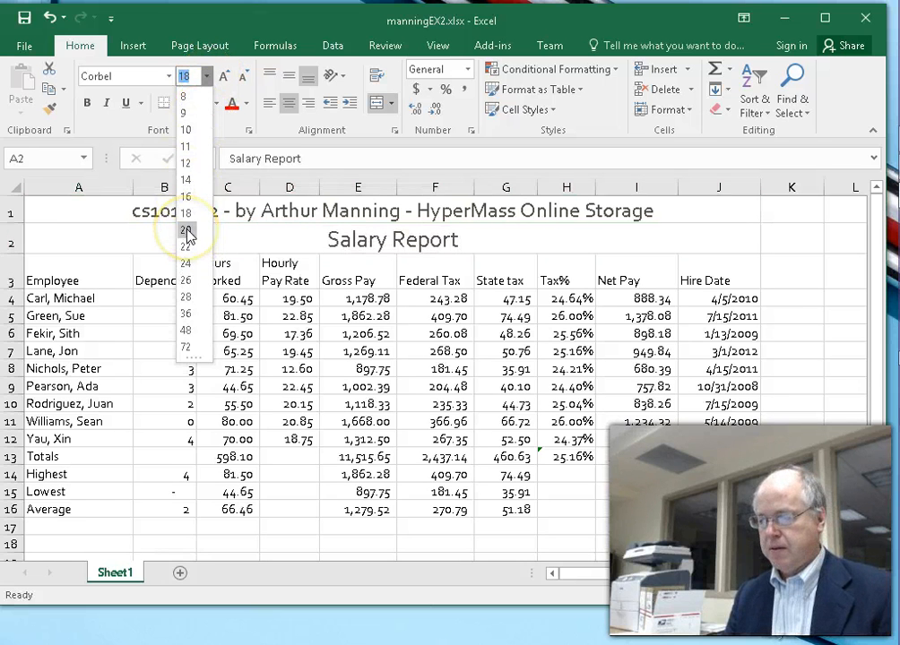
click(186, 231)
Step: Fill both title rows A1:J2 with Green, Accent 1, Lighter 60%
click(345, 208)
drag(346, 208, 618, 233)
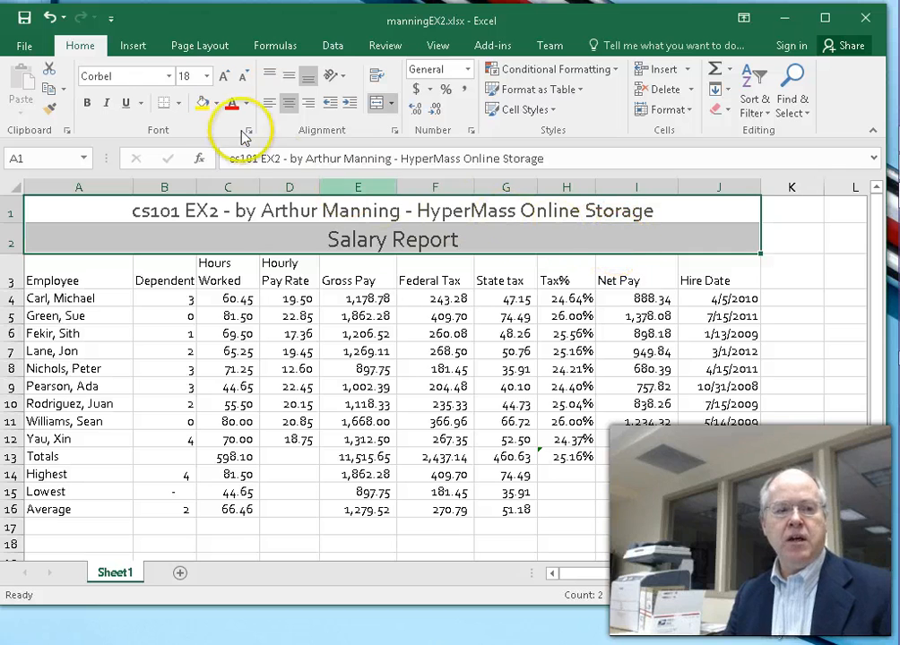
click(215, 103)
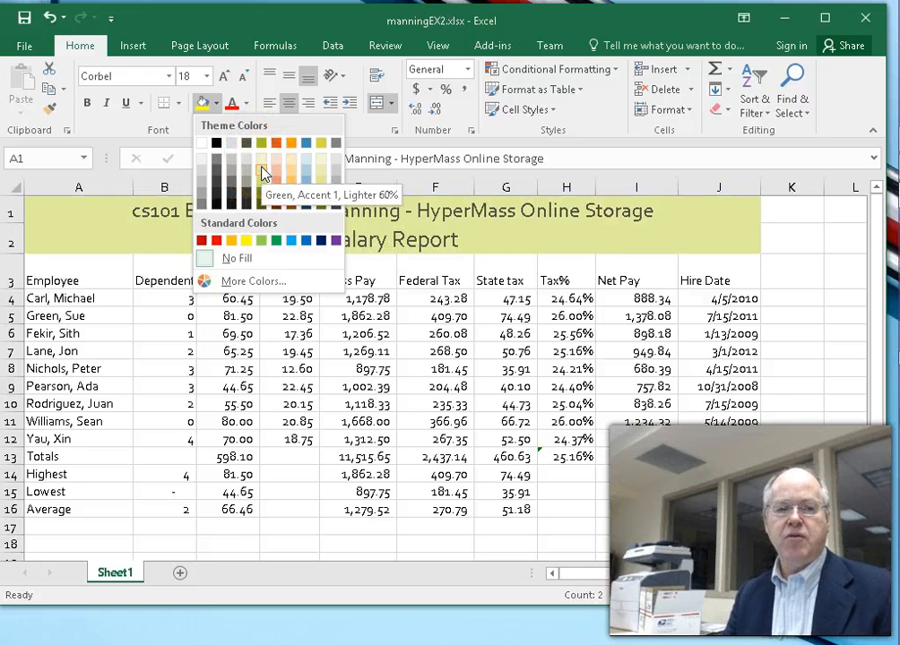
click(263, 173)
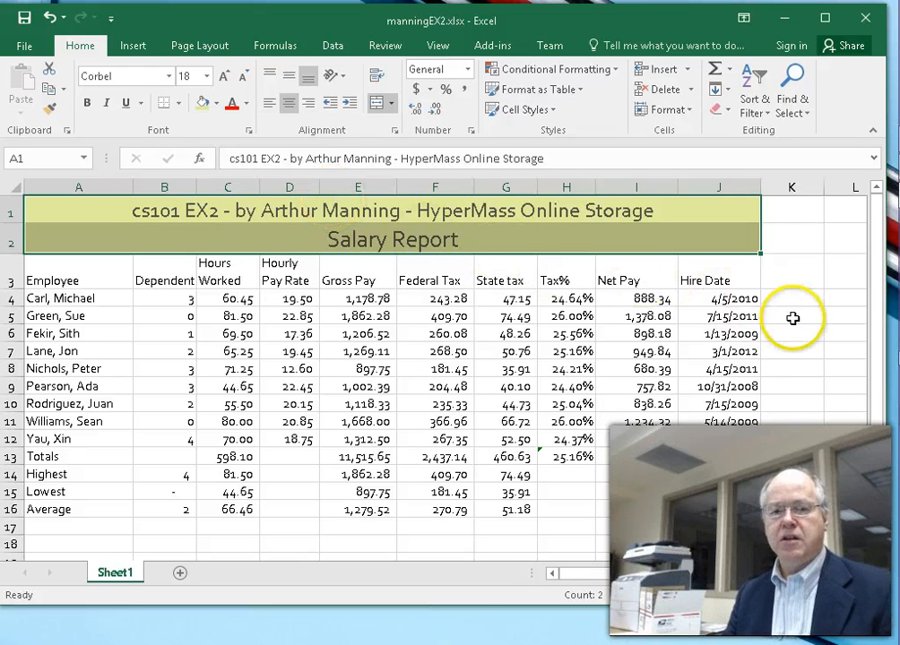
click(793, 316)
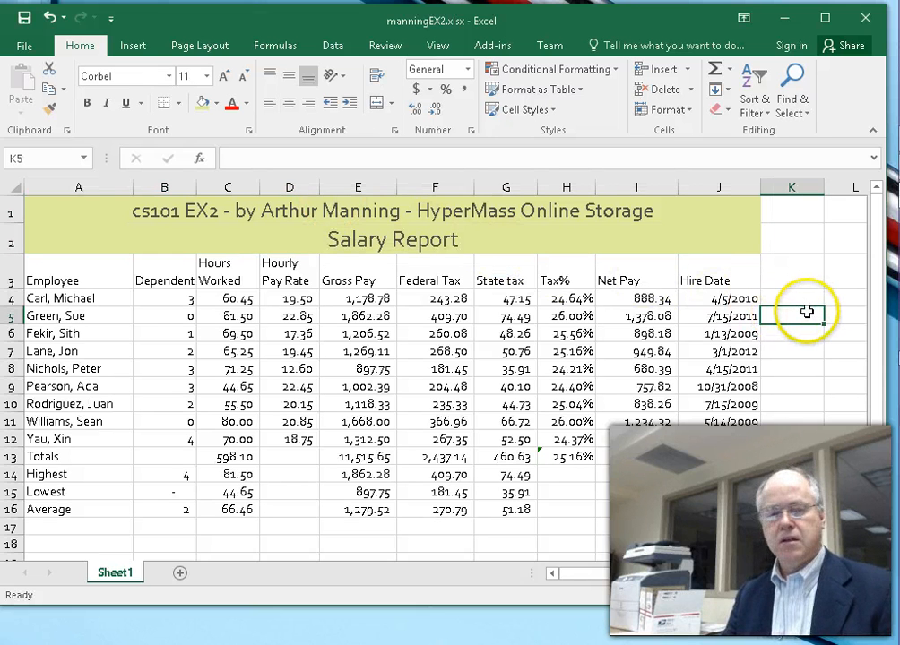
Step: Add thick outside borders around the two title rows A1:J2
scroll(811, 311, down, 1)
scroll(811, 312, up, 1)
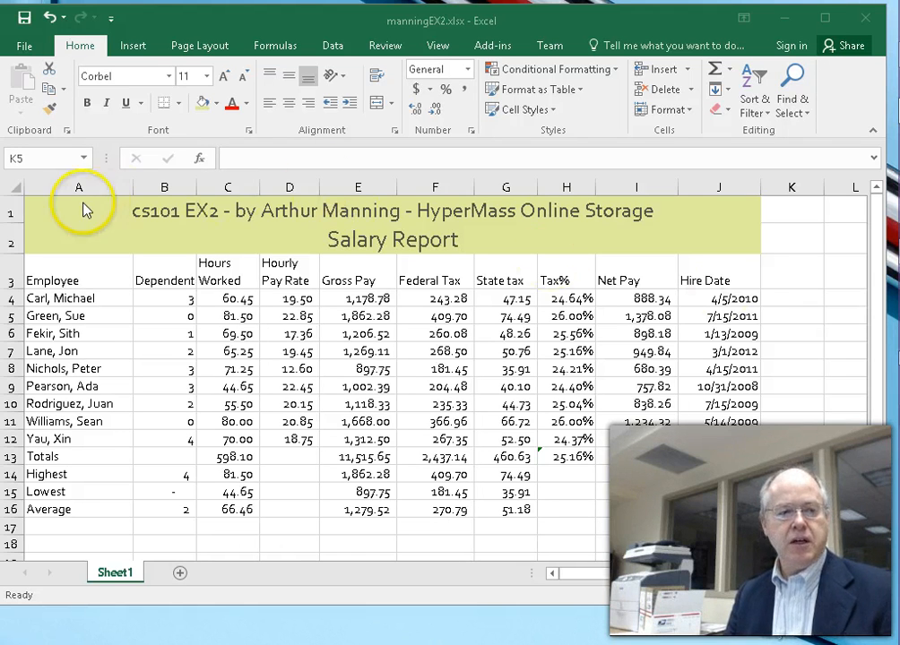
drag(80, 201, 636, 229)
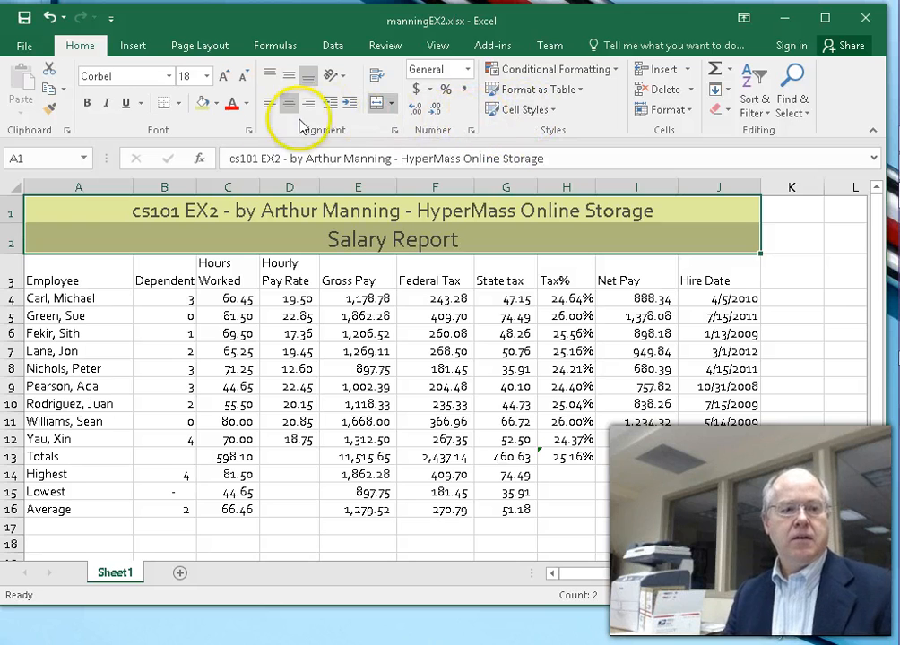
click(178, 105)
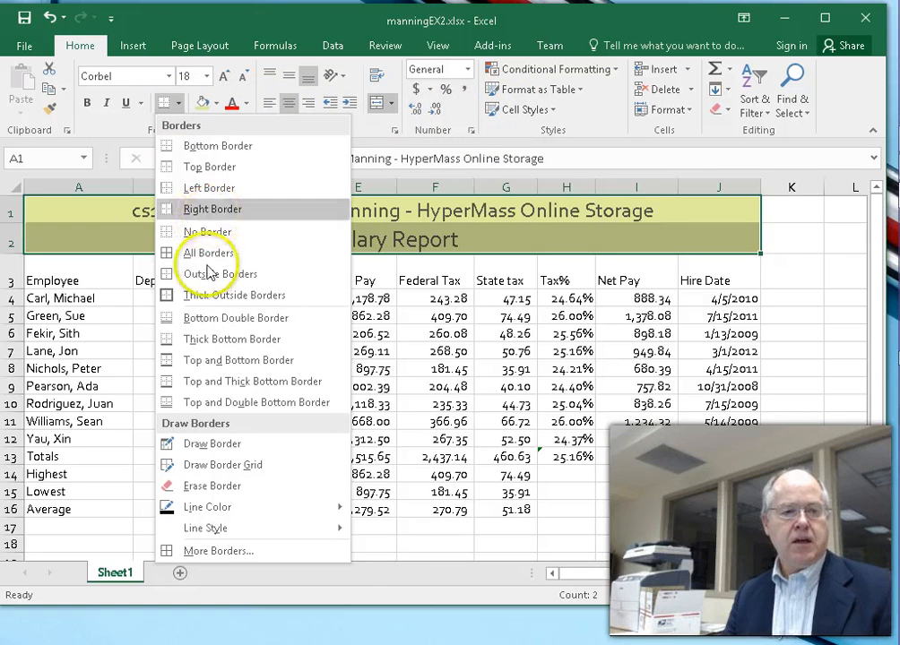
click(199, 308)
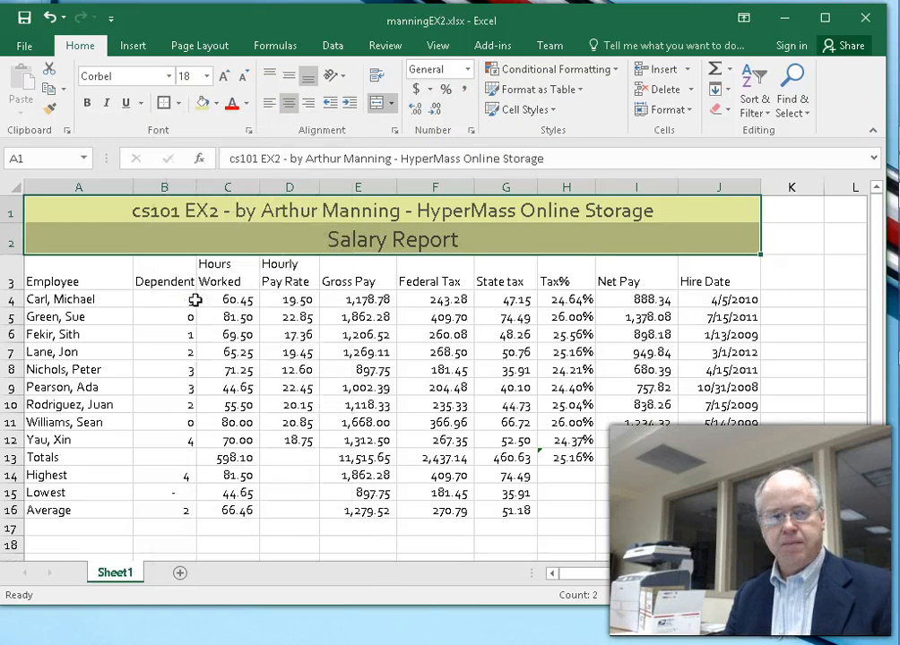
click(791, 315)
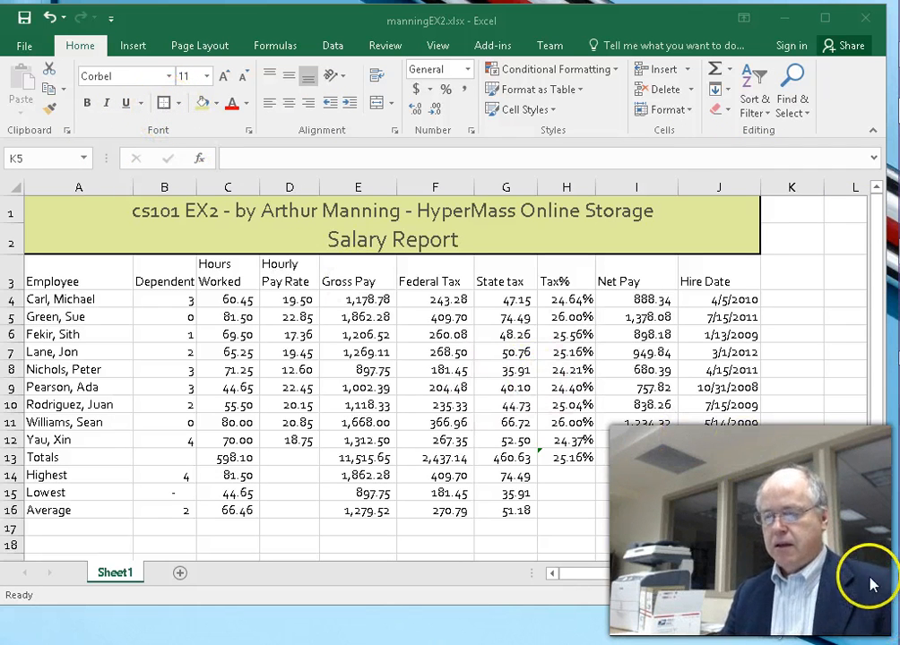
Step: Apply the Total cell style to the Totals row across A13:J13
click(50, 457)
drag(120, 453, 715, 456)
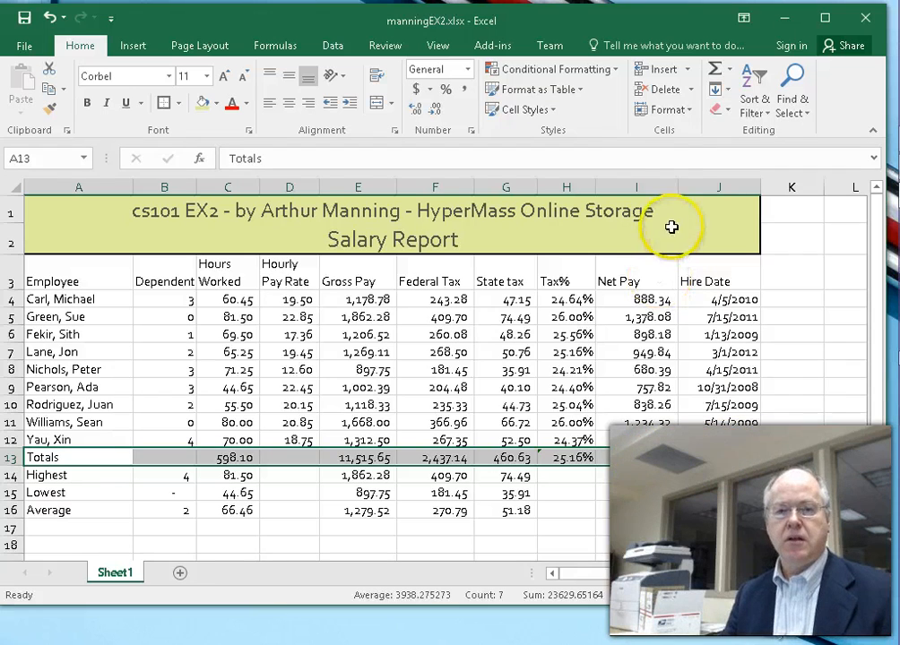
click(549, 112)
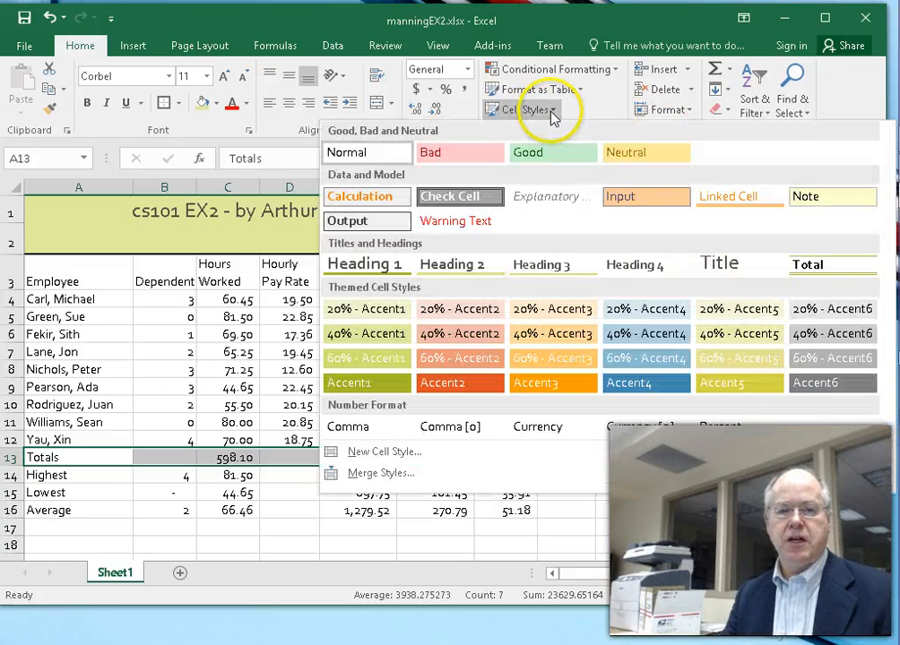
click(808, 263)
Step: Apply the Heading 2 cell style to the column headings in A3:J3
drag(49, 281, 727, 275)
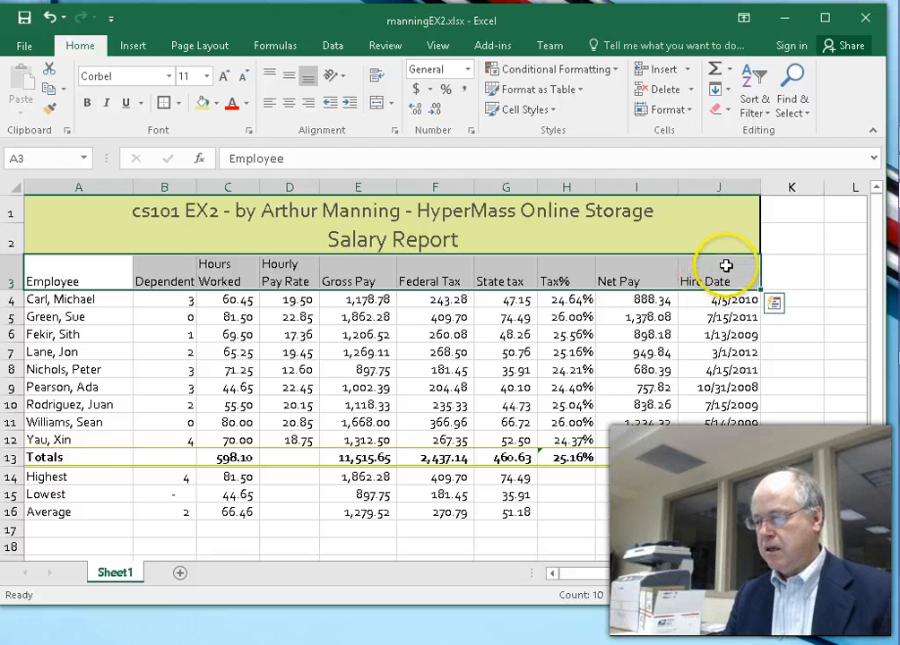
click(556, 113)
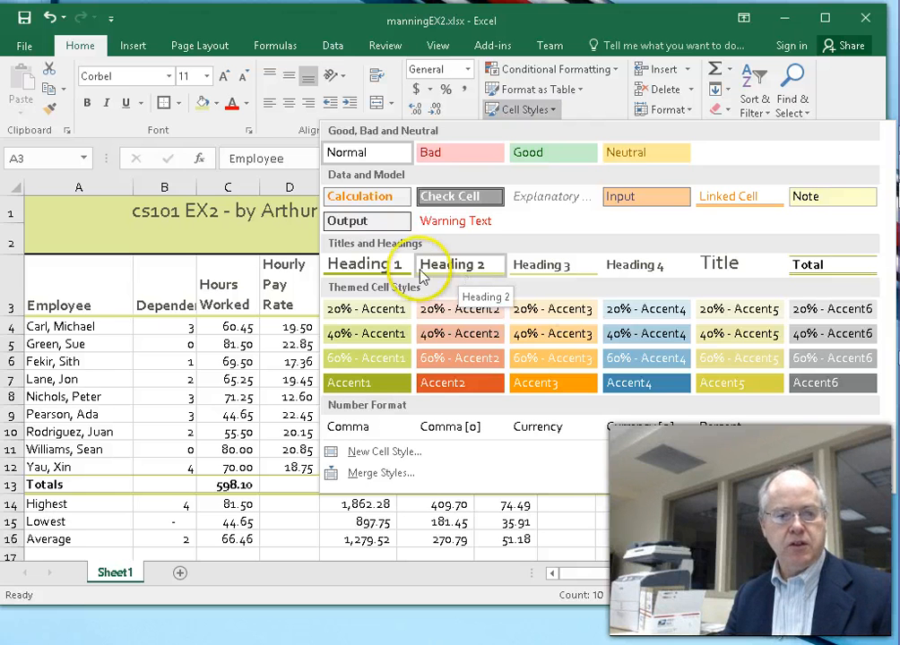
click(372, 271)
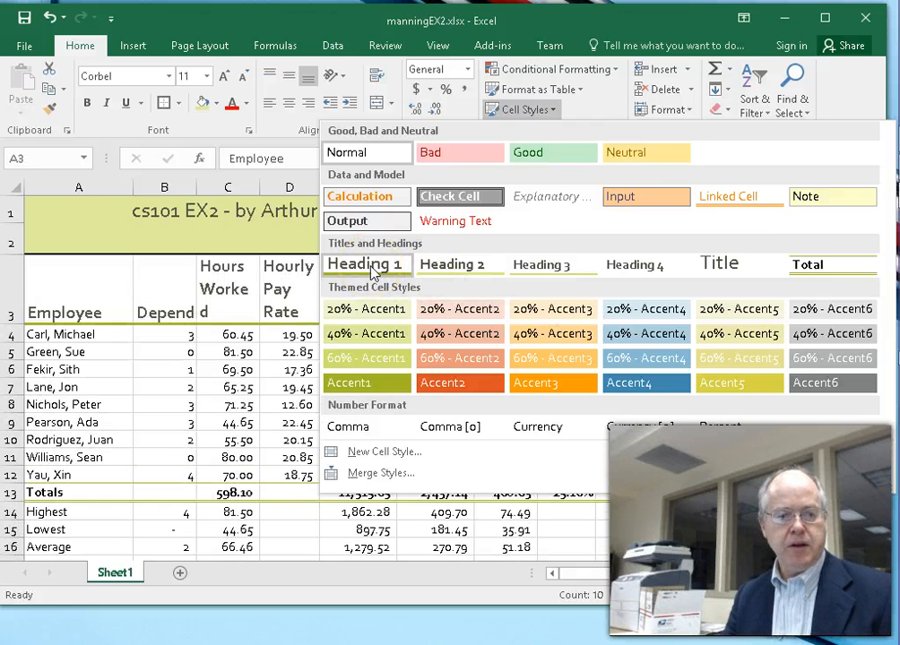
click(421, 267)
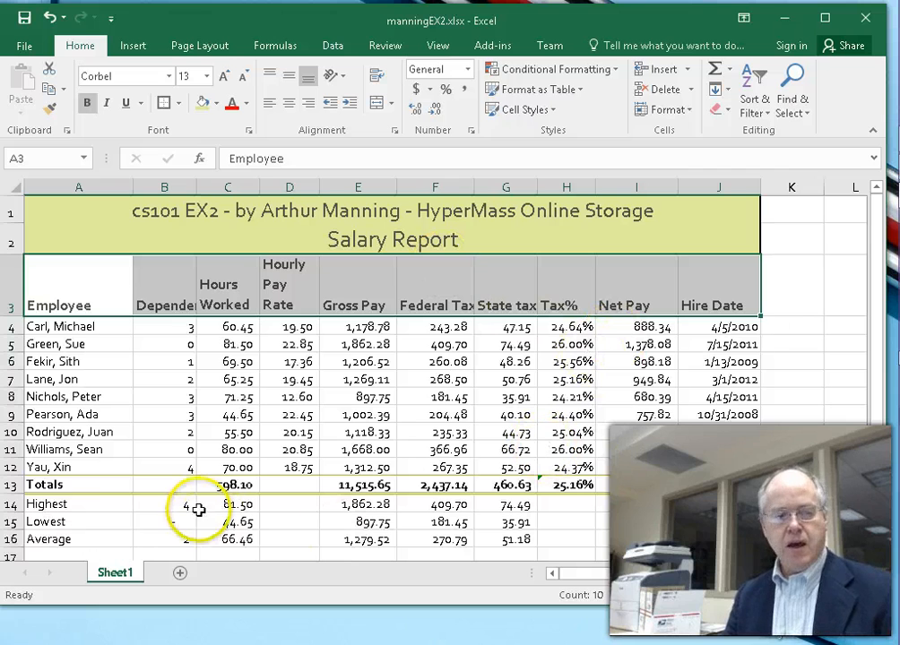
Step: Make the Highest, Lowest and Average labels in A14:A16 bold
drag(60, 505, 64, 538)
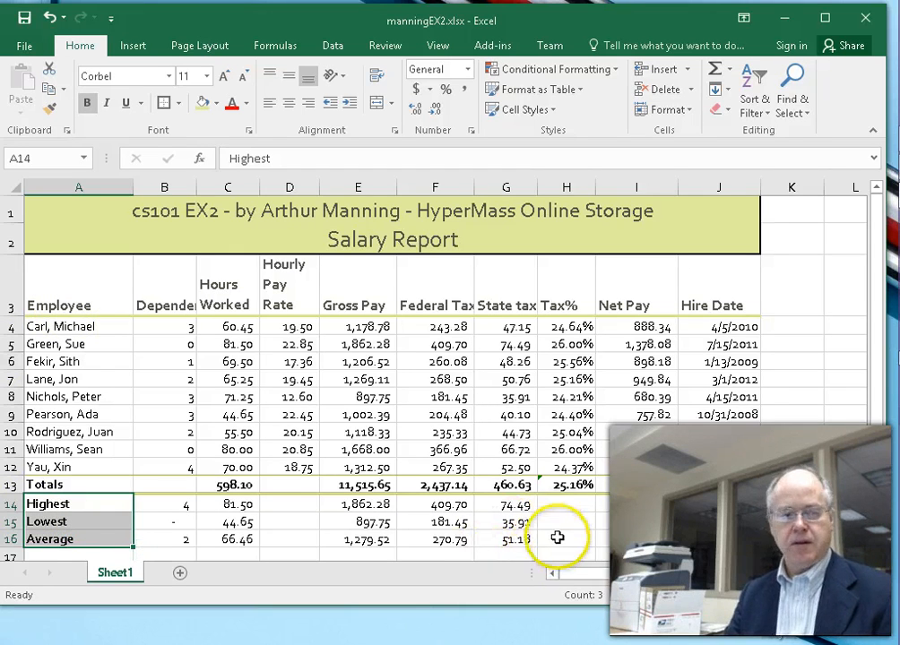
click(744, 529)
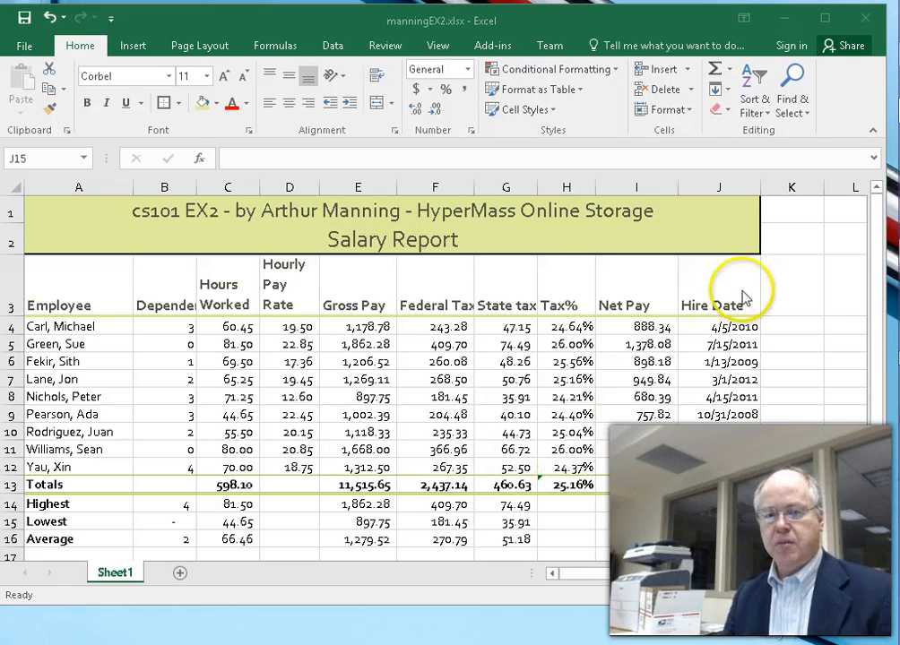
Step: Format the hire dates in J4:J12 with the two-digit-year date type 3/14/12
click(707, 328)
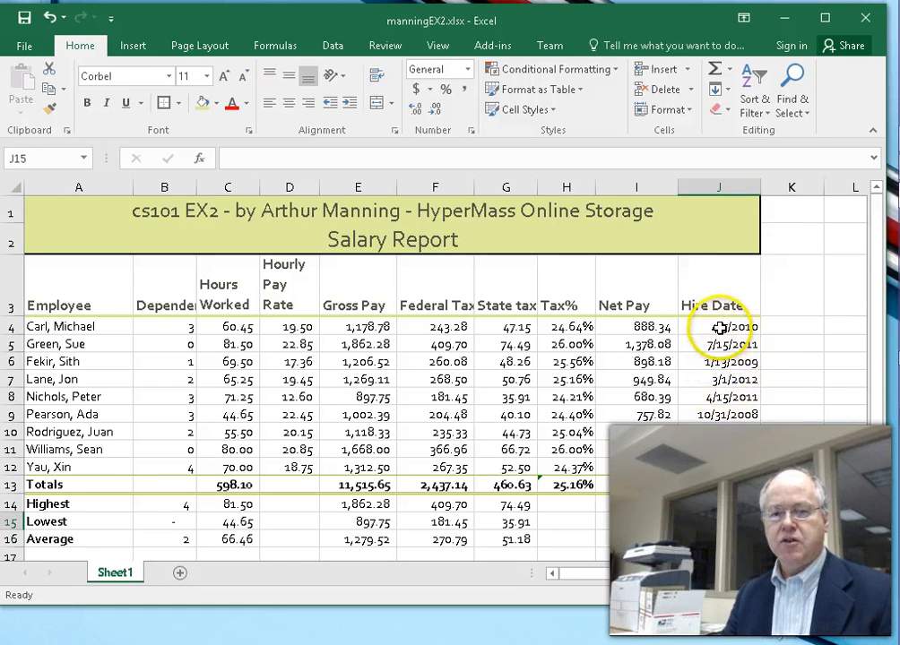
drag(721, 326, 710, 466)
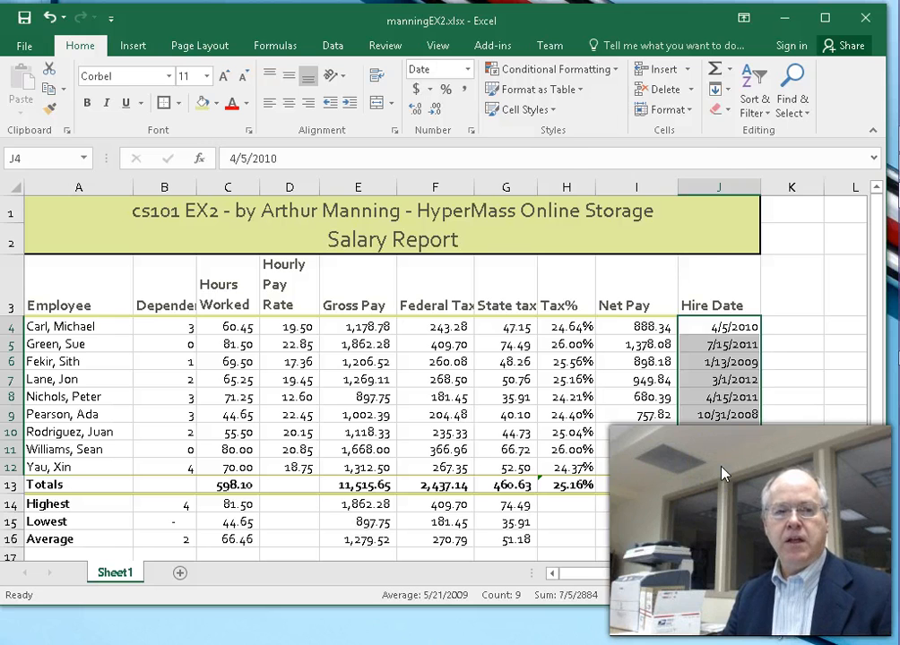
right_click(724, 475)
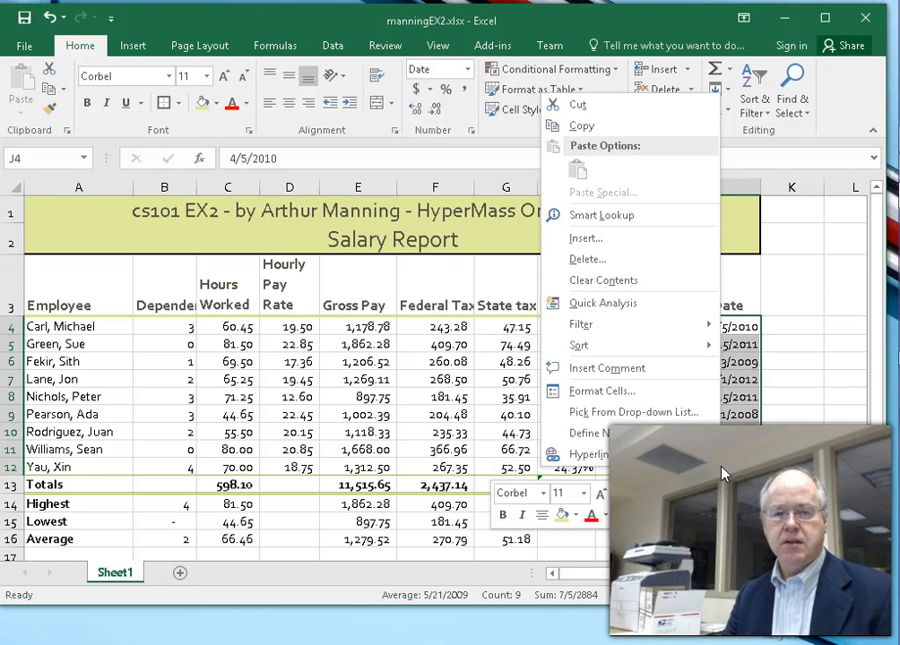
click(601, 390)
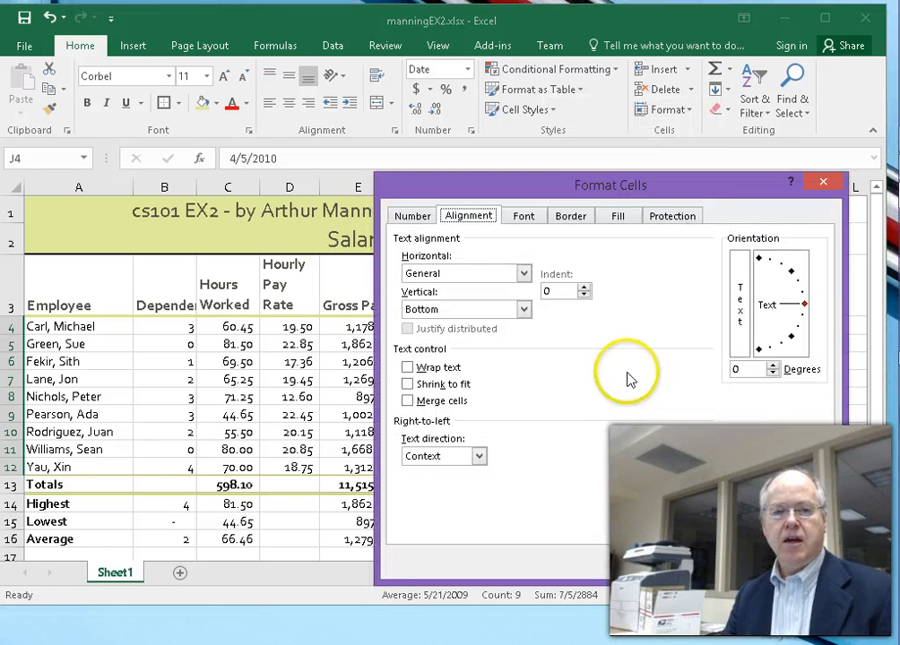
click(411, 217)
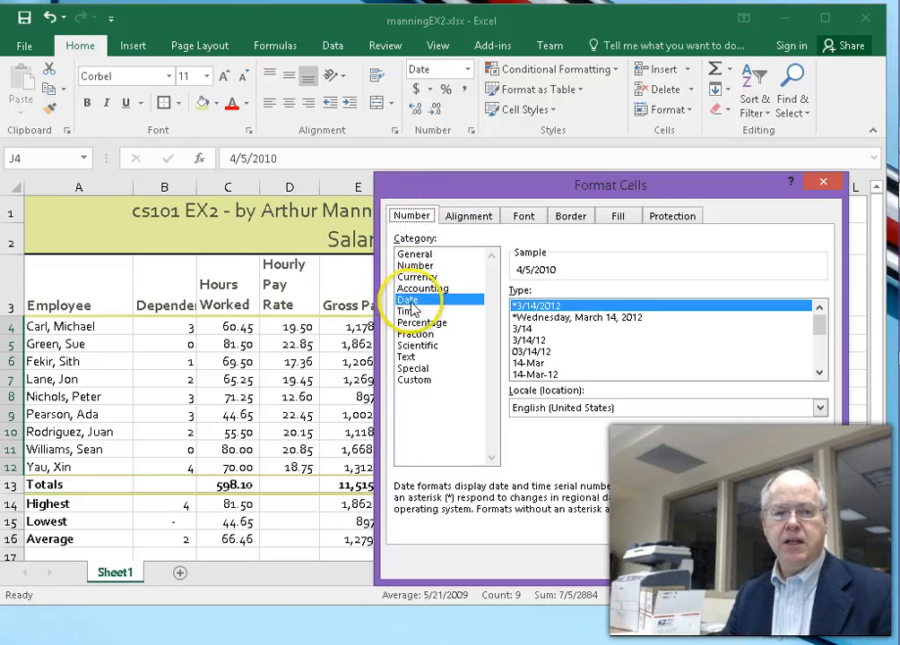
click(536, 343)
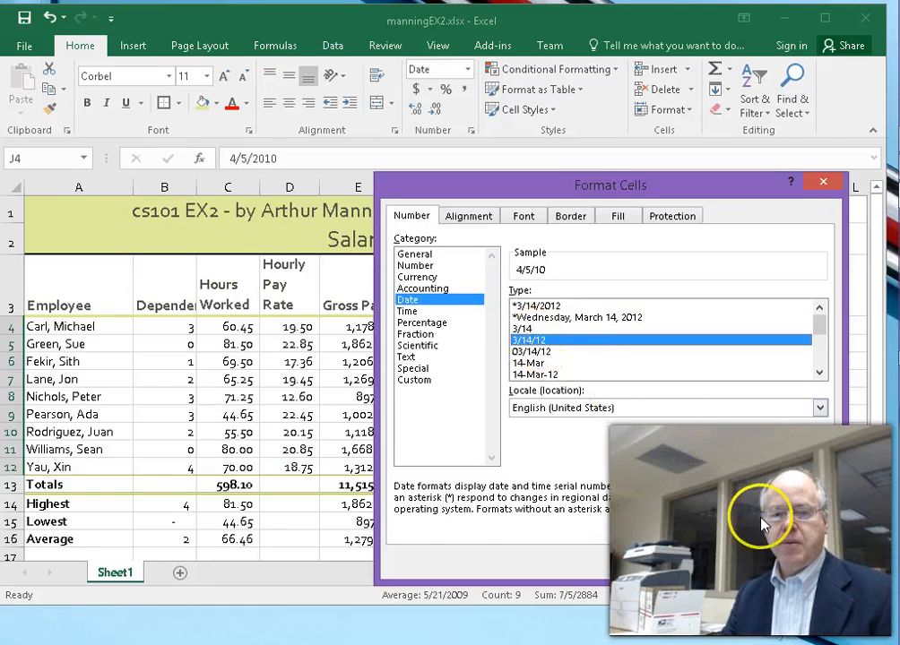
click(743, 563)
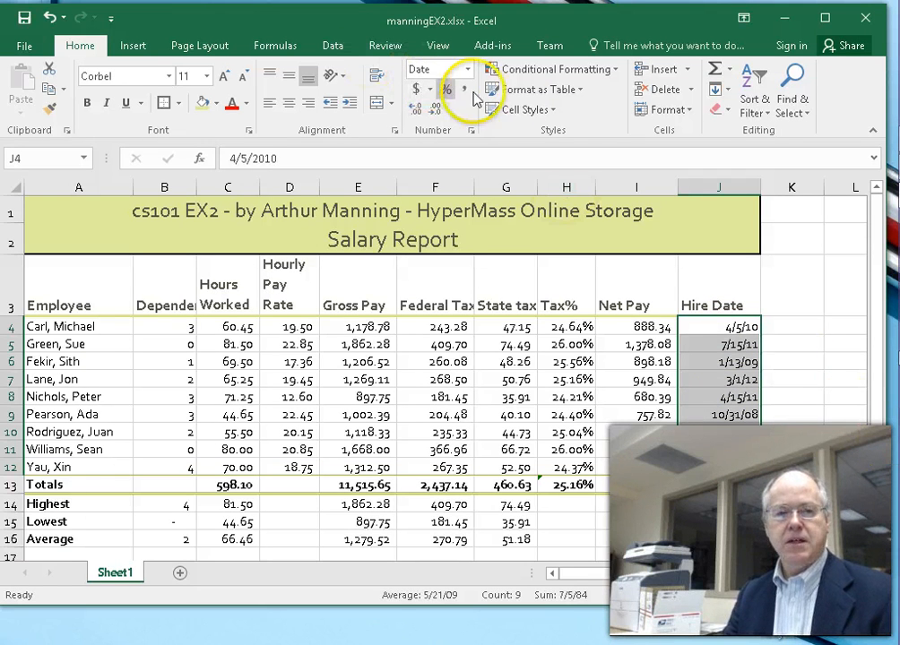
Step: Examine the number, alignment, font, border, fill and protection settings available for the hire date cells, including the date locale choices
right_click(726, 354)
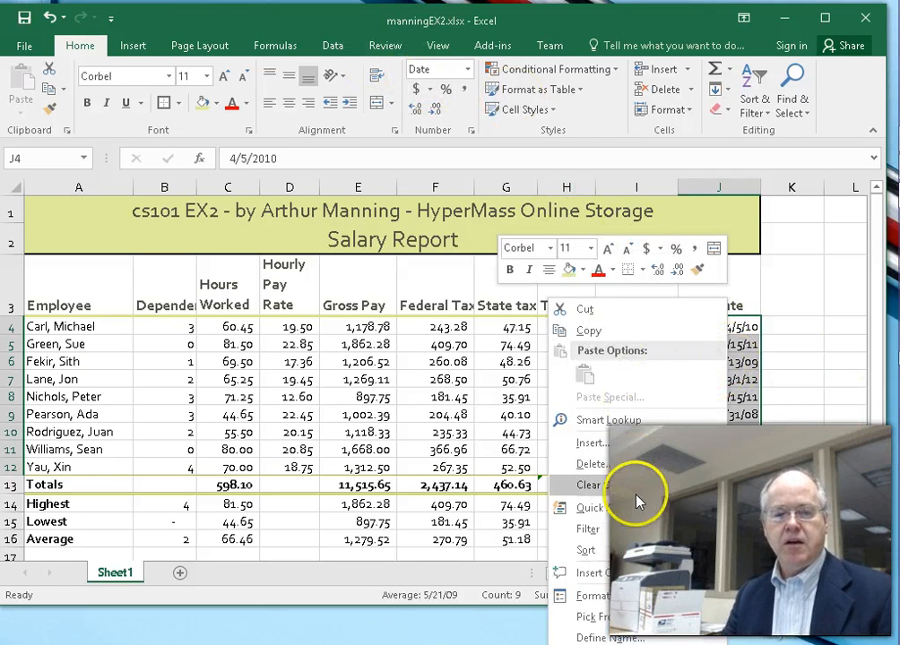
click(619, 595)
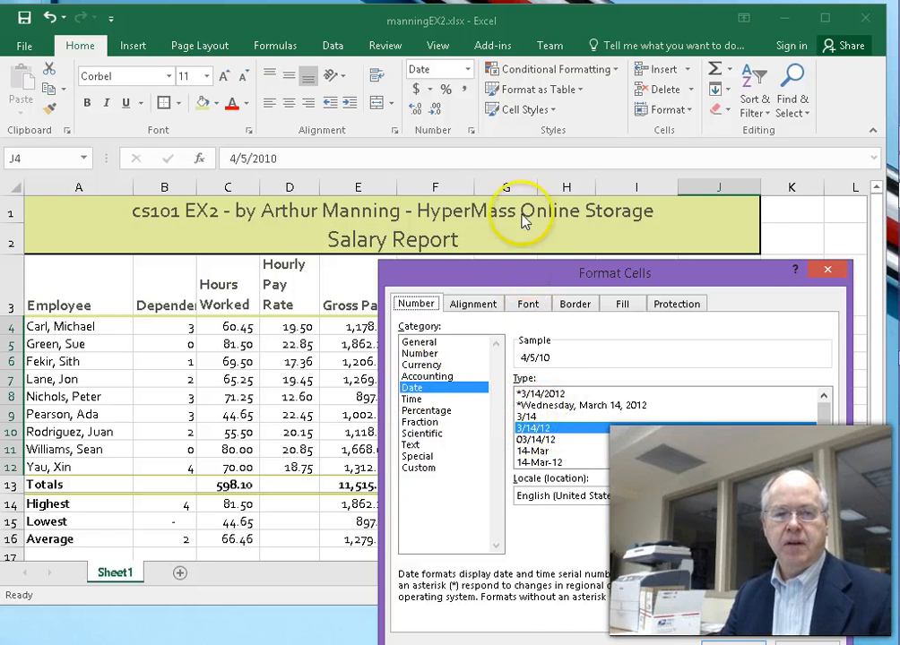
drag(529, 269, 518, 136)
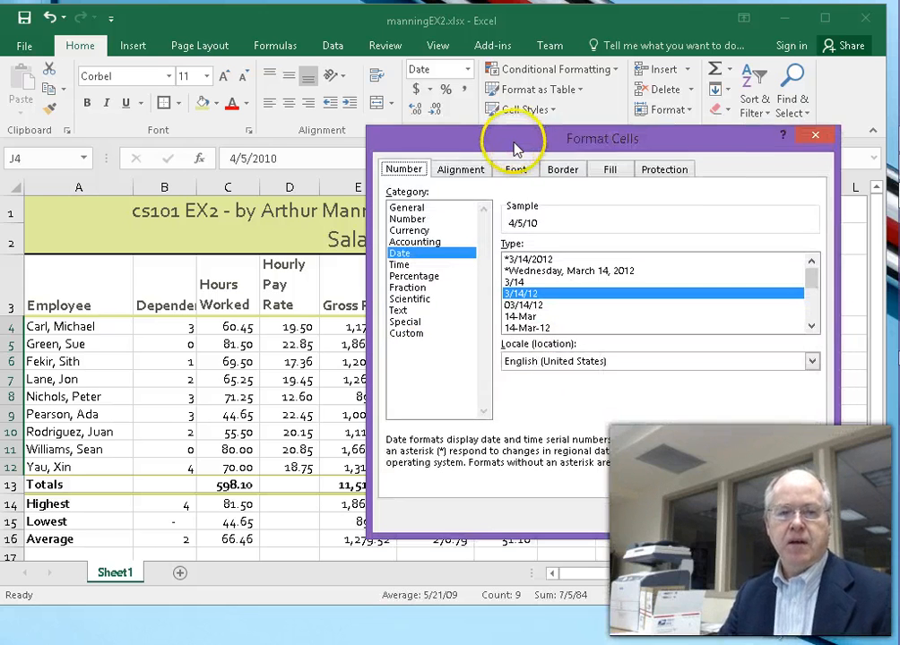
click(462, 169)
click(518, 170)
click(563, 169)
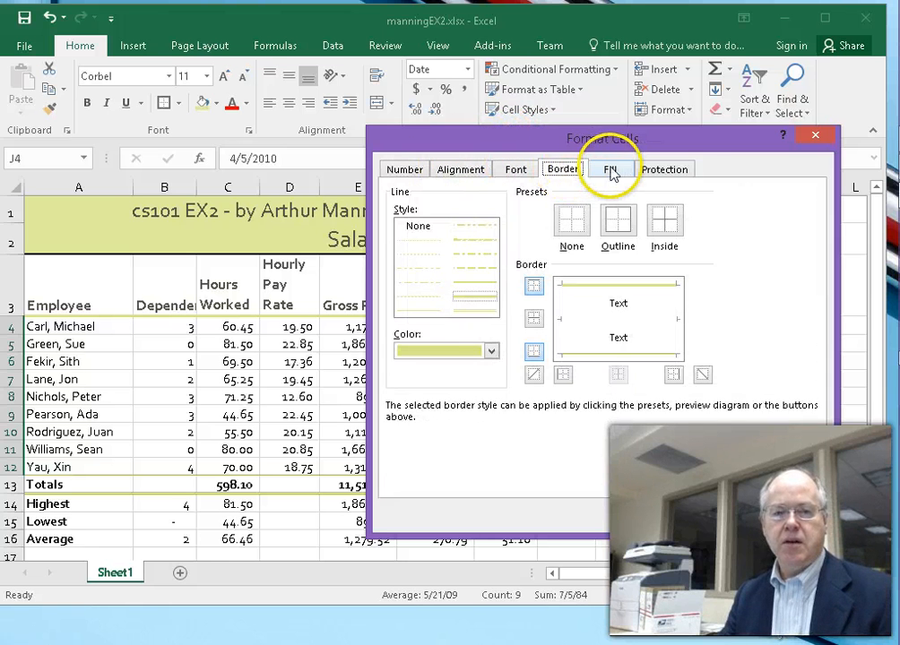
click(609, 170)
click(659, 169)
click(611, 171)
click(565, 170)
click(518, 171)
click(465, 170)
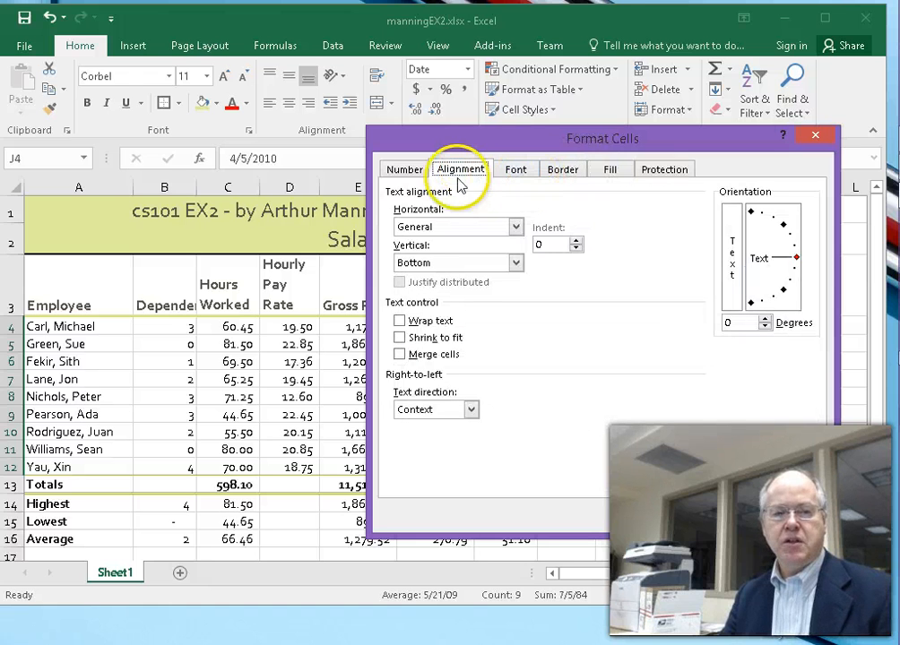
click(405, 169)
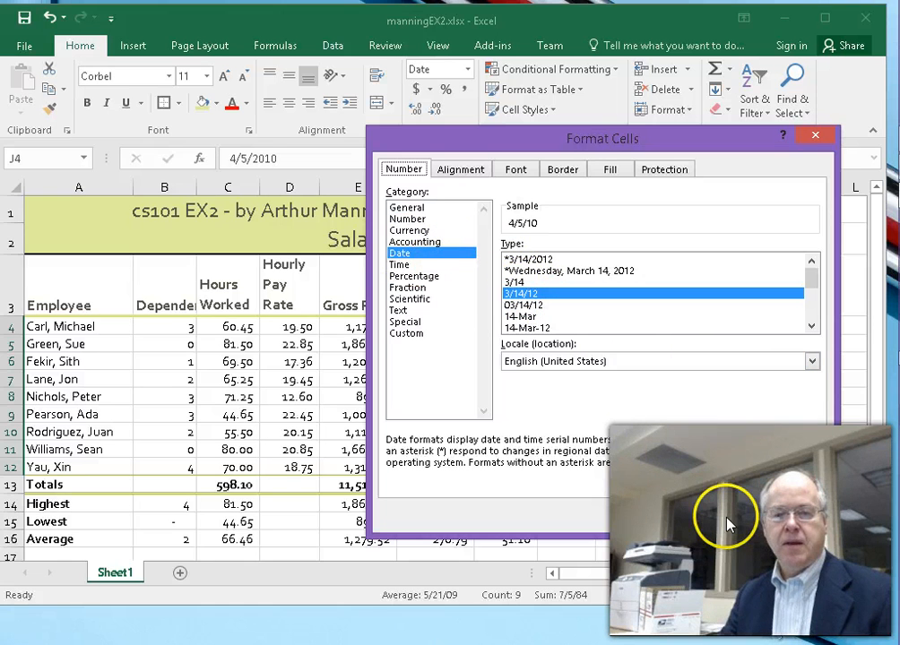
click(585, 363)
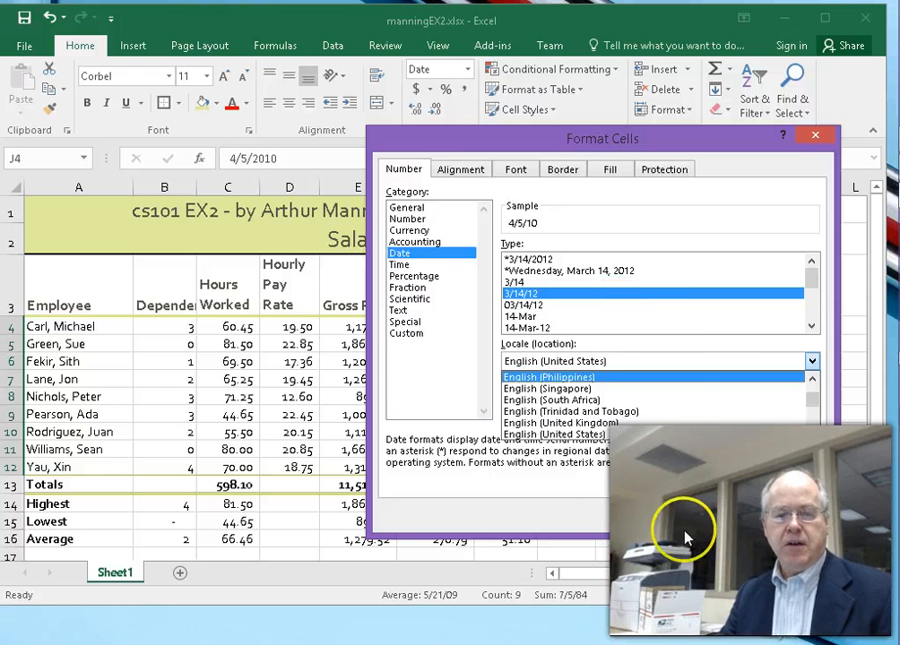
click(776, 513)
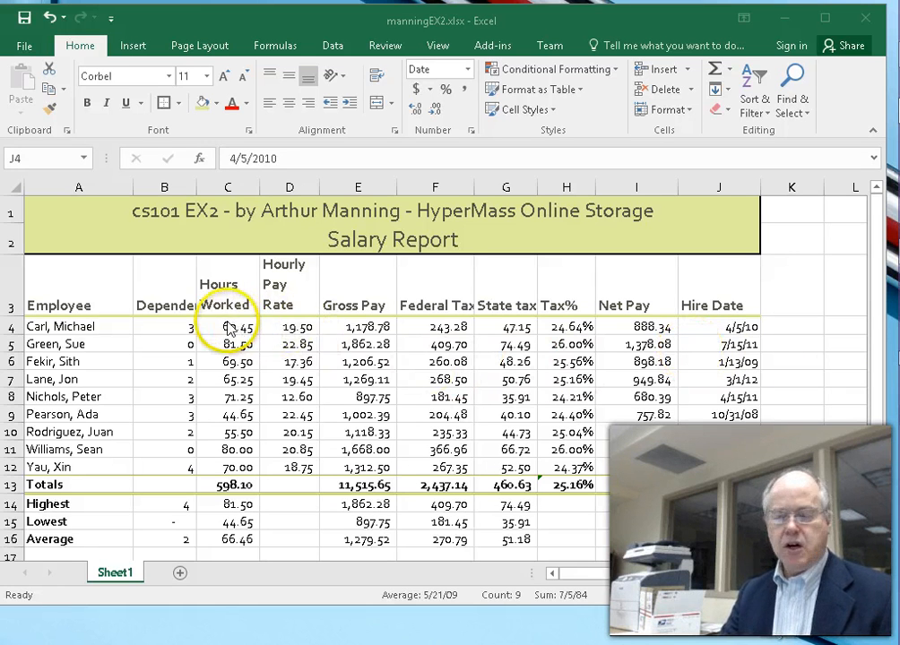
click(295, 326)
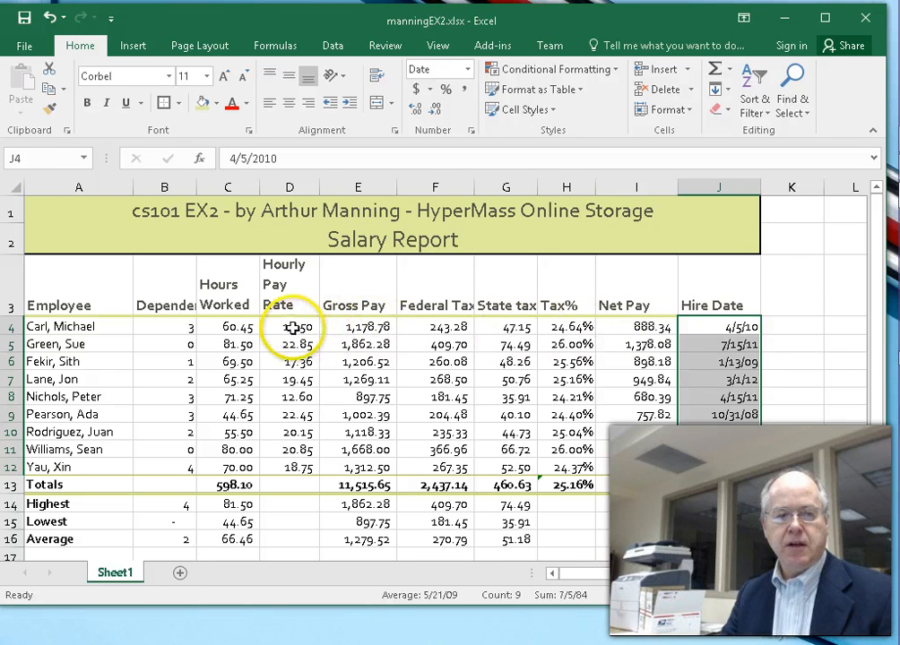
drag(294, 328, 639, 328)
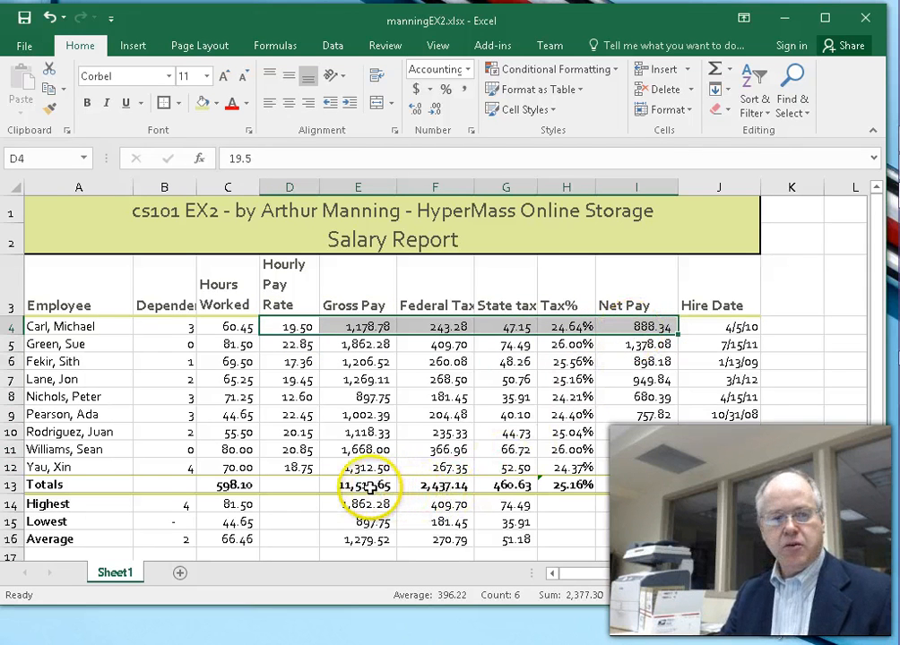
drag(368, 487, 647, 484)
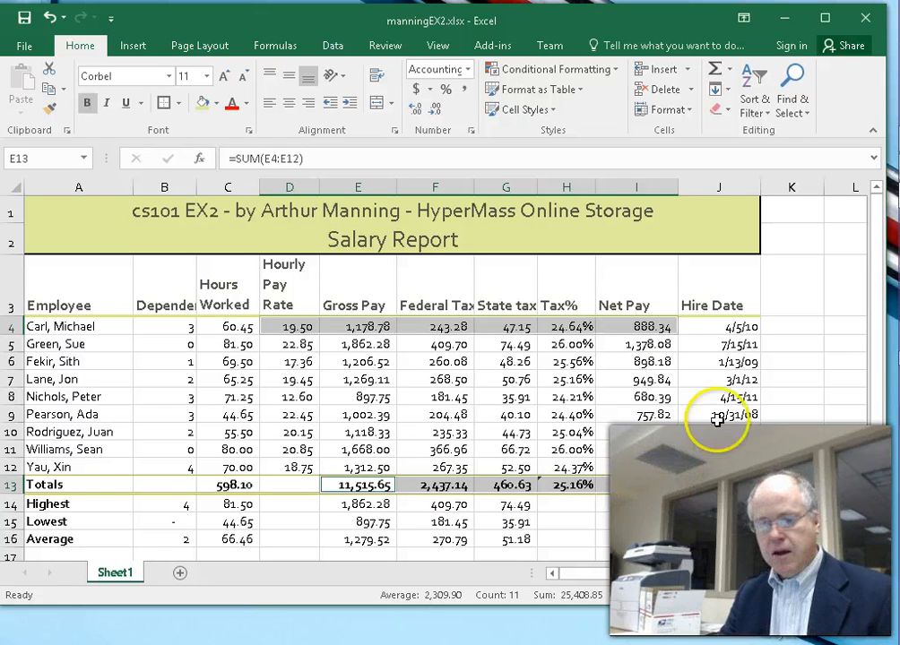
click(563, 328)
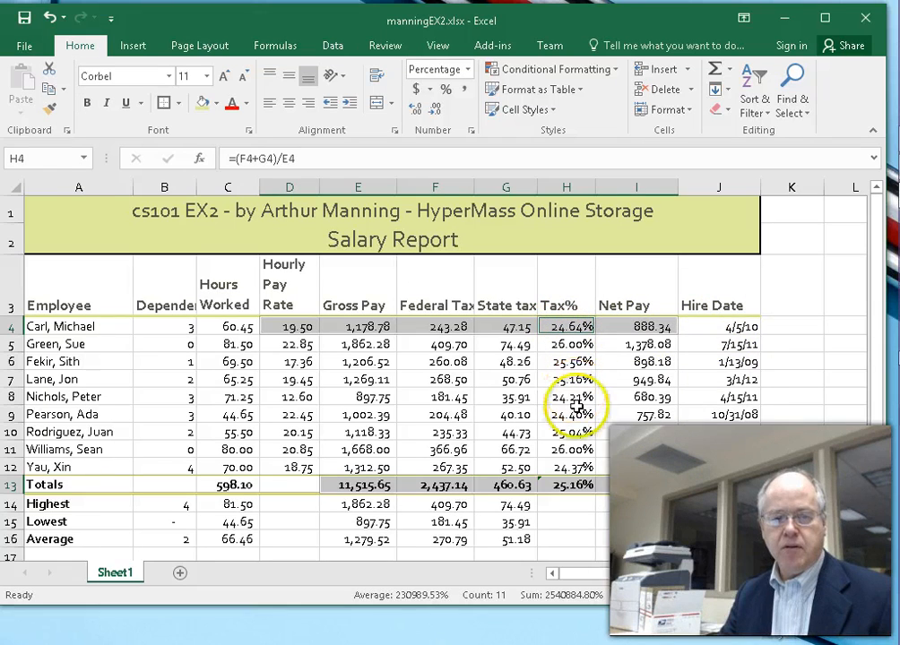
click(575, 485)
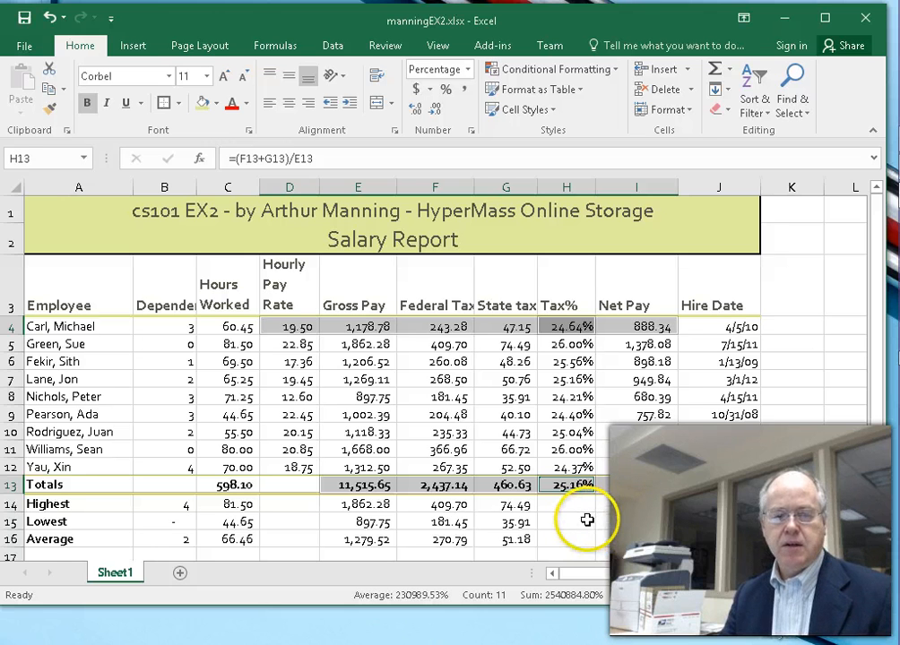
click(575, 522)
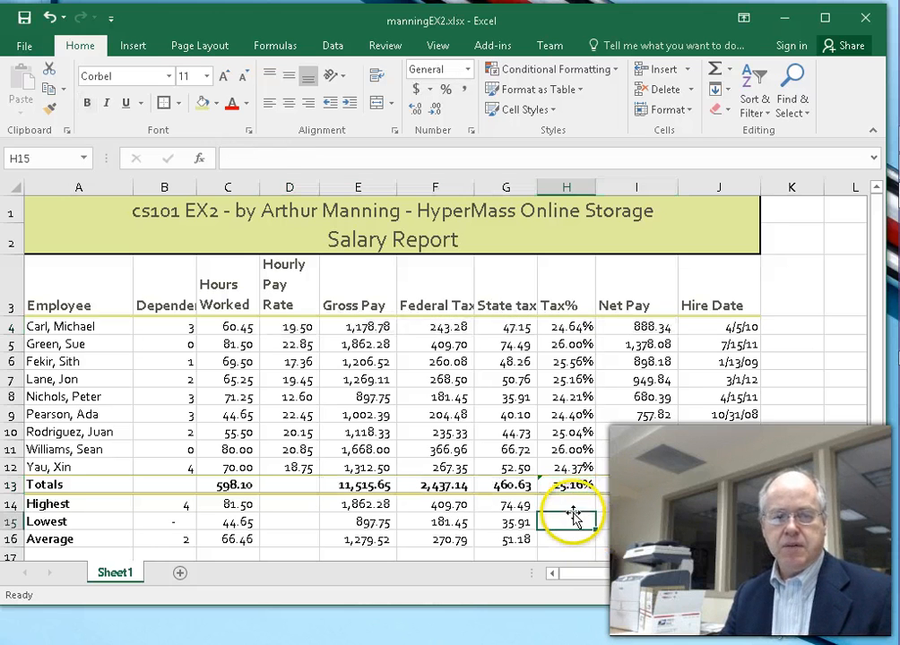
Step: Apply the Accounting number format with dollar signs to D4:G4, I4, E13:G13 and I13, leaving out the Tax% column
drag(294, 327, 506, 329)
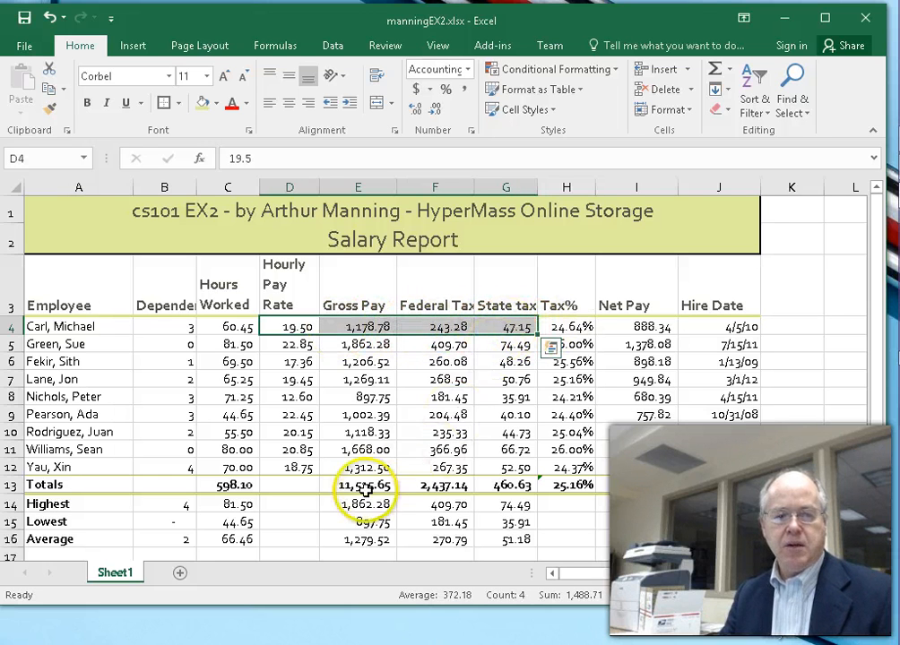
ctrl+drag(359, 485, 520, 488)
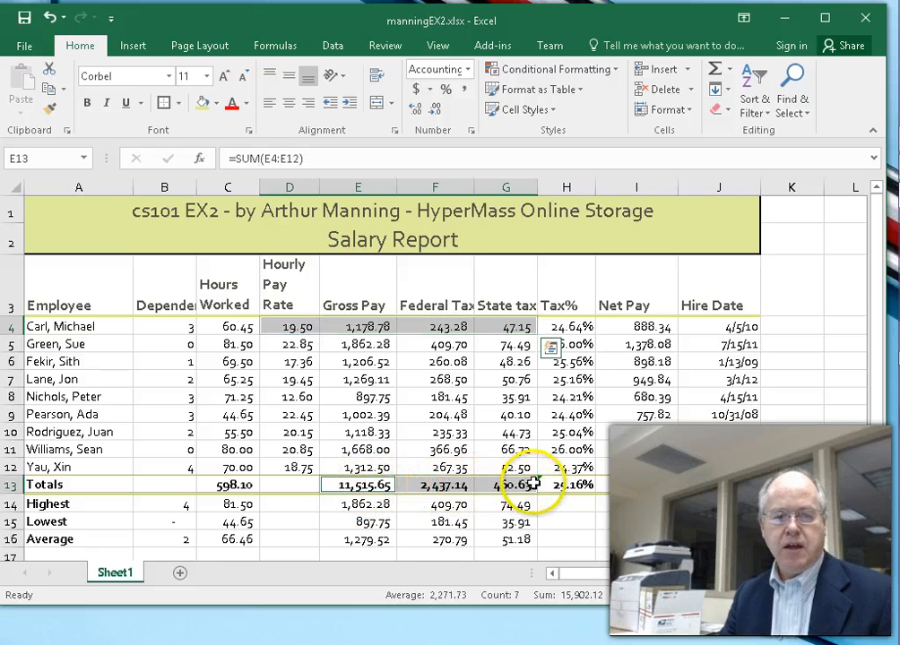
ctrl+click(654, 328)
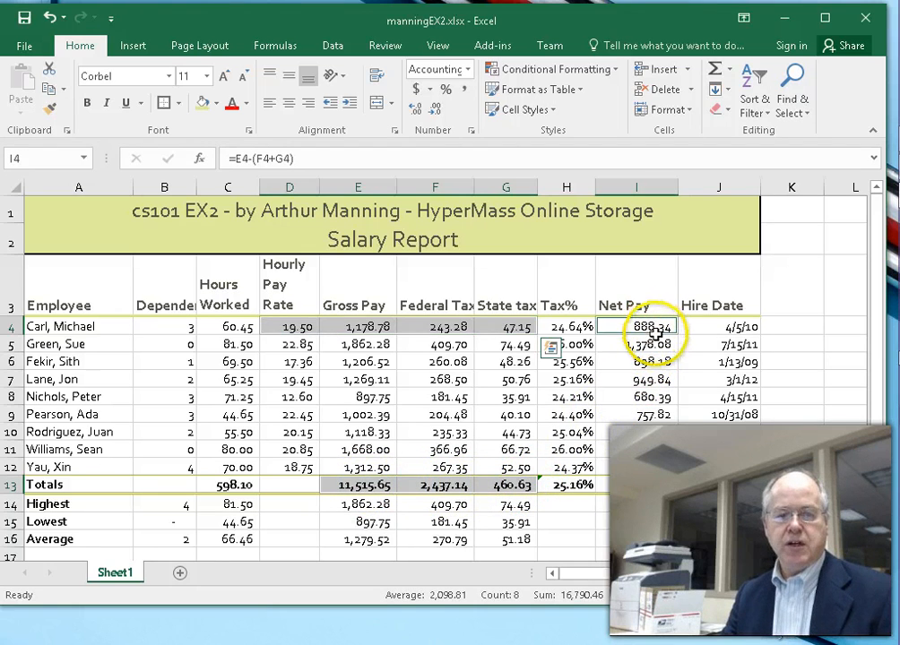
ctrl+click(642, 484)
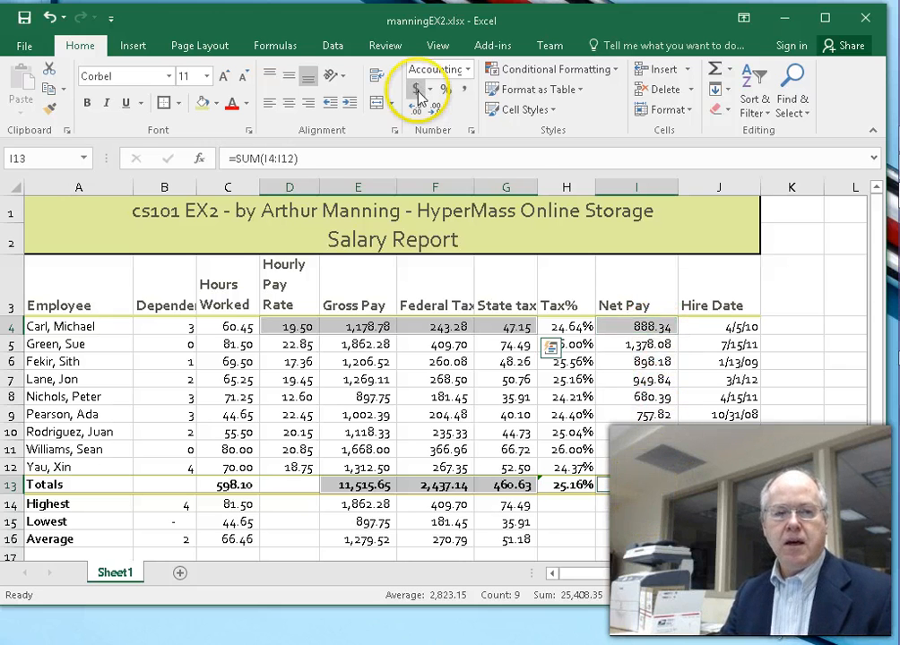
click(418, 89)
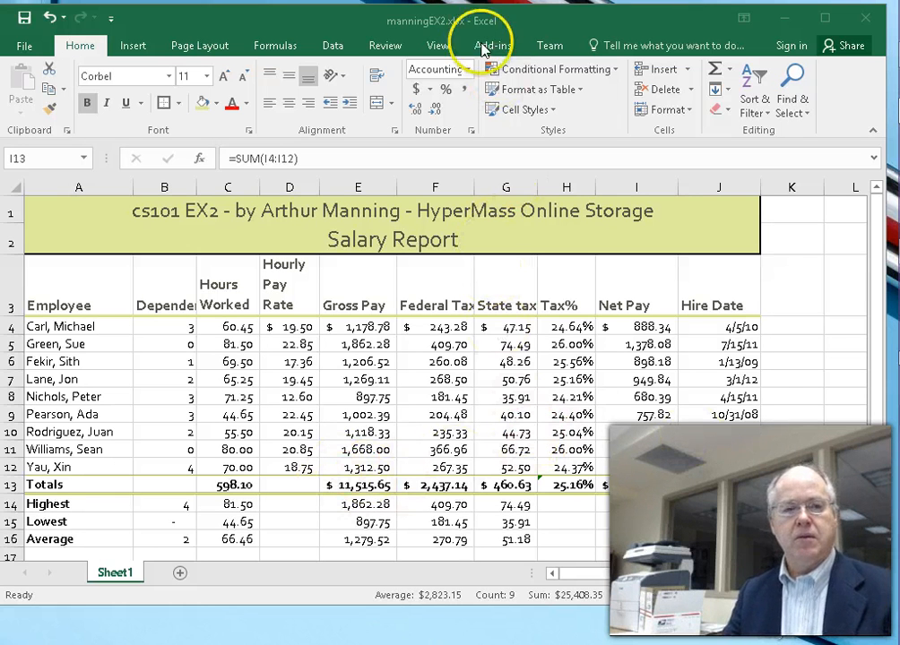
click(527, 19)
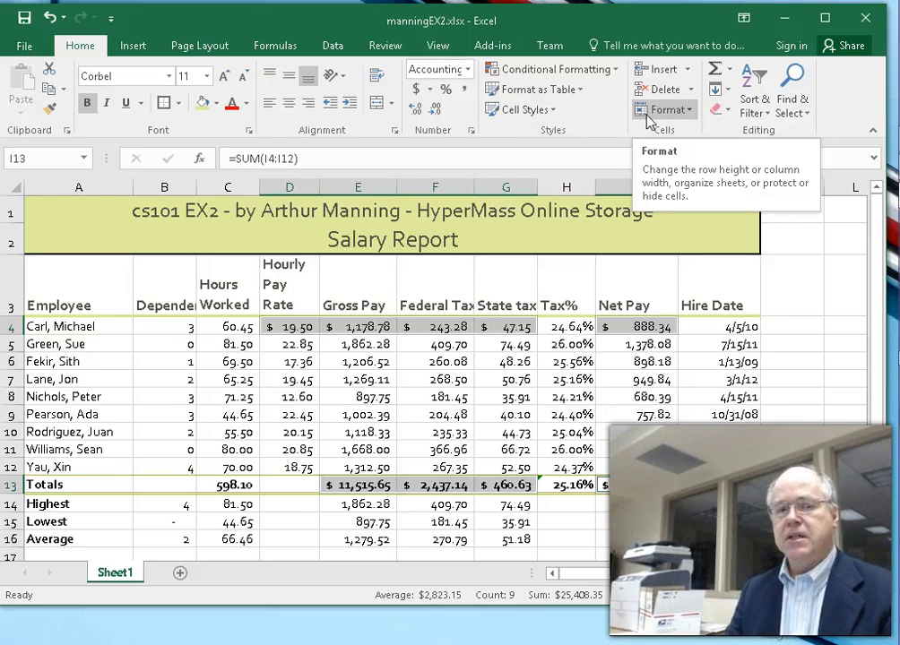
click(795, 275)
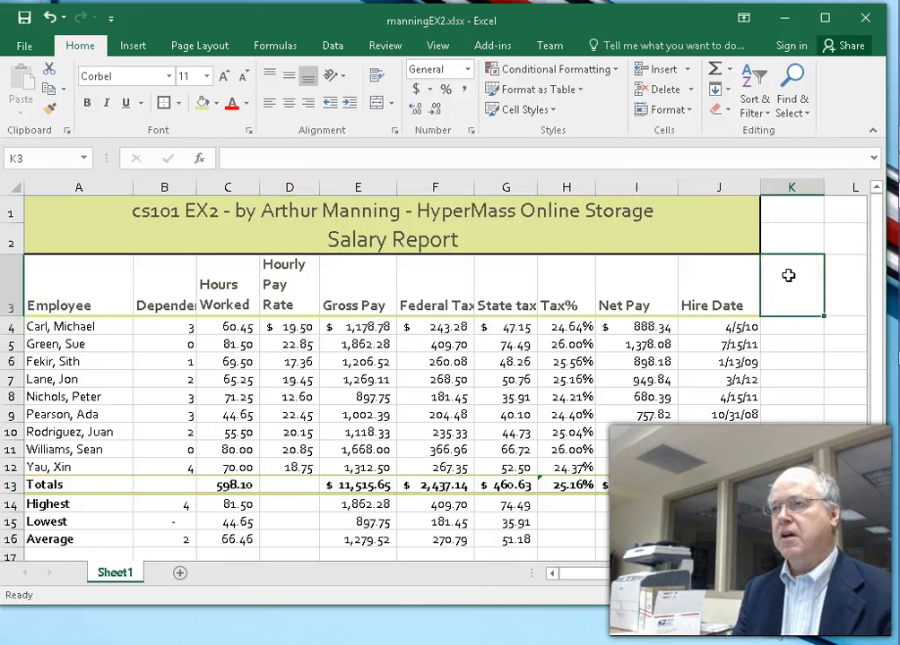